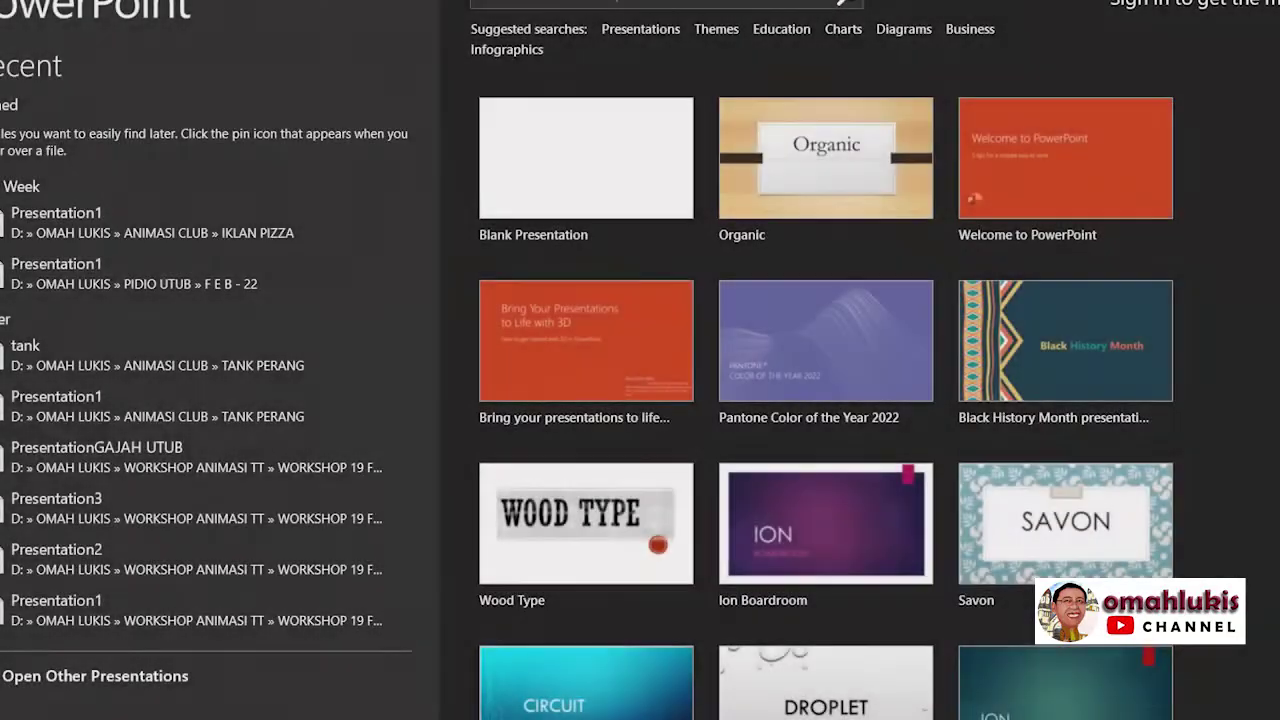
Step: Create a blank presentation and delete its title and subtitle placeholders
{"action": "left_click", "coordinate": [556, 138]}
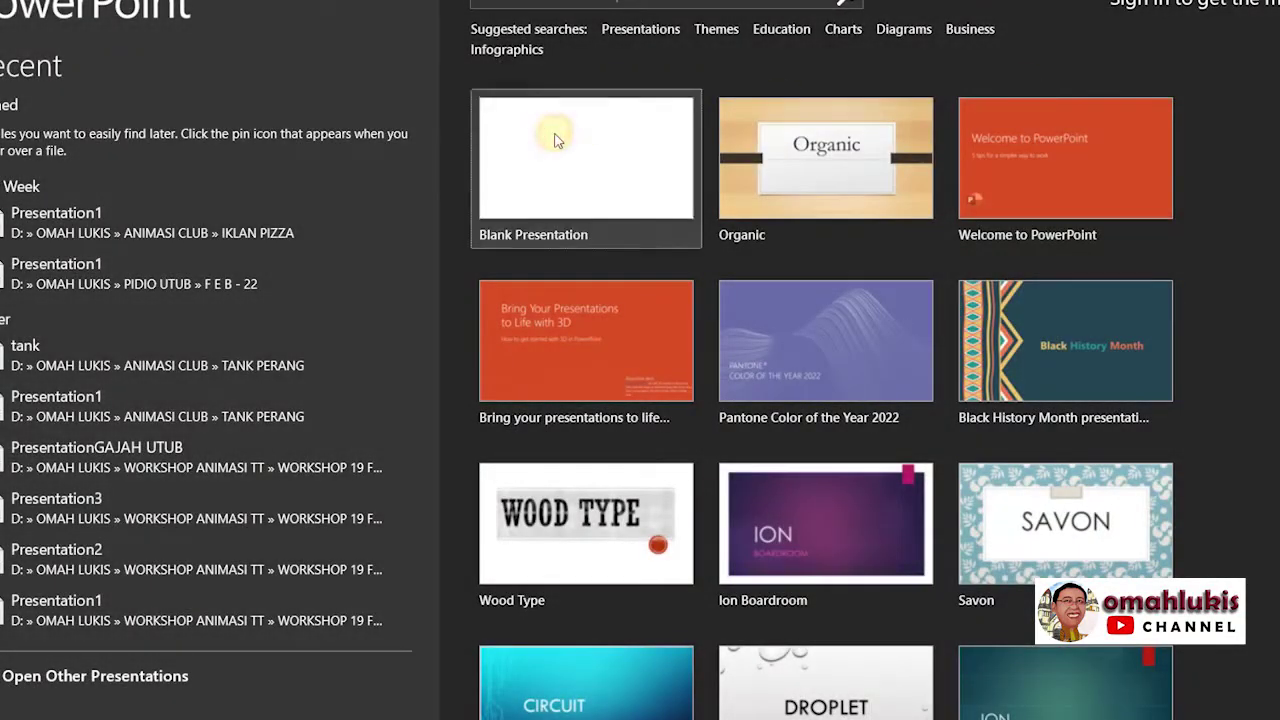
{"action": "left_click", "coordinate": [569, 150]}
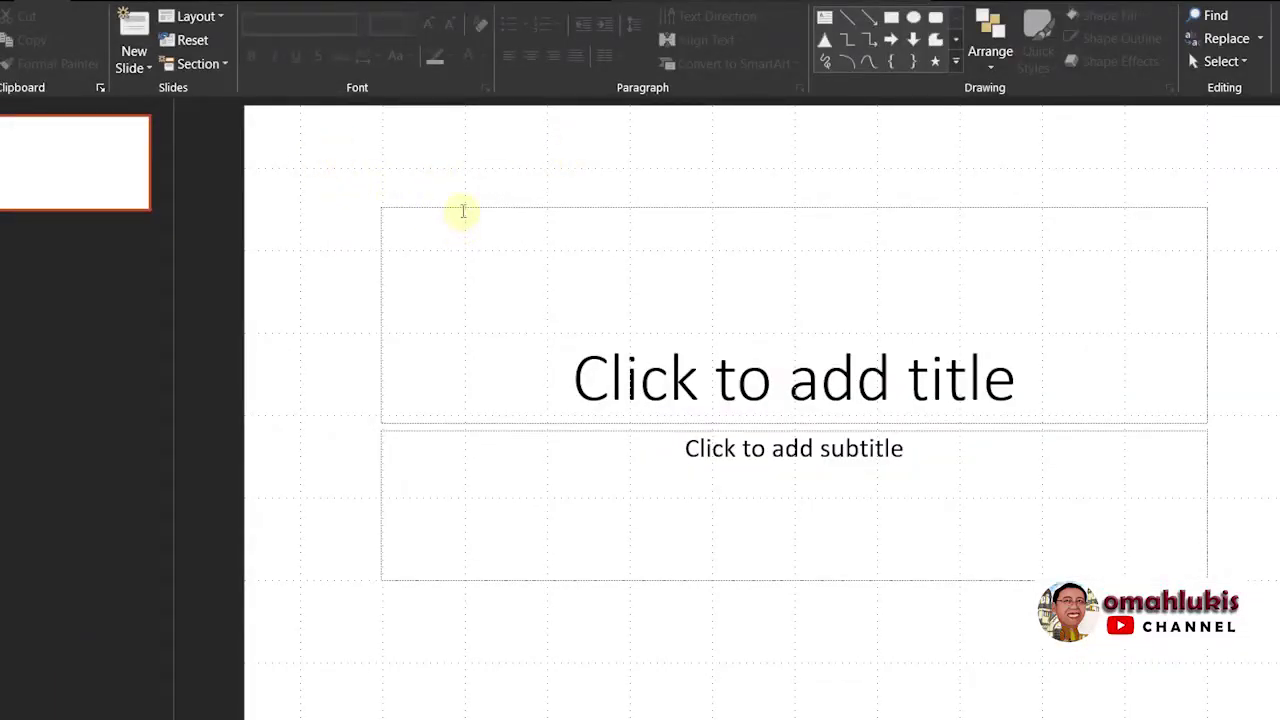
{"action": "left_click", "coordinate": [463, 211]}
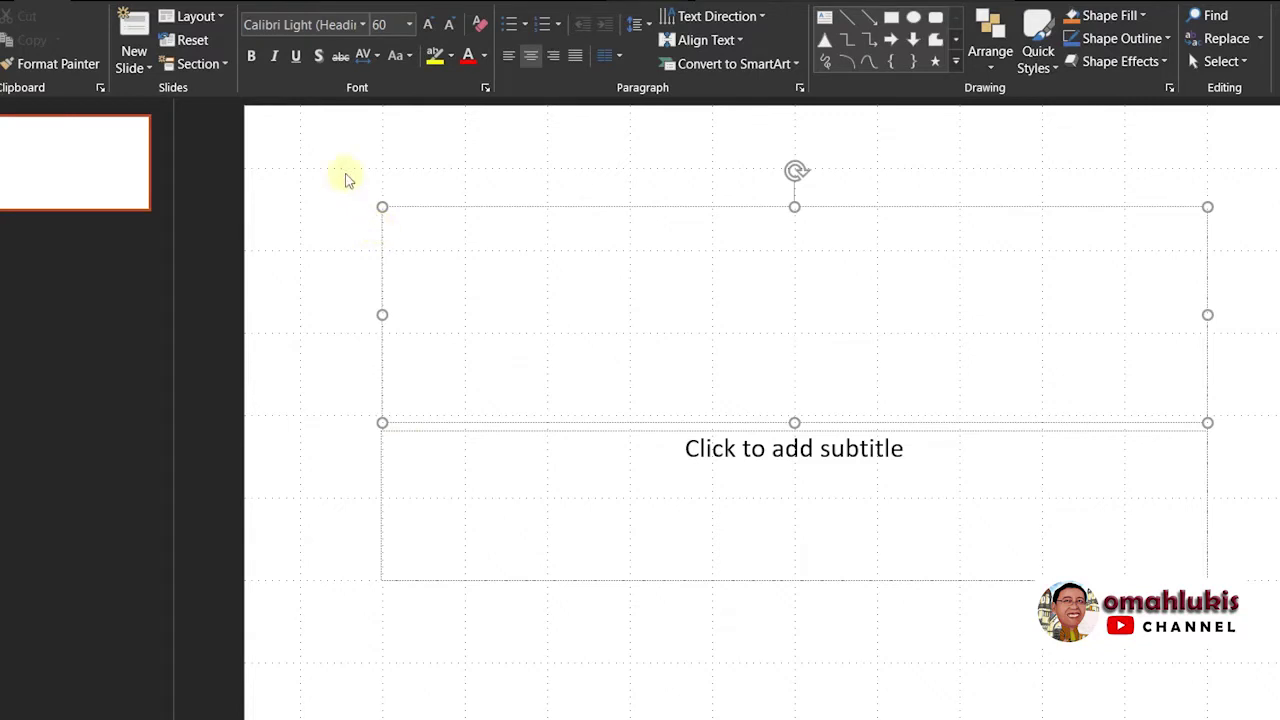
{"action": "left_click_drag", "start_coordinate": [344, 171], "coordinate": [1245, 647]}
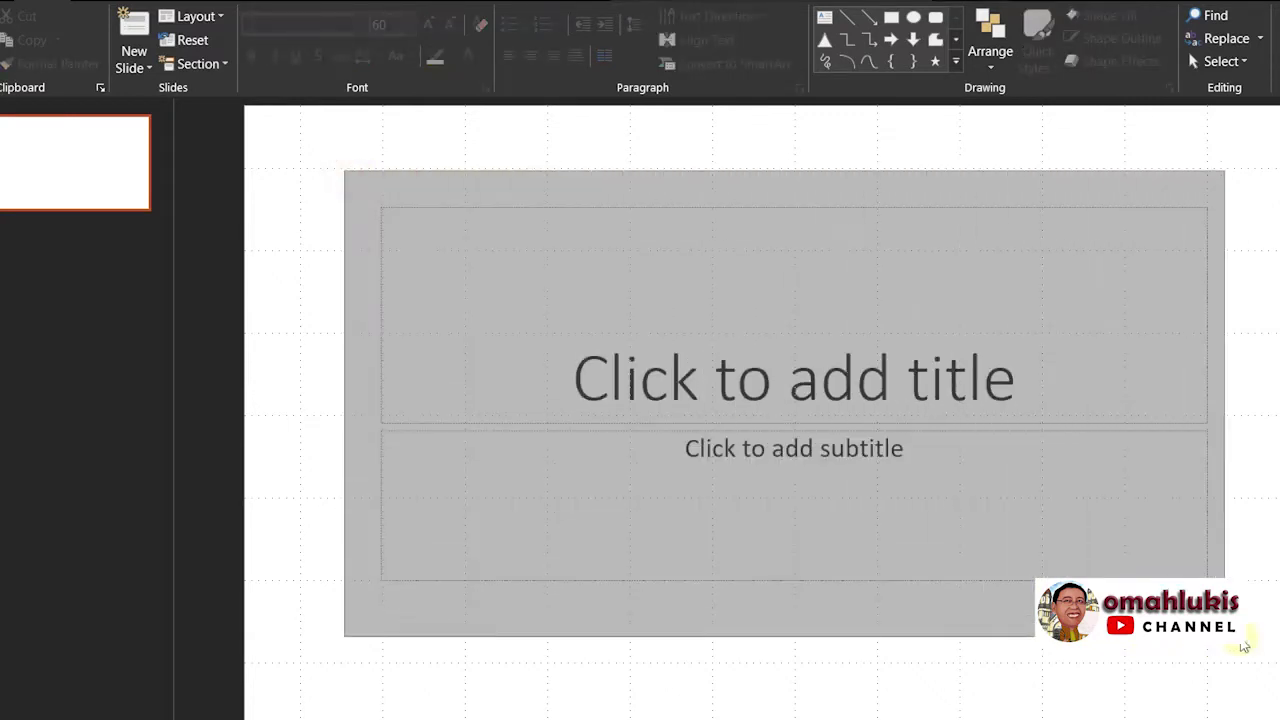
{"action": "key", "text": "Delete"}
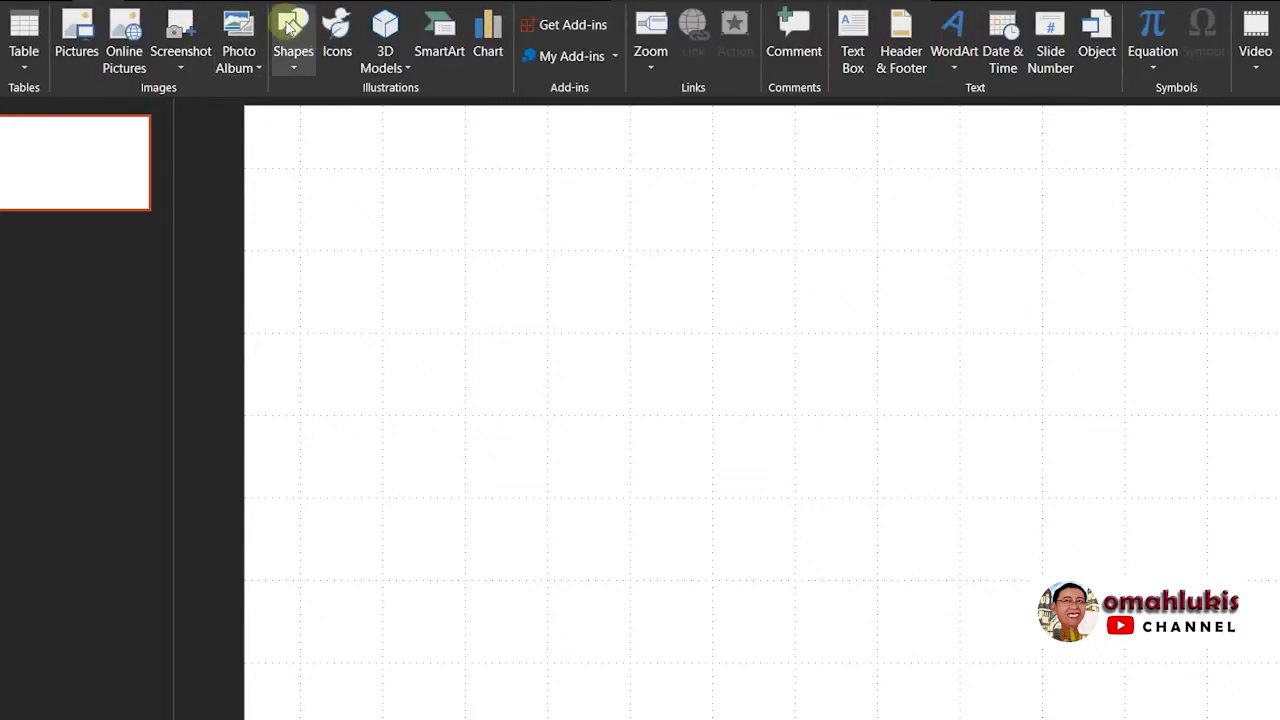
Step: Draw a 5.66-inch blue circle with the Oval shape and move it toward the slide centre
{"action": "left_click", "coordinate": [291, 30]}
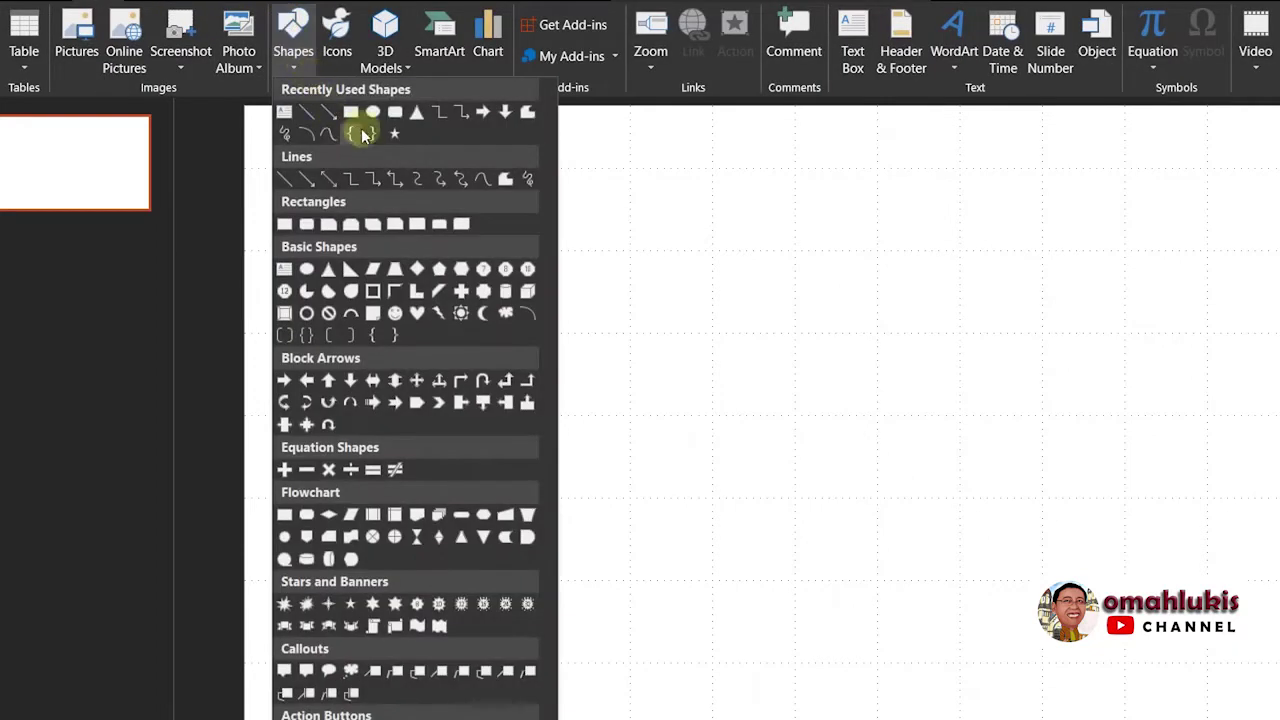
{"action": "left_click", "coordinate": [372, 112]}
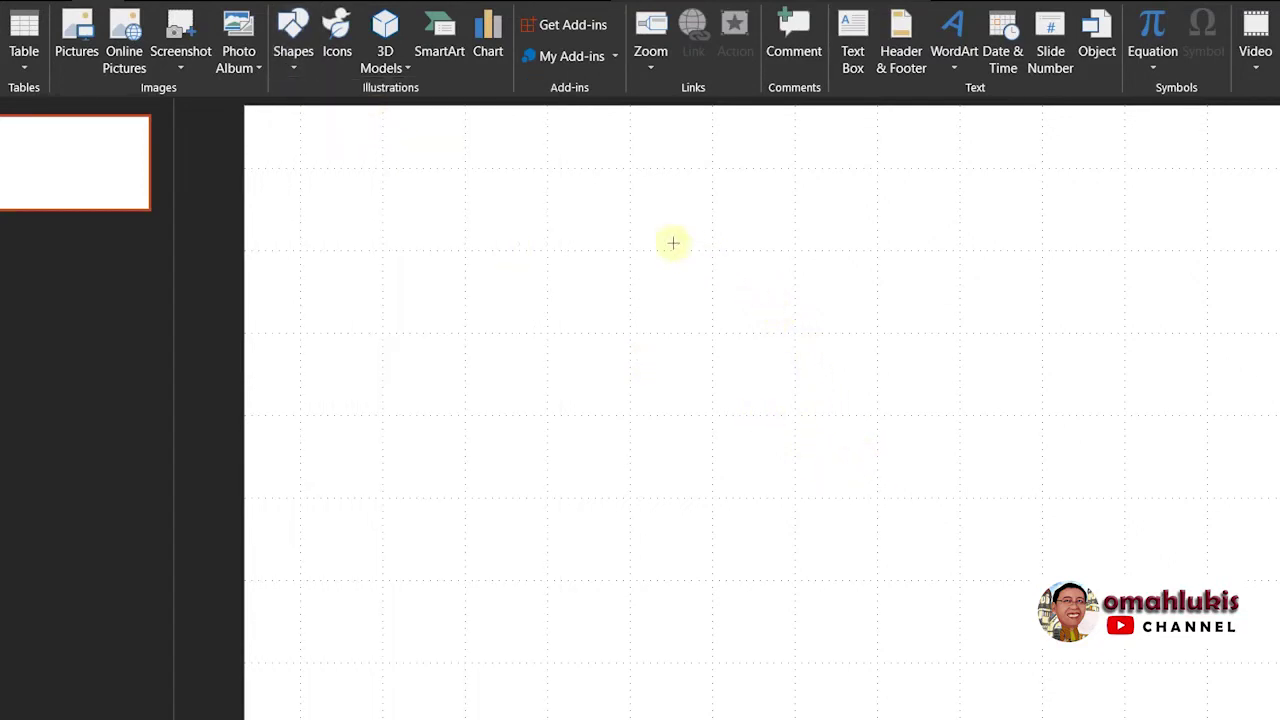
{"action": "left_click_drag", "start_coordinate": [661, 247], "coordinate": [979, 630]}
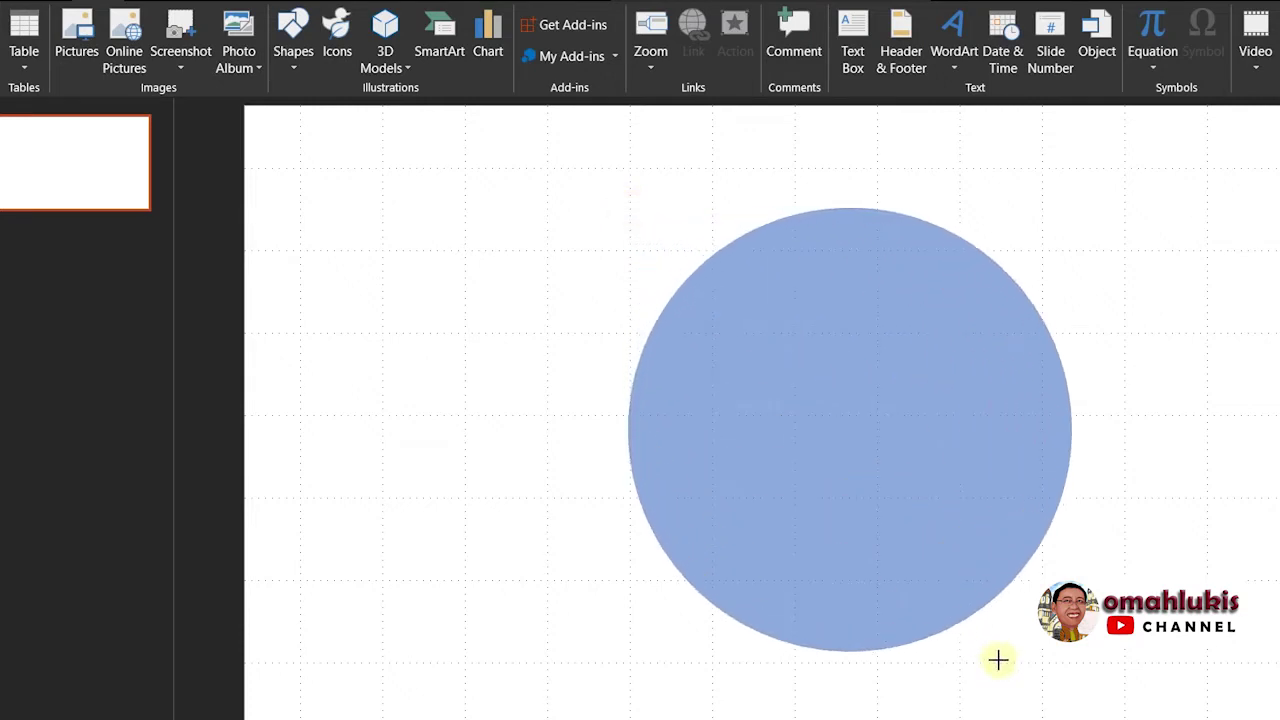
{"action": "left_click_drag", "start_coordinate": [979, 630], "coordinate": [1006, 672]}
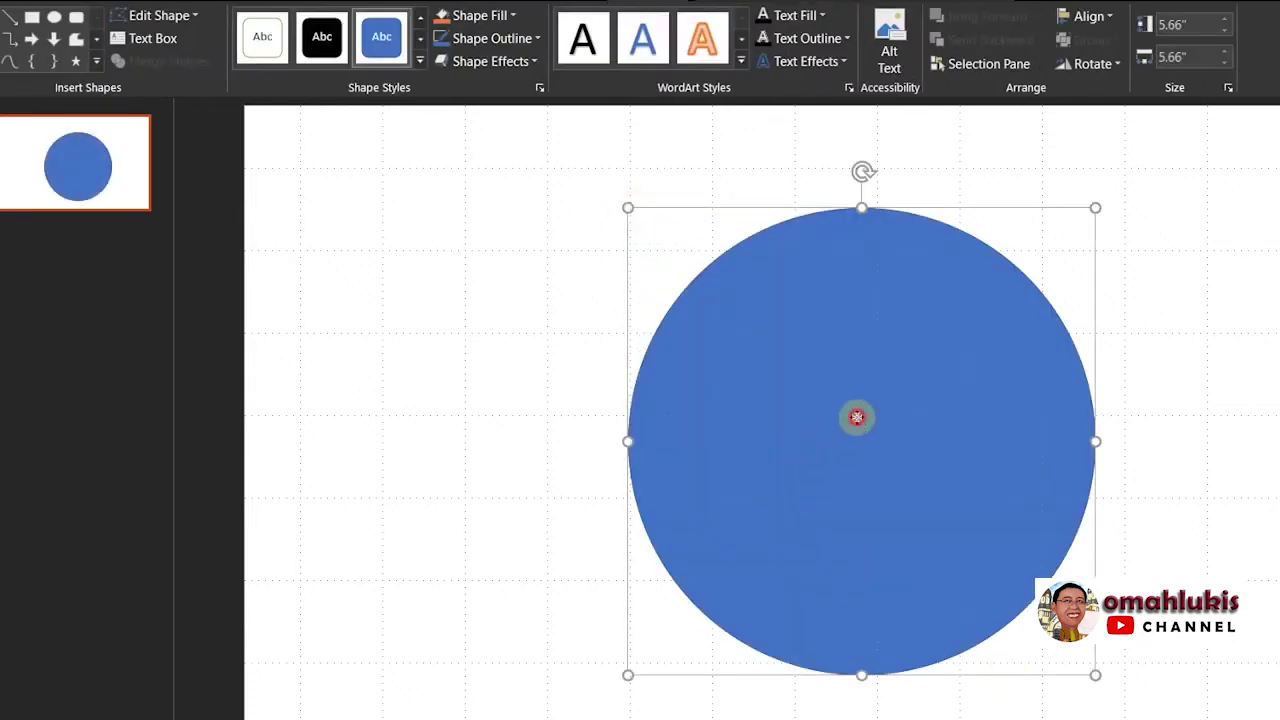
{"action": "left_click_drag", "start_coordinate": [830, 428], "coordinate": [742, 377]}
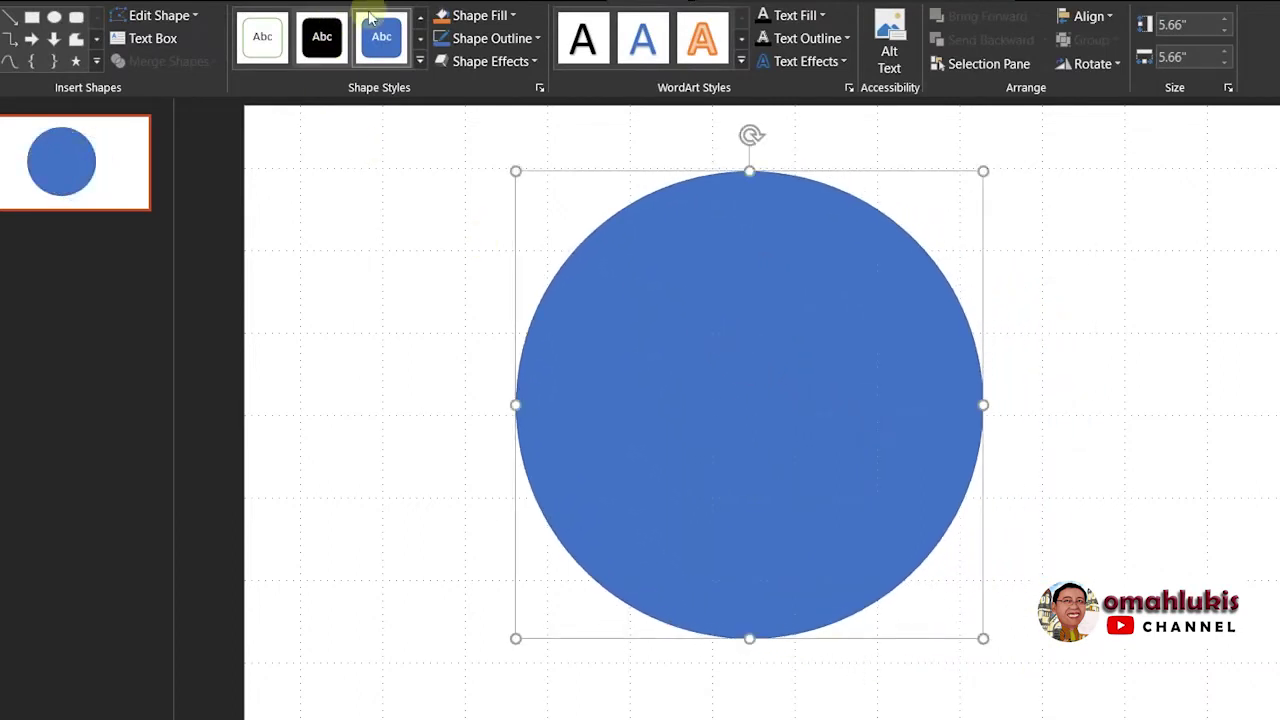
Step: Fill the circle with a light orange theme colour and remove its outline
{"action": "left_click", "coordinate": [470, 16]}
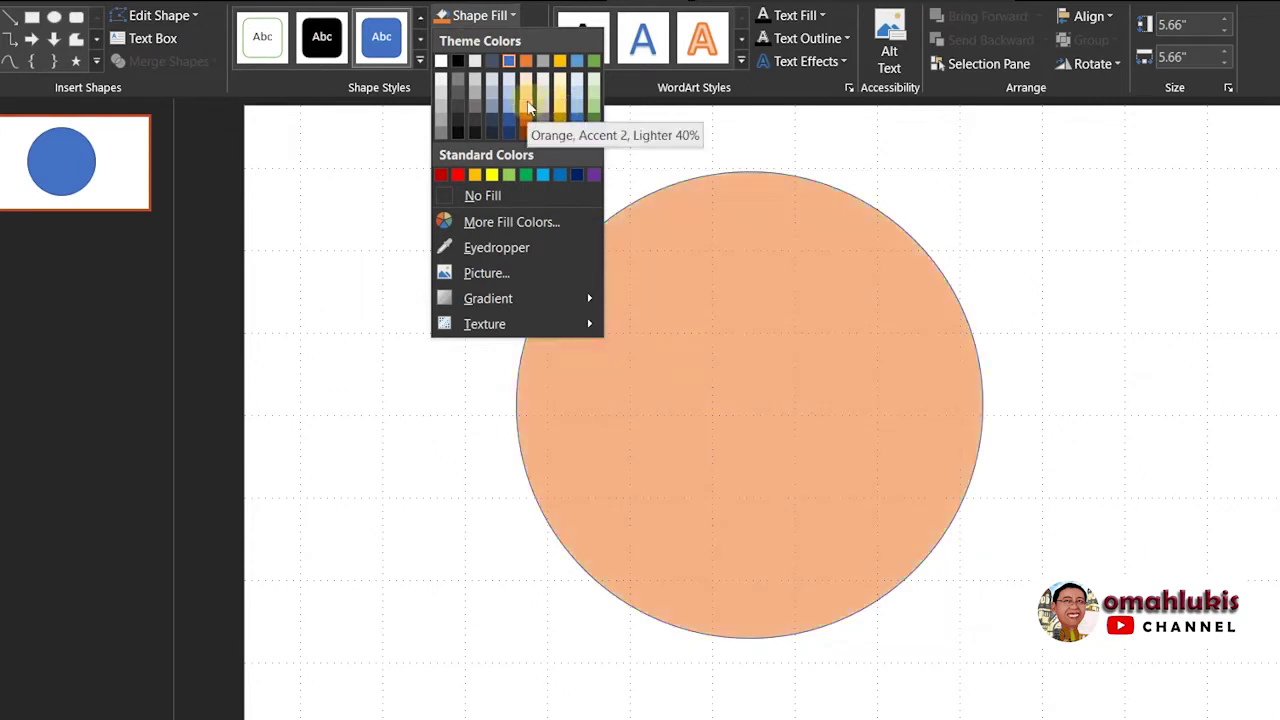
{"action": "left_click", "coordinate": [526, 89]}
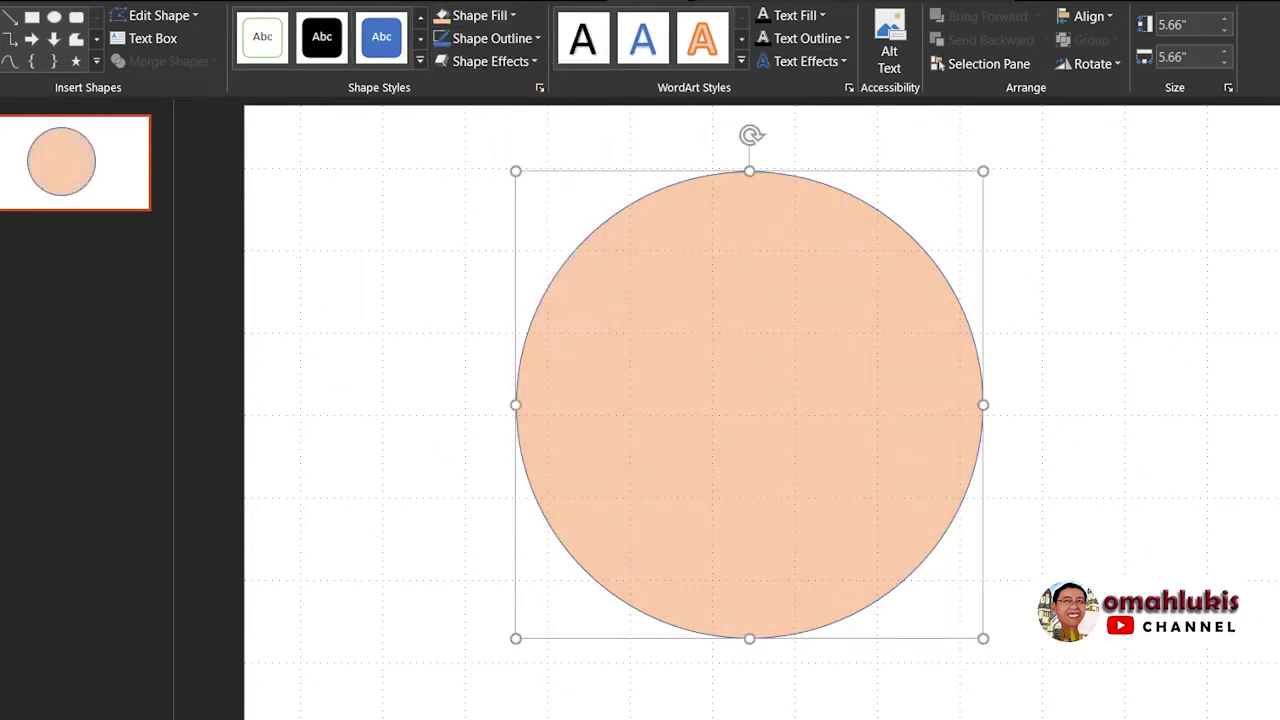
{"action": "left_click", "coordinate": [490, 38]}
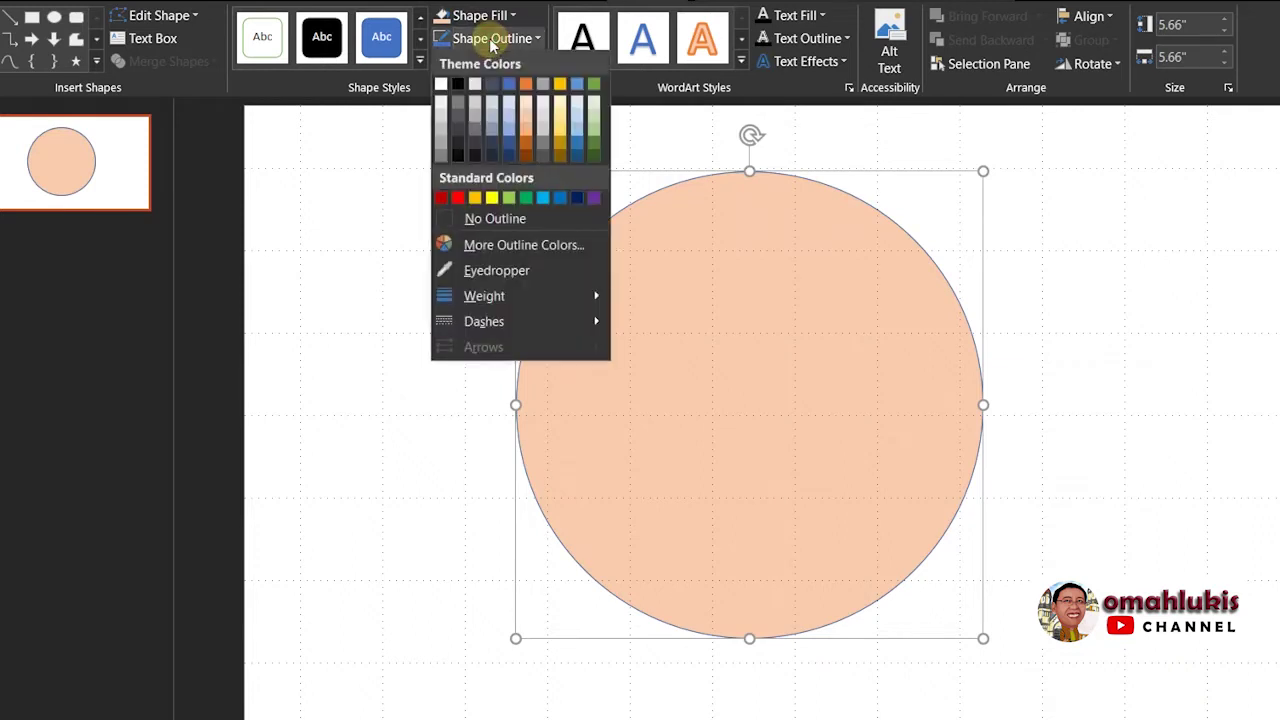
{"action": "left_click", "coordinate": [502, 218]}
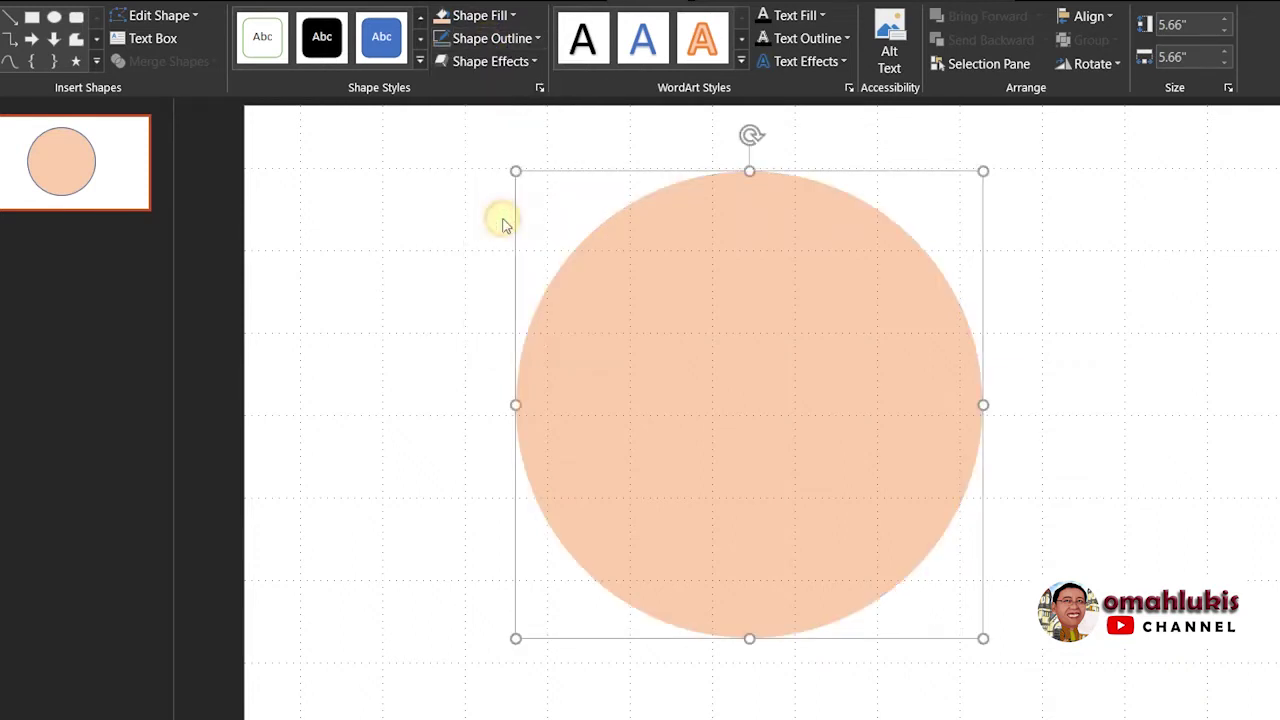
{"action": "left_click", "coordinate": [481, 15]}
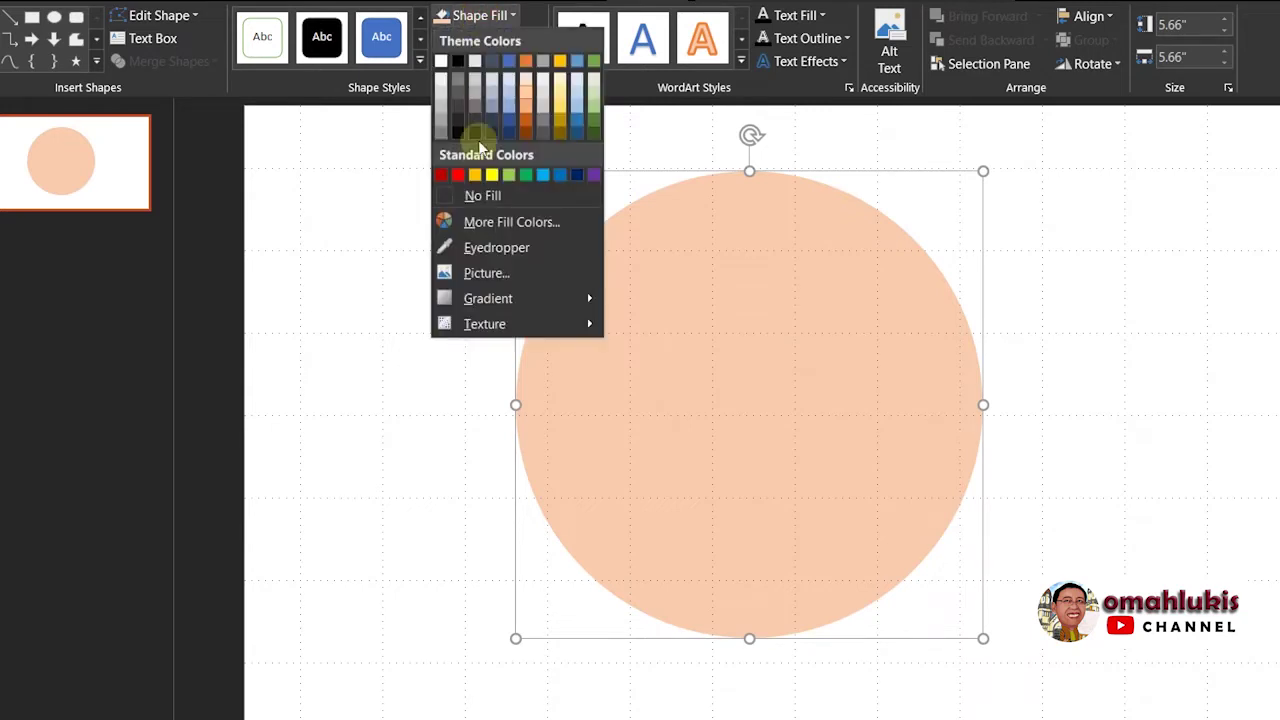
Step: Change the circle's fill to a custom light orange, RGB 253, 188, 93
{"action": "left_click", "coordinate": [477, 222]}
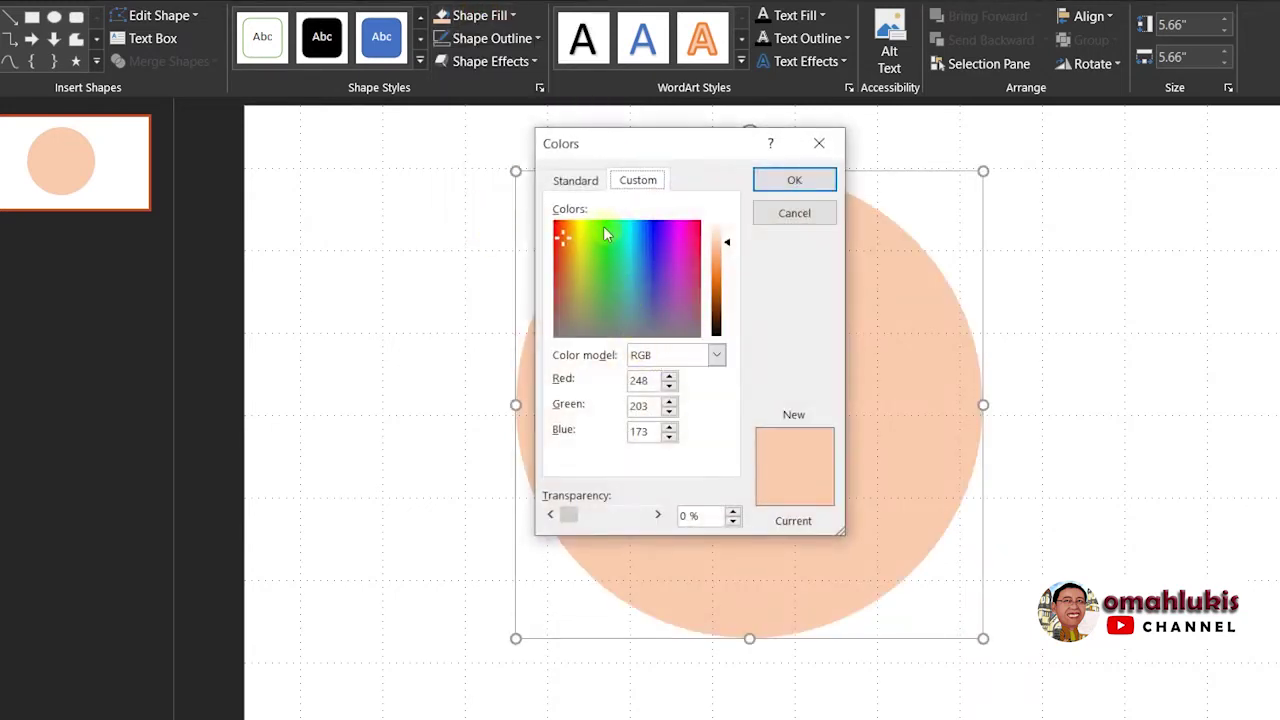
{"action": "left_click", "coordinate": [719, 253]}
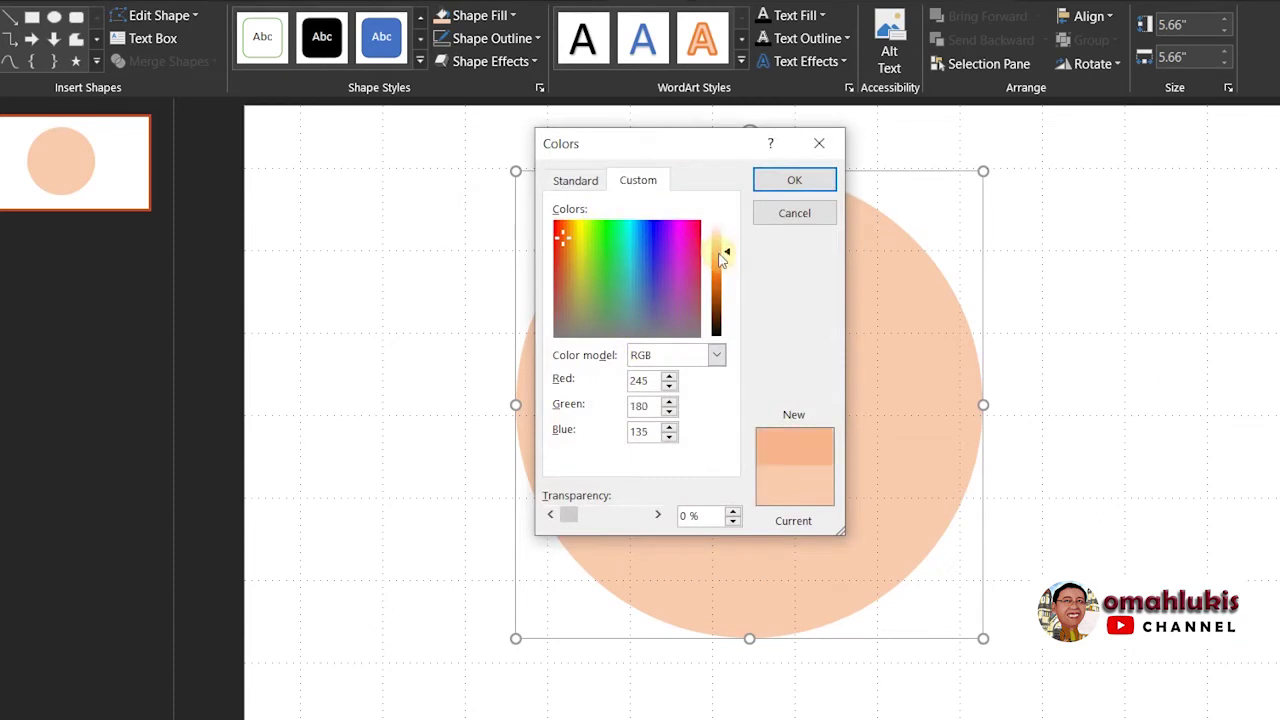
{"action": "left_click", "coordinate": [716, 260]}
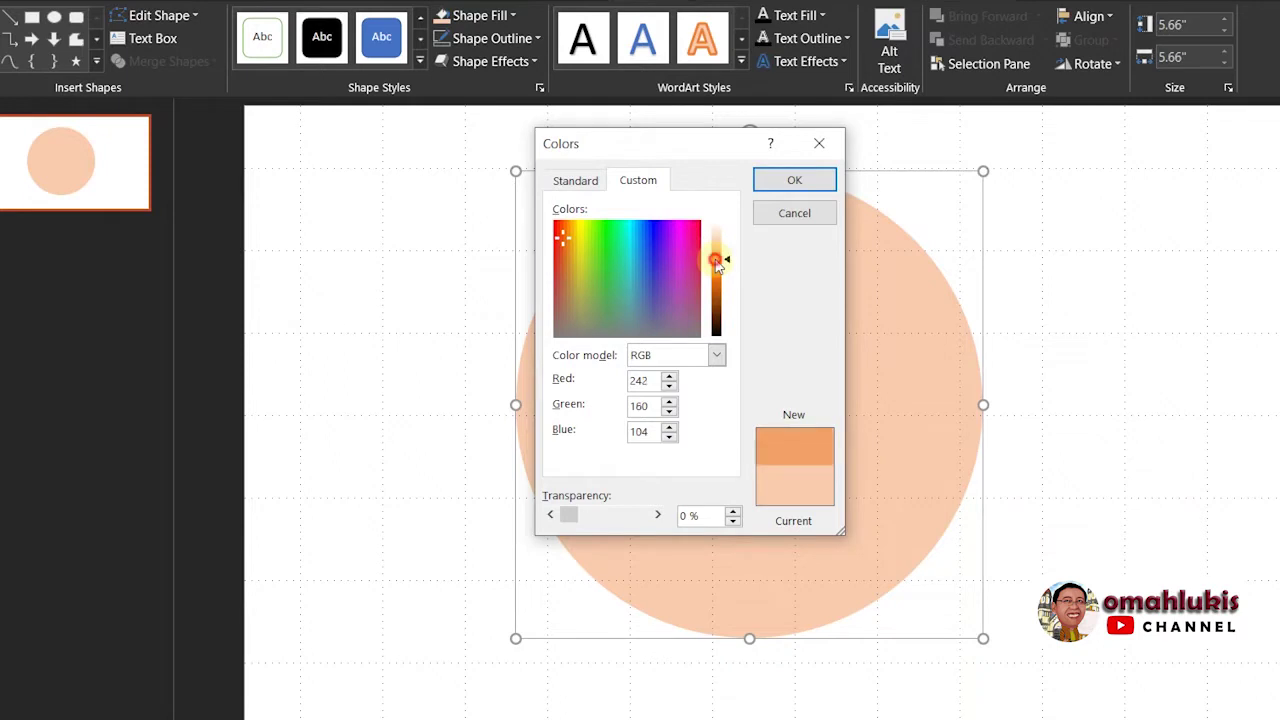
{"action": "left_click", "coordinate": [781, 181]}
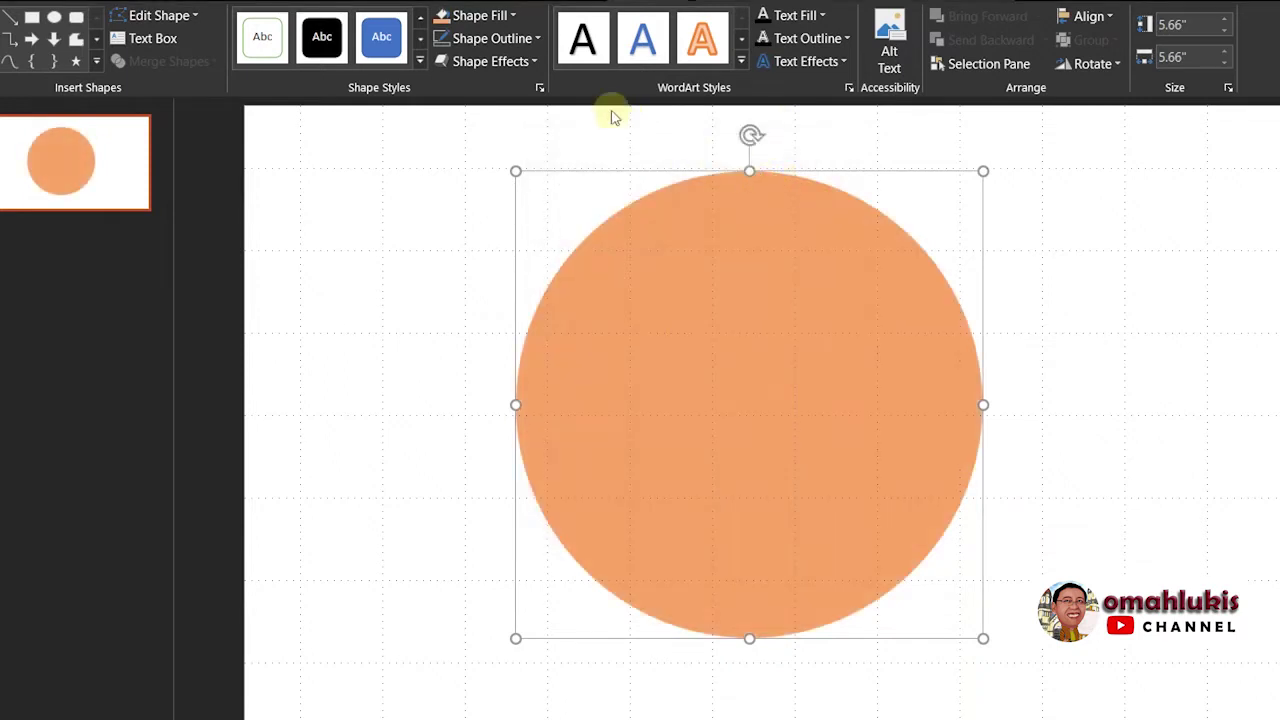
{"action": "left_click", "coordinate": [467, 15]}
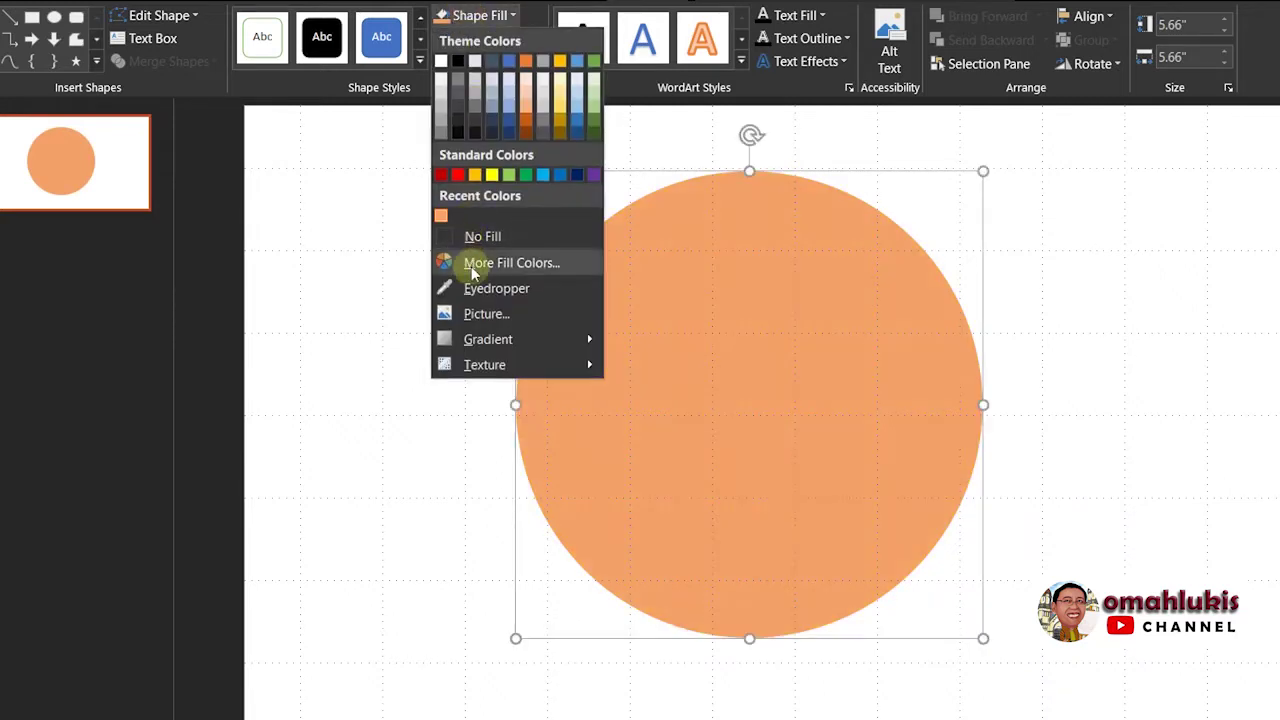
{"action": "left_click", "coordinate": [474, 266]}
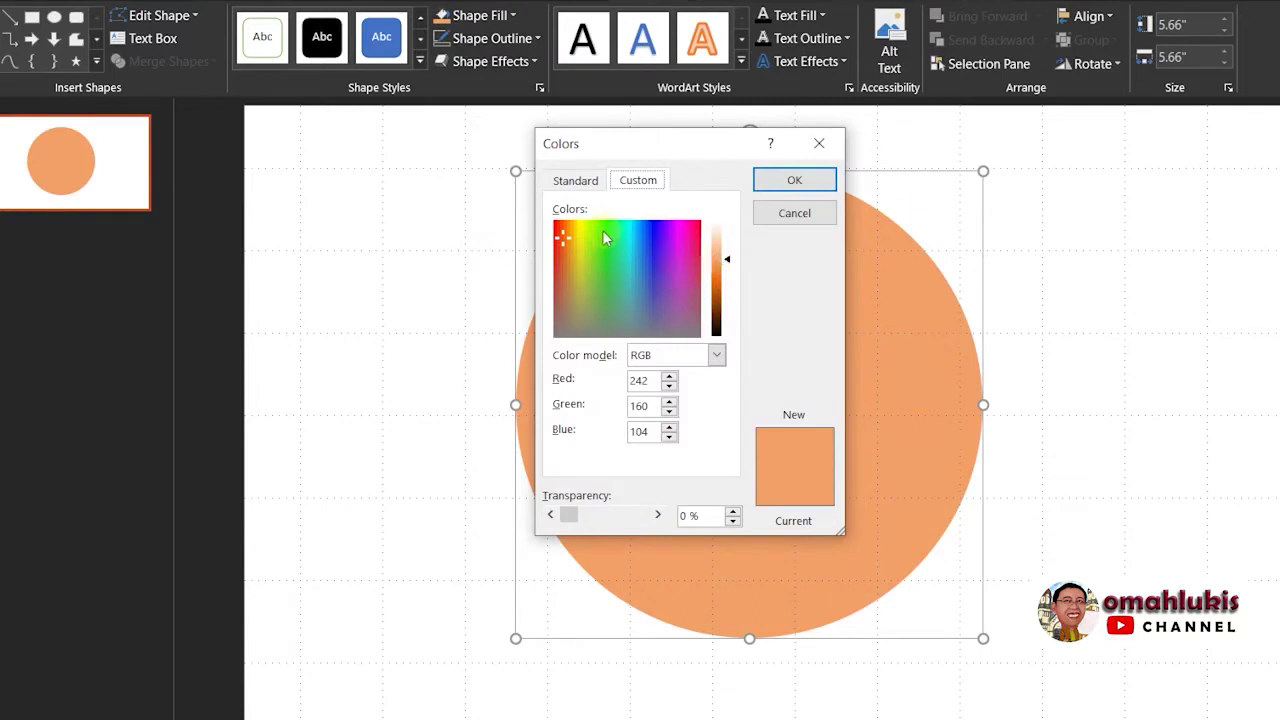
{"action": "left_click", "coordinate": [567, 226]}
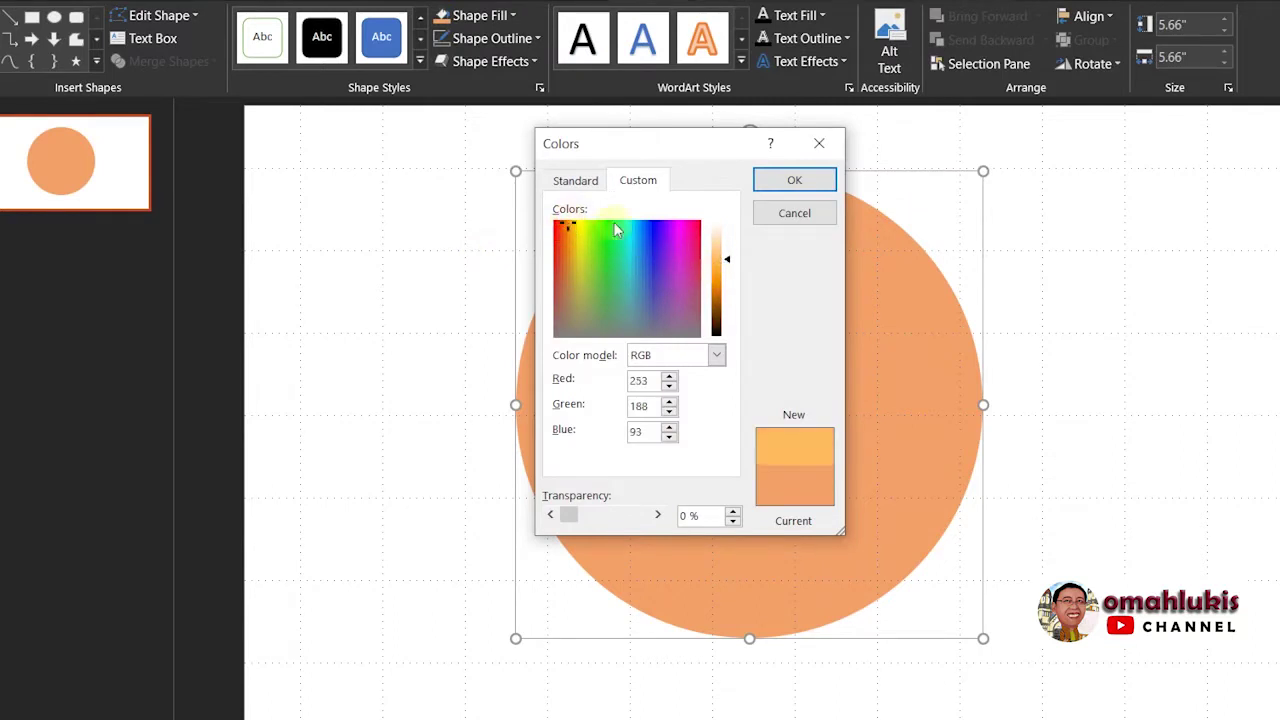
{"action": "left_click", "coordinate": [808, 186]}
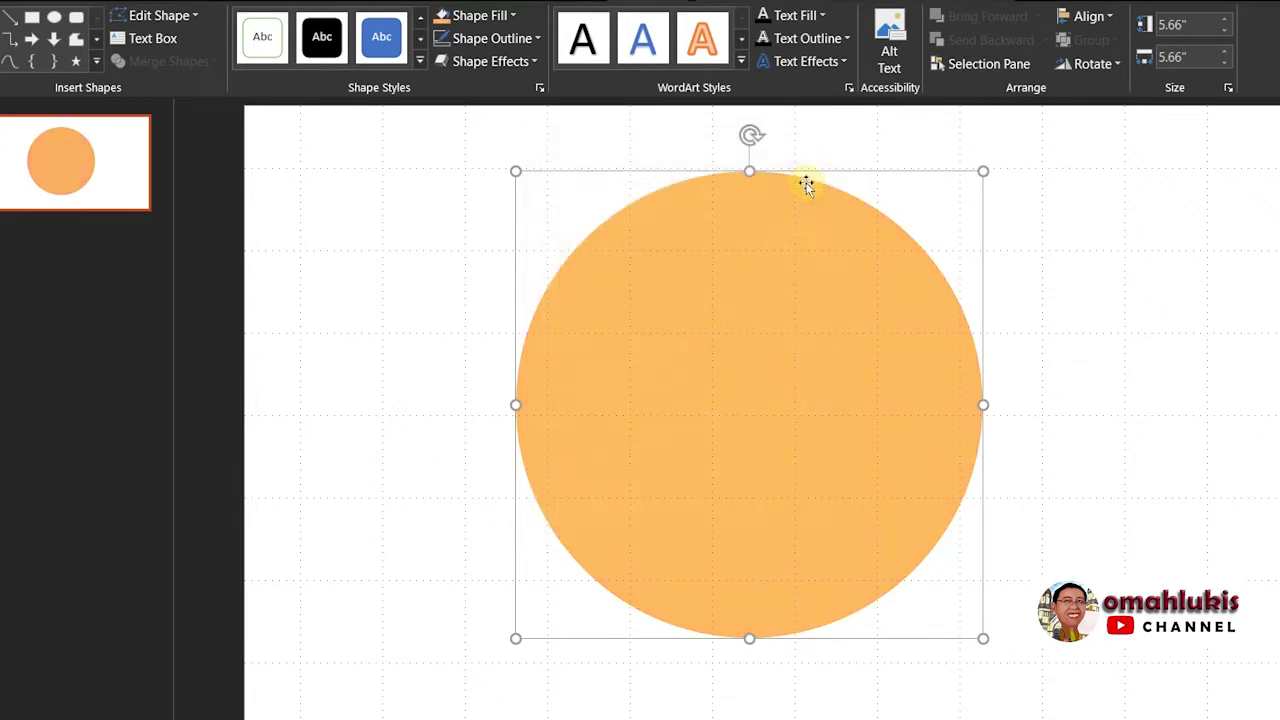
{"action": "left_click", "coordinate": [1147, 220]}
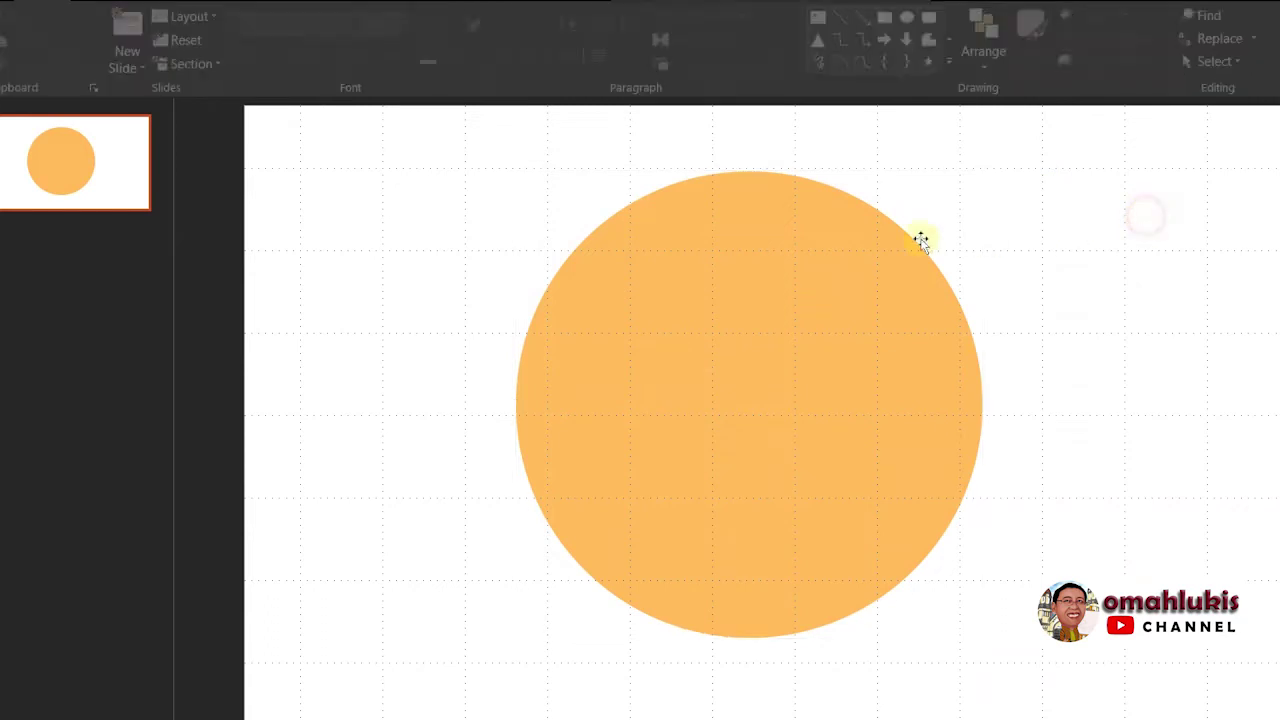
Step: Copy the orange circle, shrink the copy and fill it dark red
{"action": "left_click", "coordinate": [822, 234]}
{"action": "left_click_drag", "start_coordinate": [822, 234], "coordinate": [934, 227]}
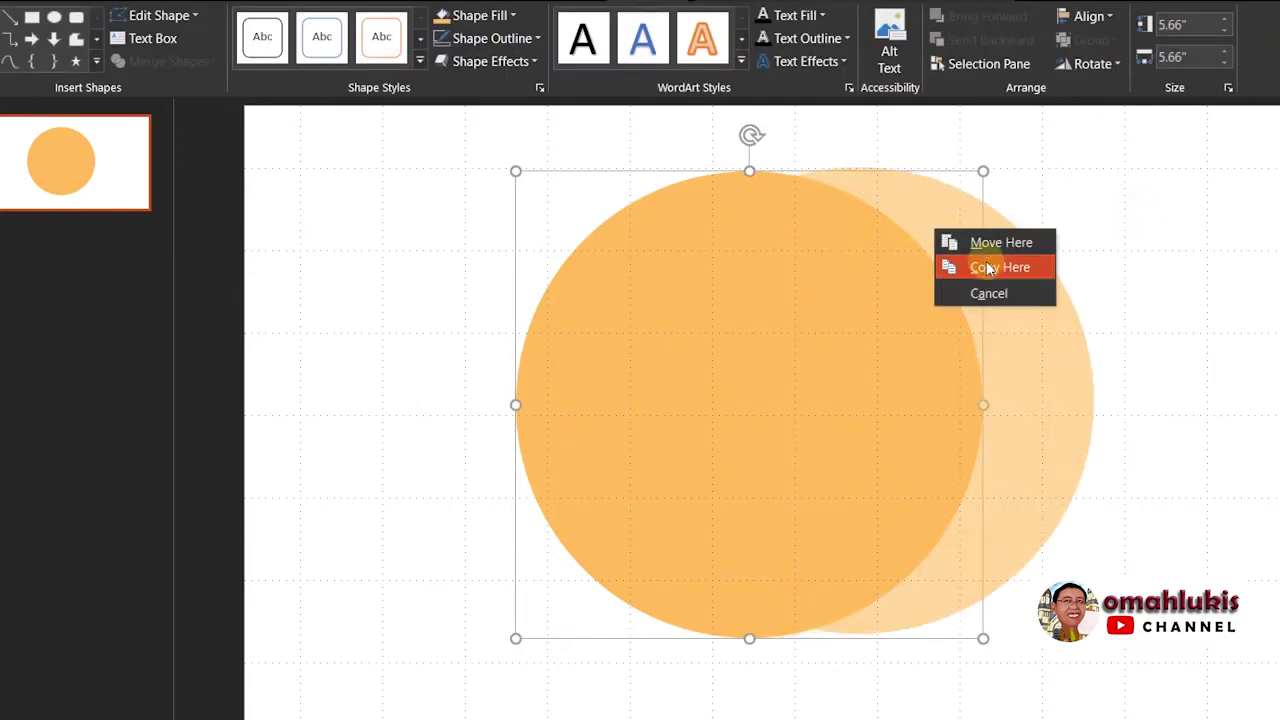
{"action": "left_click", "coordinate": [986, 268]}
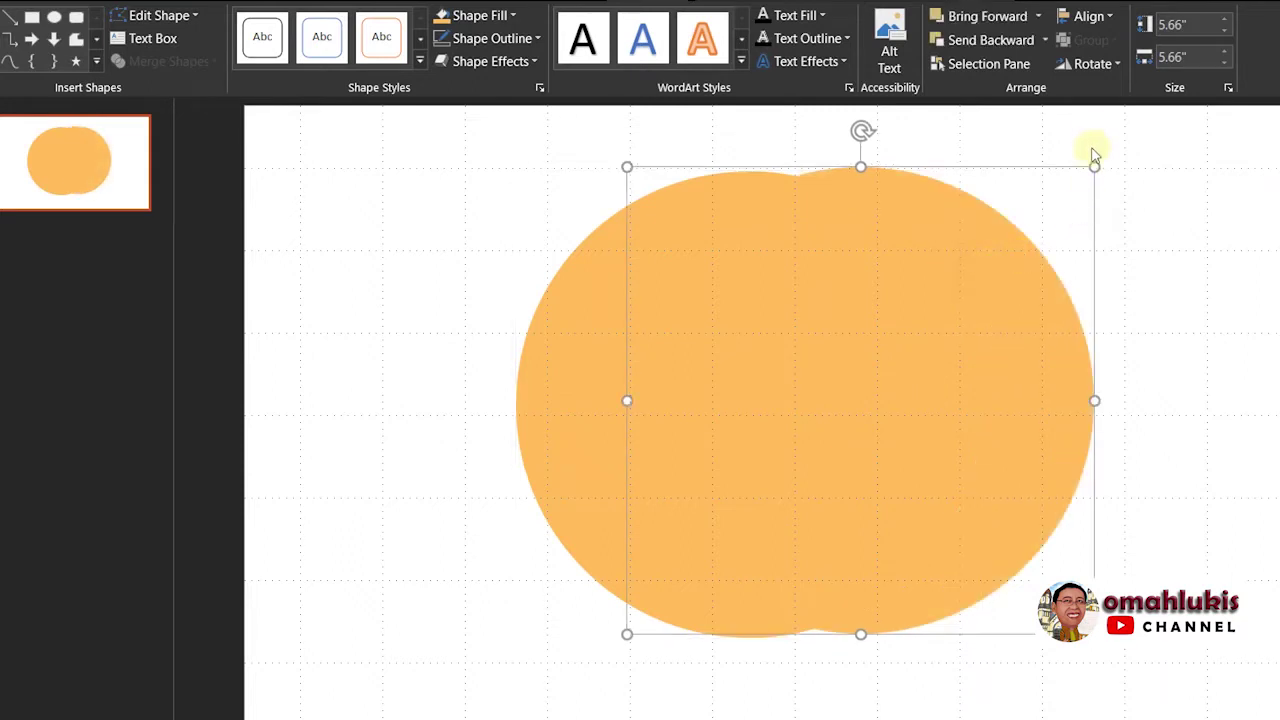
{"action": "left_click_drag", "start_coordinate": [1096, 166], "coordinate": [977, 240]}
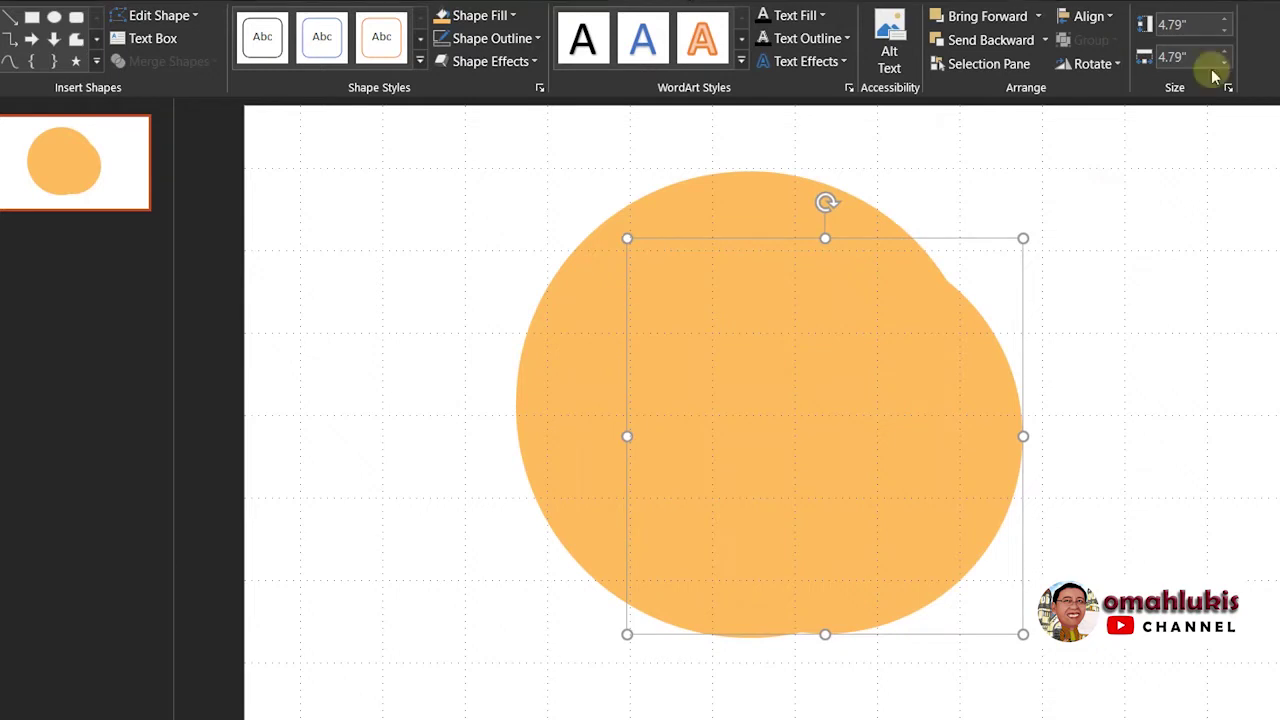
{"action": "left_click", "coordinate": [940, 346]}
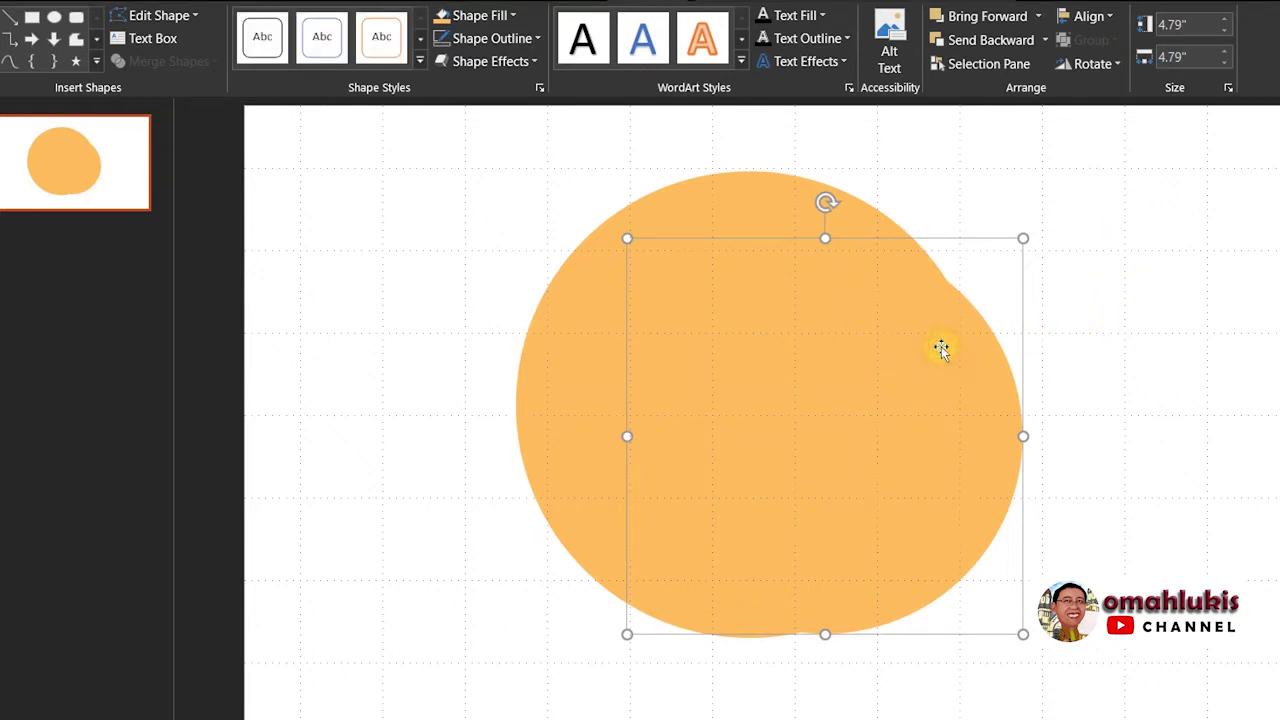
{"action": "left_click", "coordinate": [466, 16]}
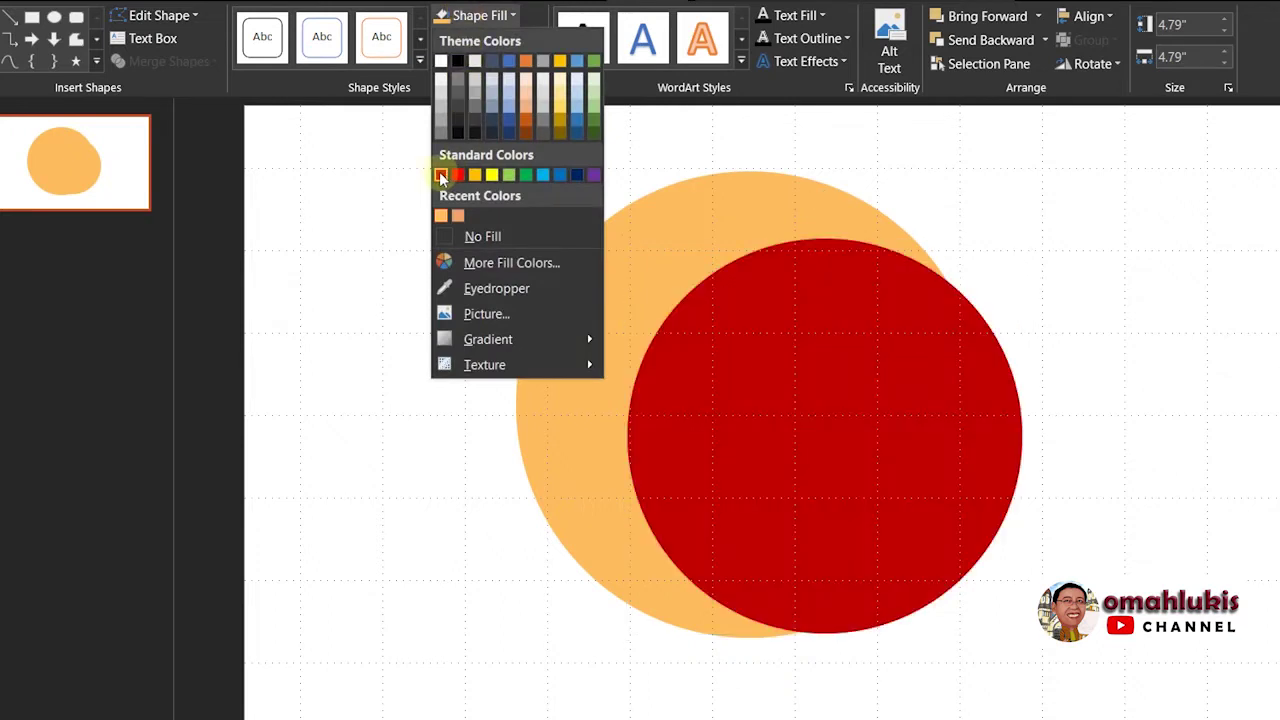
{"action": "left_click", "coordinate": [441, 176]}
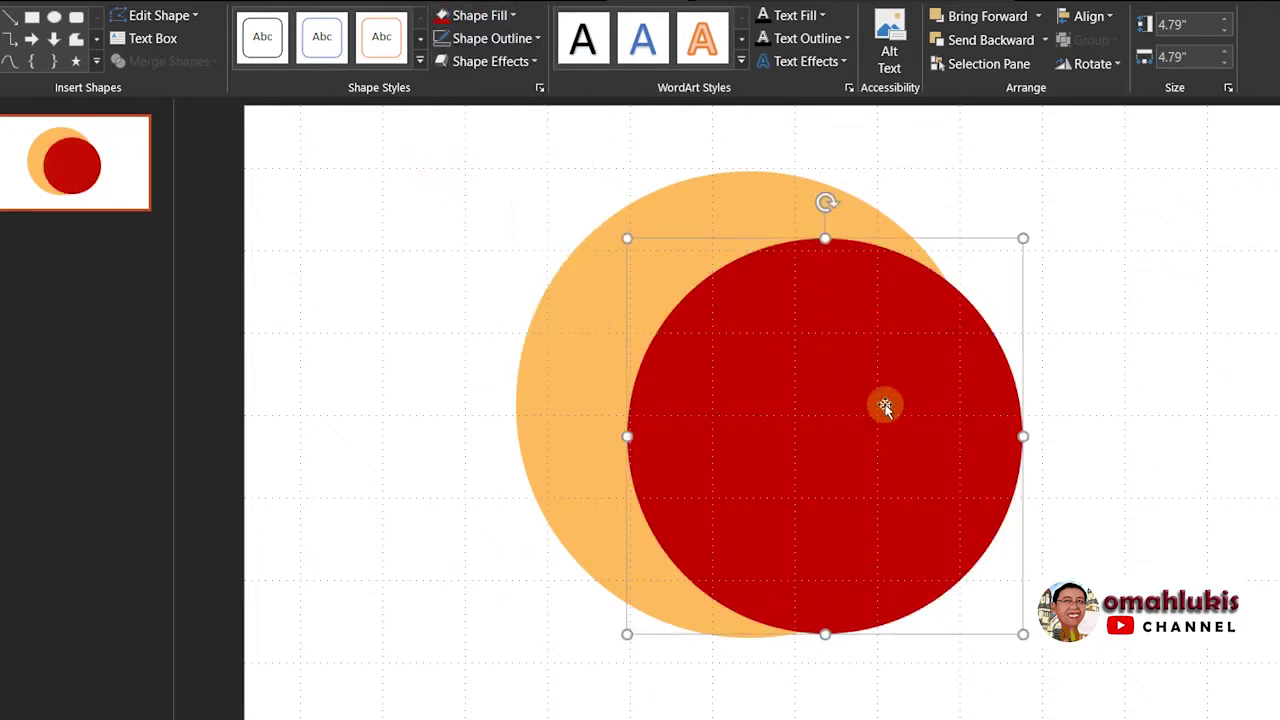
Step: Centre the 4.58-inch dark red circle inside the orange one, leaving an orange rim
{"action": "left_click_drag", "start_coordinate": [876, 402], "coordinate": [814, 380]}
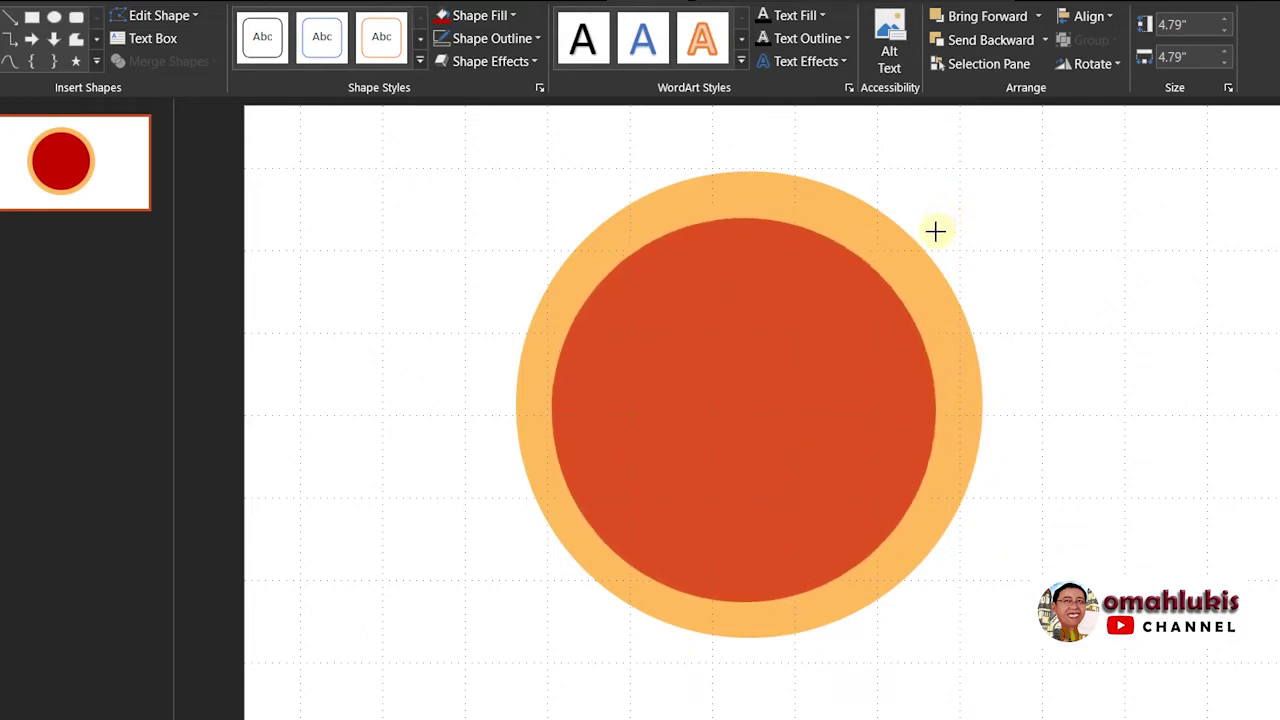
{"action": "left_click_drag", "start_coordinate": [935, 232], "coordinate": [929, 226]}
{"action": "left_click", "coordinate": [1077, 243]}
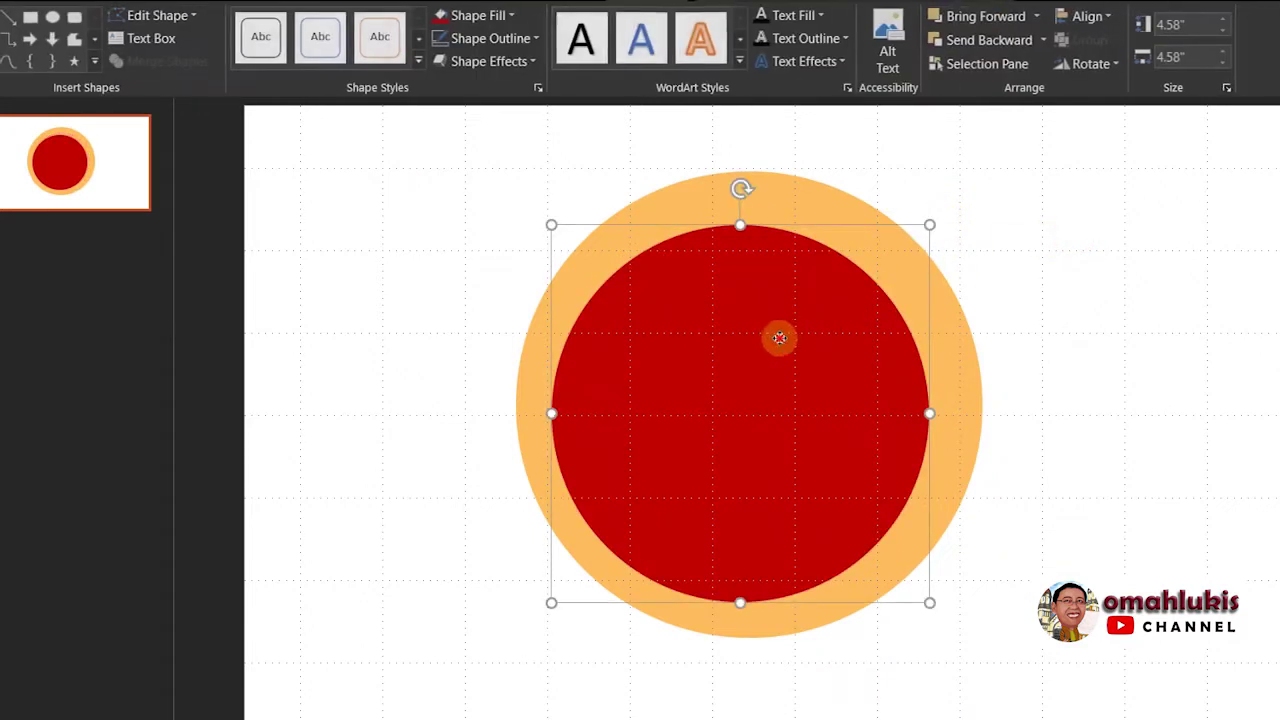
{"action": "left_click_drag", "start_coordinate": [777, 340], "coordinate": [797, 320]}
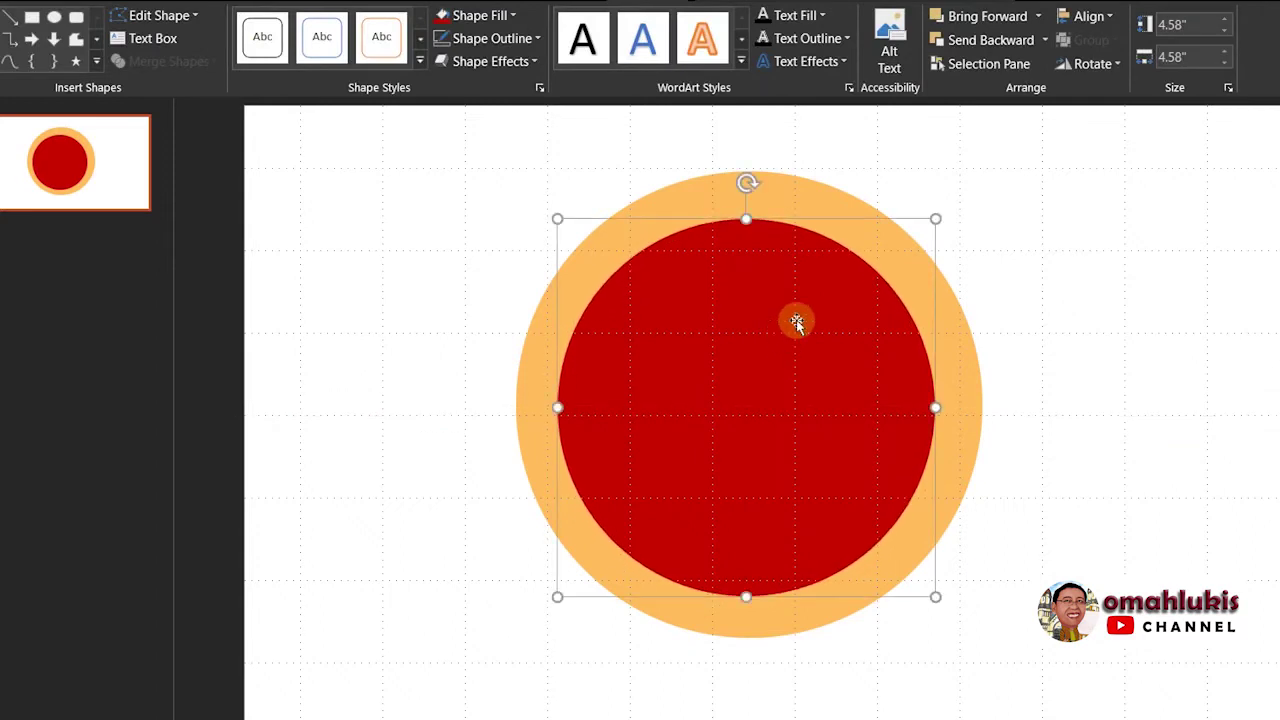
Step: Copy the dark red circle and fill the copy bright red
{"action": "key", "text": "Escape"}
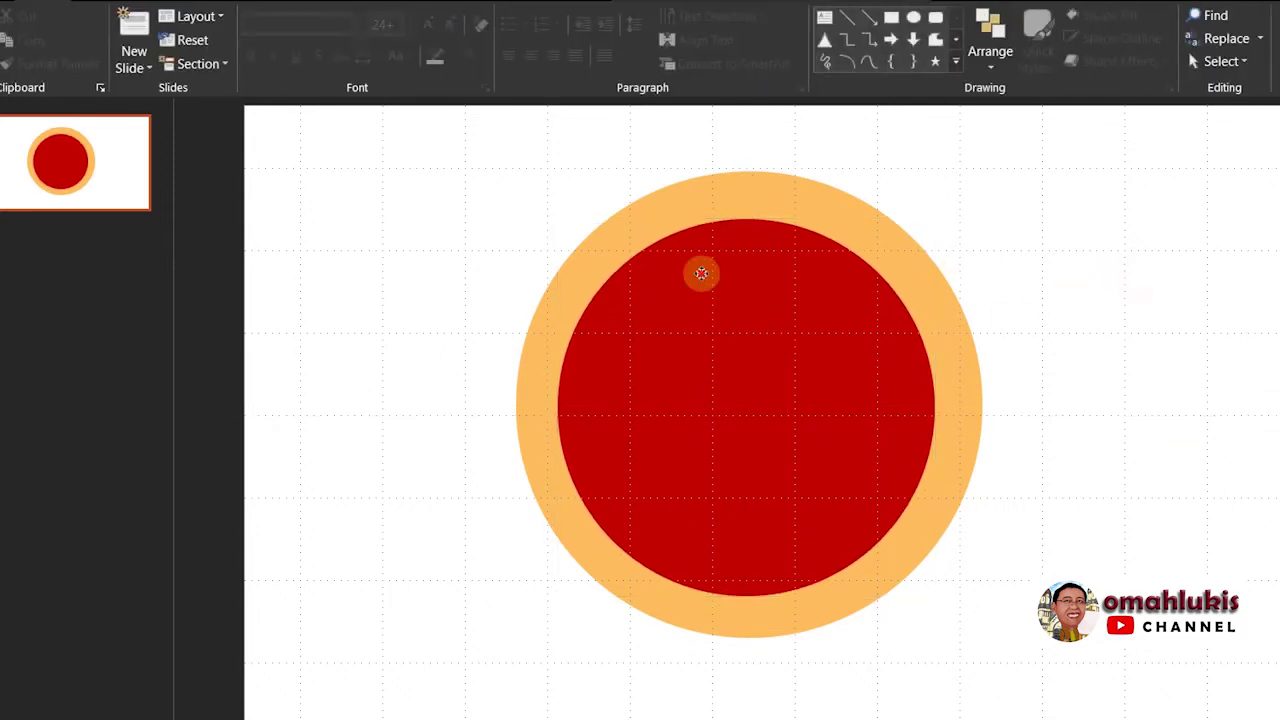
{"action": "left_click", "coordinate": [700, 271]}
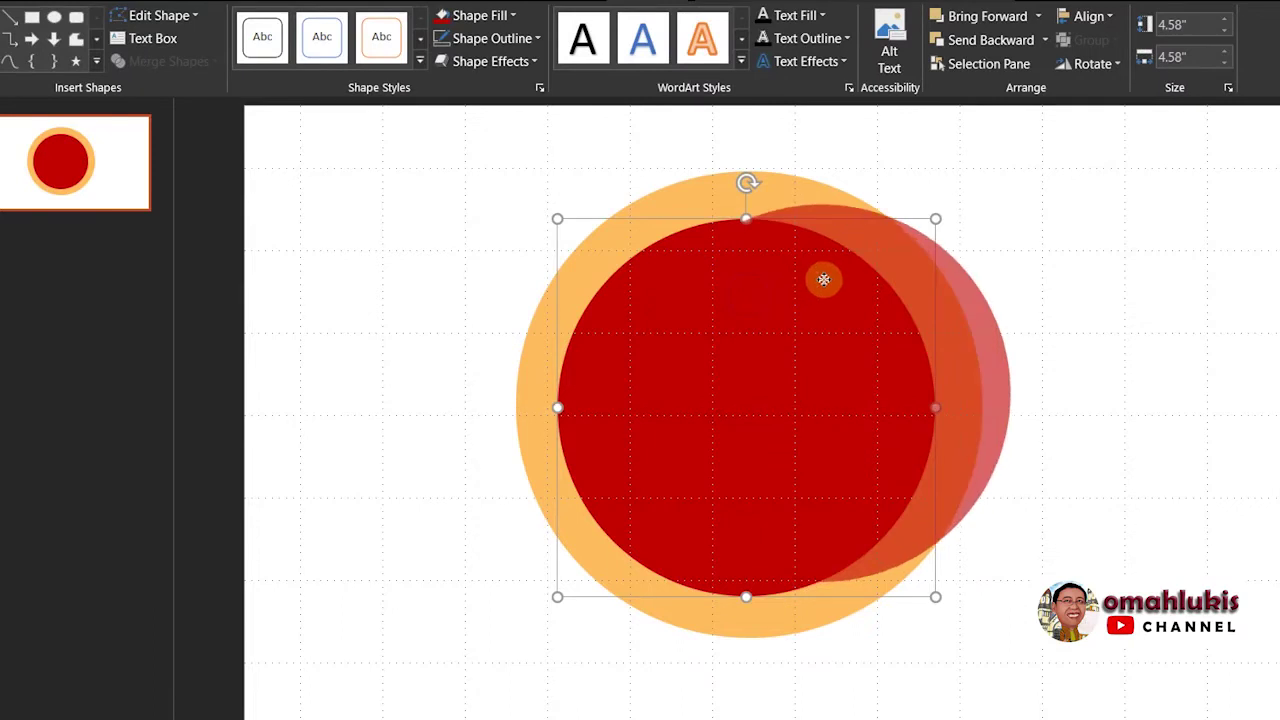
{"action": "left_click_drag", "start_coordinate": [747, 293], "coordinate": [823, 280]}
{"action": "left_click", "coordinate": [864, 321]}
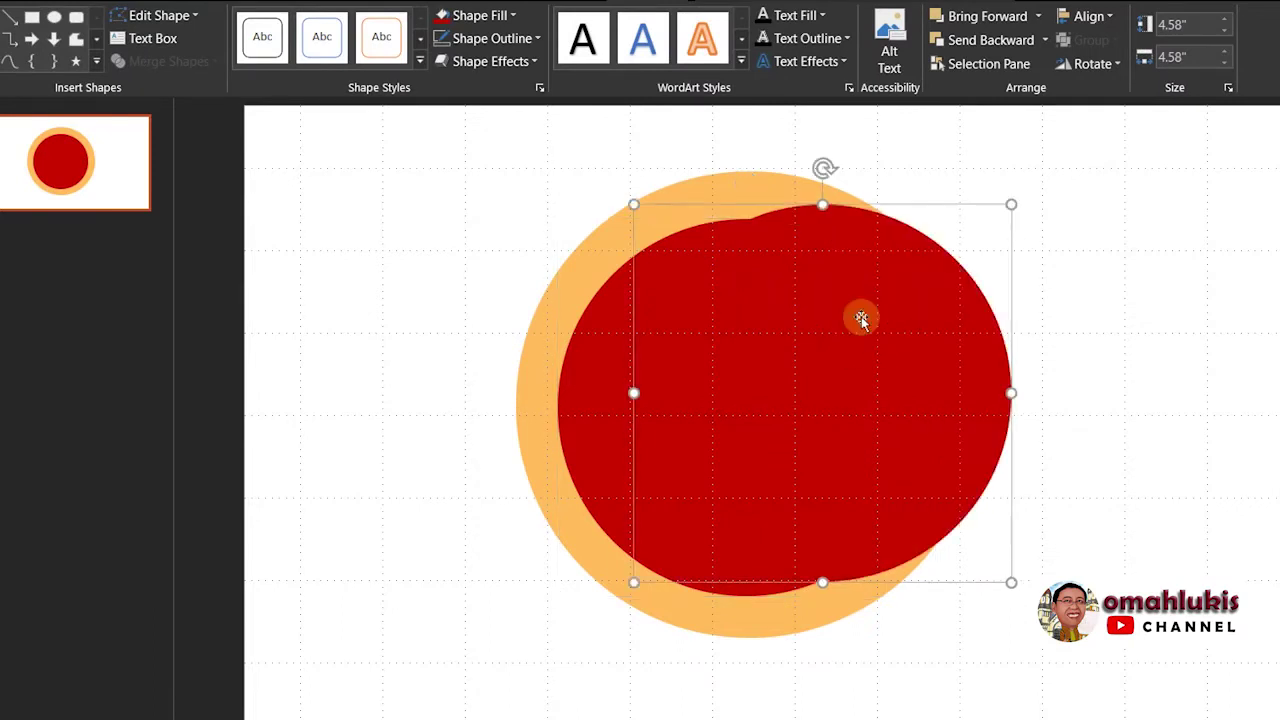
{"action": "left_click", "coordinate": [467, 17]}
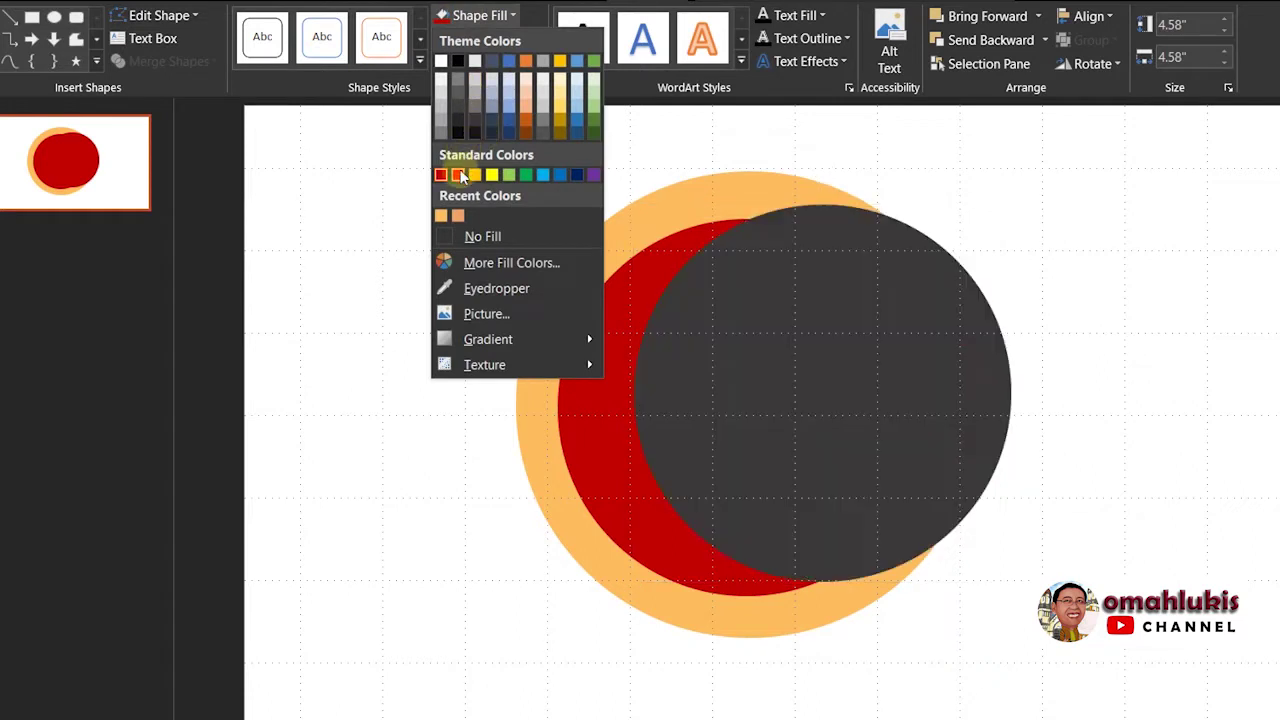
{"action": "left_click", "coordinate": [459, 176]}
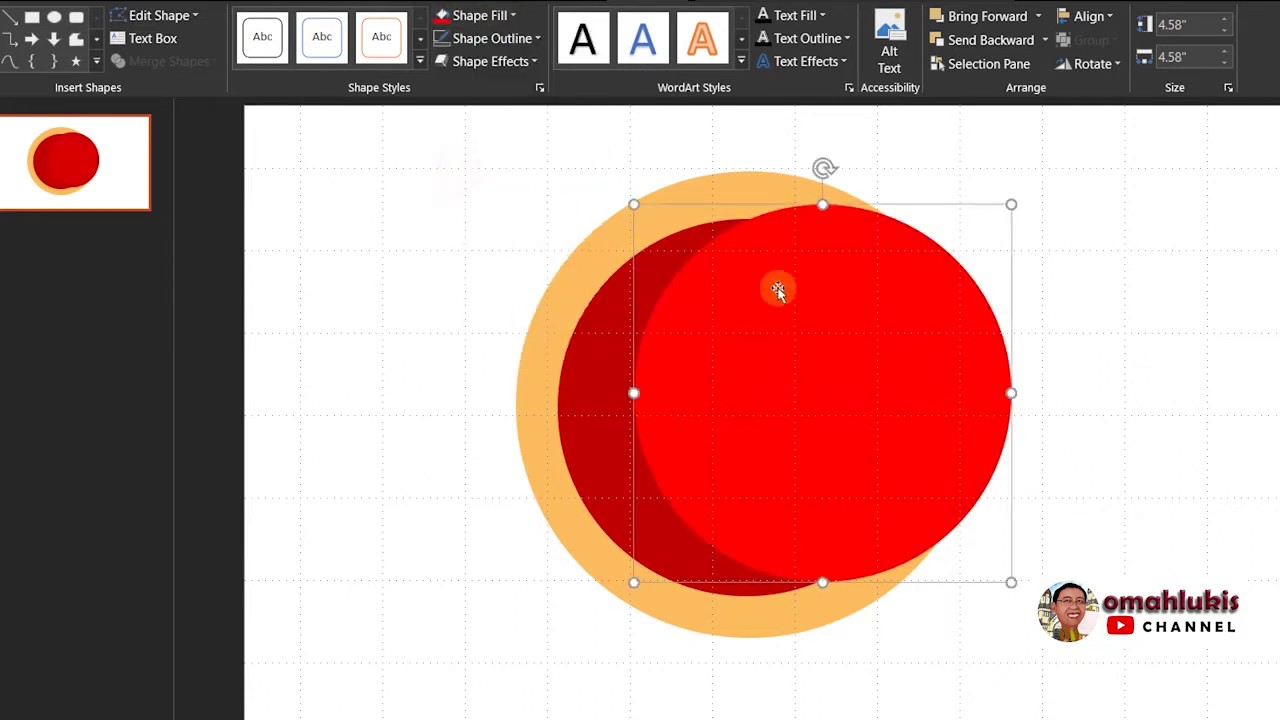
{"action": "key", "text": "Escape"}
Step: Resize the bright red circle to 4.22 inches and centre it on the dark red one
{"action": "left_click_drag", "start_coordinate": [840, 304], "coordinate": [803, 312]}
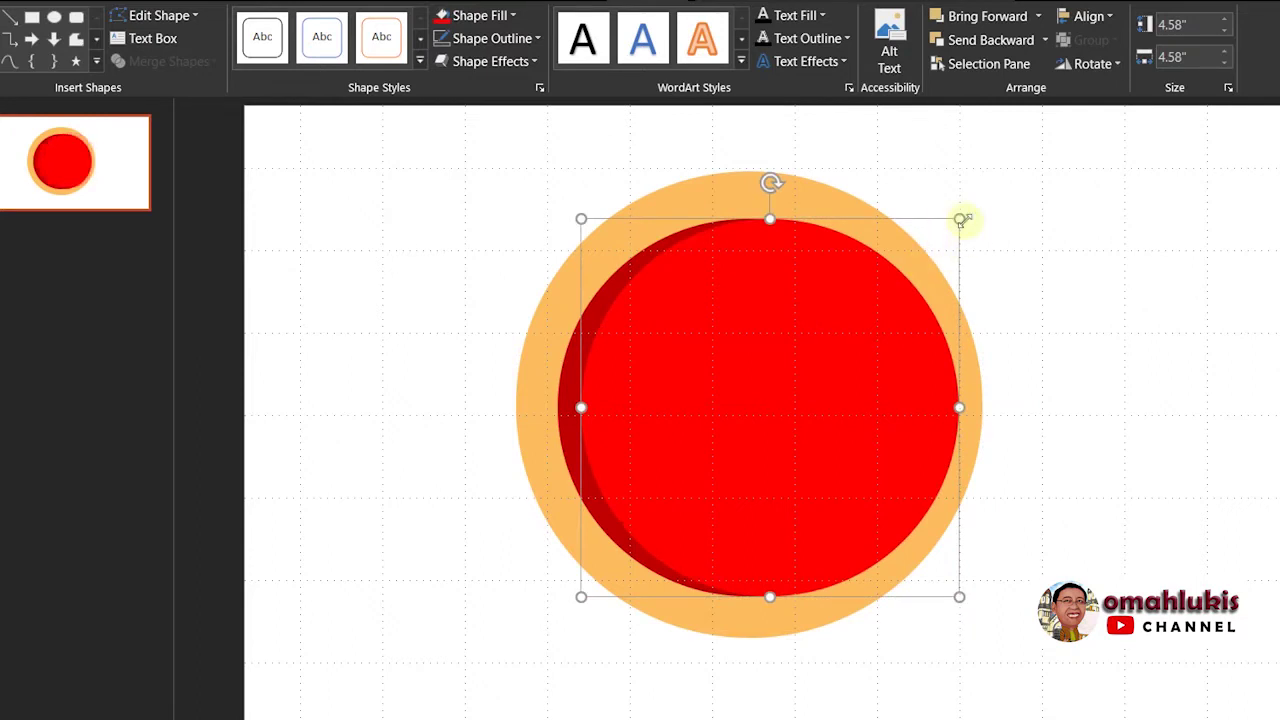
{"action": "left_click_drag", "start_coordinate": [959, 219], "coordinate": [940, 237]}
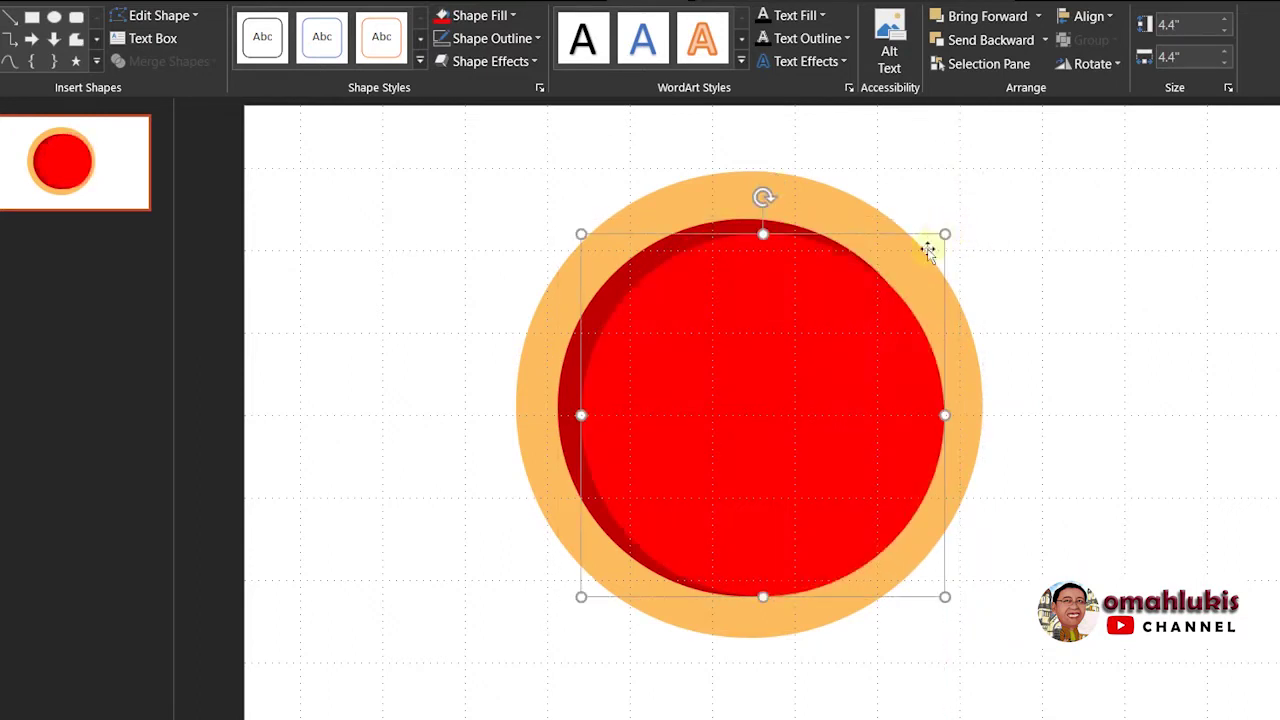
{"action": "left_click_drag", "start_coordinate": [810, 326], "coordinate": [805, 325]}
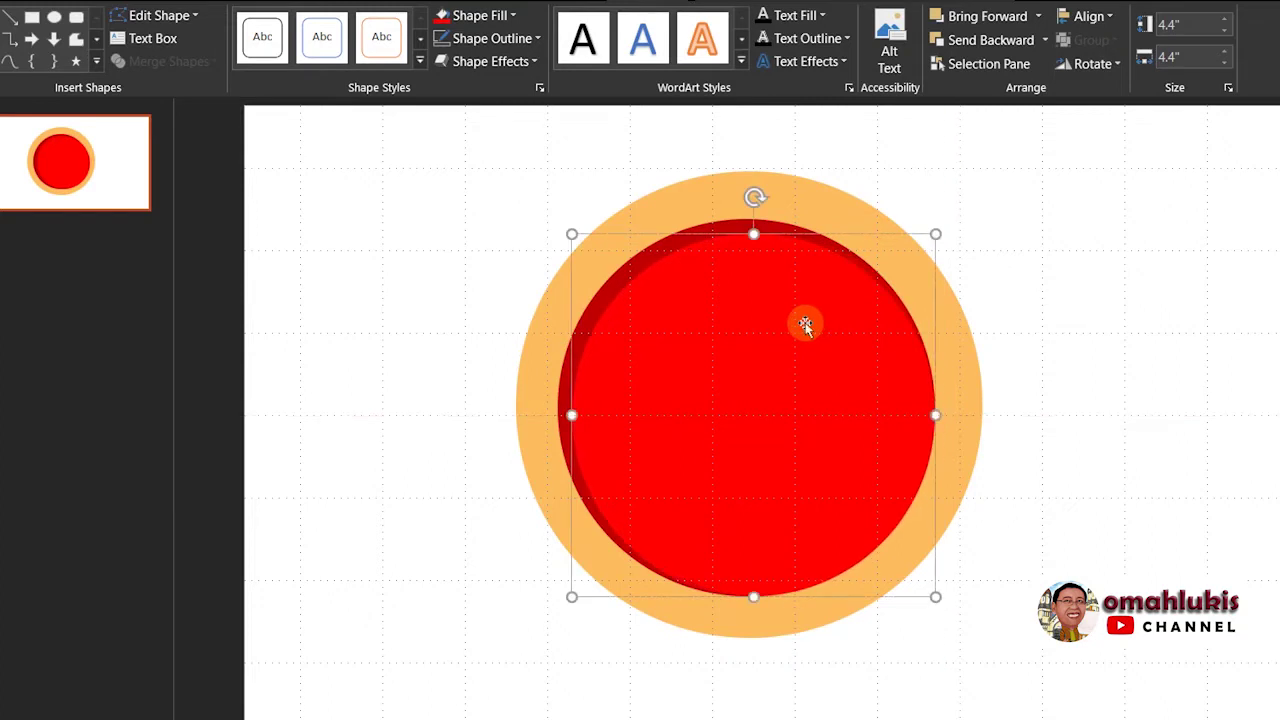
{"action": "left_click_drag", "start_coordinate": [938, 236], "coordinate": [920, 247]}
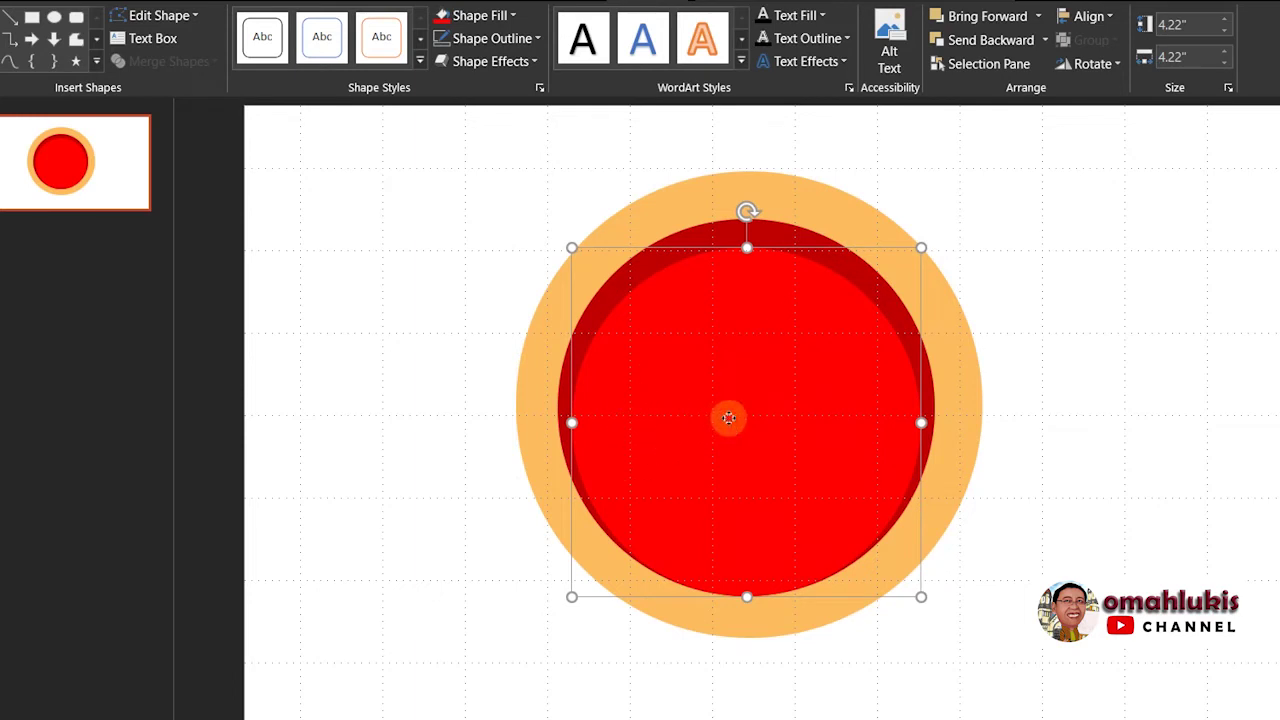
{"action": "left_click_drag", "start_coordinate": [728, 418], "coordinate": [734, 402]}
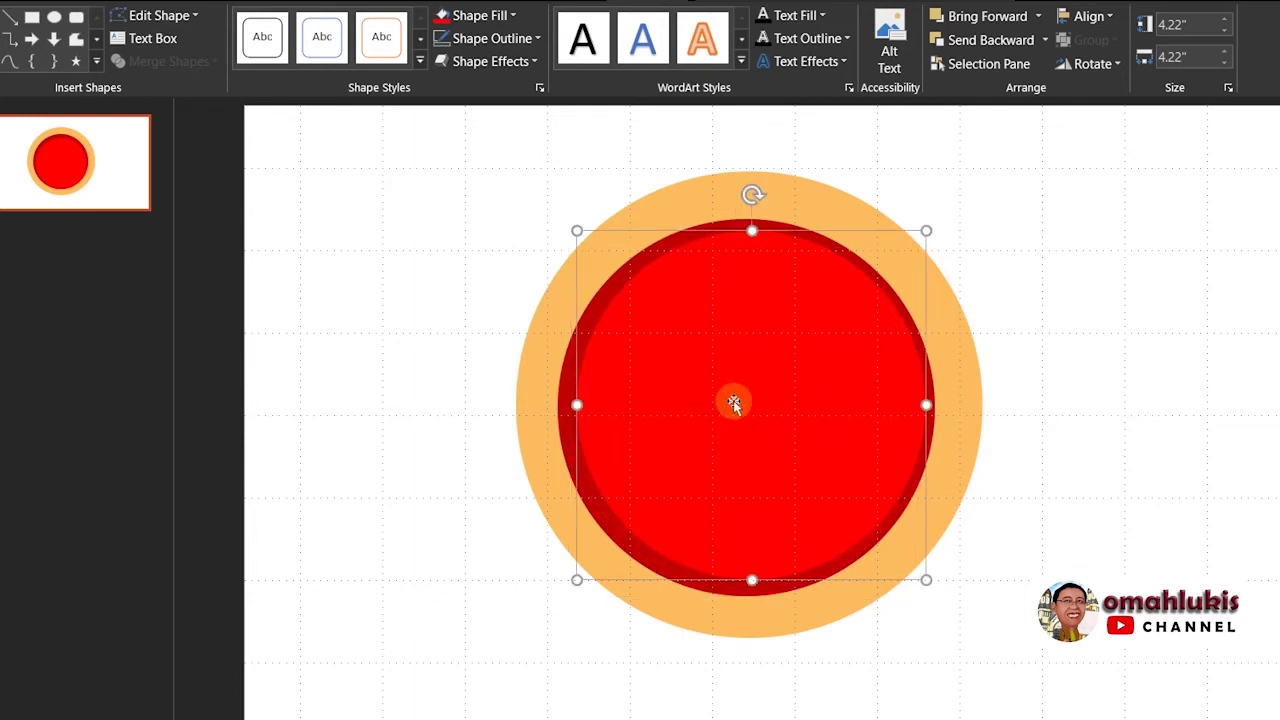
{"action": "key", "text": "ctrl+Left"}
{"action": "key", "text": "ctrl+Left"}
{"action": "key", "text": "ctrl+Left"}
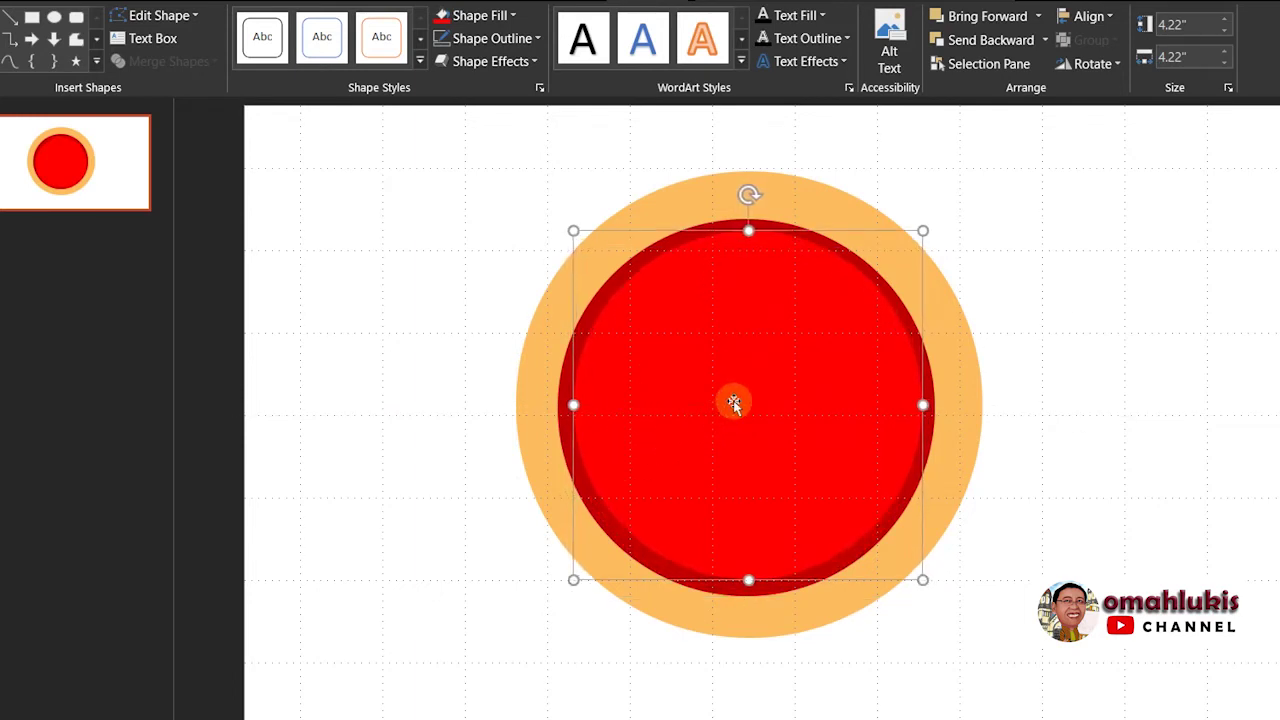
{"action": "key", "text": "ctrl+Down"}
{"action": "key", "text": "ctrl+Left"}
{"action": "key", "text": "ctrl+Left"}
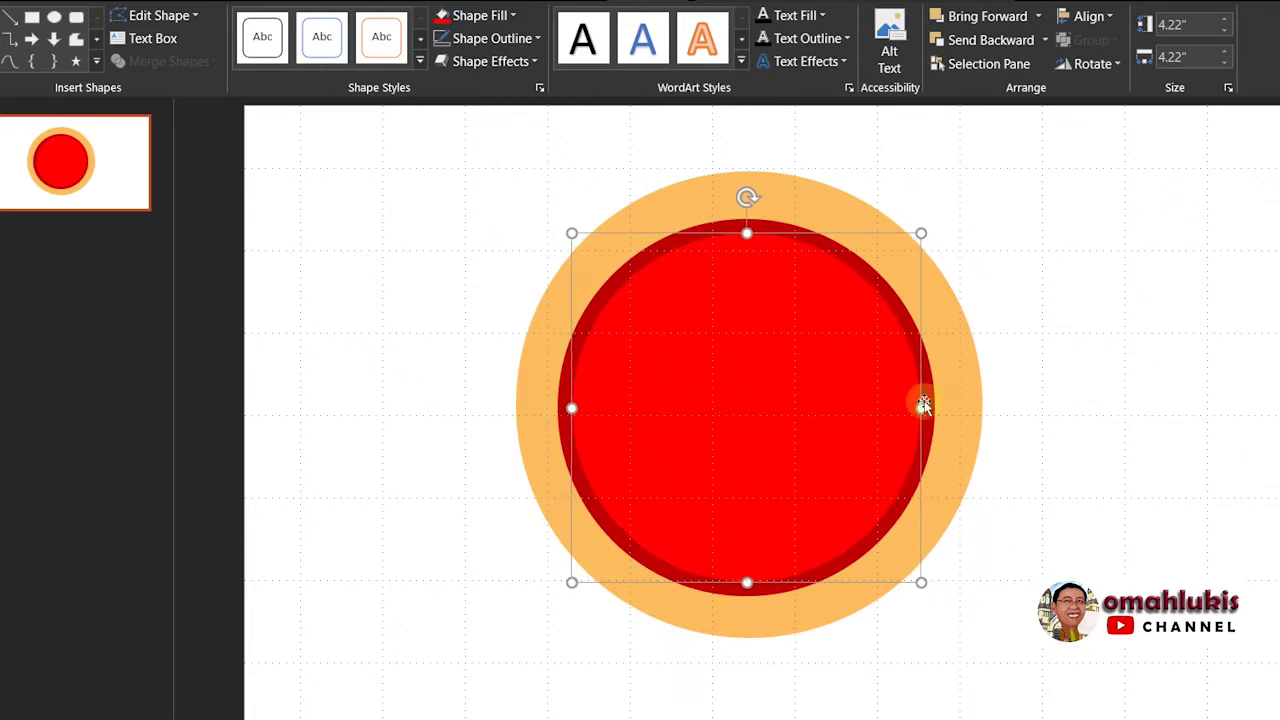
Step: Copy the bright red circle to the right and fill the copy gold
{"action": "left_click", "coordinate": [1103, 352]}
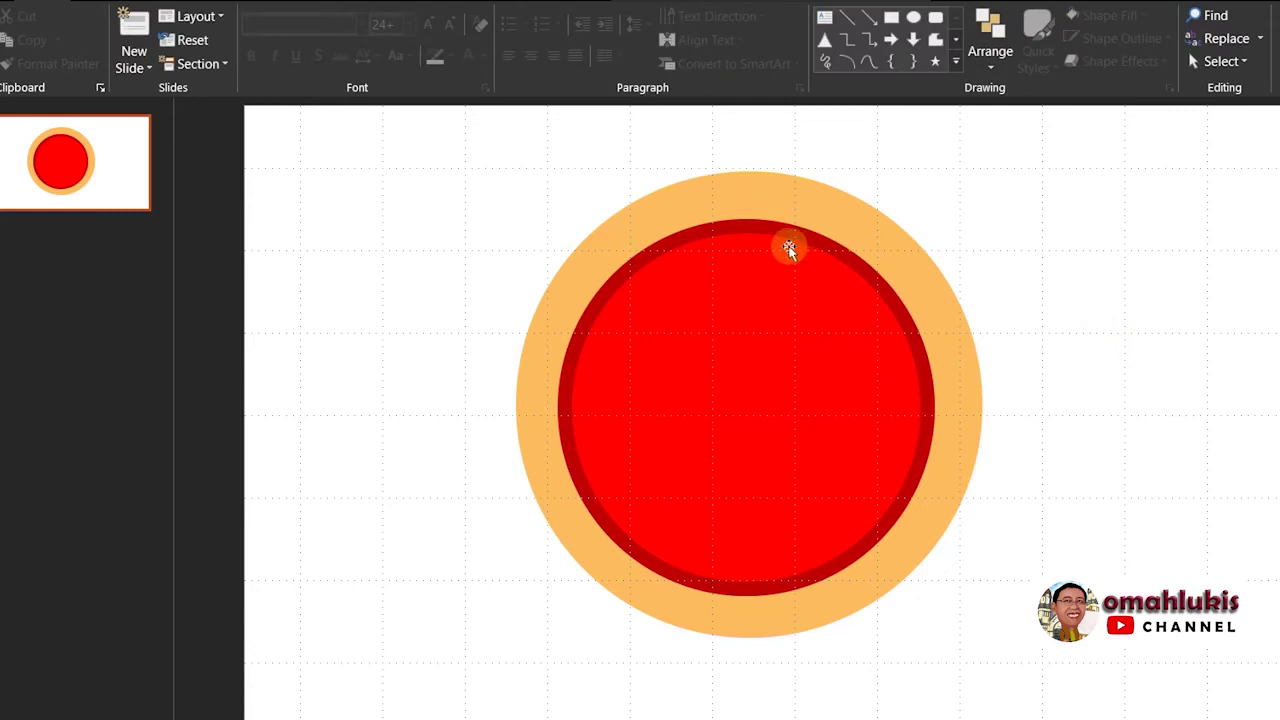
{"action": "left_click_drag", "start_coordinate": [789, 279], "coordinate": [900, 278]}
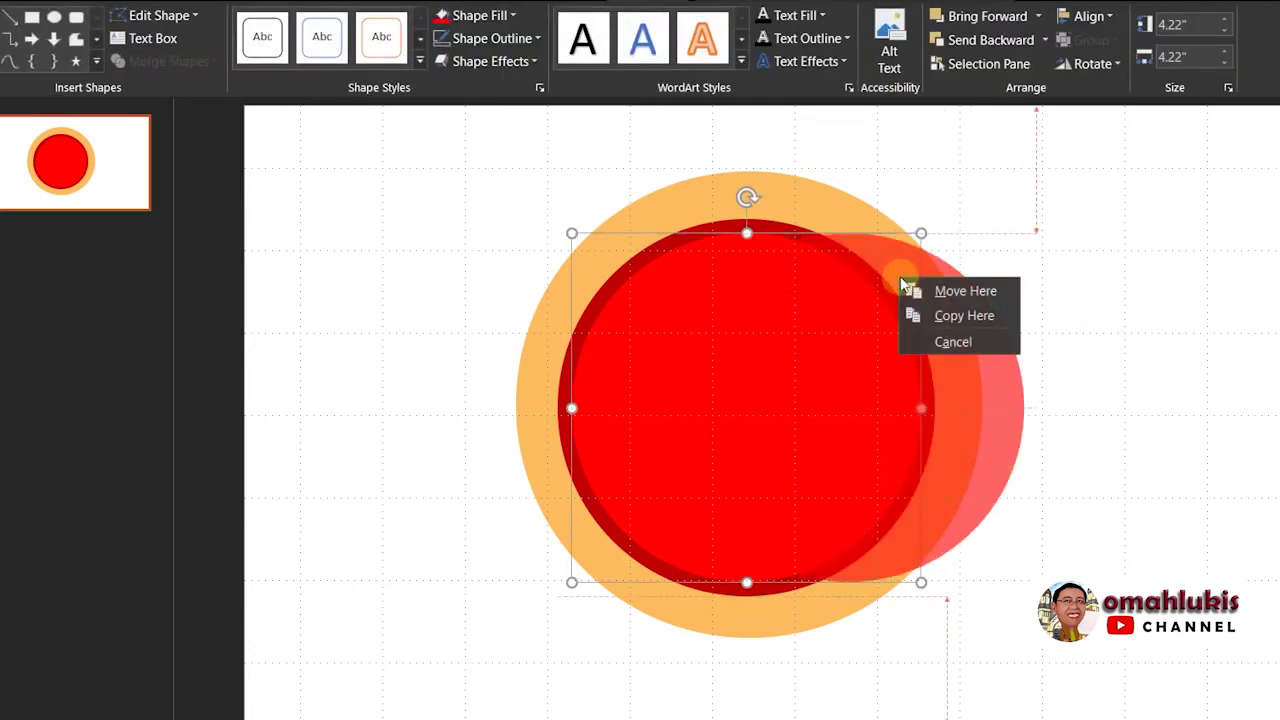
{"action": "left_click", "coordinate": [950, 318]}
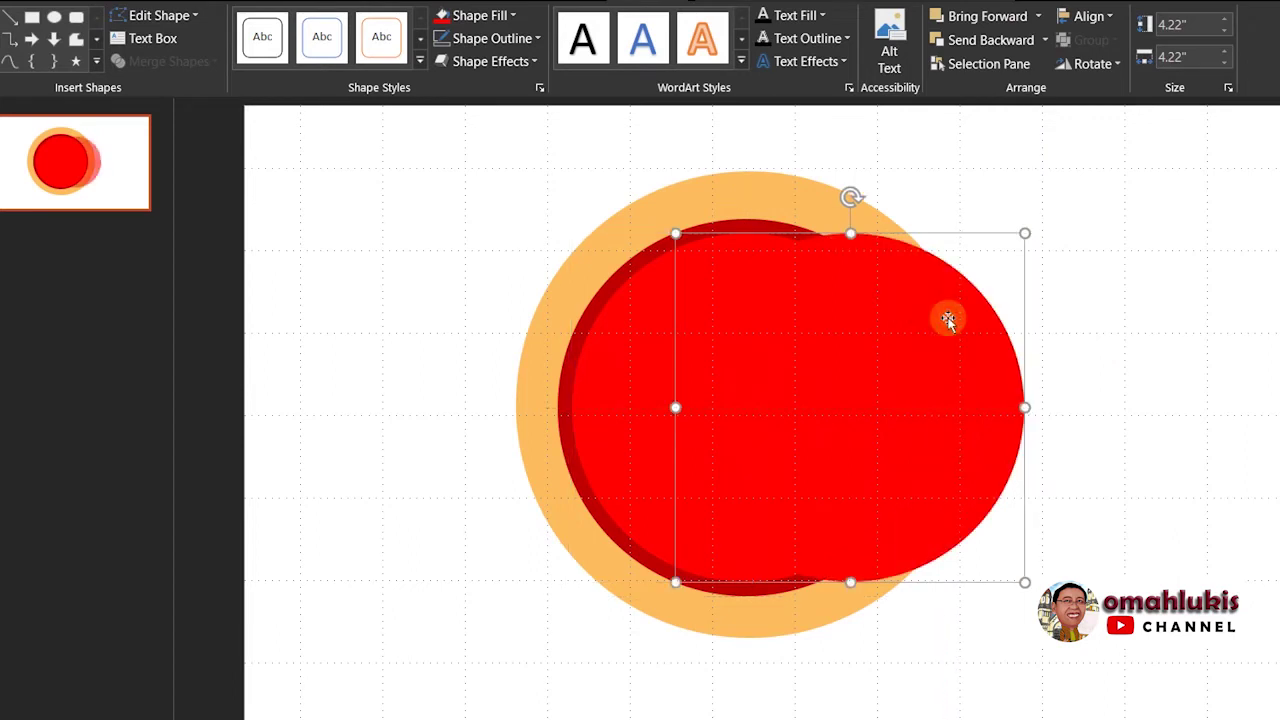
{"action": "left_click", "coordinate": [469, 16]}
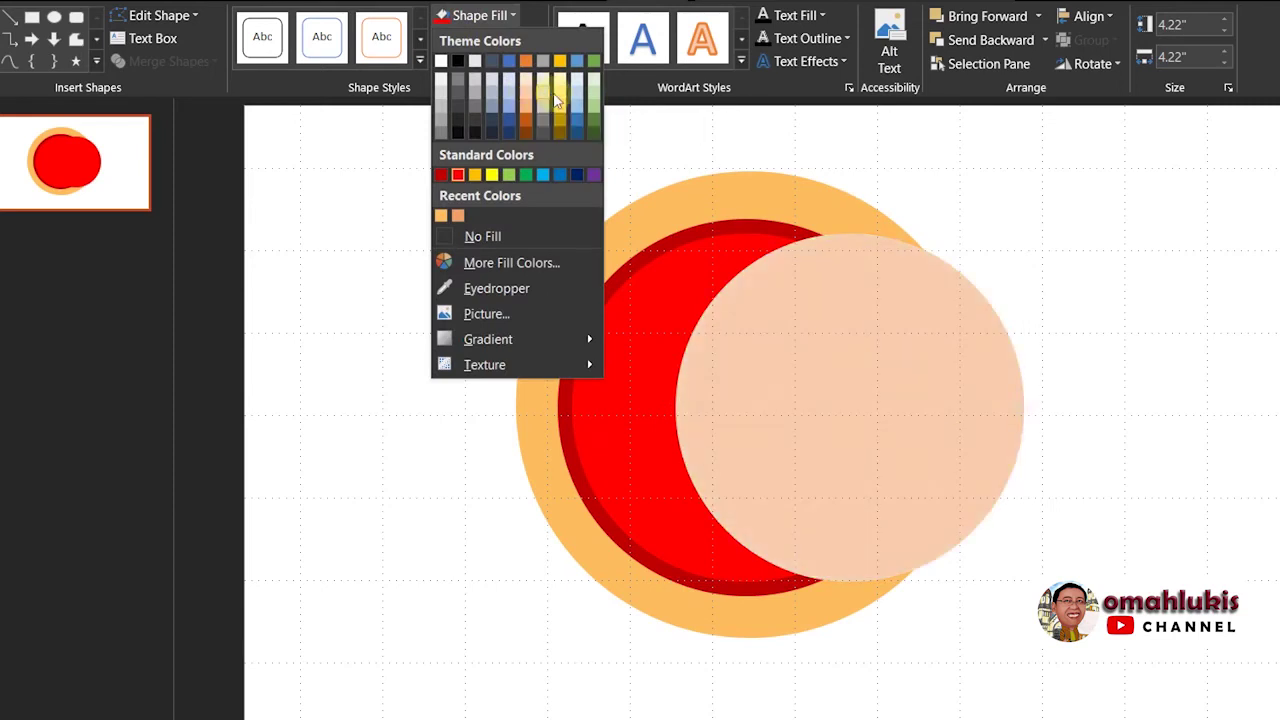
{"action": "left_click", "coordinate": [561, 101]}
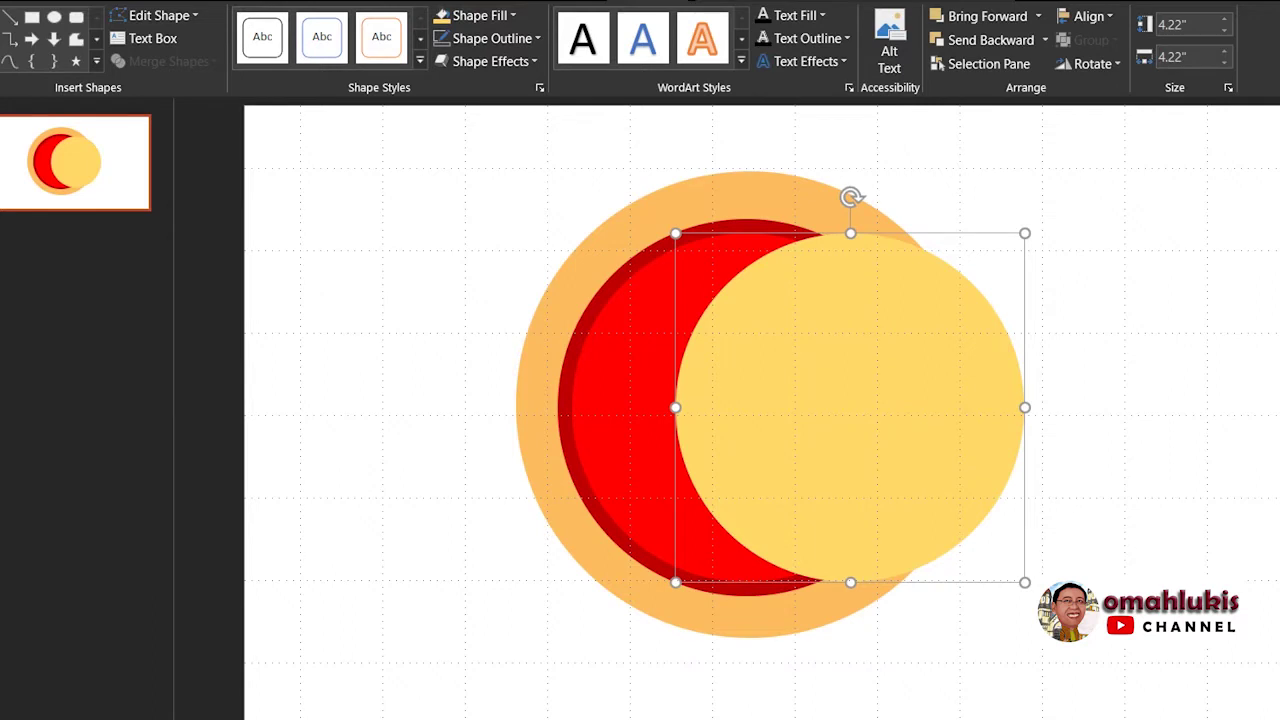
{"action": "left_click", "coordinate": [819, 344]}
Step: Shrink the gold circle to 3.94 inches and centre it, revealing the bright red ring
{"action": "left_click_drag", "start_coordinate": [855, 344], "coordinate": [759, 344]}
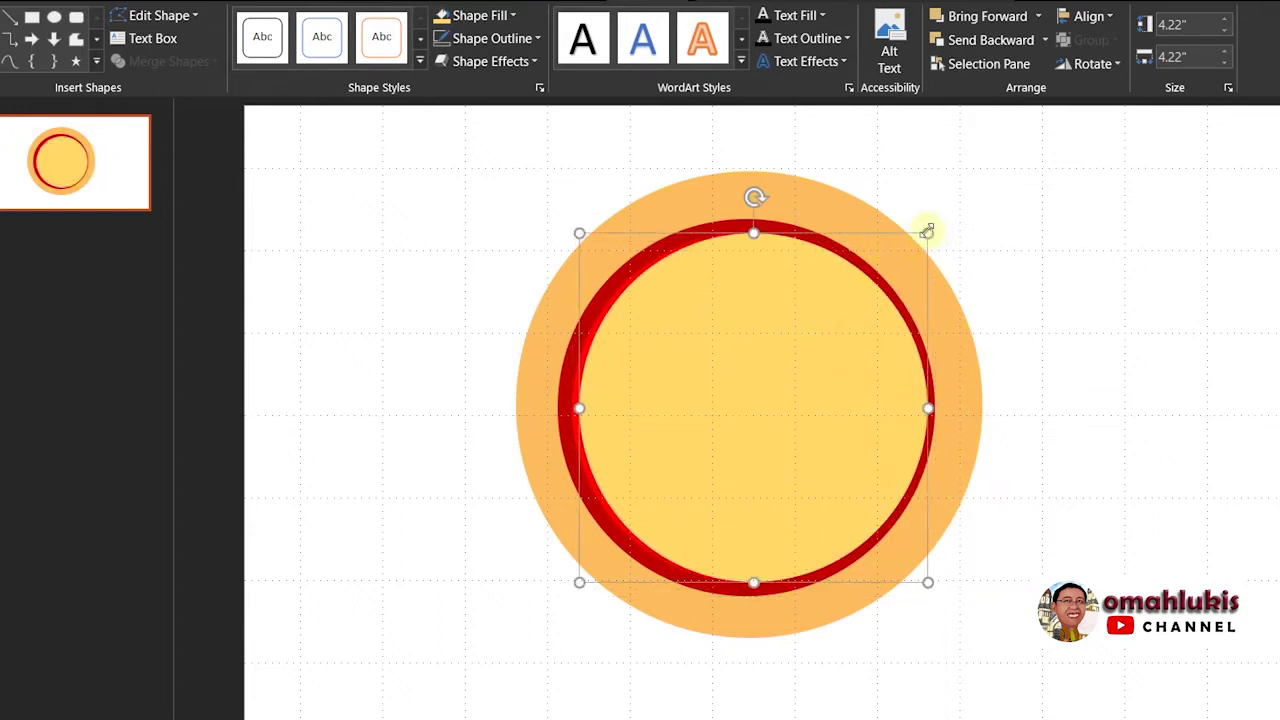
{"action": "left_click_drag", "start_coordinate": [927, 231], "coordinate": [923, 232]}
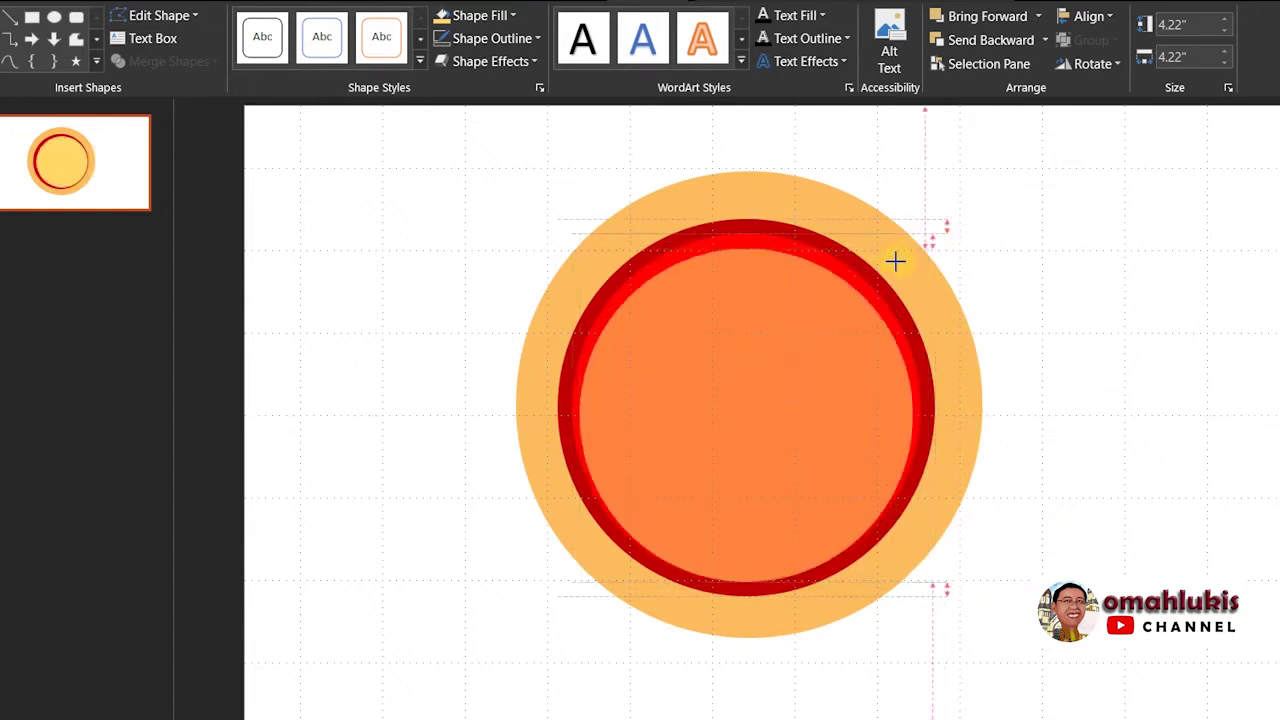
{"action": "left_click_drag", "start_coordinate": [912, 237], "coordinate": [913, 248]}
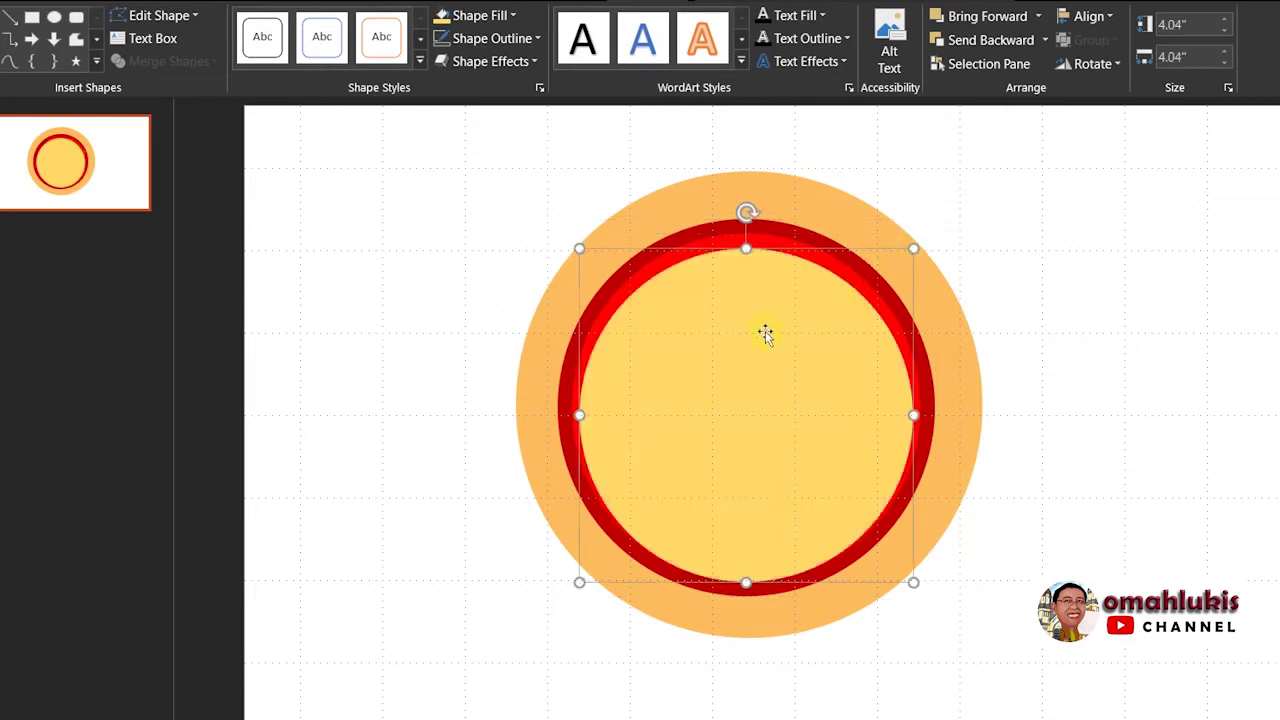
{"action": "key", "text": "Up"}
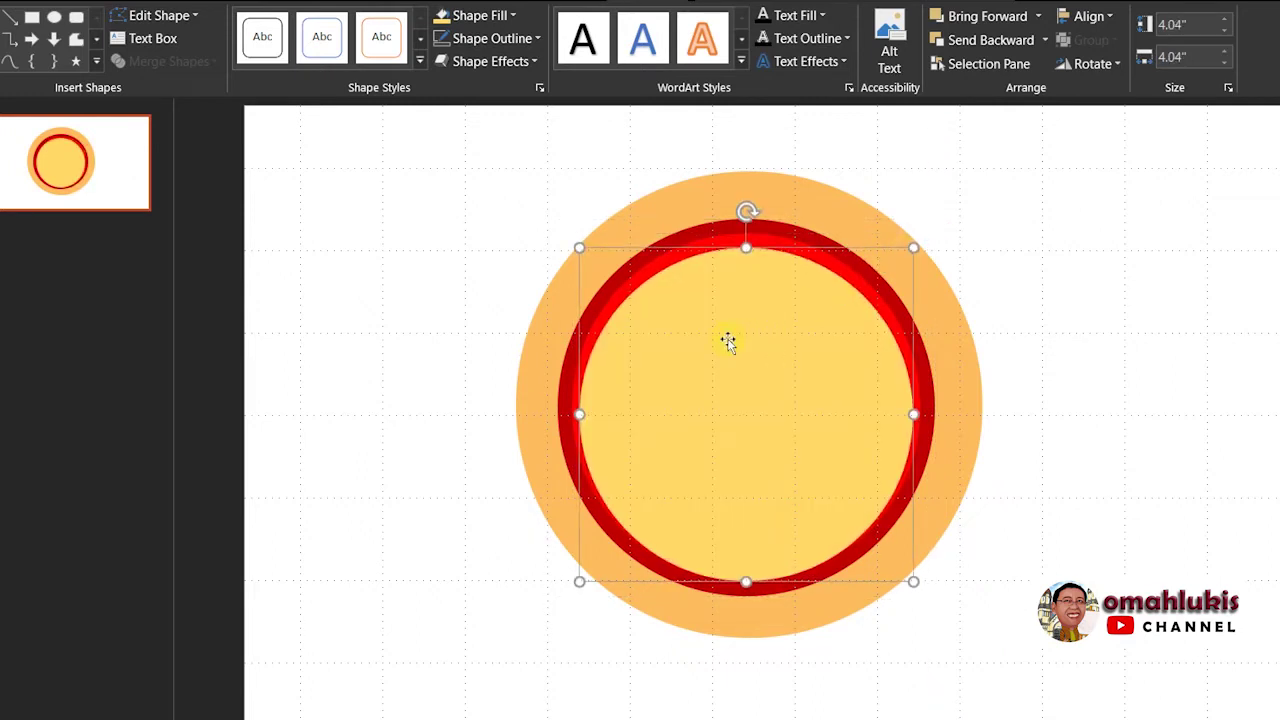
{"action": "key", "text": "Up"}
{"action": "key", "text": "Up"}
{"action": "key", "text": "Up"}
{"action": "key", "text": "Up"}
{"action": "key", "text": "Up"}
{"action": "key", "text": "Up"}
{"action": "key", "text": "Up"}
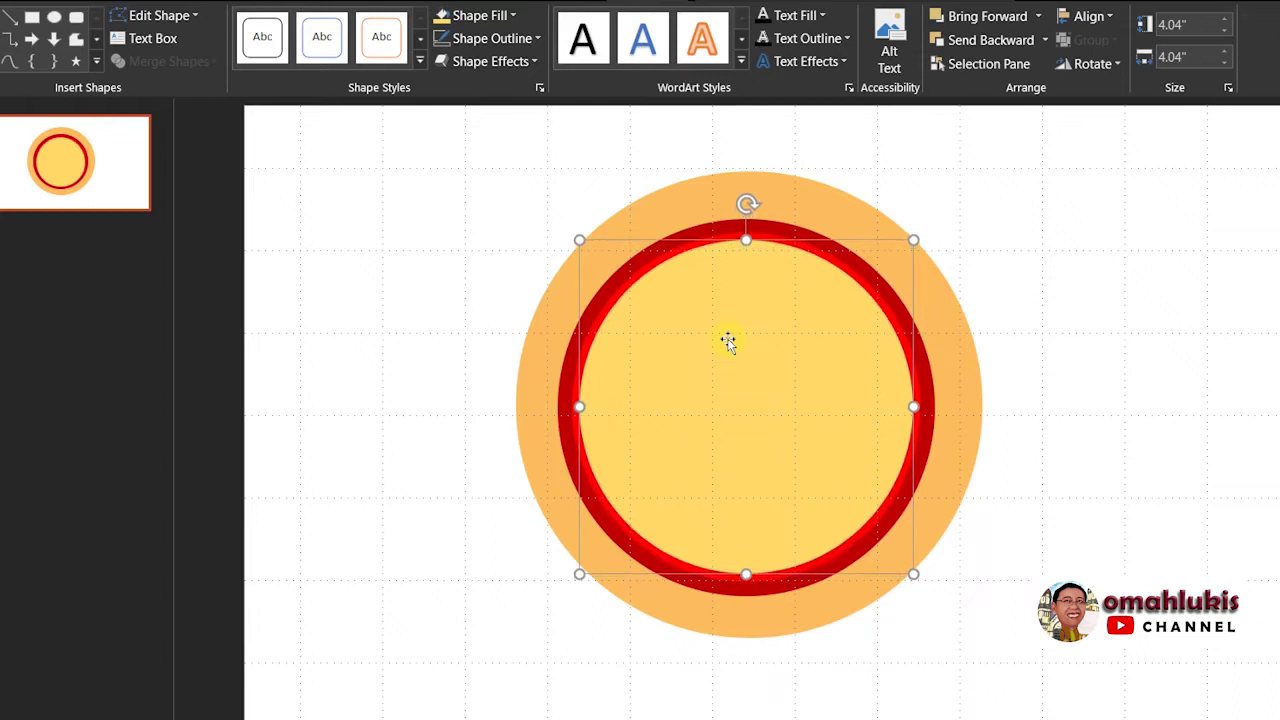
{"action": "key", "text": "Up"}
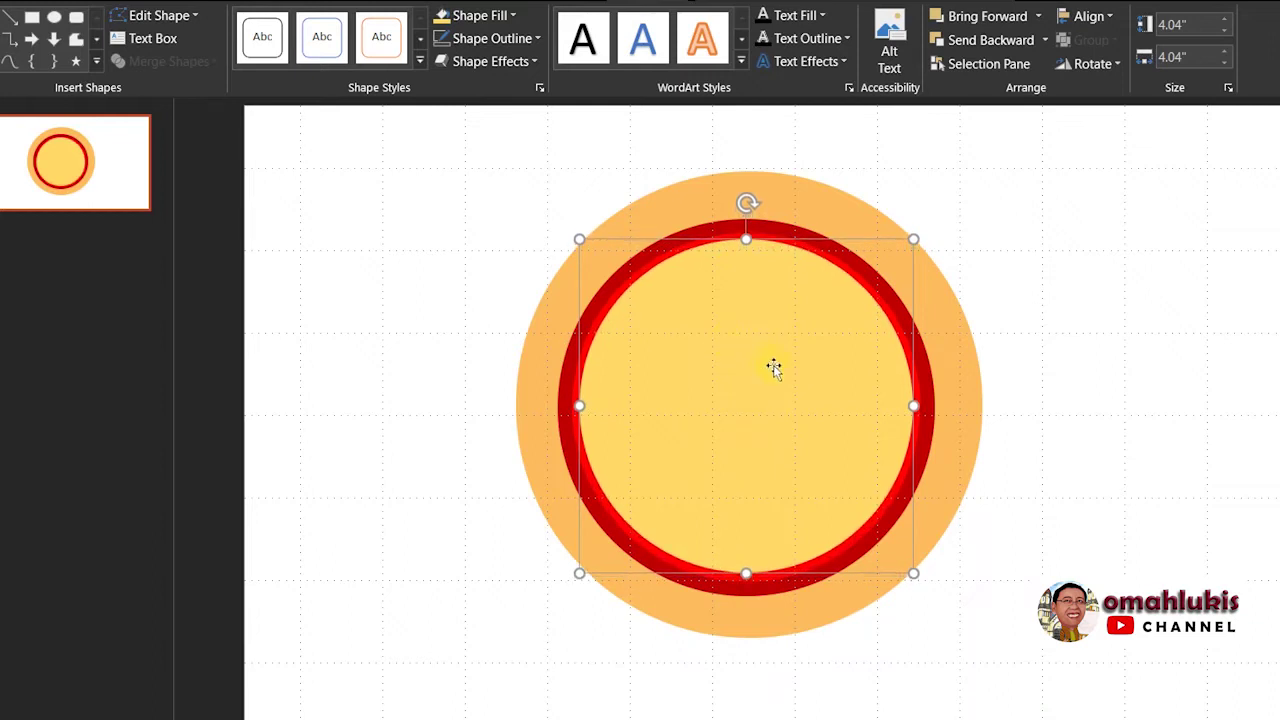
{"action": "left_click_drag", "start_coordinate": [914, 238], "coordinate": [904, 248]}
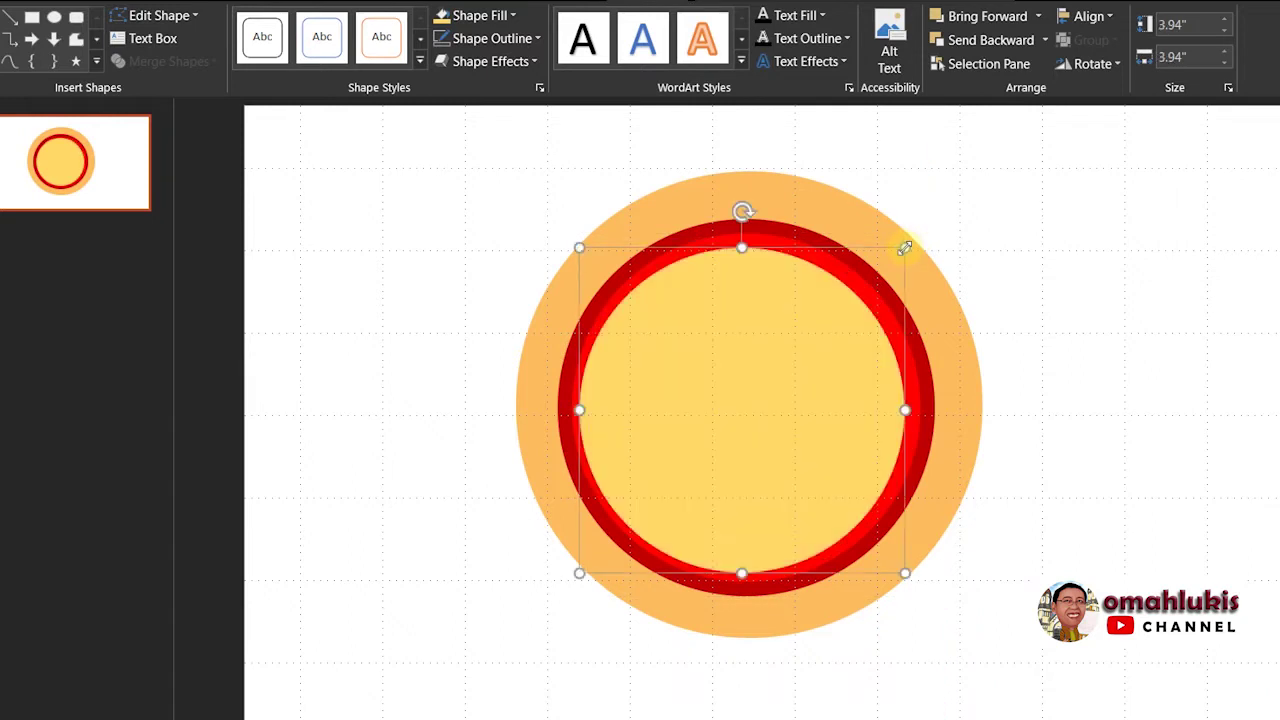
{"action": "key", "text": "Up"}
{"action": "key", "text": "Up"}
{"action": "key", "text": "Up"}
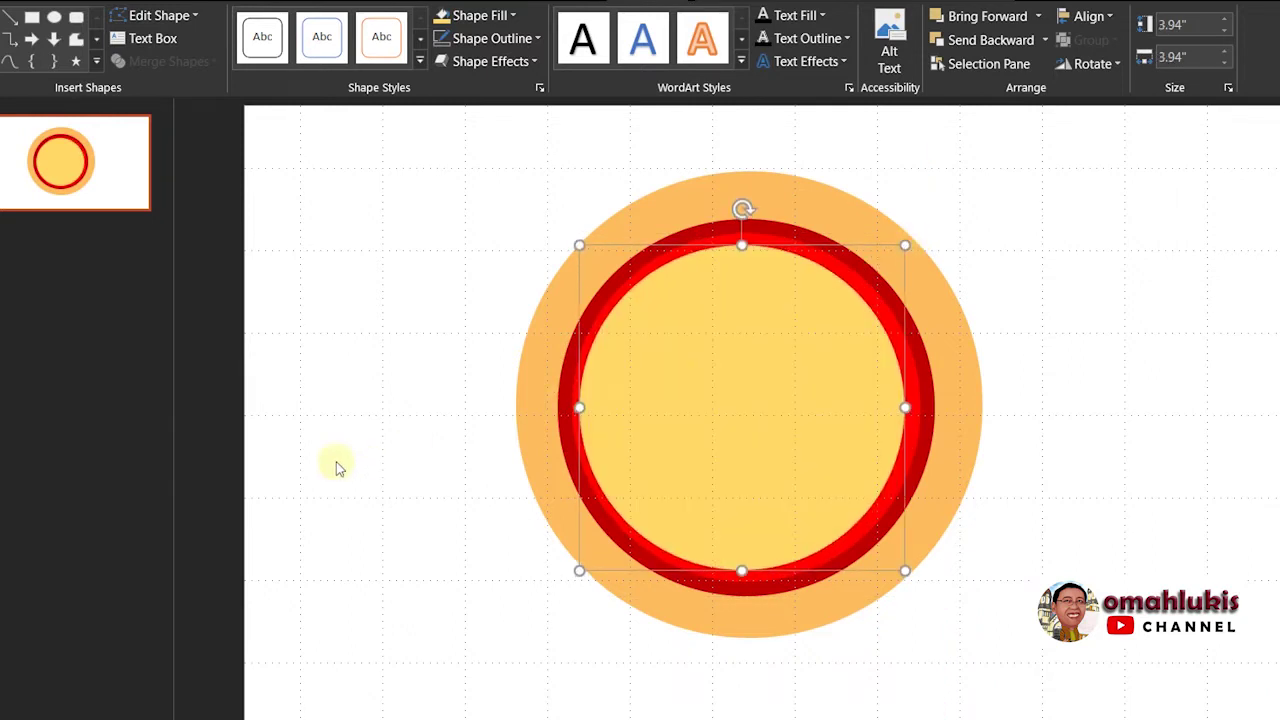
{"action": "key", "text": "Up"}
{"action": "key", "text": "Right"}
{"action": "key", "text": "Right"}
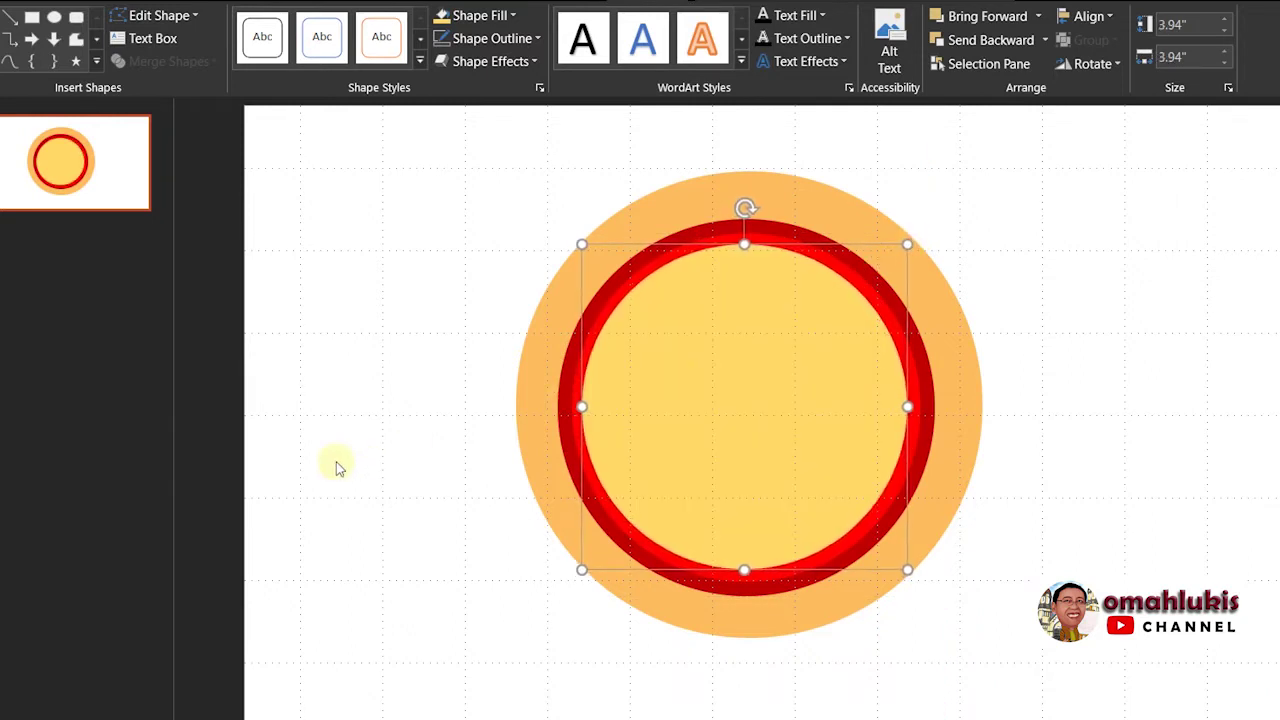
{"action": "key", "text": "Right"}
{"action": "key", "text": "Down"}
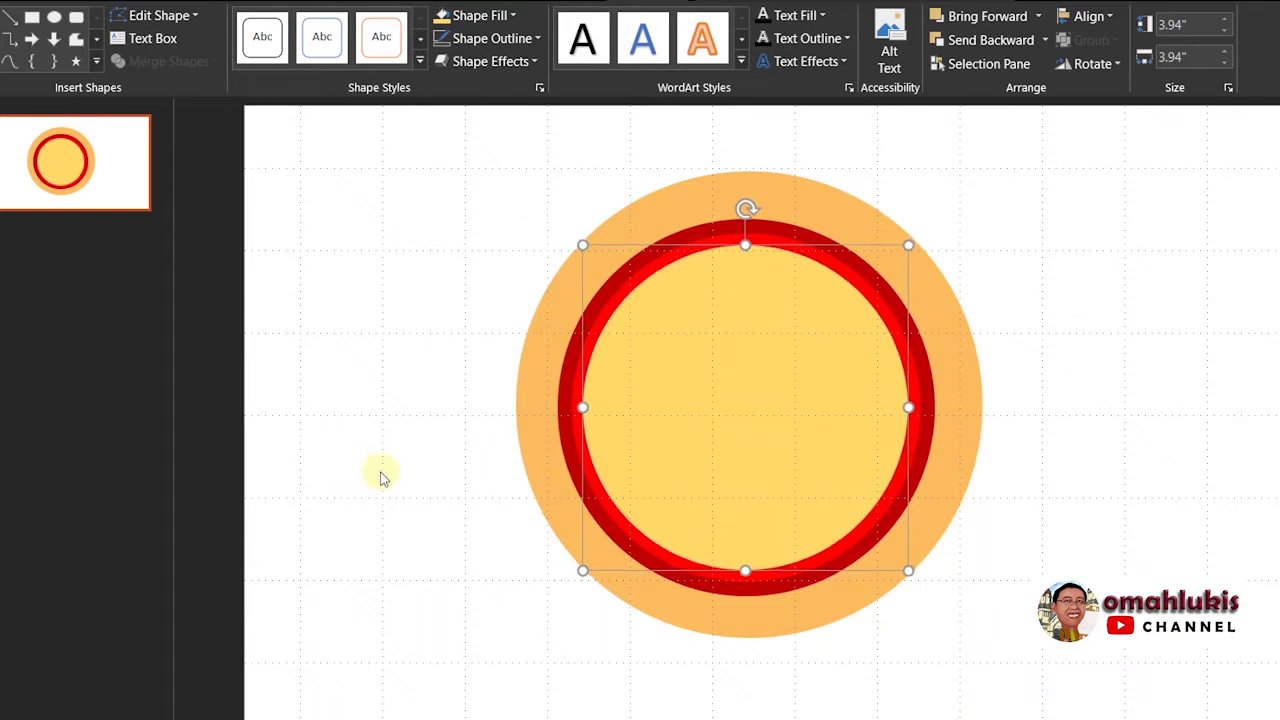
{"action": "left_click", "coordinate": [1124, 231]}
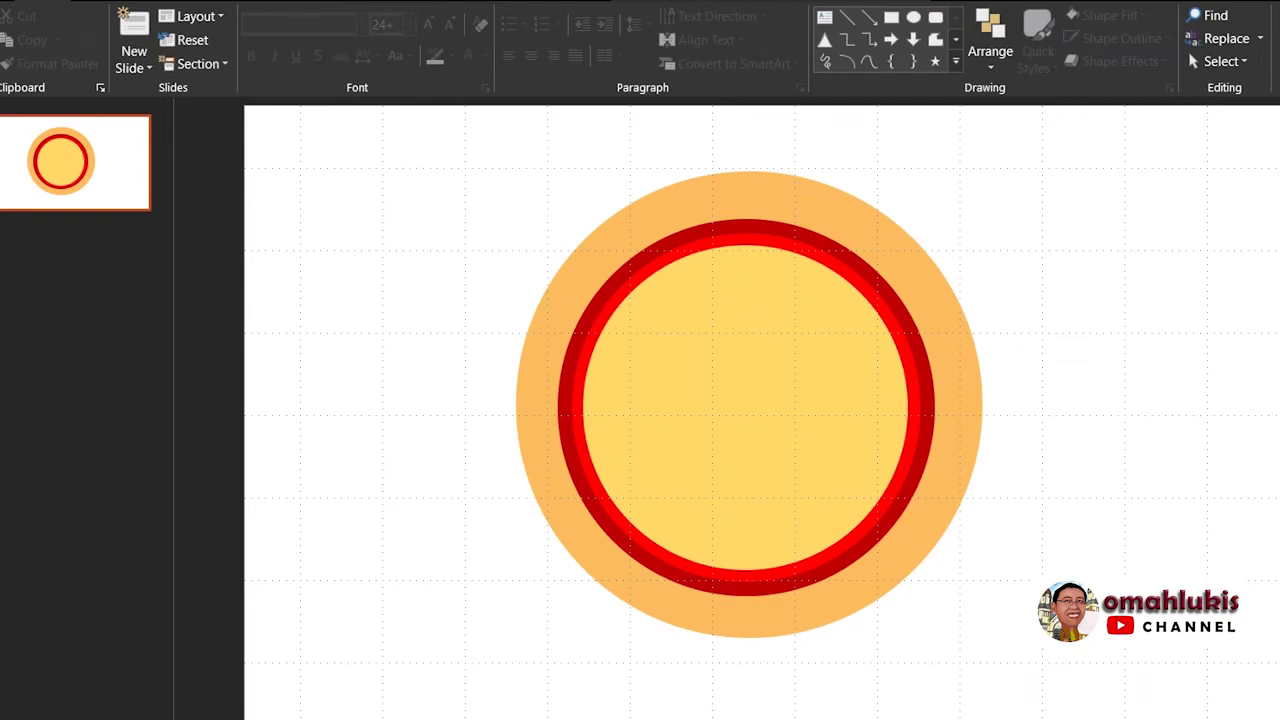
Step: Draw a 2.2 by 1.93 inch arc to the right of the pizza circles
{"action": "left_click", "coordinate": [535, 405]}
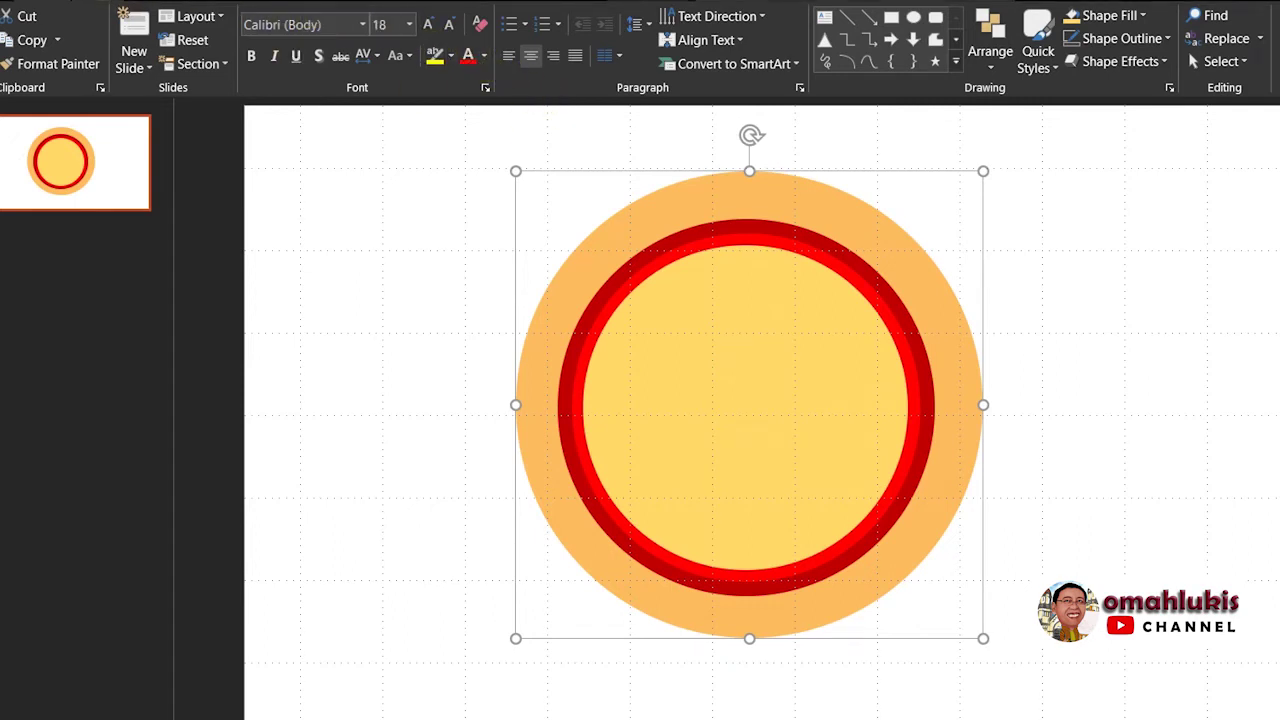
{"action": "left_click", "coordinate": [150, 0]}
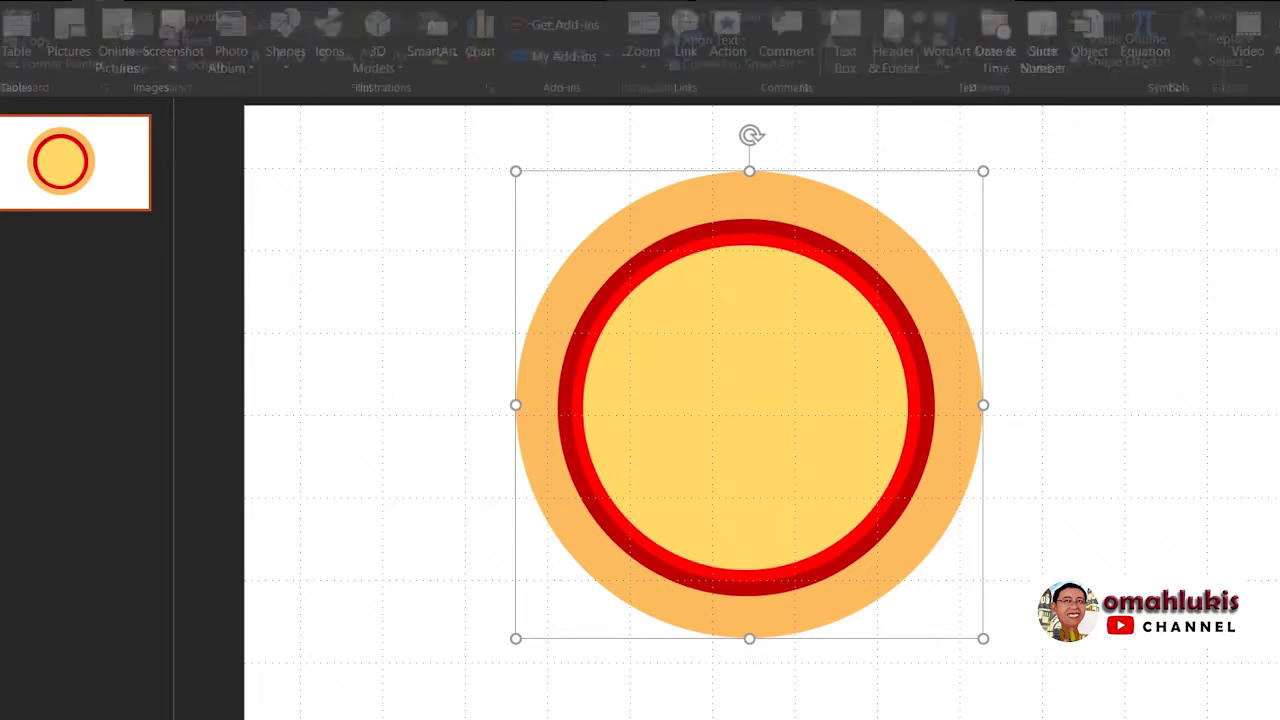
{"action": "left_click", "coordinate": [293, 35]}
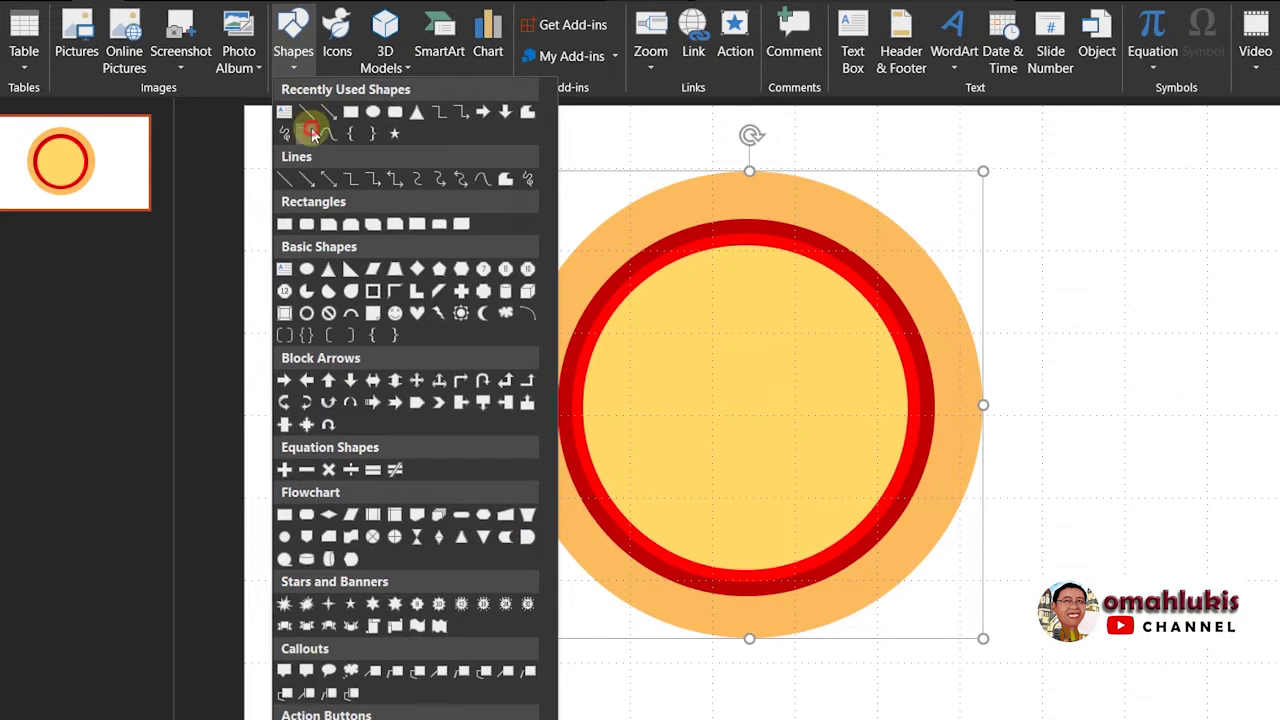
{"action": "left_click", "coordinate": [313, 133]}
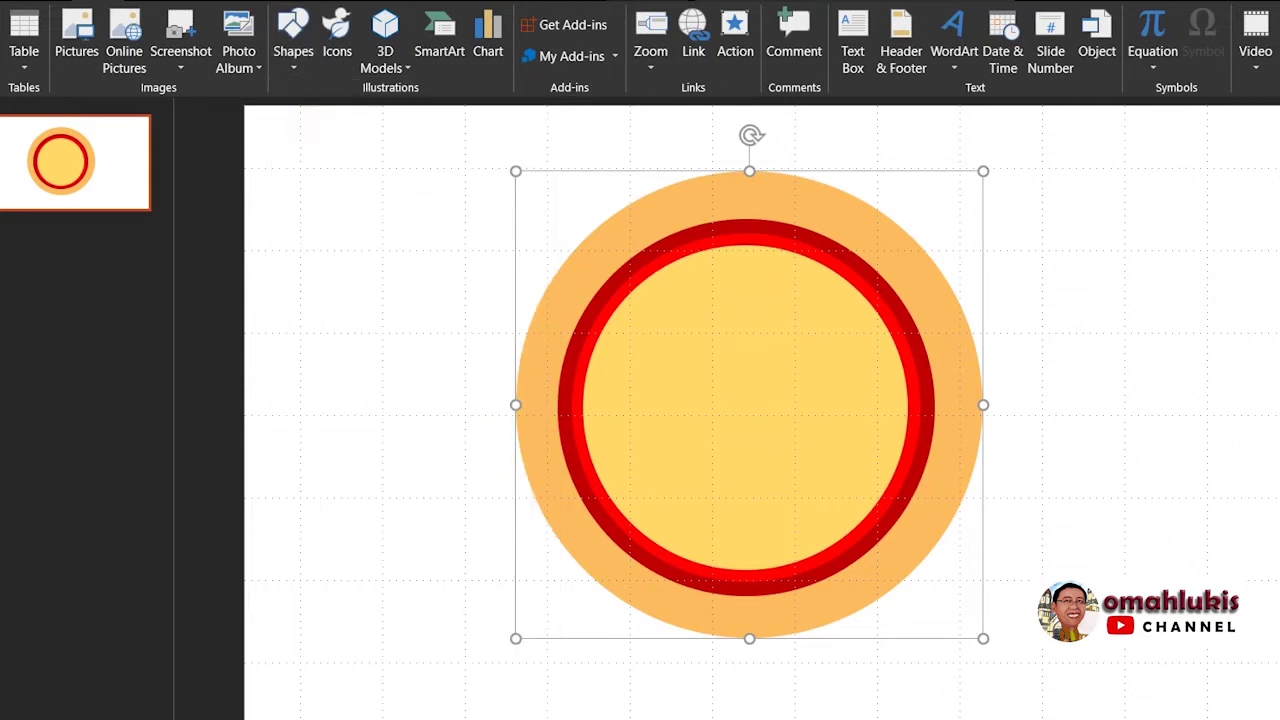
{"action": "left_click", "coordinate": [1065, 568]}
{"action": "double_click", "coordinate": [1215, 578]}
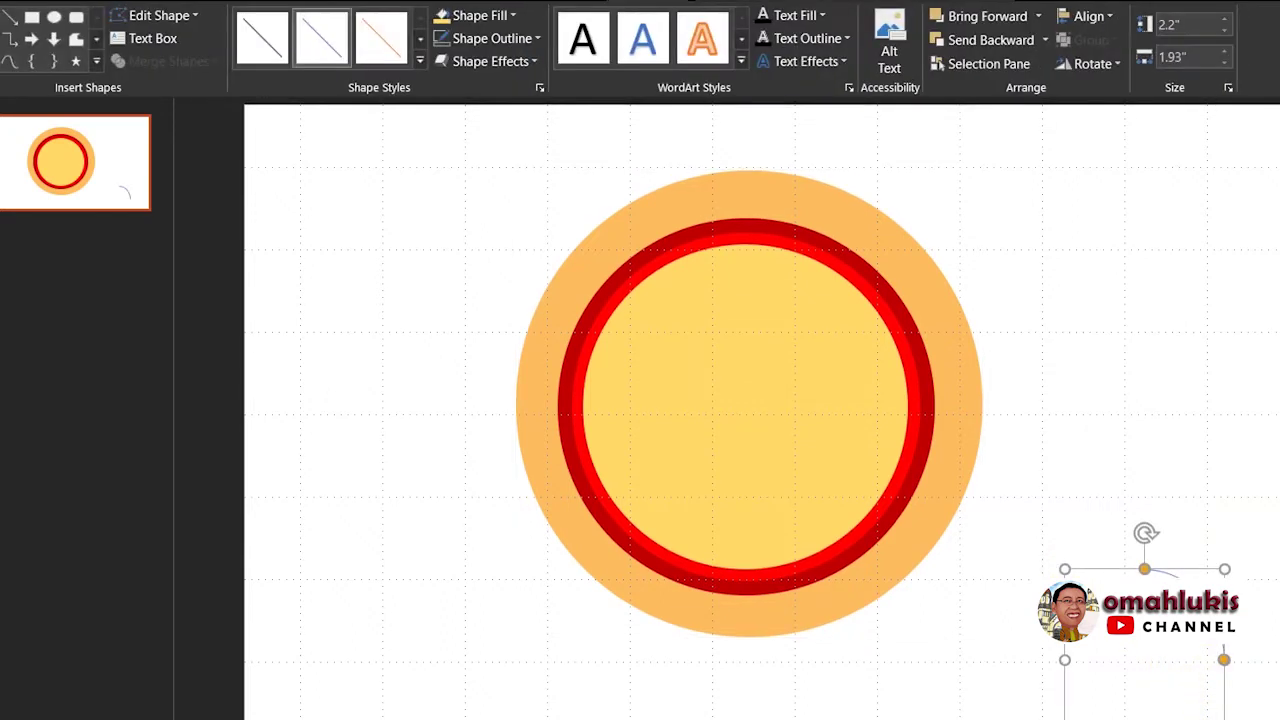
{"action": "left_click_drag", "start_coordinate": [1205, 515], "coordinate": [1207, 458]}
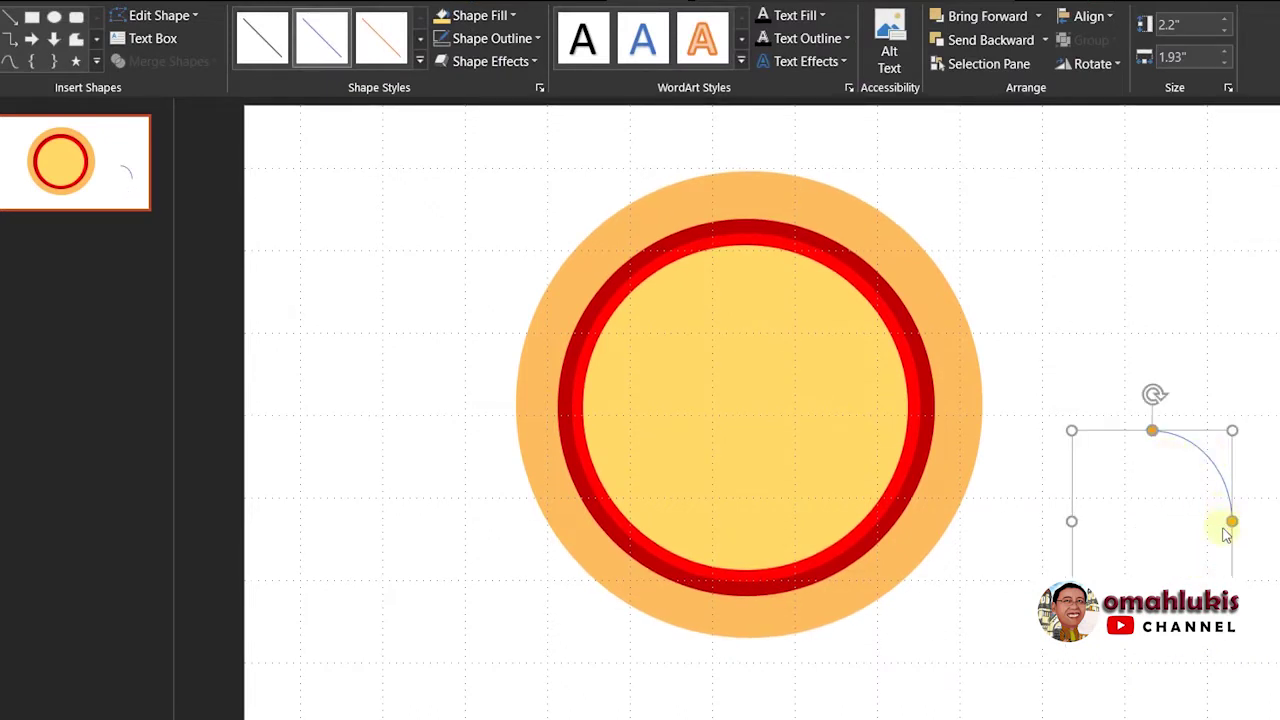
Step: Give the arc a 6 pt outline weight
{"action": "left_click", "coordinate": [478, 42]}
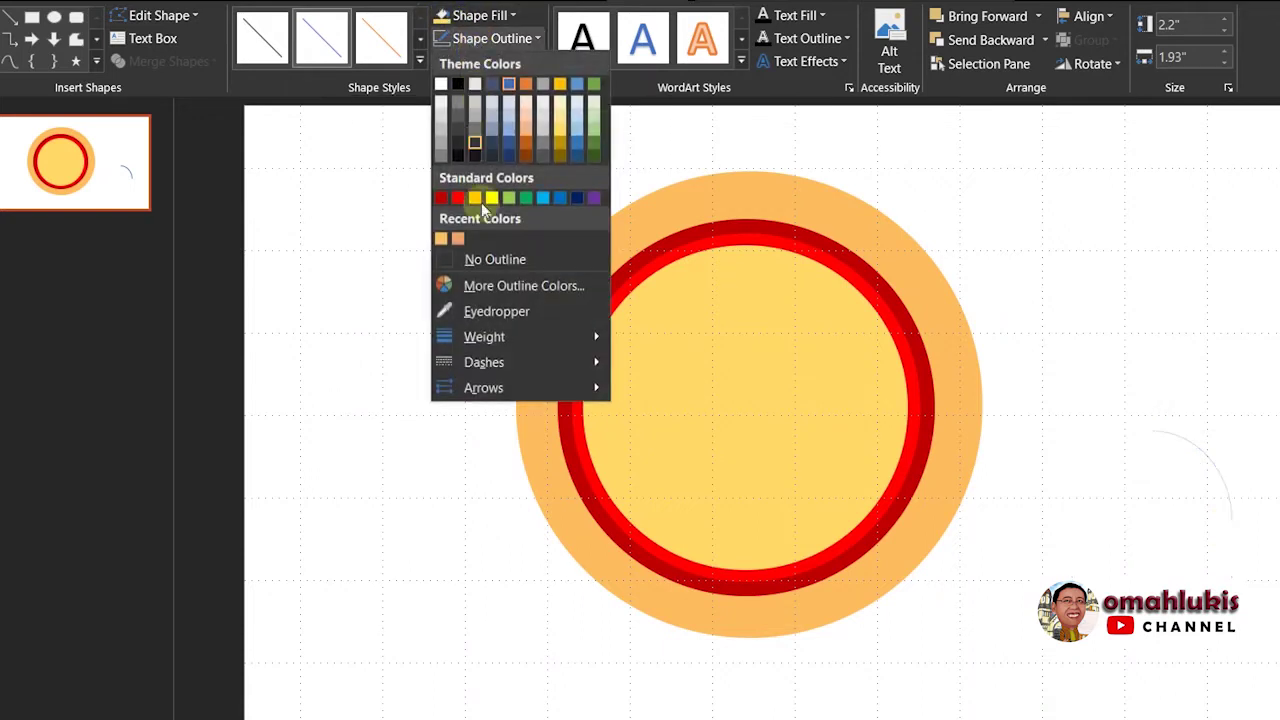
{"action": "mouse_move", "coordinate": [484, 337]}
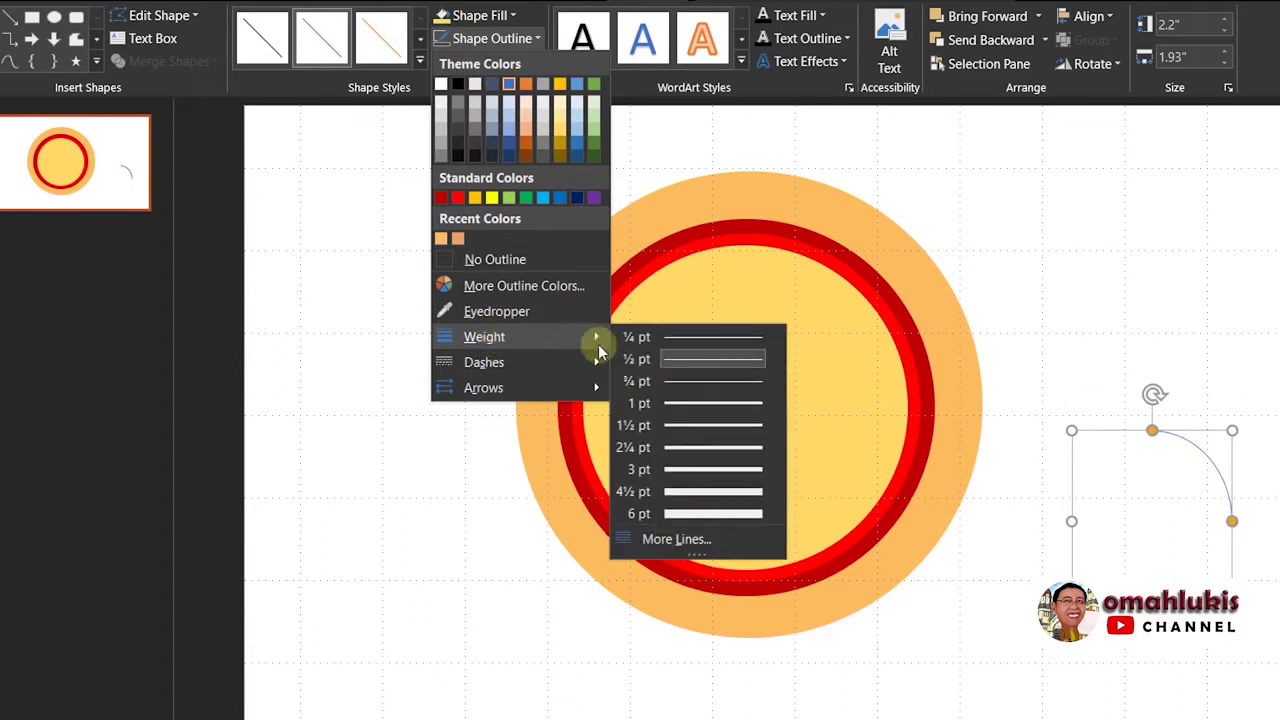
{"action": "left_click", "coordinate": [716, 513]}
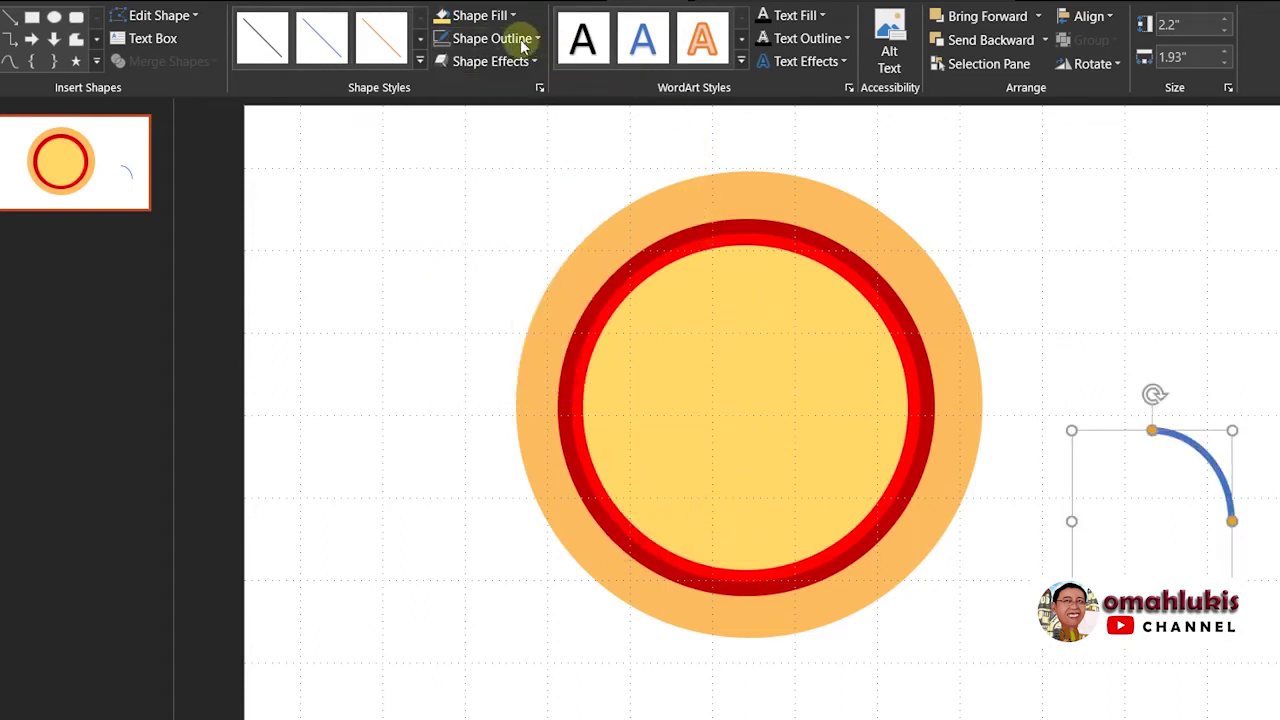
{"action": "left_click", "coordinate": [487, 40]}
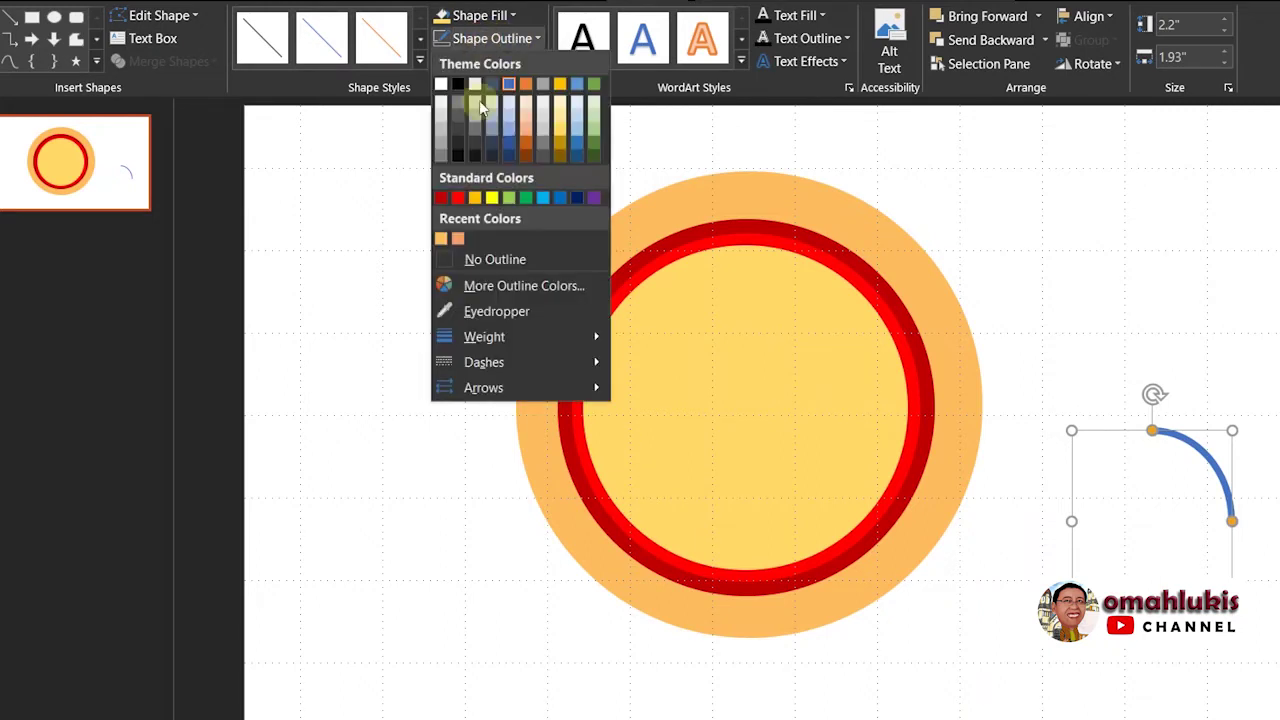
{"action": "mouse_move", "coordinate": [485, 337]}
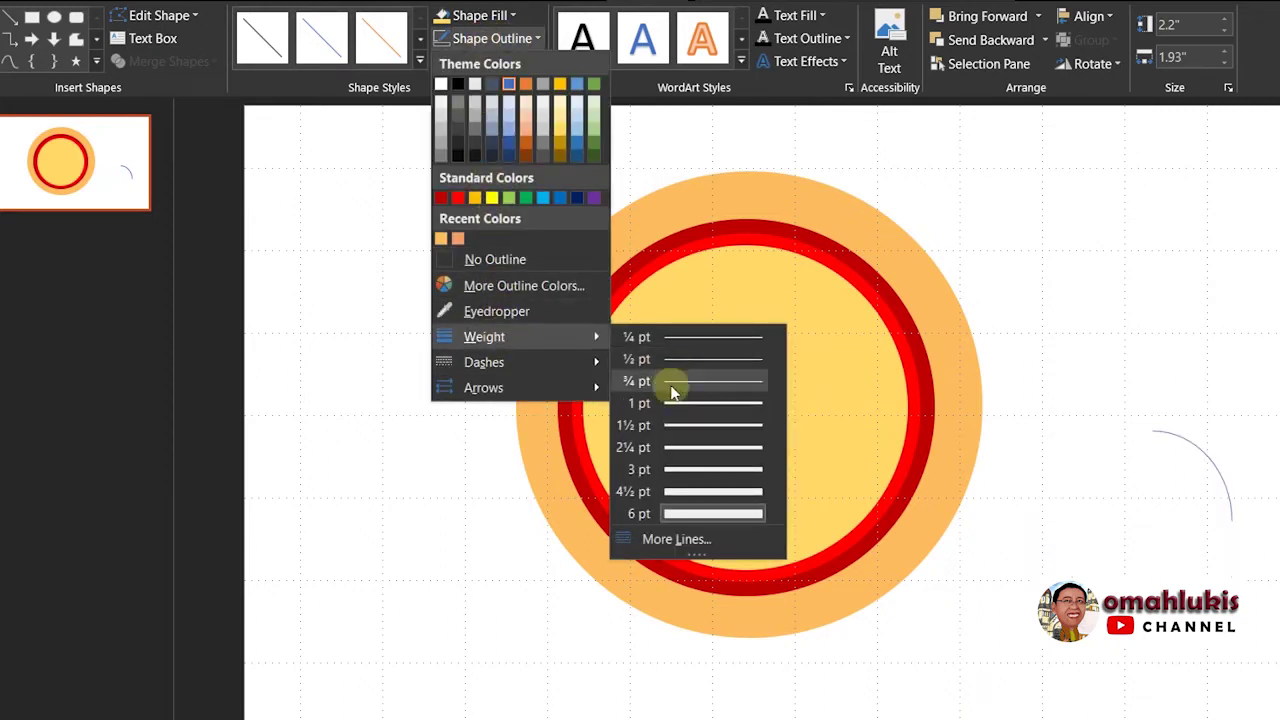
{"action": "left_click", "coordinate": [676, 540]}
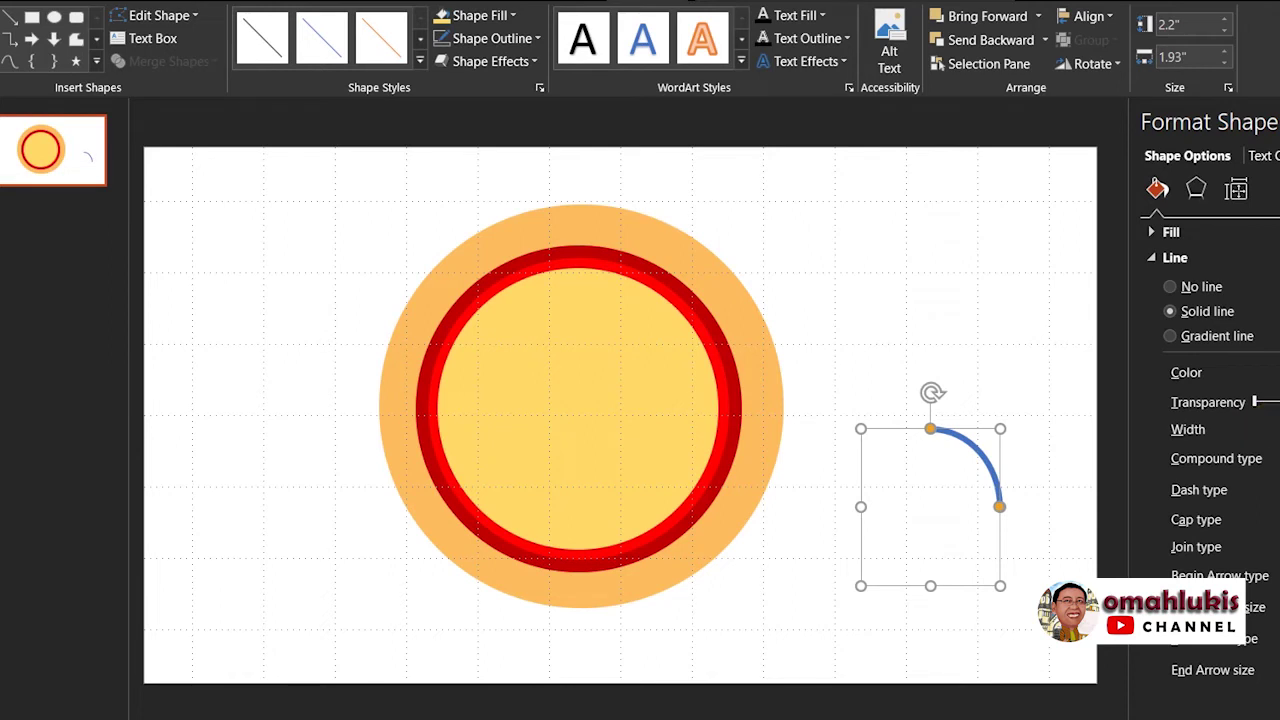
Step: Make the arc's line thicker with rounded ends in the Format Shape pane
{"action": "left_click", "coordinate": [1278, 425]}
{"action": "left_click", "coordinate": [1272, 434]}
{"action": "left_click", "coordinate": [1272, 424]}
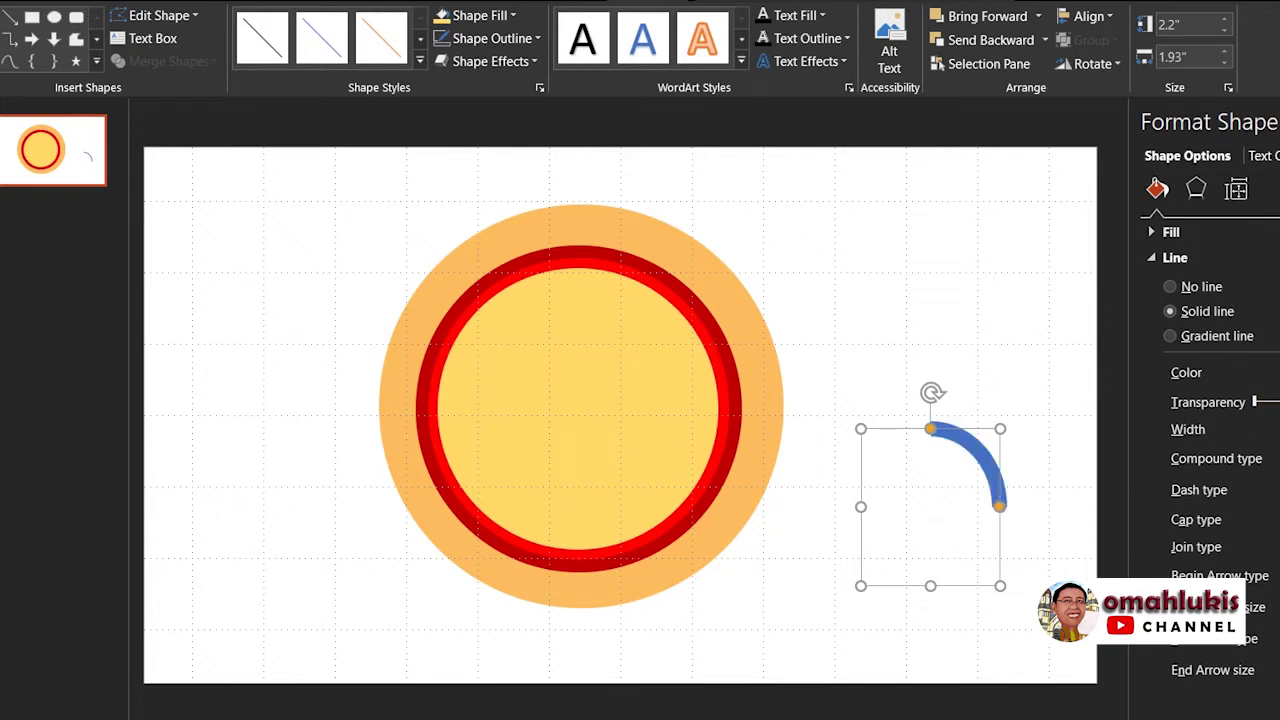
{"action": "left_click", "coordinate": [940, 272]}
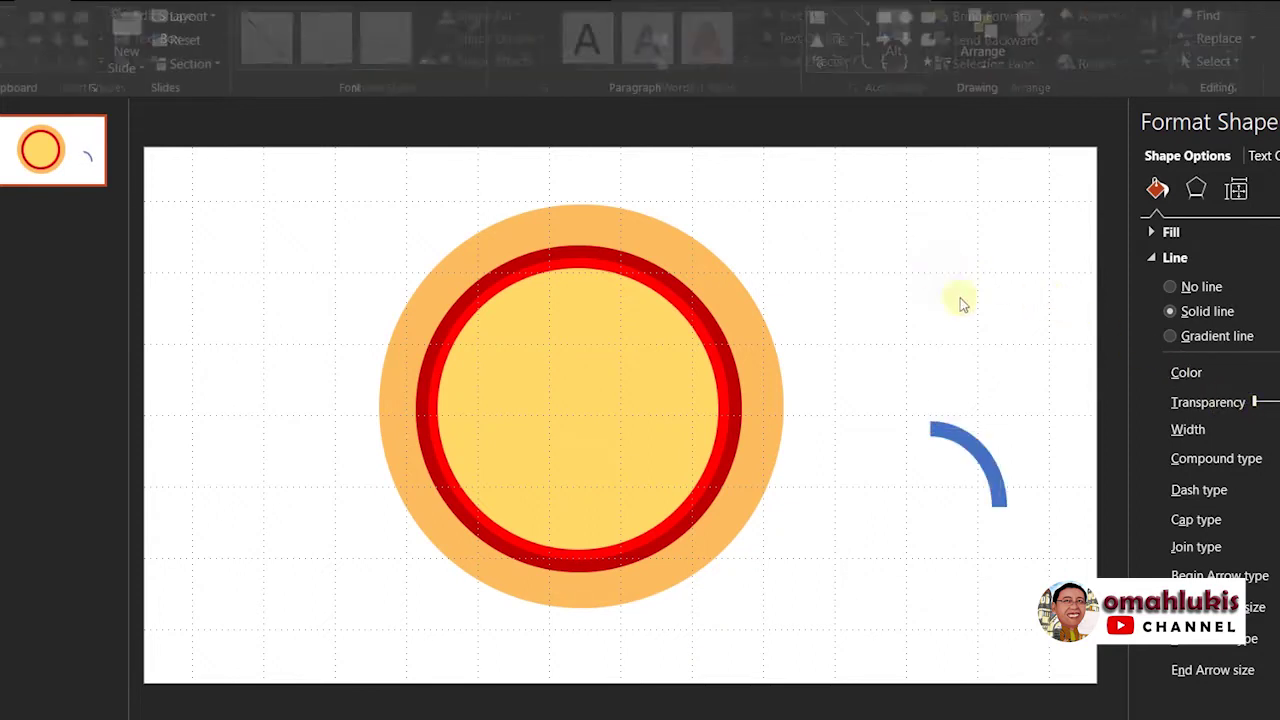
{"action": "left_click", "coordinate": [962, 444]}
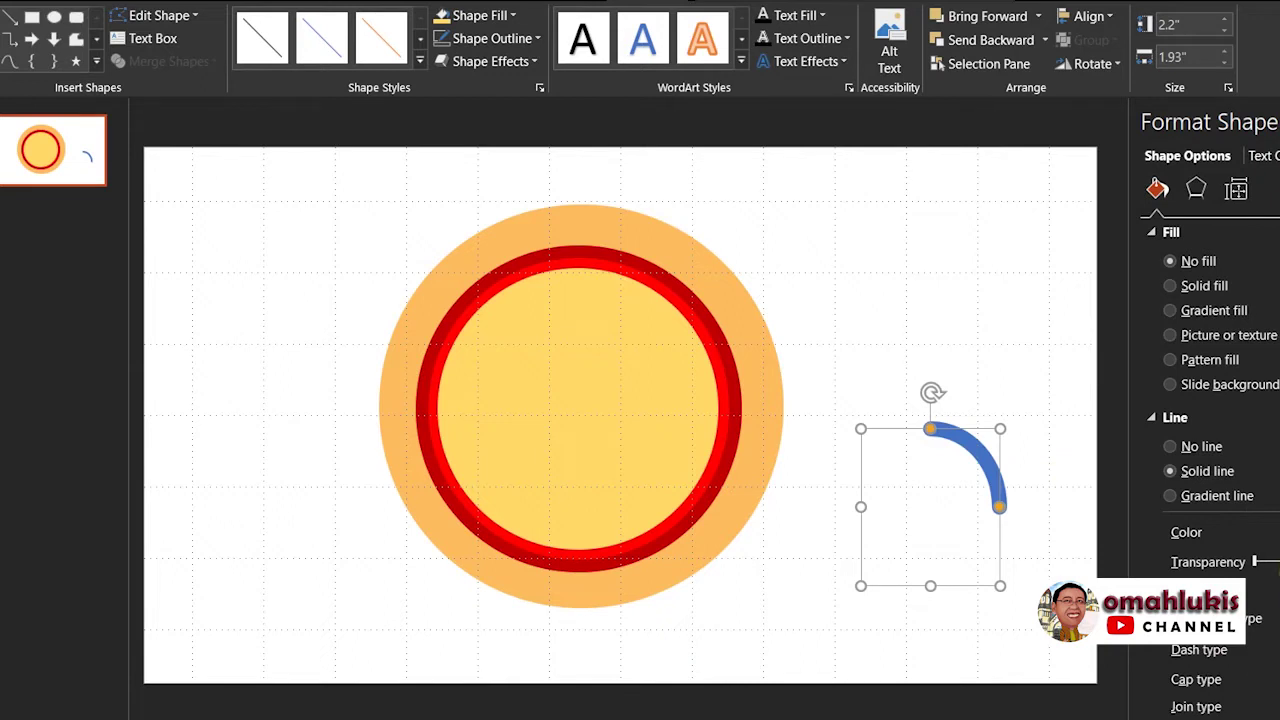
{"action": "key", "text": "ctrl+z"}
{"action": "key", "text": "ctrl+y"}
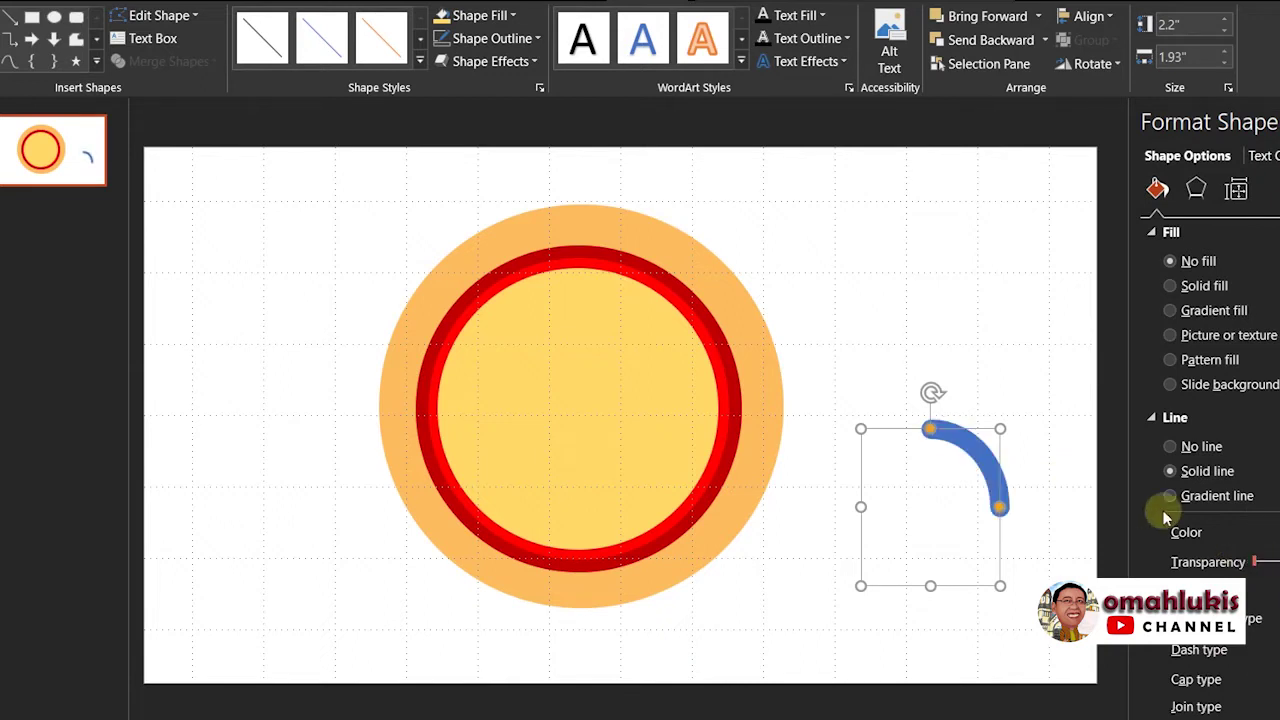
Step: Rotate and enlarge the blue arc, dragging it onto the pizza's lower-right crust edge
{"action": "left_click", "coordinate": [997, 337]}
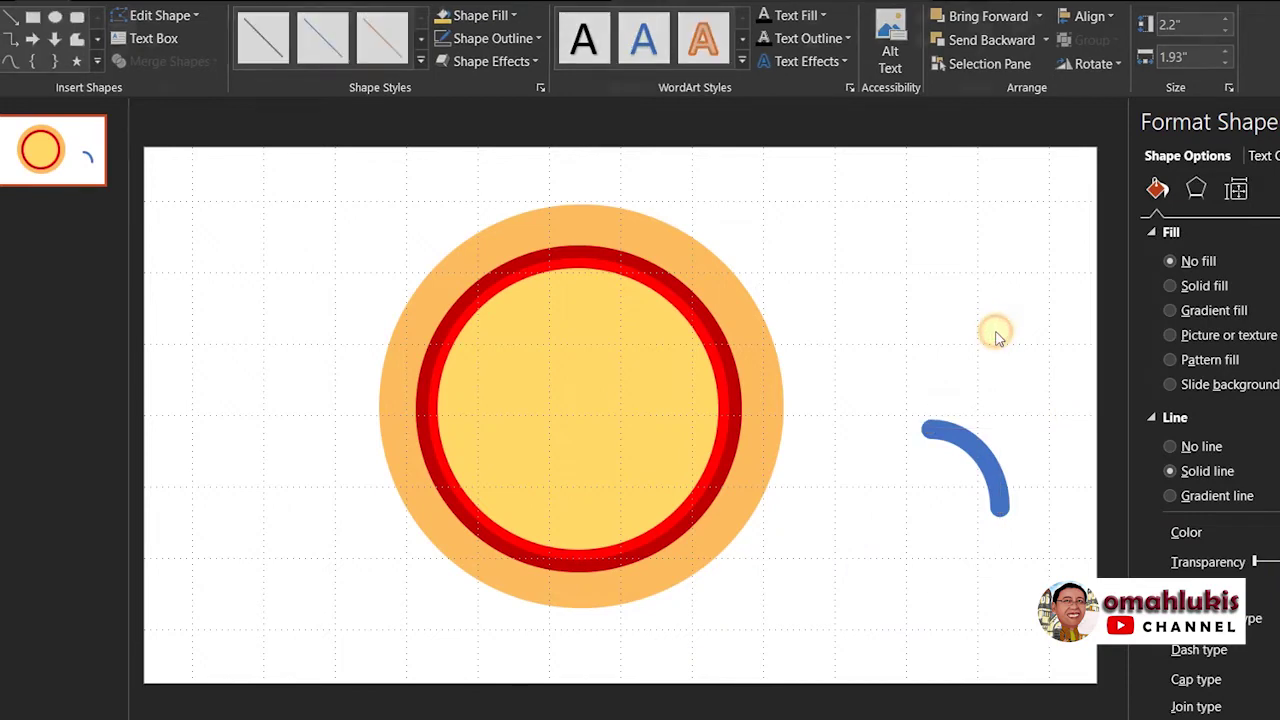
{"action": "left_click", "coordinate": [978, 449]}
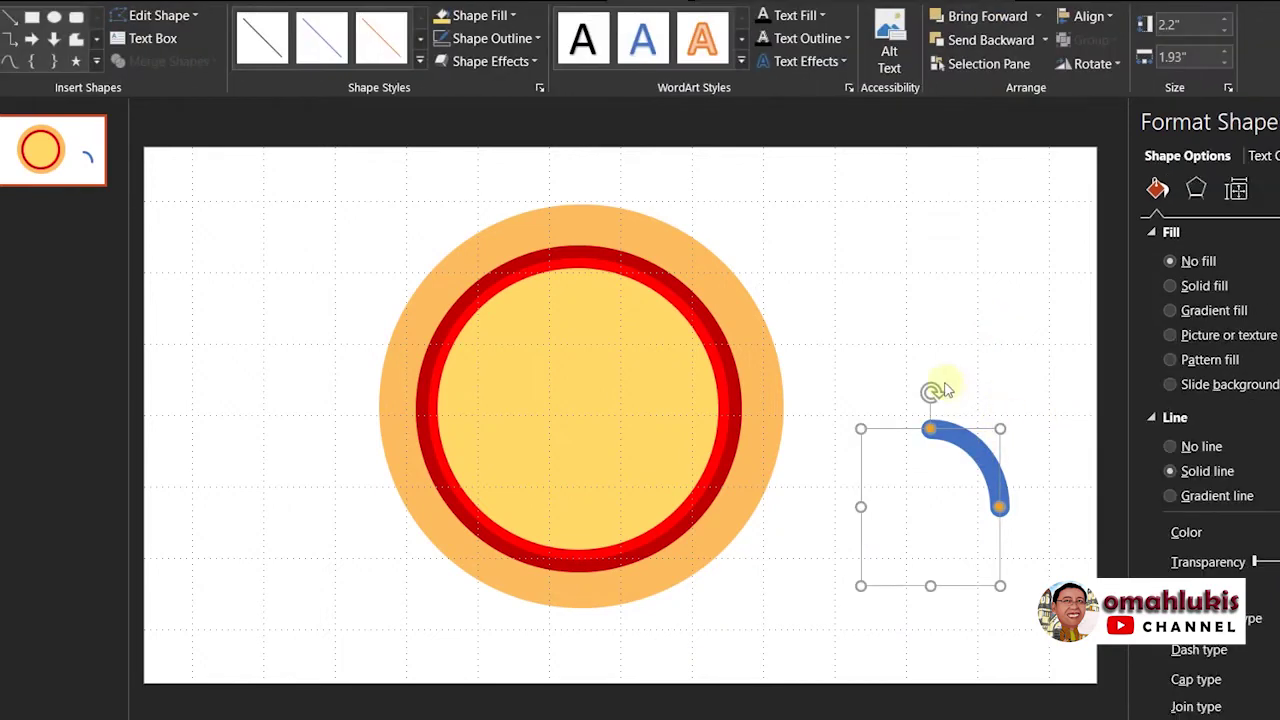
{"action": "left_click_drag", "start_coordinate": [932, 388], "coordinate": [1028, 495]}
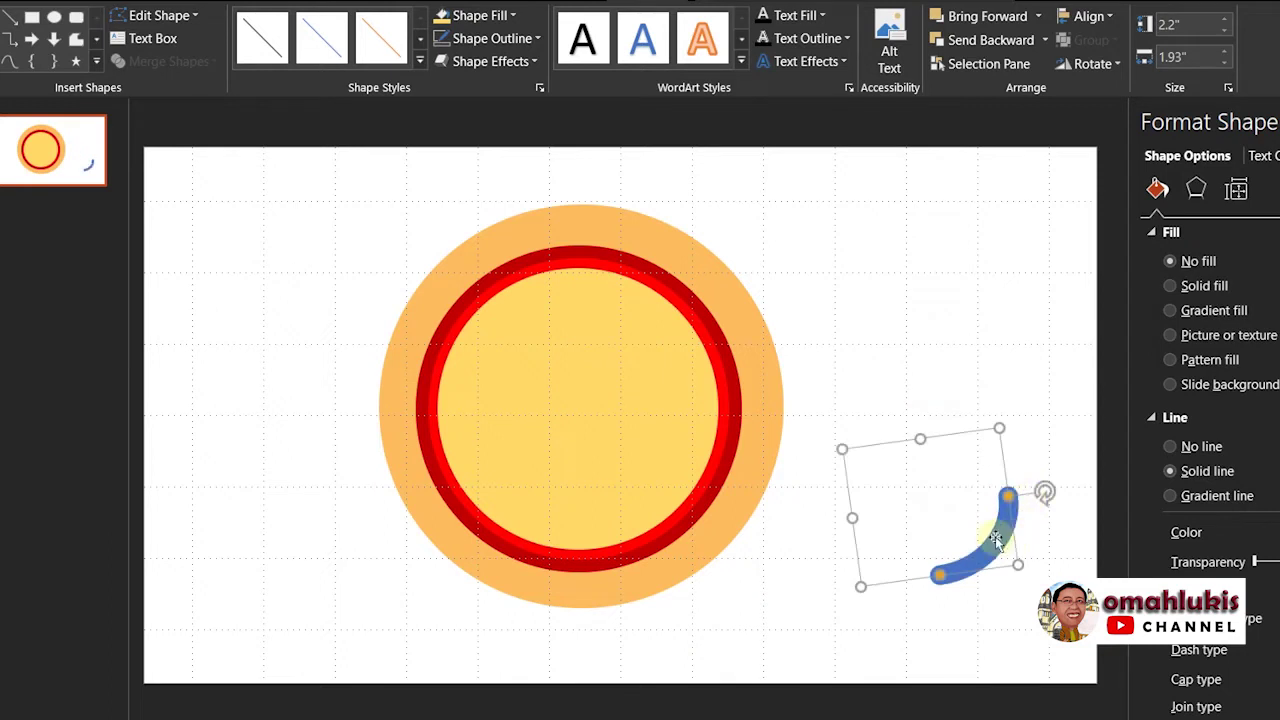
{"action": "left_click_drag", "start_coordinate": [995, 538], "coordinate": [702, 540]}
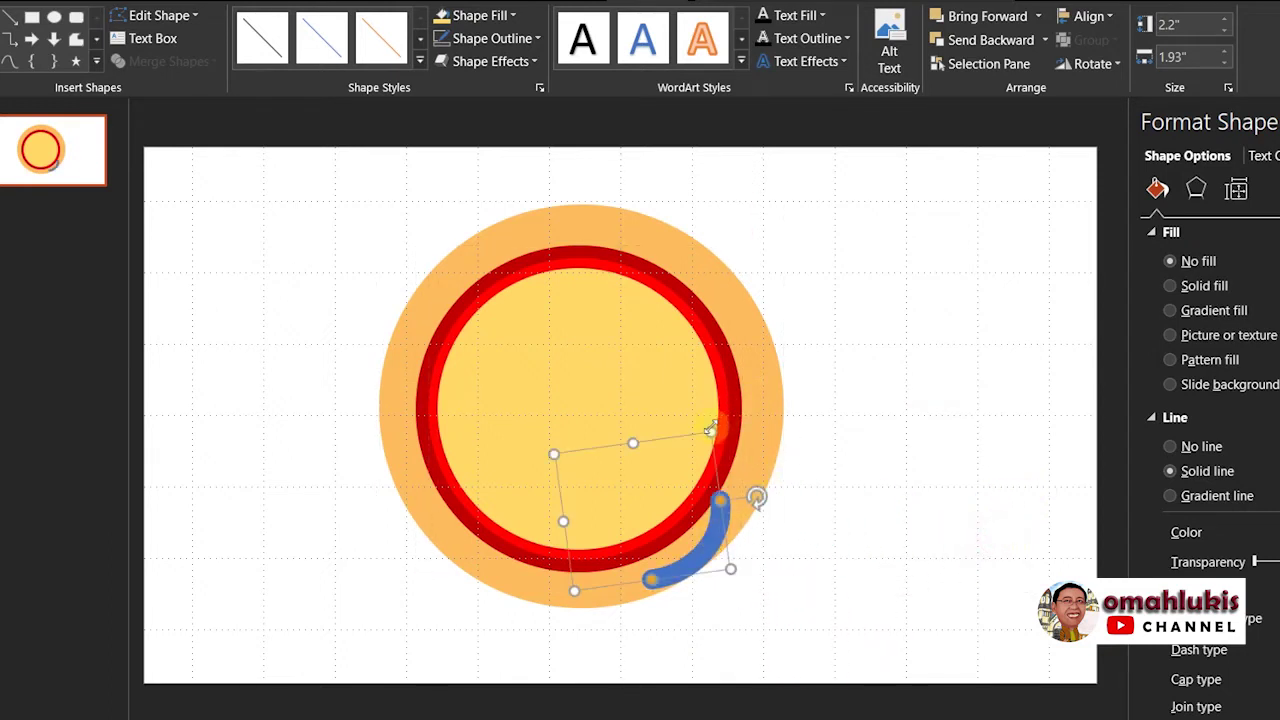
{"action": "left_click_drag", "start_coordinate": [709, 430], "coordinate": [741, 415]}
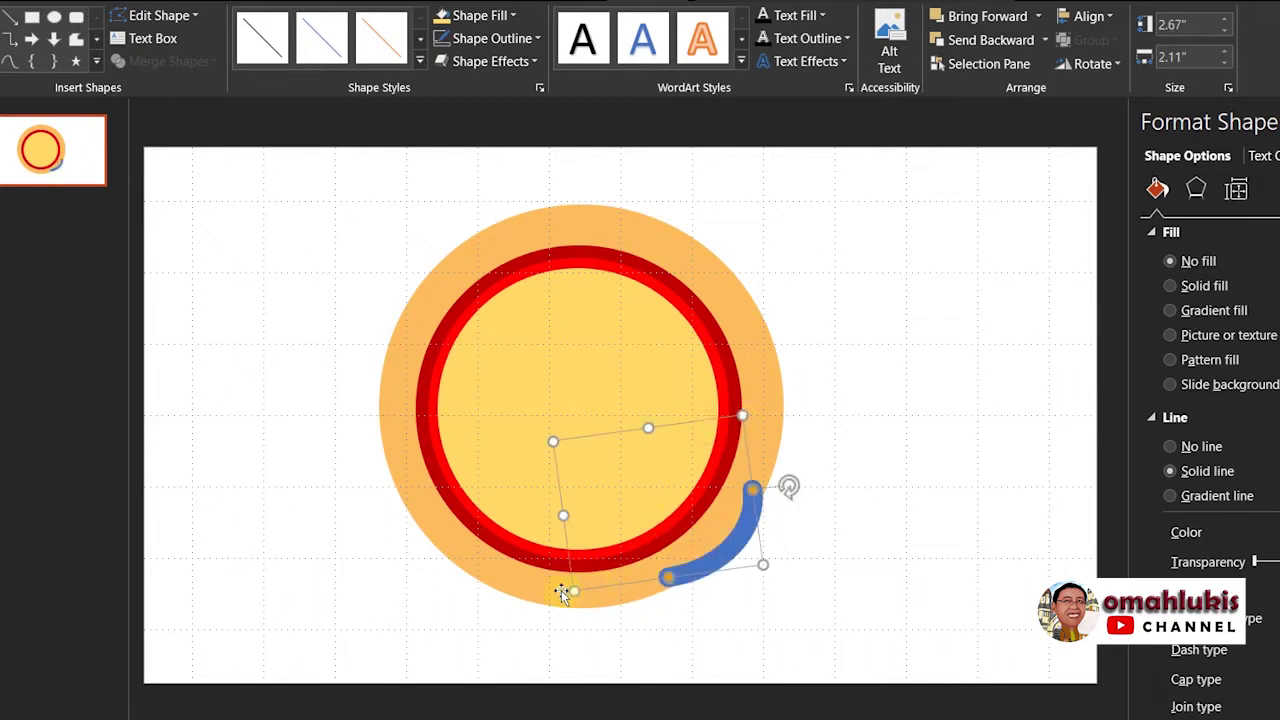
{"action": "left_click_drag", "start_coordinate": [574, 590], "coordinate": [527, 615]}
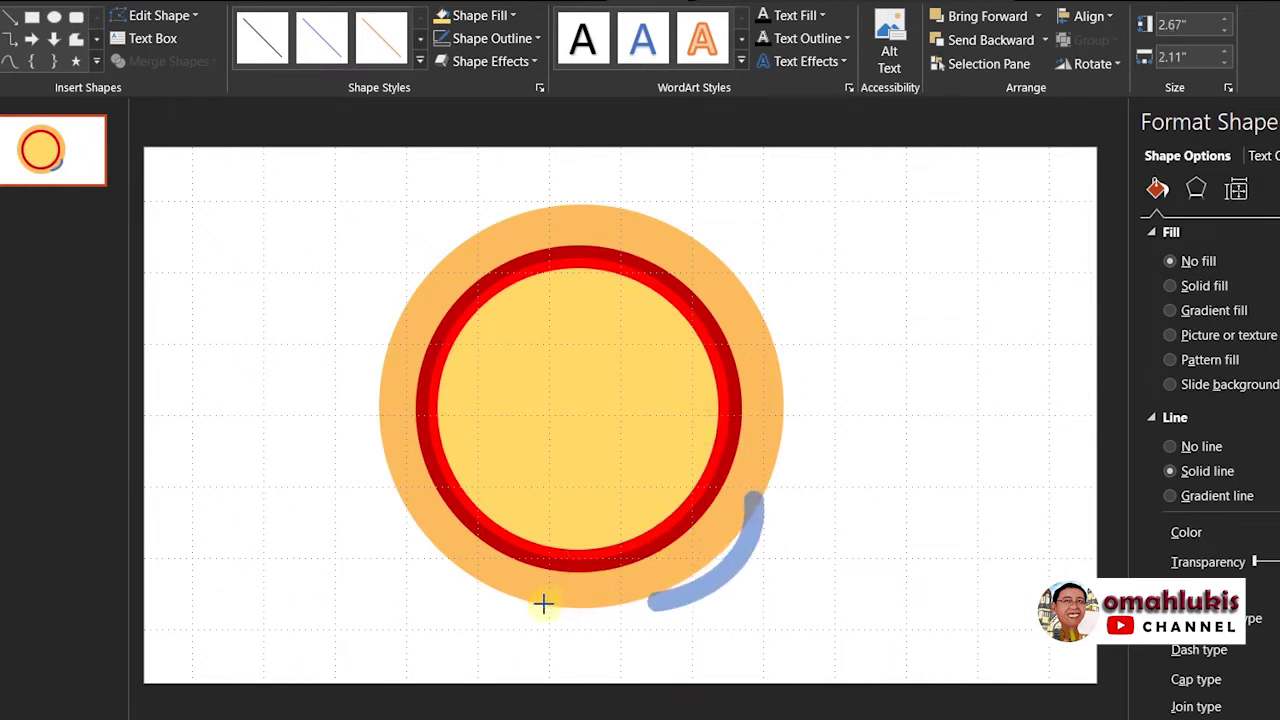
{"action": "left_click_drag", "start_coordinate": [686, 608], "coordinate": [672, 566]}
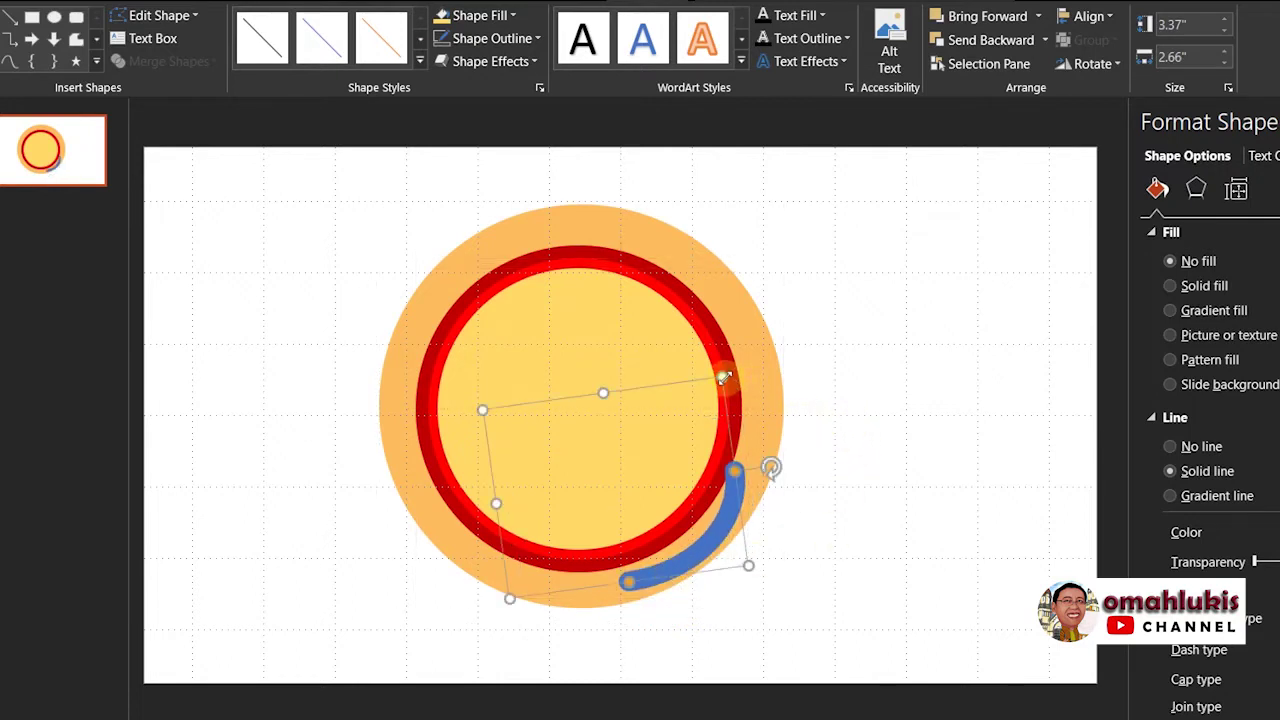
{"action": "left_click_drag", "start_coordinate": [724, 376], "coordinate": [778, 318]}
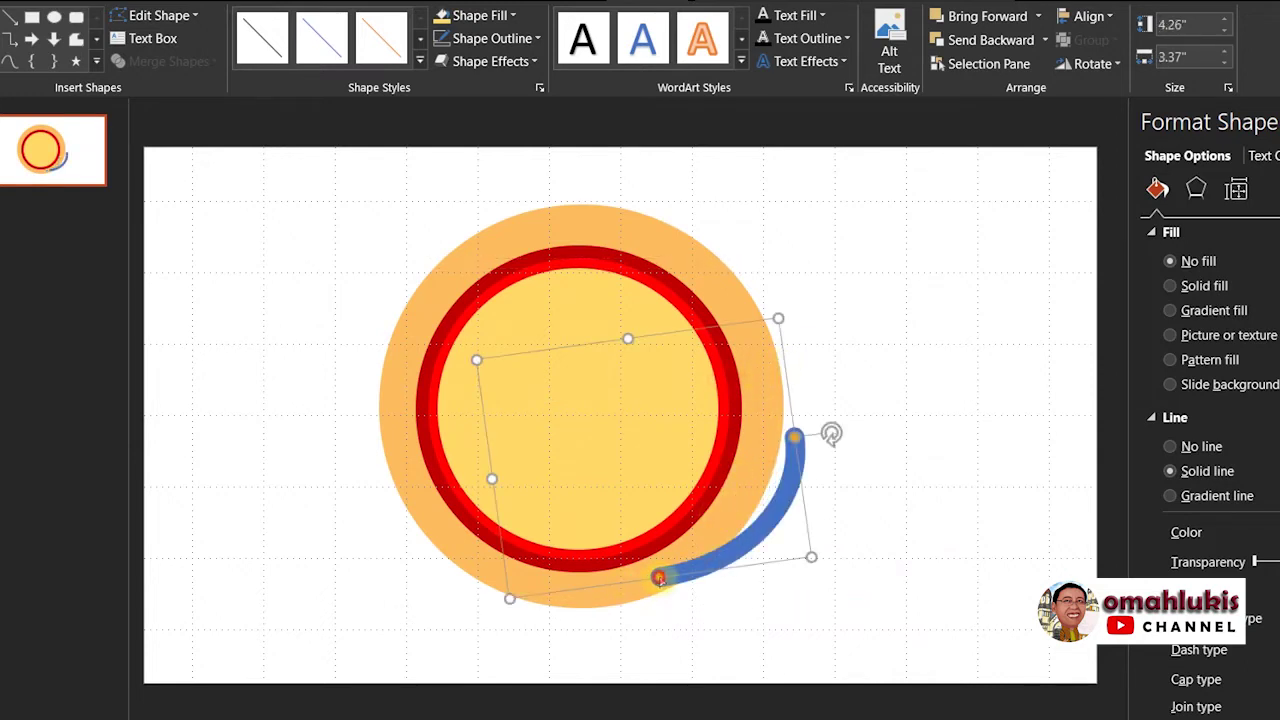
{"action": "mouse_move", "coordinate": [659, 578]}
{"action": "left_mouse_down"}
{"action": "mouse_move", "coordinate": [663, 623]}
{"action": "mouse_move", "coordinate": [694, 570]}
{"action": "mouse_move", "coordinate": [658, 577]}
{"action": "left_mouse_up"}
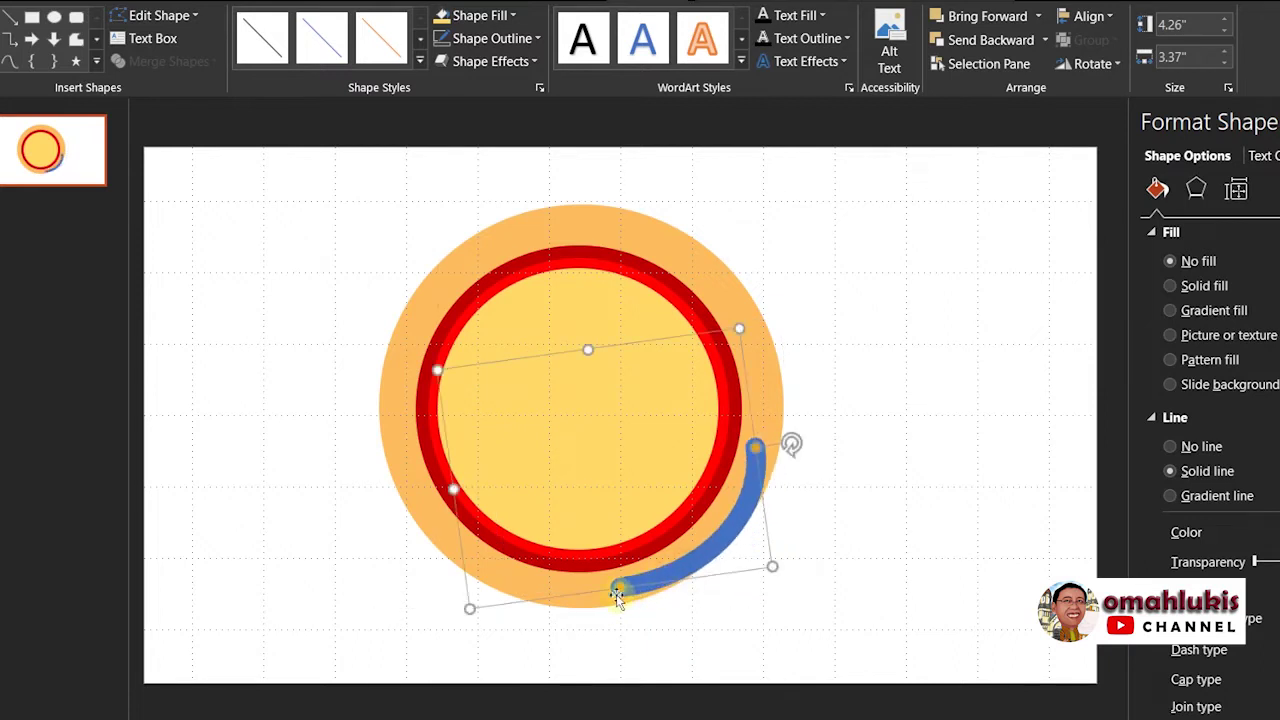
{"action": "left_click_drag", "start_coordinate": [470, 606], "coordinate": [473, 630]}
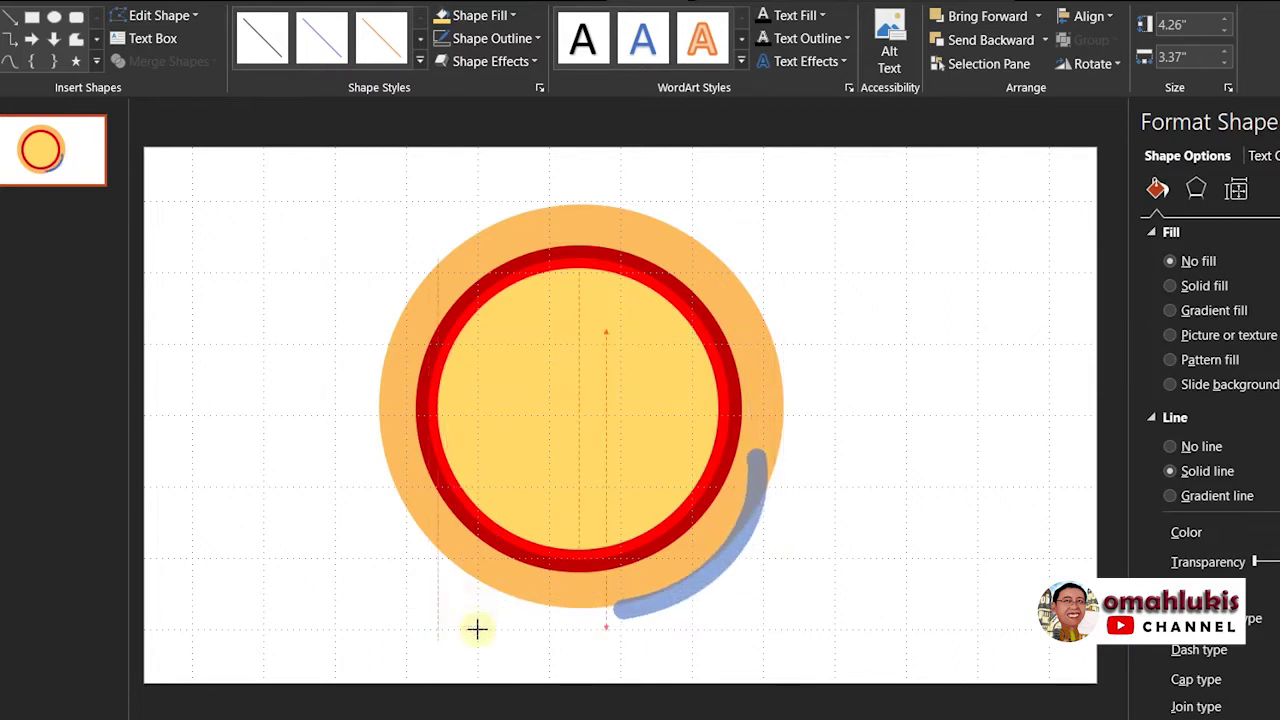
{"action": "mouse_move", "coordinate": [712, 585]}
{"action": "left_mouse_down"}
{"action": "mouse_move", "coordinate": [705, 549]}
{"action": "mouse_move", "coordinate": [764, 550]}
{"action": "mouse_move", "coordinate": [735, 535]}
{"action": "left_mouse_up"}
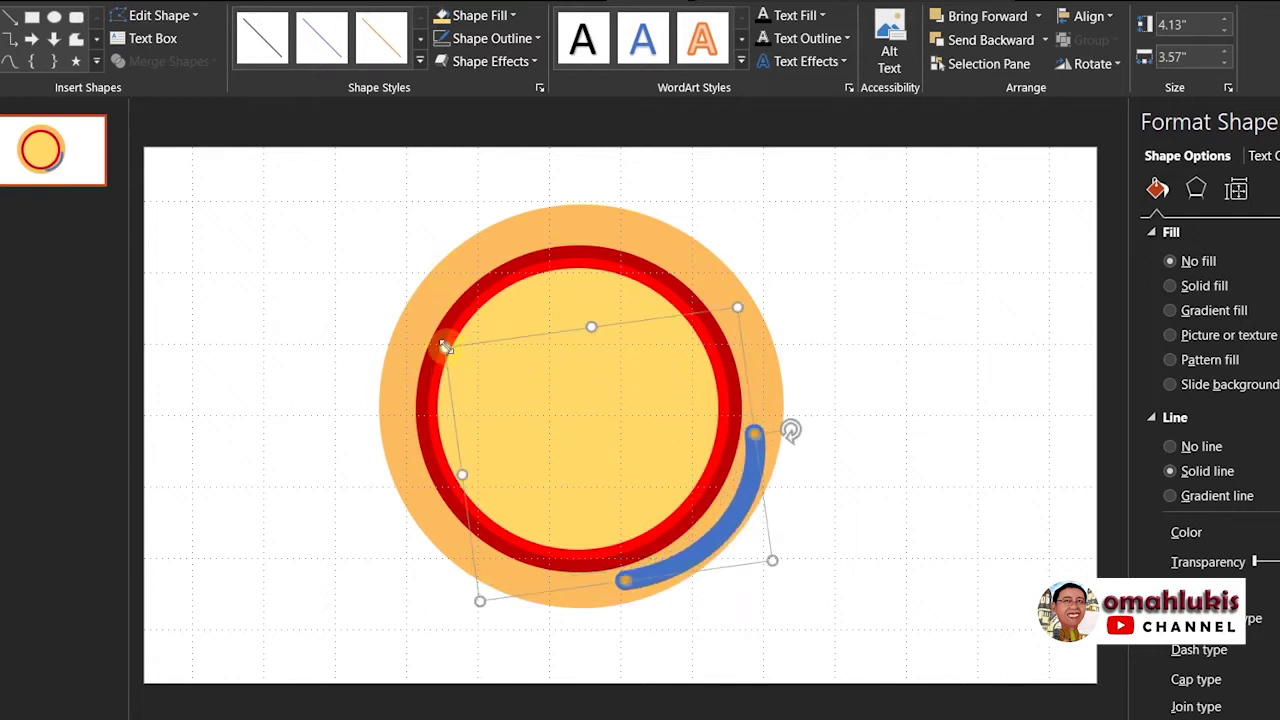
{"action": "mouse_move", "coordinate": [443, 345]}
{"action": "left_mouse_down"}
{"action": "mouse_move", "coordinate": [405, 277]}
{"action": "mouse_move", "coordinate": [404, 224]}
{"action": "mouse_move", "coordinate": [420, 234]}
{"action": "left_mouse_up"}
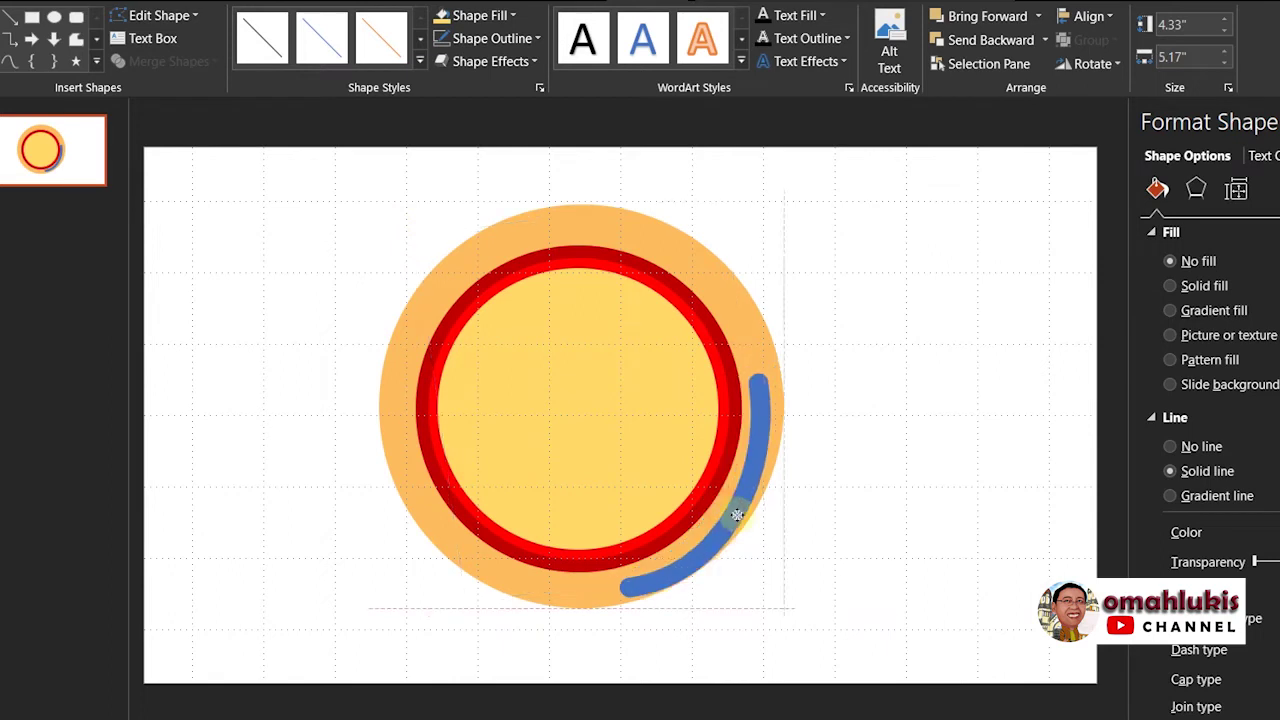
{"action": "left_click_drag", "start_coordinate": [724, 511], "coordinate": [737, 509]}
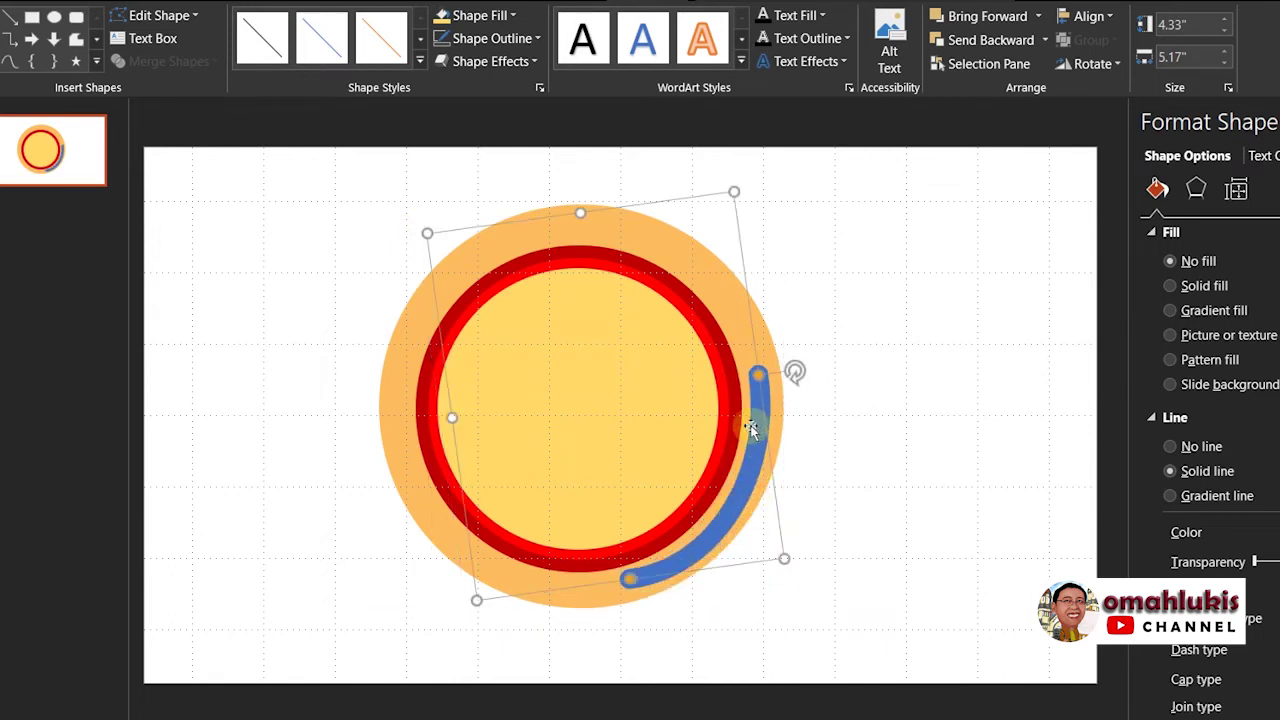
{"action": "left_click", "coordinate": [858, 286]}
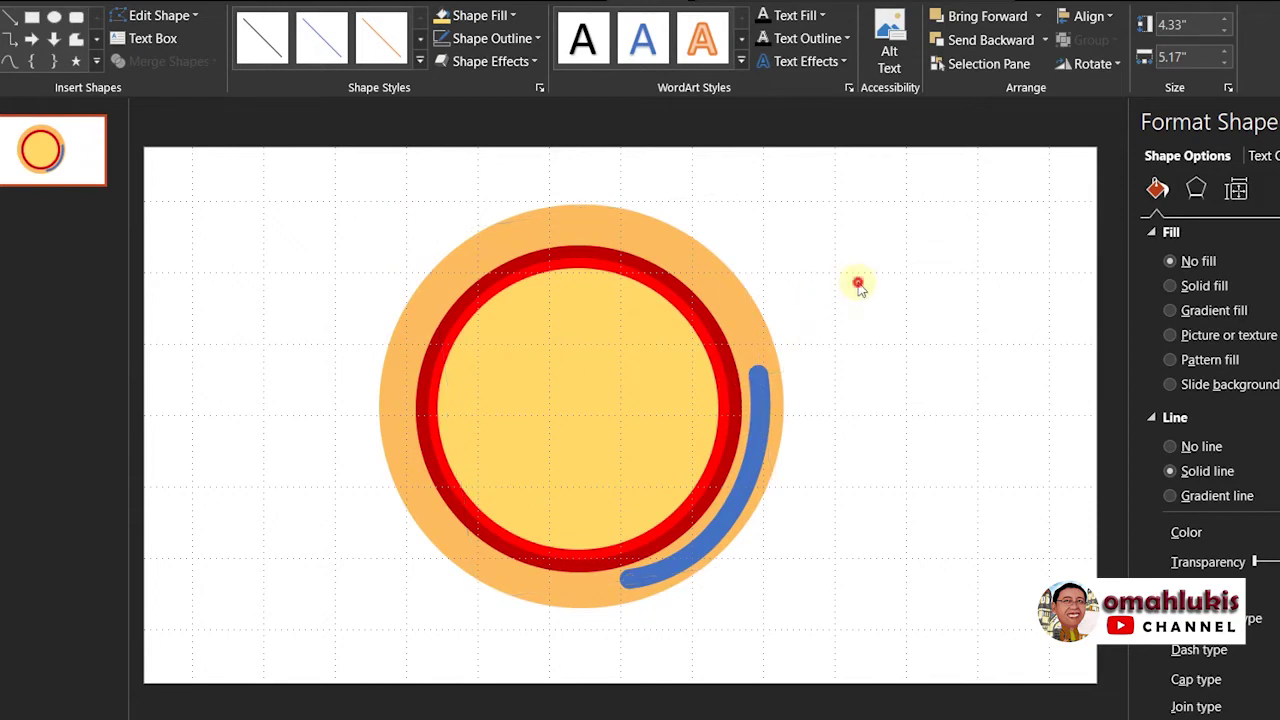
Step: Rotate and stretch the arc further so it hugs the crust's curve
{"action": "left_click", "coordinate": [755, 450]}
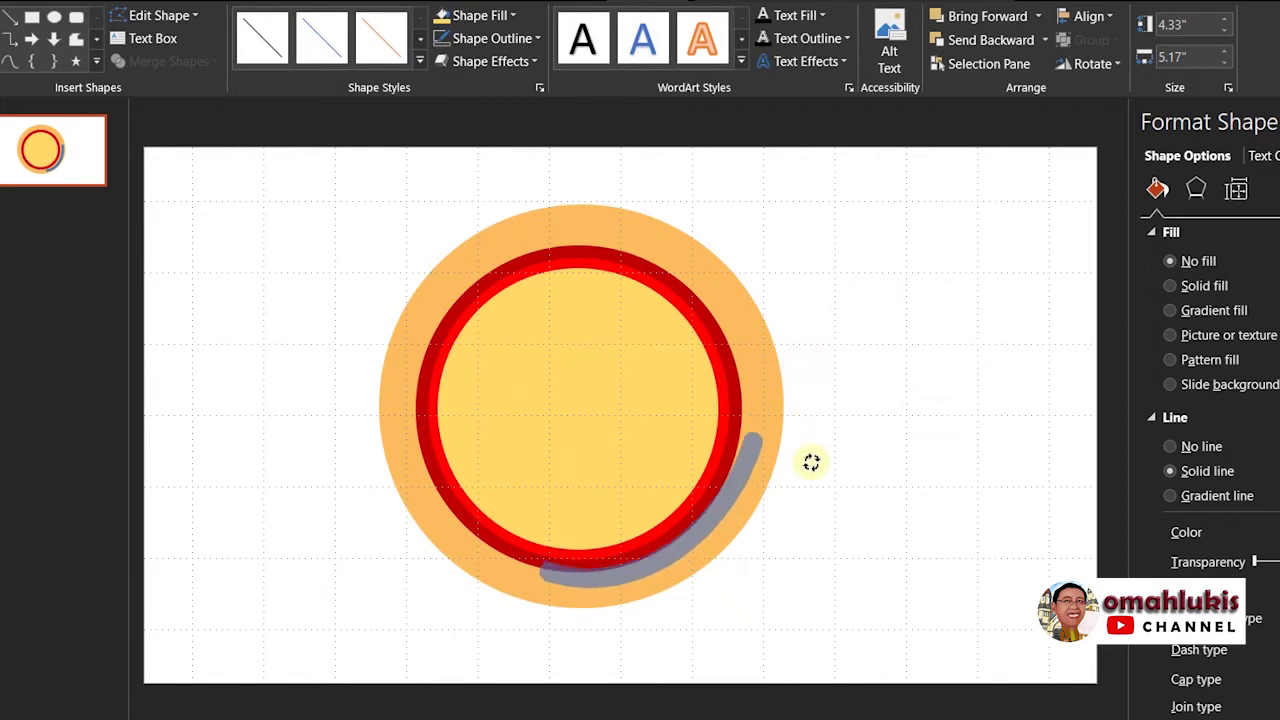
{"action": "left_click_drag", "start_coordinate": [803, 367], "coordinate": [786, 459]}
{"action": "left_click_drag", "start_coordinate": [736, 492], "coordinate": [731, 503]}
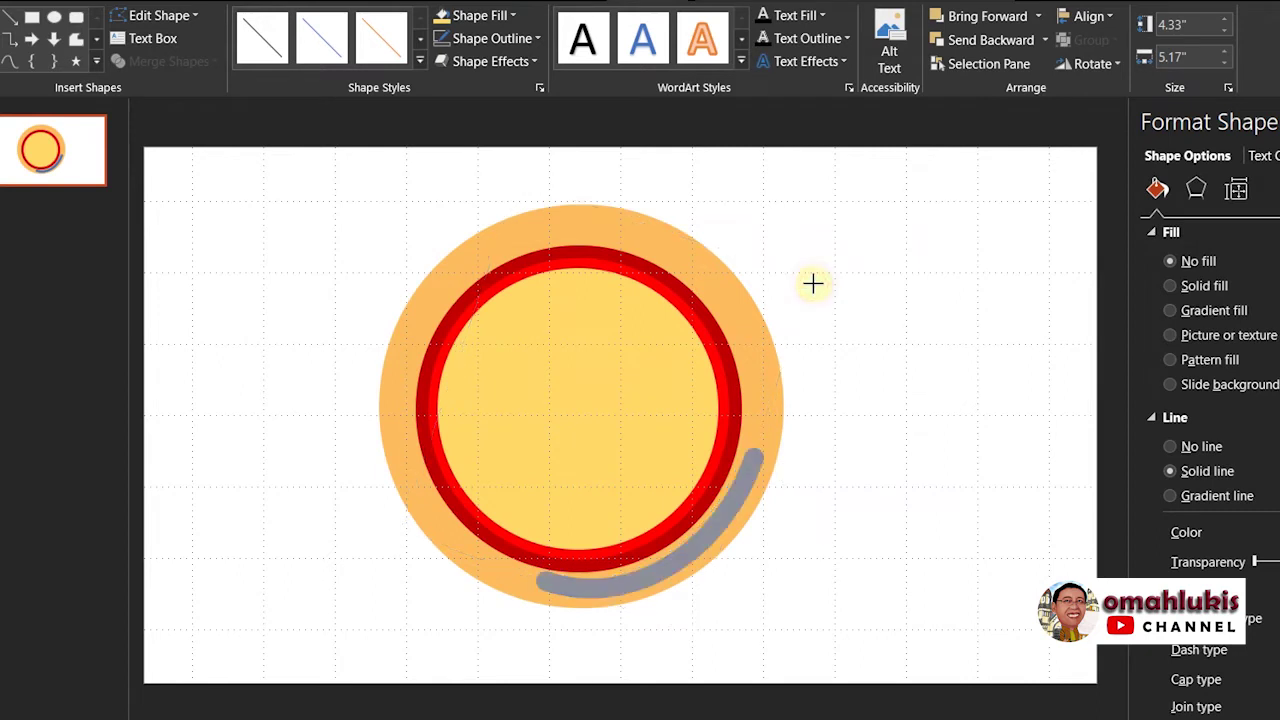
{"action": "left_click_drag", "start_coordinate": [812, 284], "coordinate": [812, 306]}
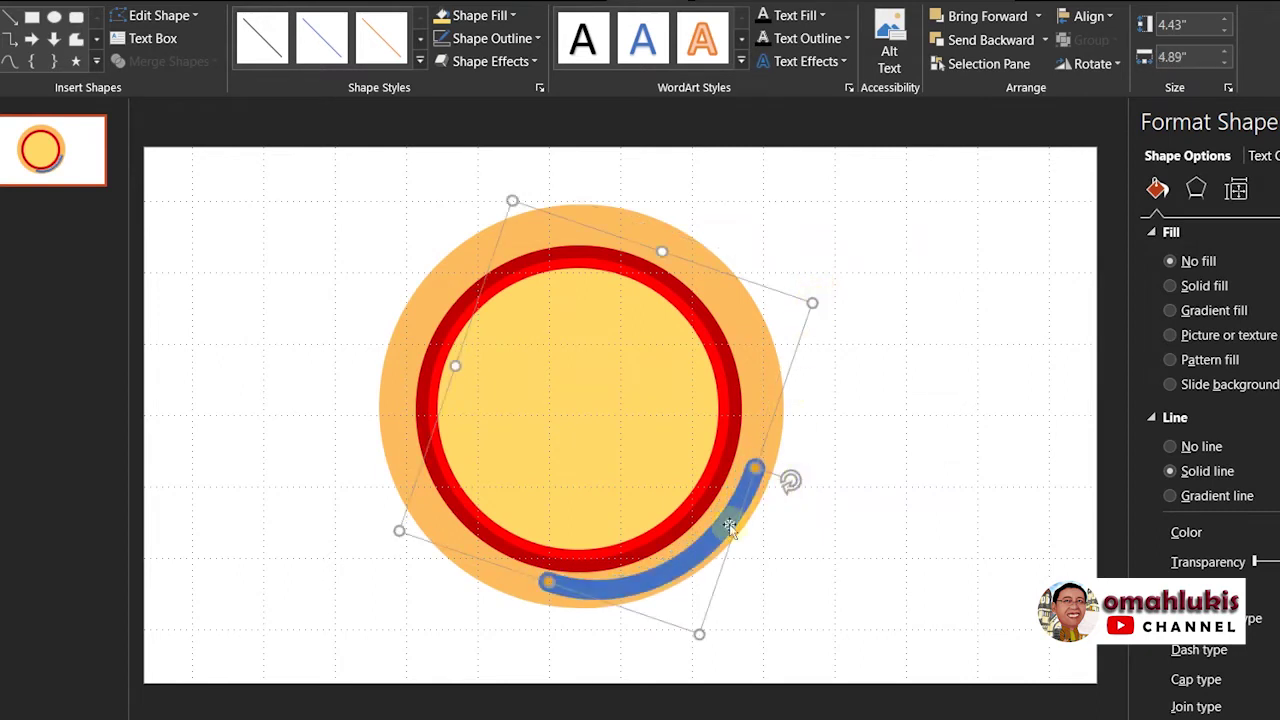
{"action": "left_click_drag", "start_coordinate": [710, 543], "coordinate": [707, 546]}
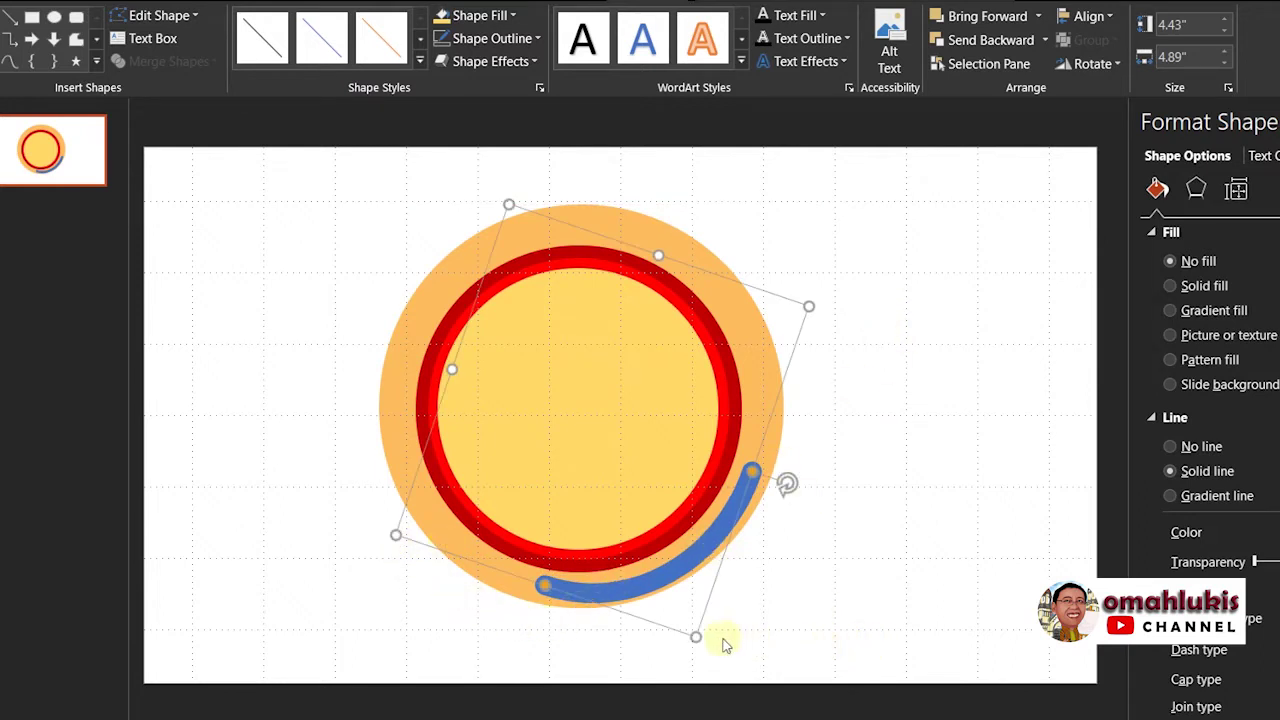
{"action": "left_click_drag", "start_coordinate": [700, 637], "coordinate": [701, 627]}
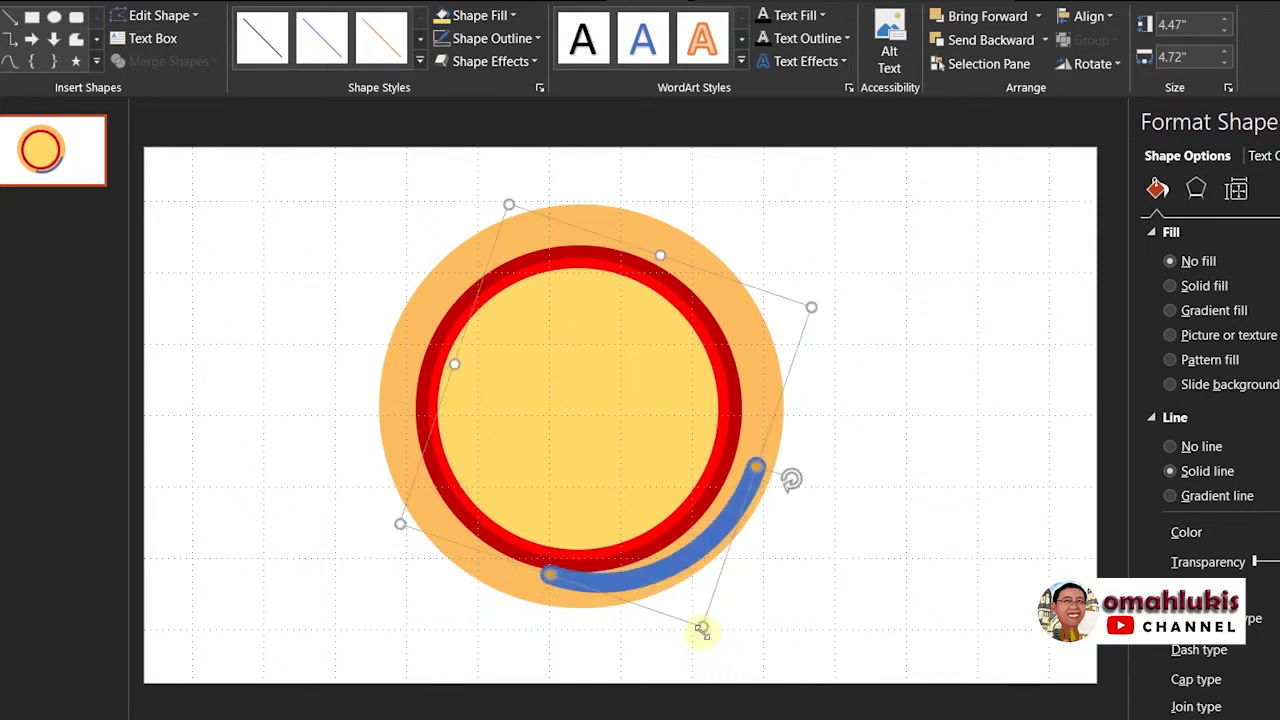
{"action": "left_click_drag", "start_coordinate": [810, 303], "coordinate": [823, 282]}
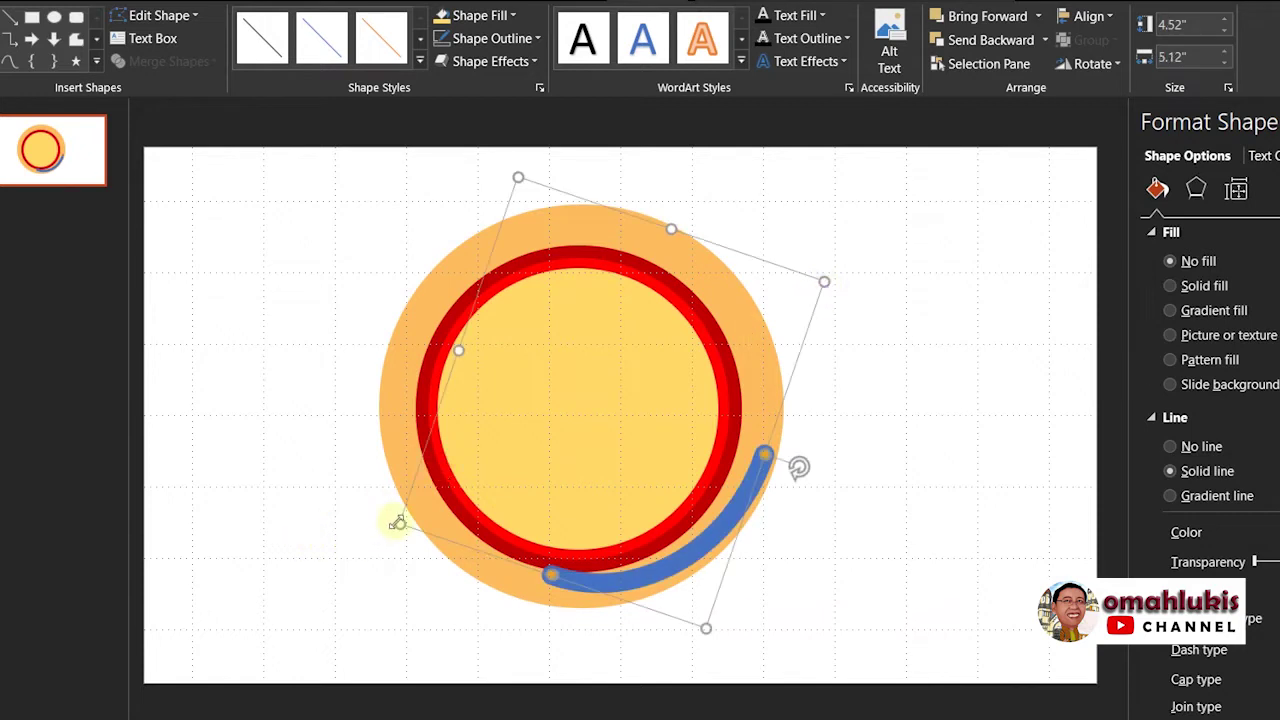
{"action": "left_click_drag", "start_coordinate": [396, 521], "coordinate": [379, 530]}
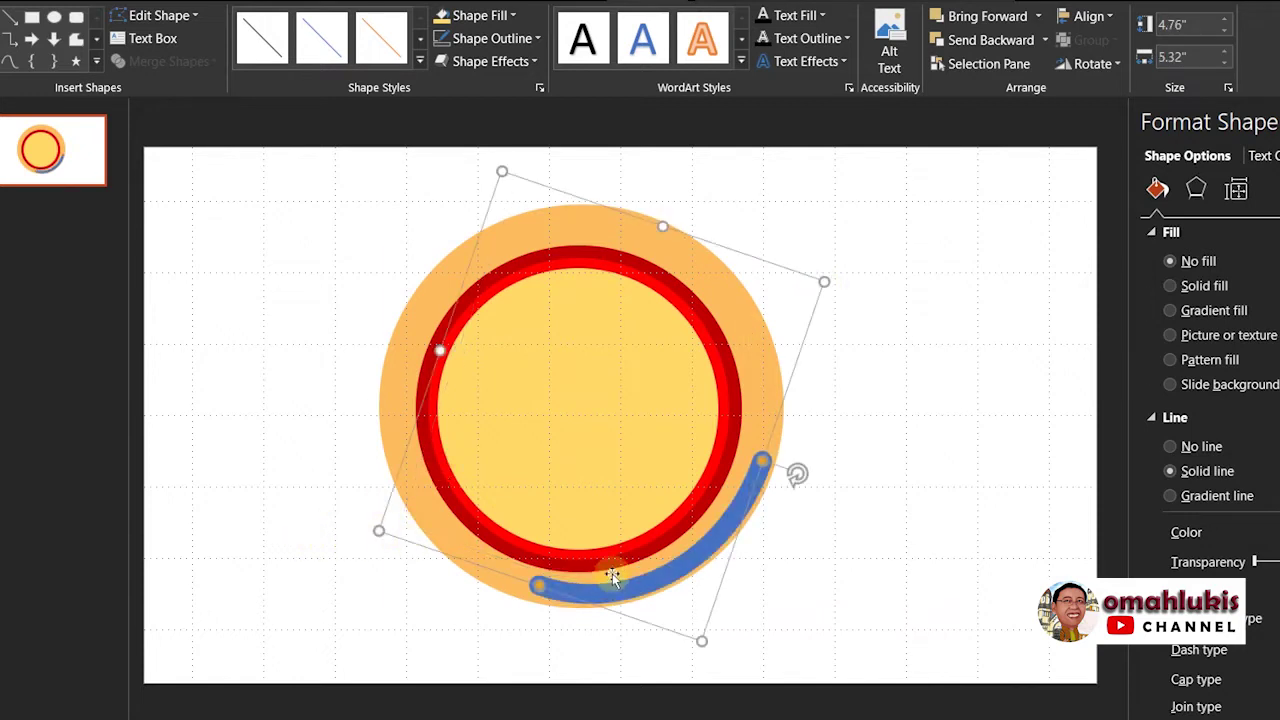
{"action": "left_click_drag", "start_coordinate": [616, 586], "coordinate": [616, 588]}
Step: Fine-tune the arc's position with Ctrl+arrow nudges so it sits just outside the sauce ring
{"action": "key", "text": "ctrl+Up"}
{"action": "key", "text": "ctrl+Up"}
{"action": "key", "text": "ctrl+Up"}
{"action": "key", "text": "ctrl+Up"}
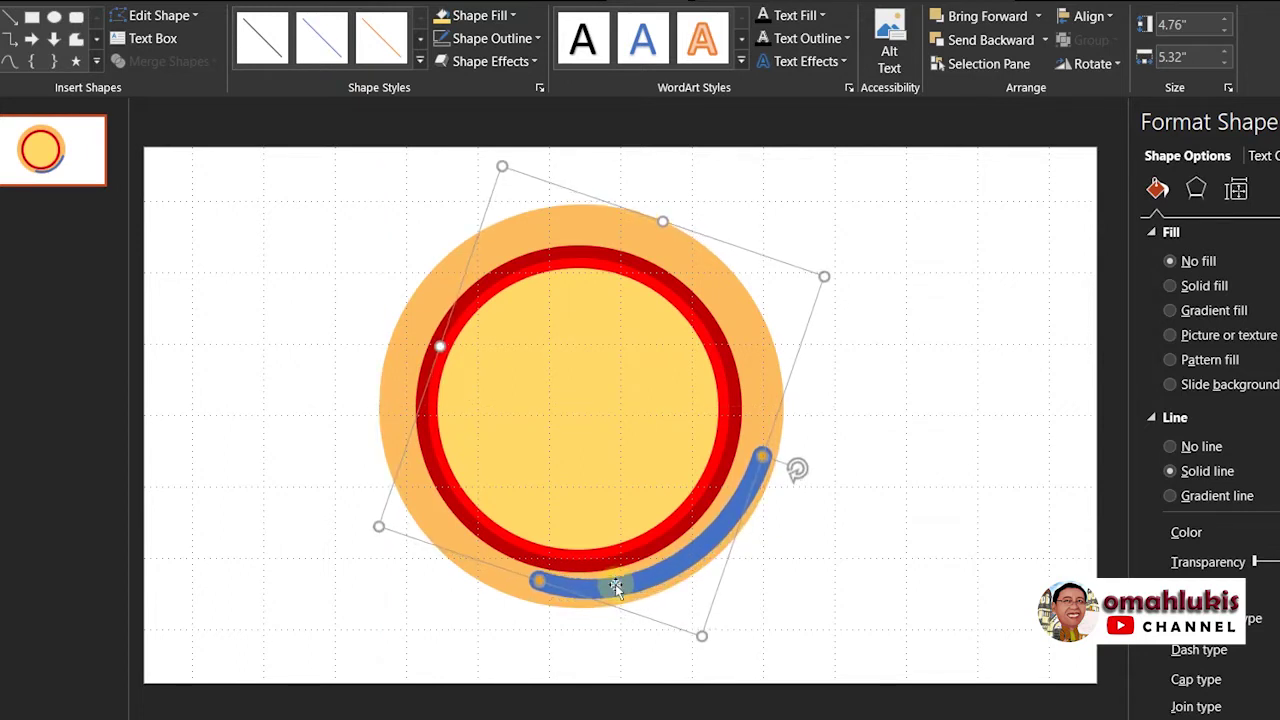
{"action": "key", "text": "ctrl+Up"}
{"action": "key", "text": "ctrl+Up"}
{"action": "key", "text": "ctrl+Up"}
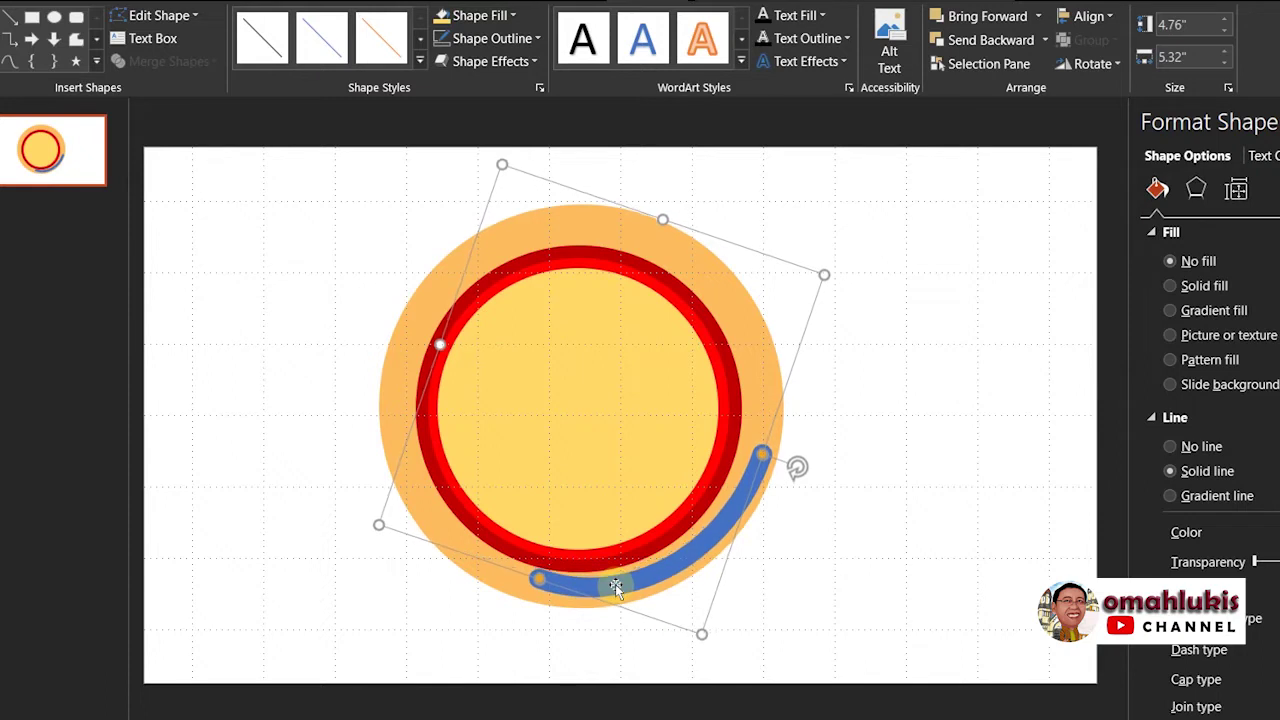
{"action": "key", "text": "ctrl+Down"}
{"action": "key", "text": "ctrl+Down"}
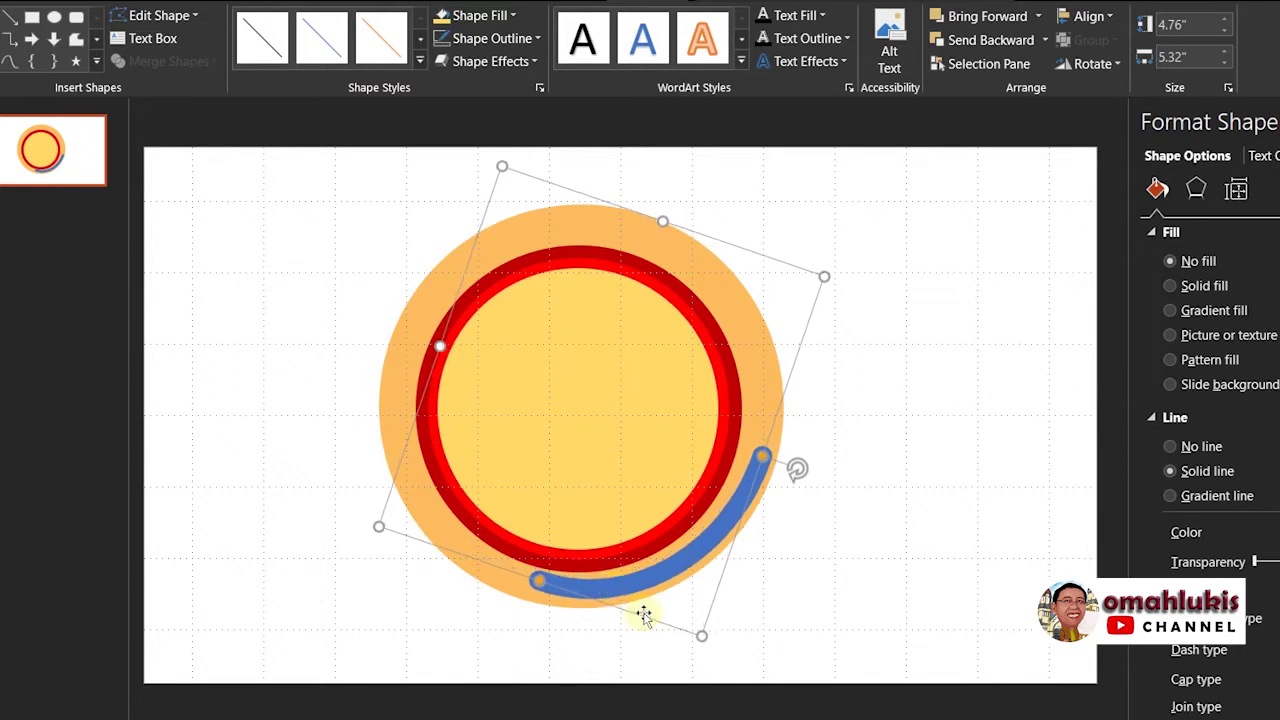
{"action": "key", "text": "ctrl+Left"}
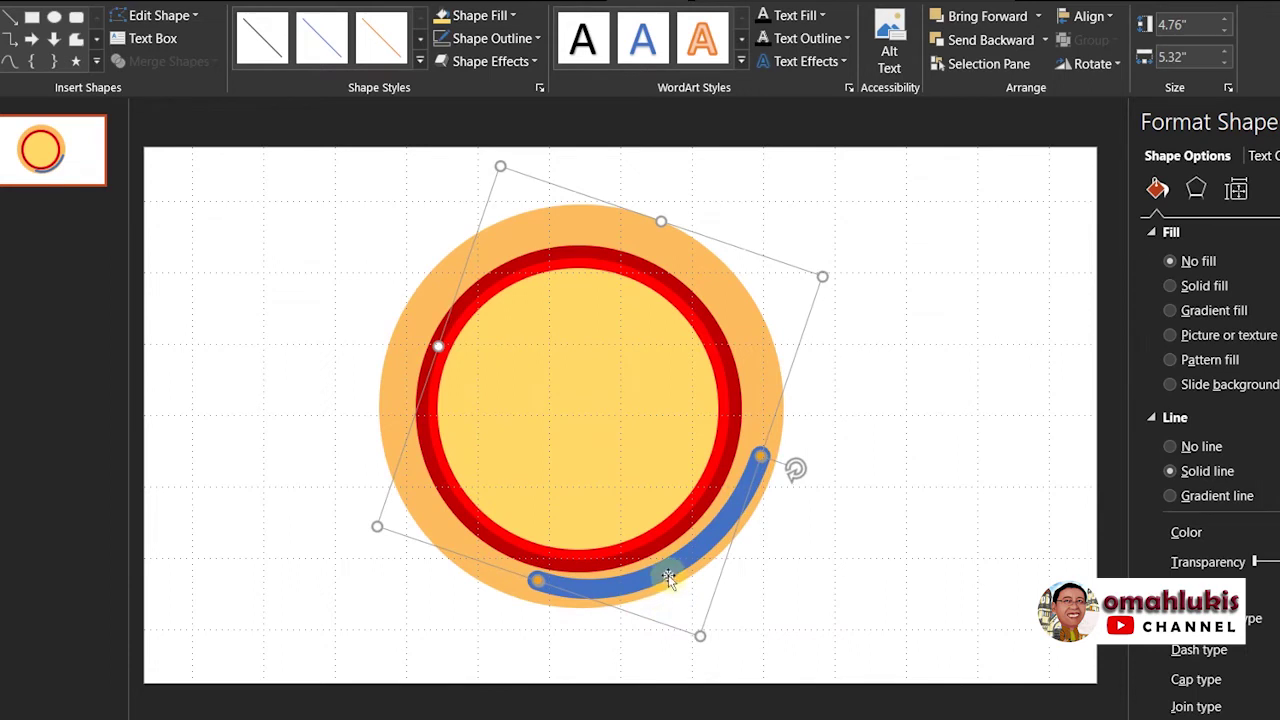
{"action": "left_click_drag", "start_coordinate": [668, 578], "coordinate": [664, 581]}
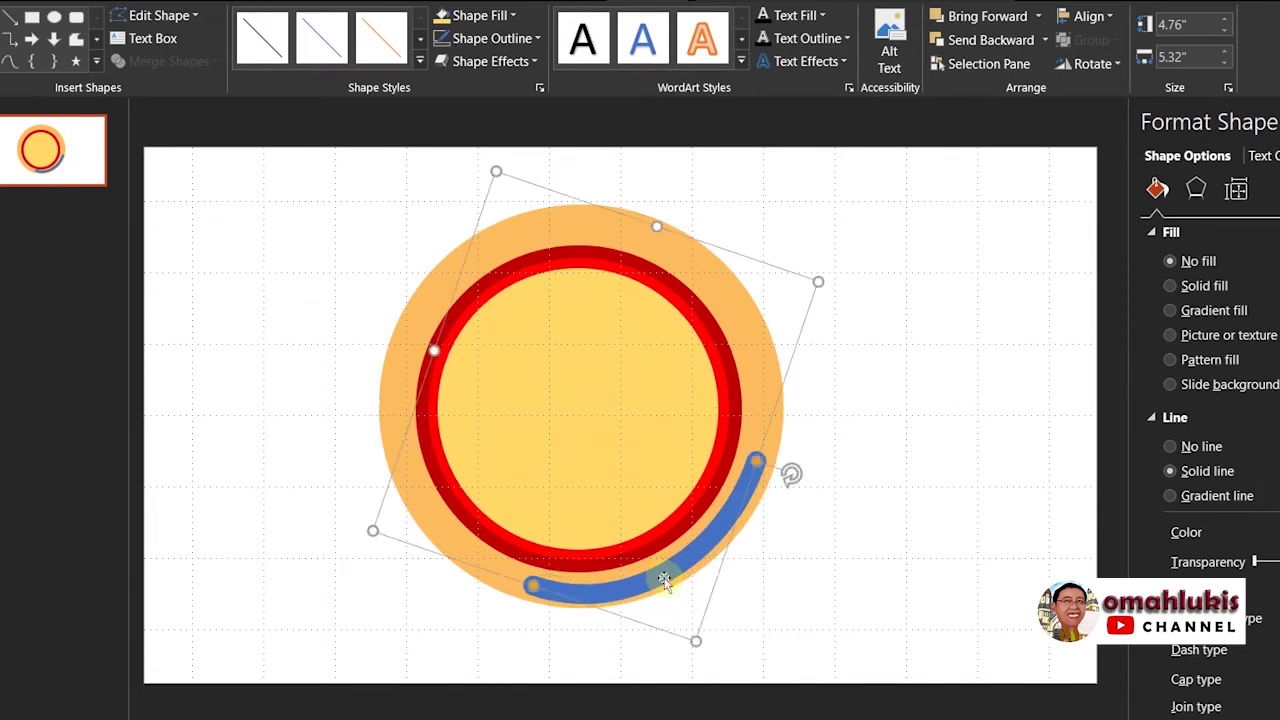
{"action": "key", "text": "Escape"}
{"action": "left_click_drag", "start_coordinate": [664, 575], "coordinate": [669, 570]}
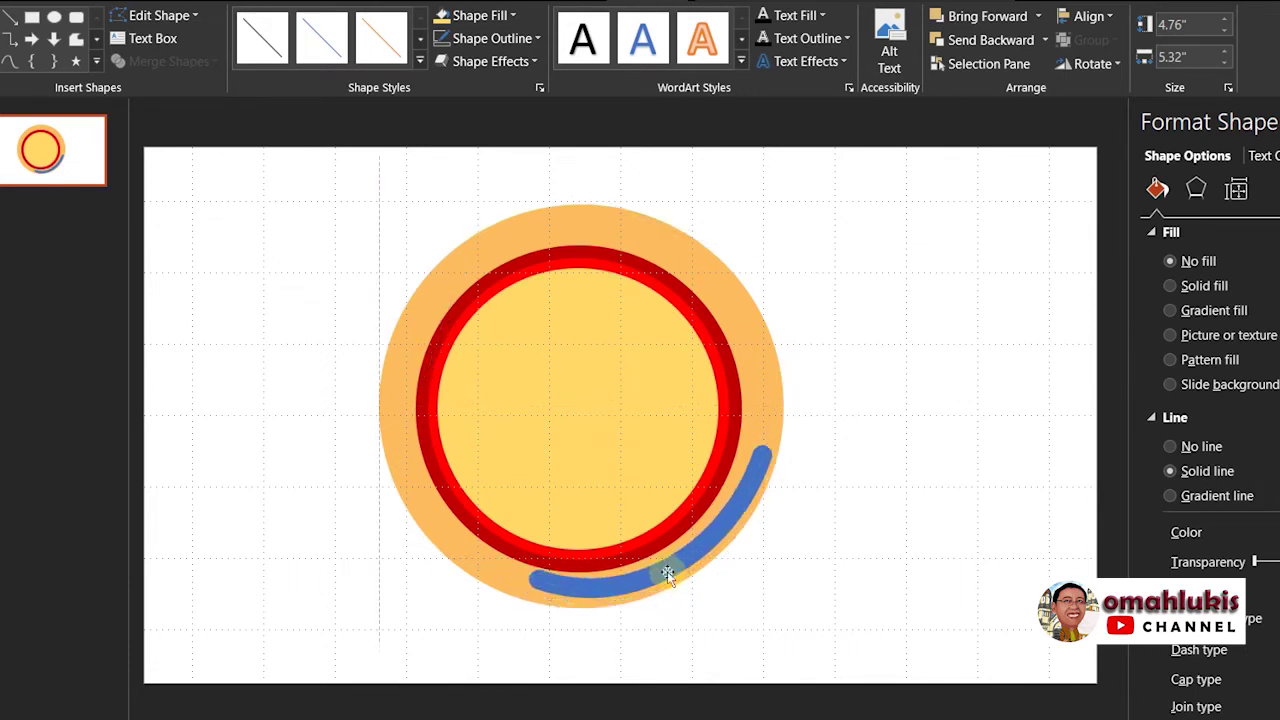
{"action": "left_click", "coordinate": [866, 569]}
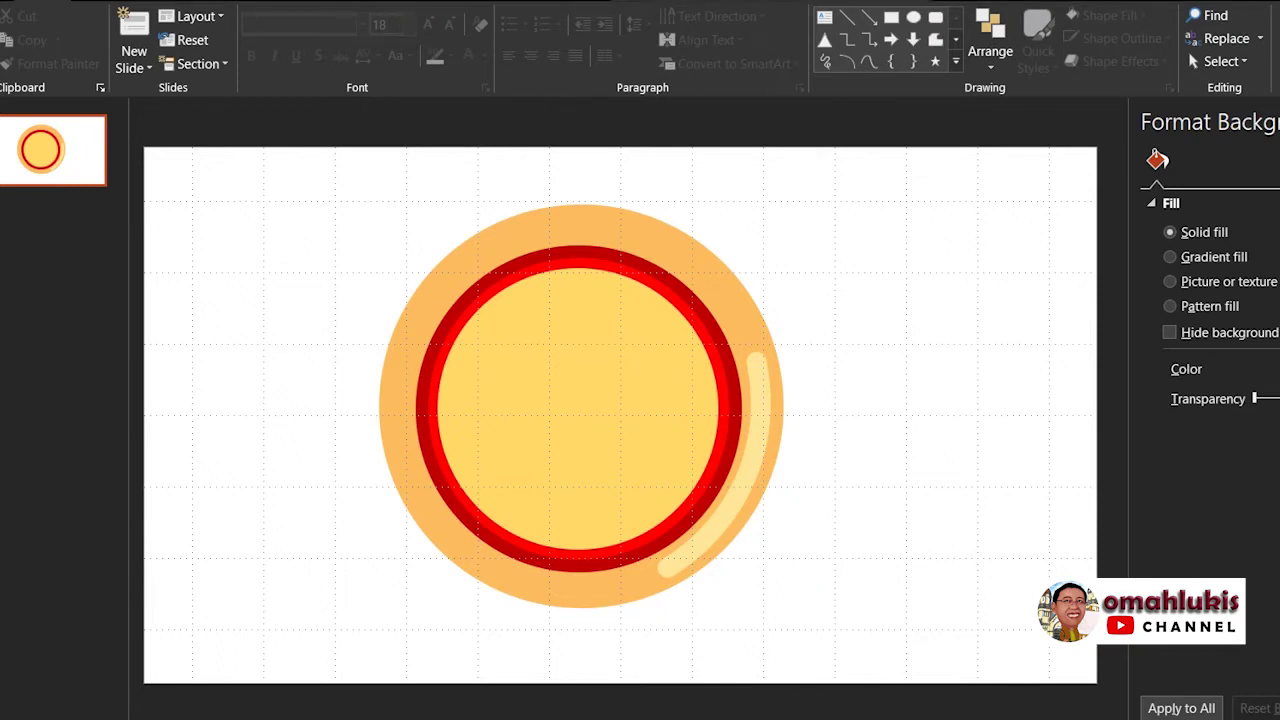
Step: Draw a small 0.3" Oval circle just above the top end of the highlight arc
{"action": "key", "text": "alt+n"}
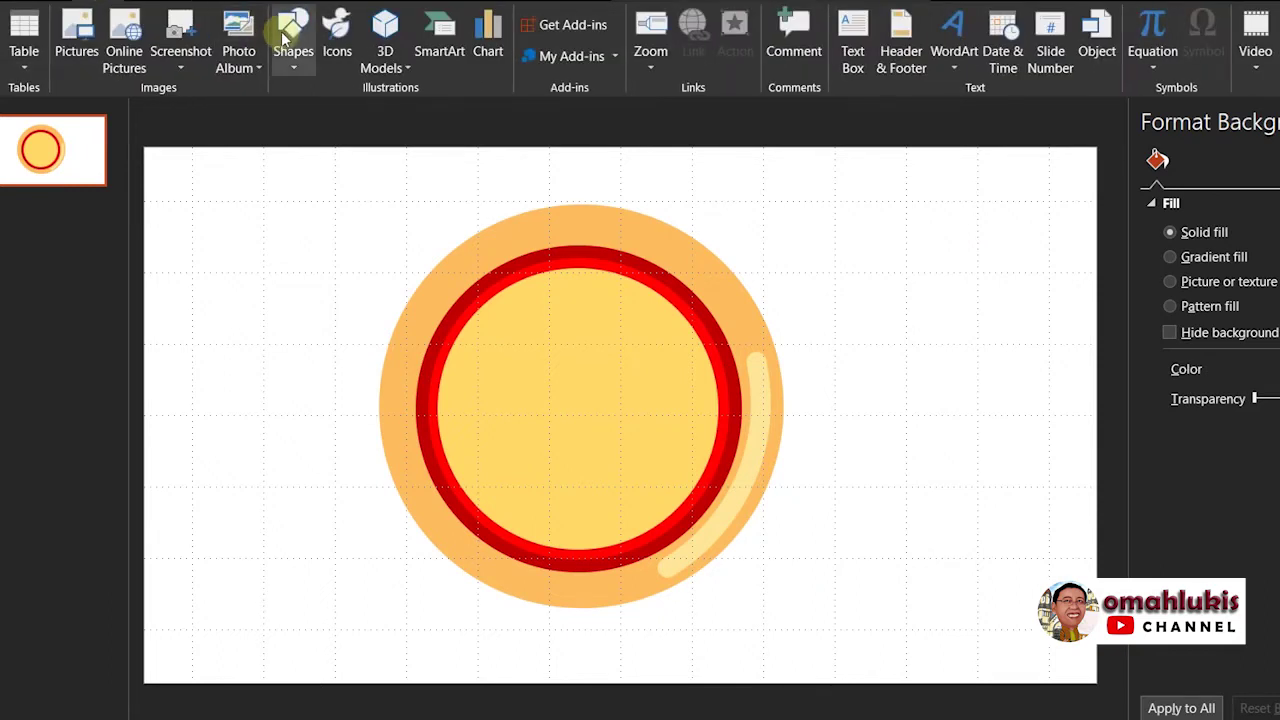
{"action": "left_click", "coordinate": [293, 35]}
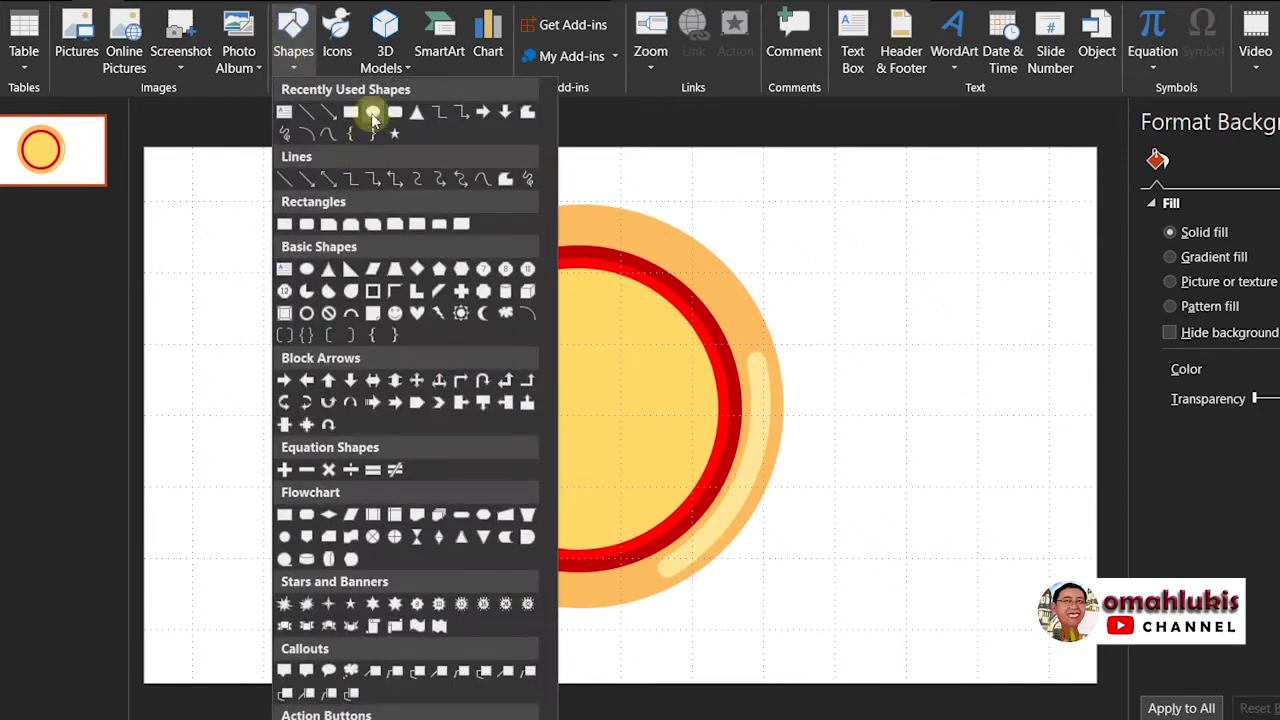
{"action": "left_click", "coordinate": [373, 112]}
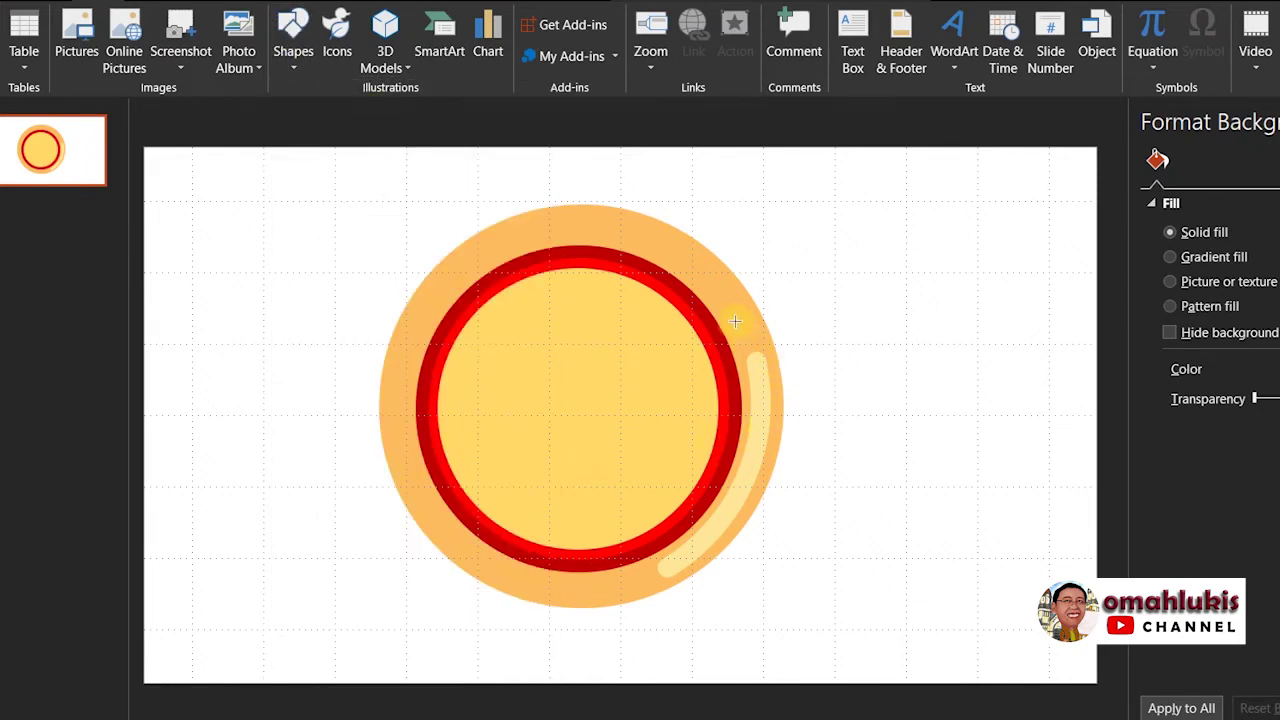
{"action": "left_click_drag", "start_coordinate": [733, 319], "coordinate": [745, 330]}
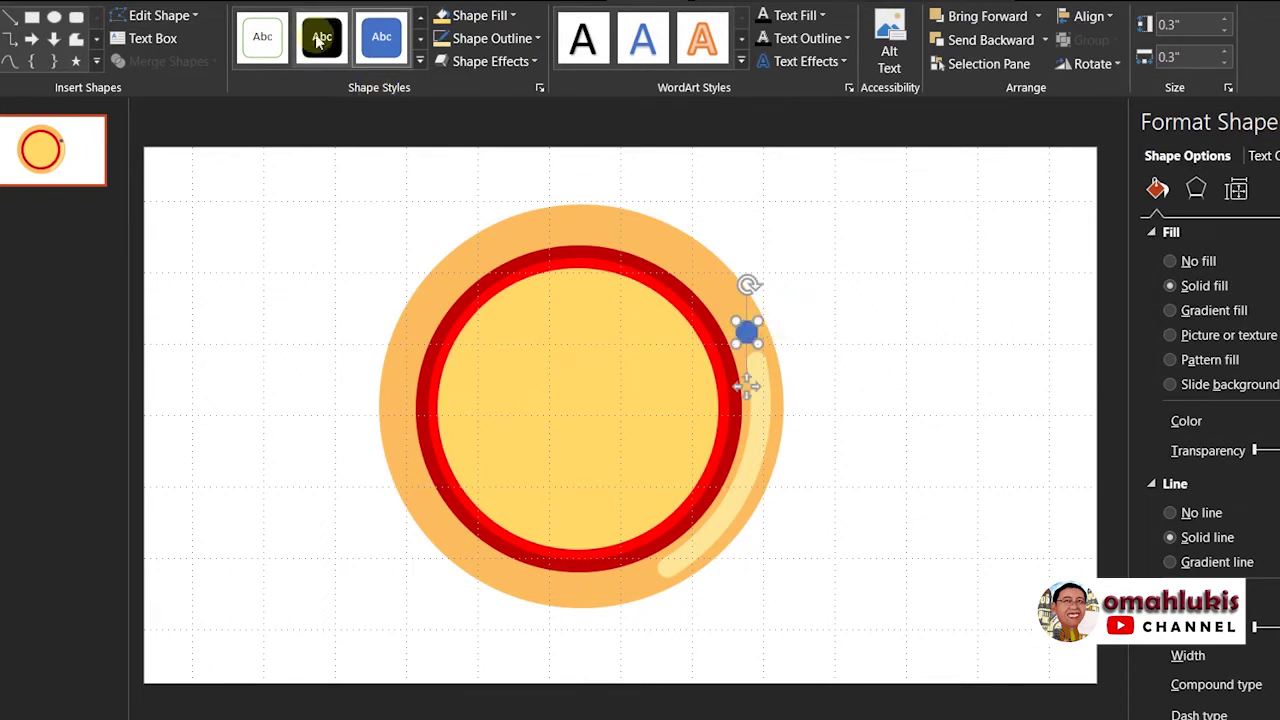
Step: Fill the small circle light gold and remove its outline
{"action": "left_click", "coordinate": [469, 16]}
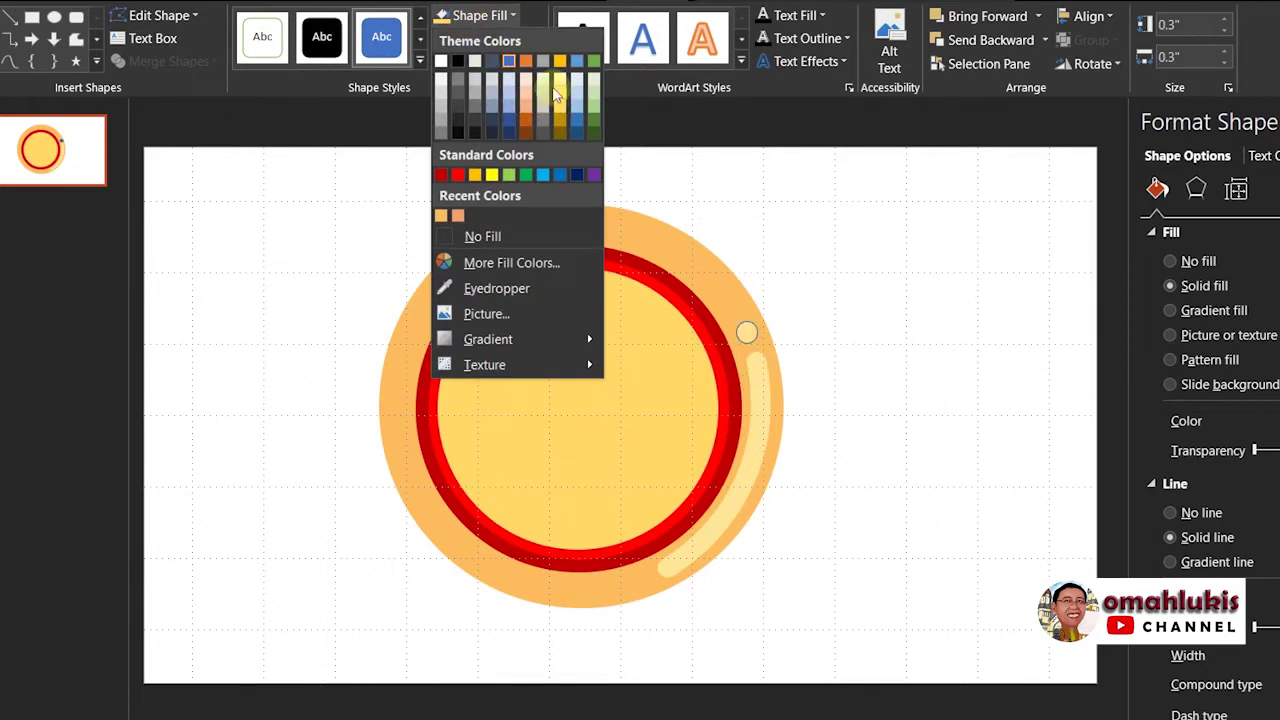
{"action": "left_click", "coordinate": [562, 95]}
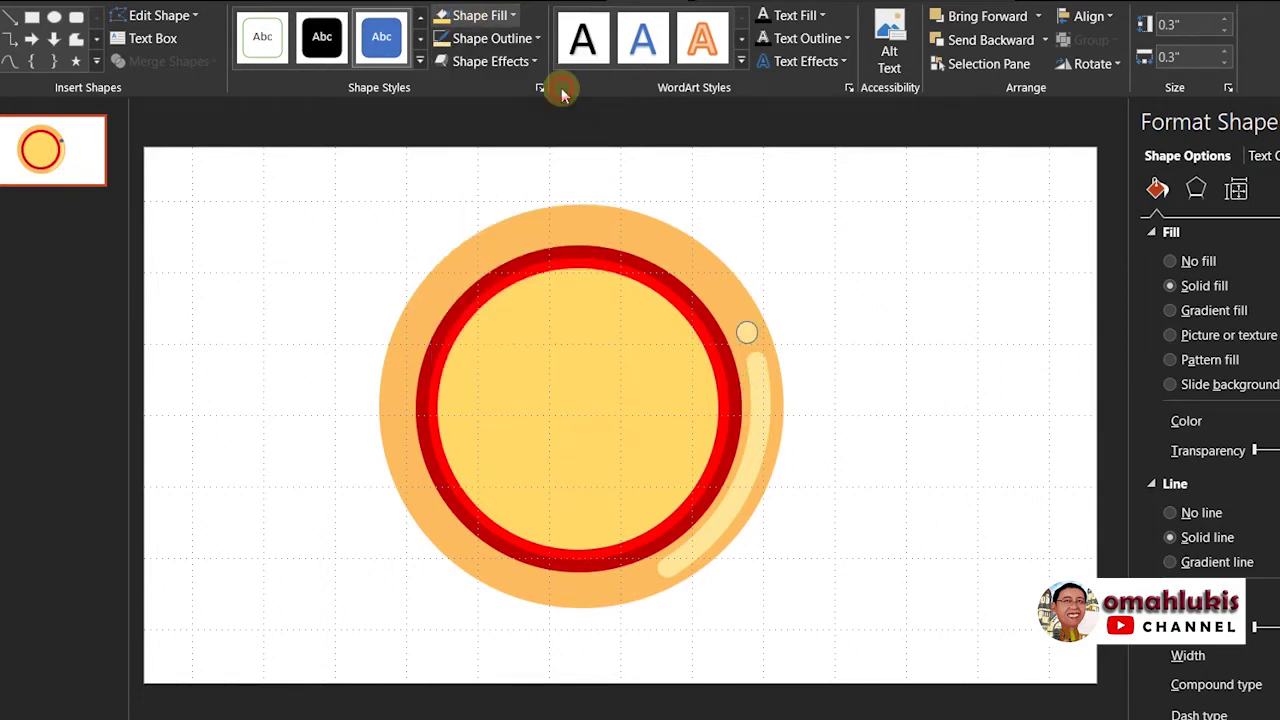
{"action": "left_click", "coordinate": [507, 40]}
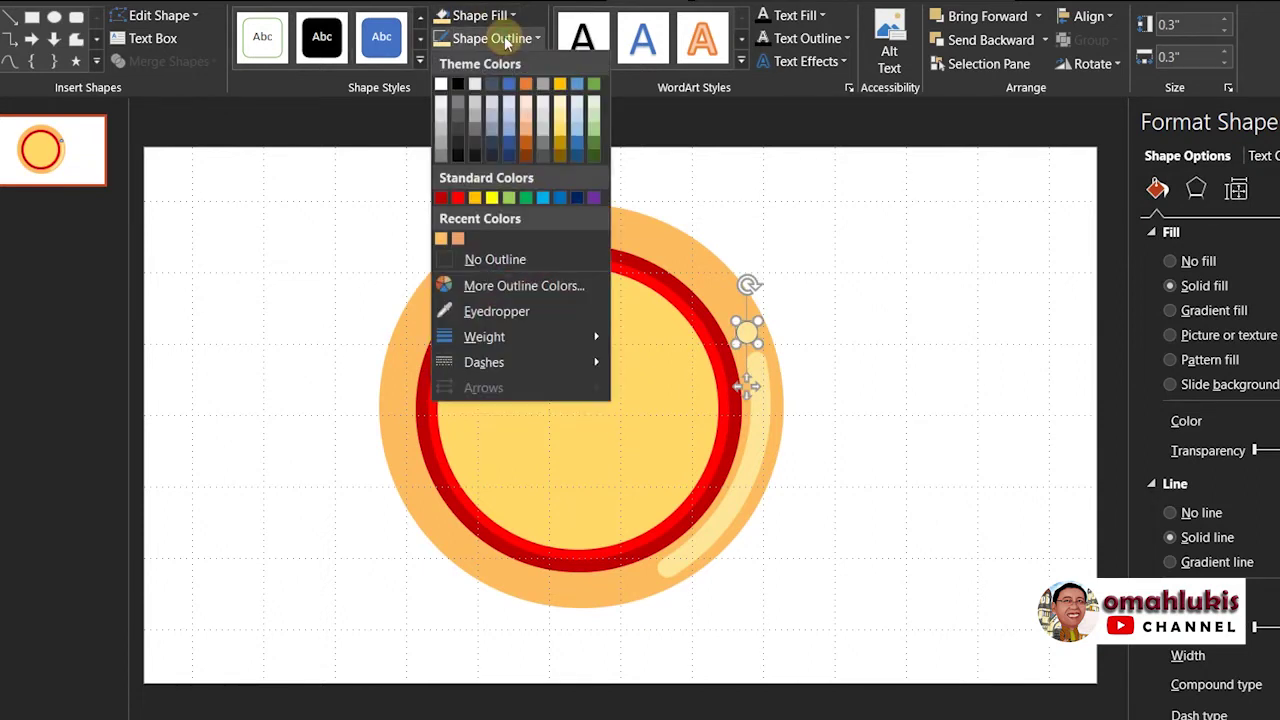
{"action": "left_click", "coordinate": [508, 260]}
{"action": "left_click", "coordinate": [843, 293]}
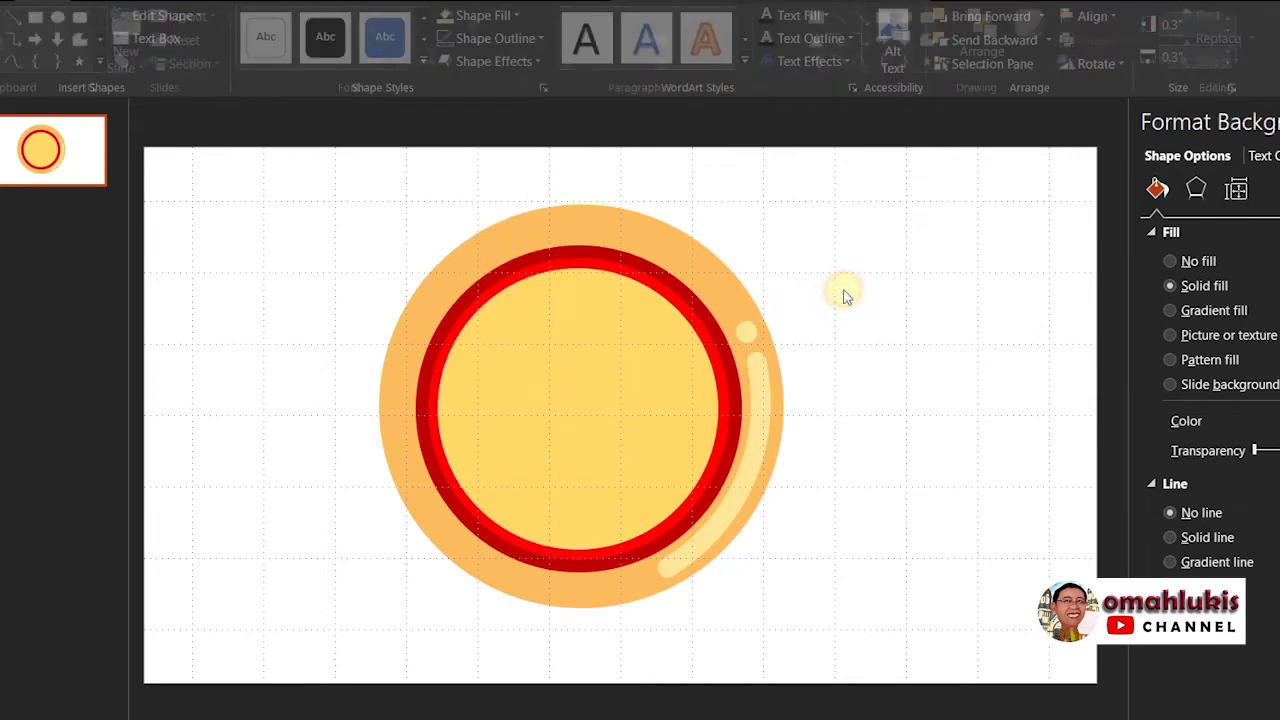
Step: Group the small circle with the long highlight arc
{"action": "left_click", "coordinate": [762, 404]}
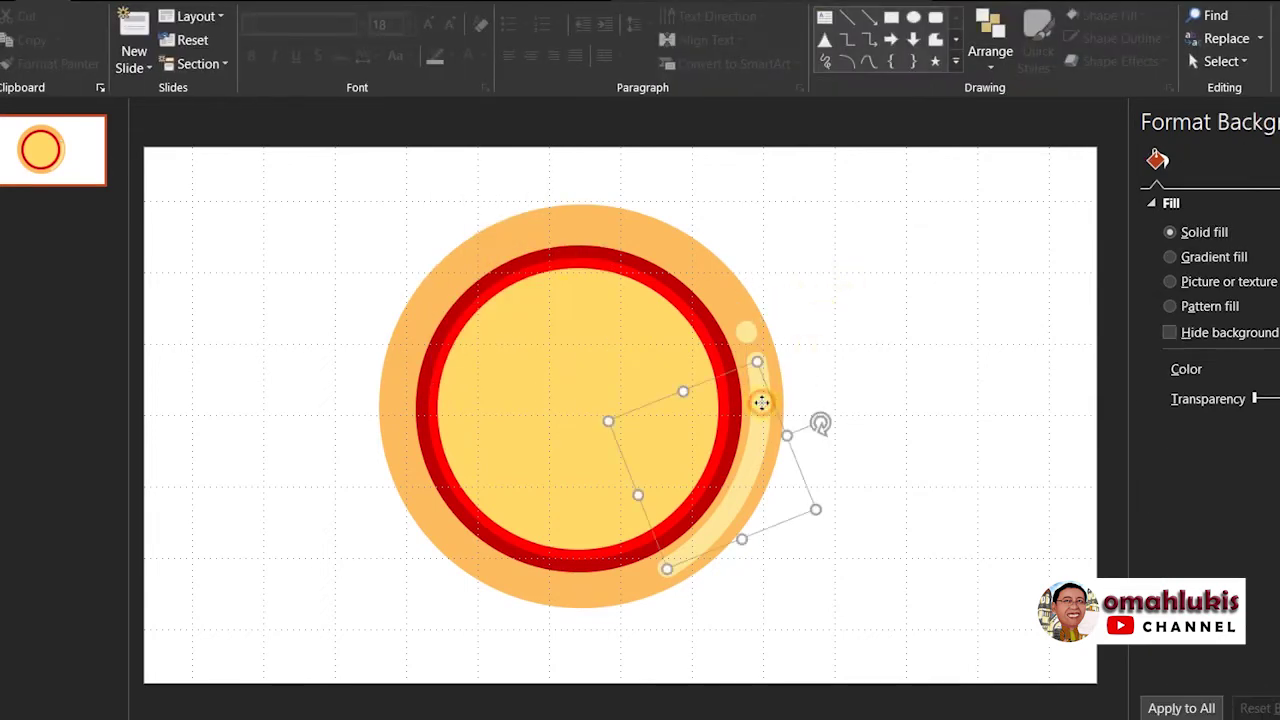
{"action": "left_click", "coordinate": [838, 302]}
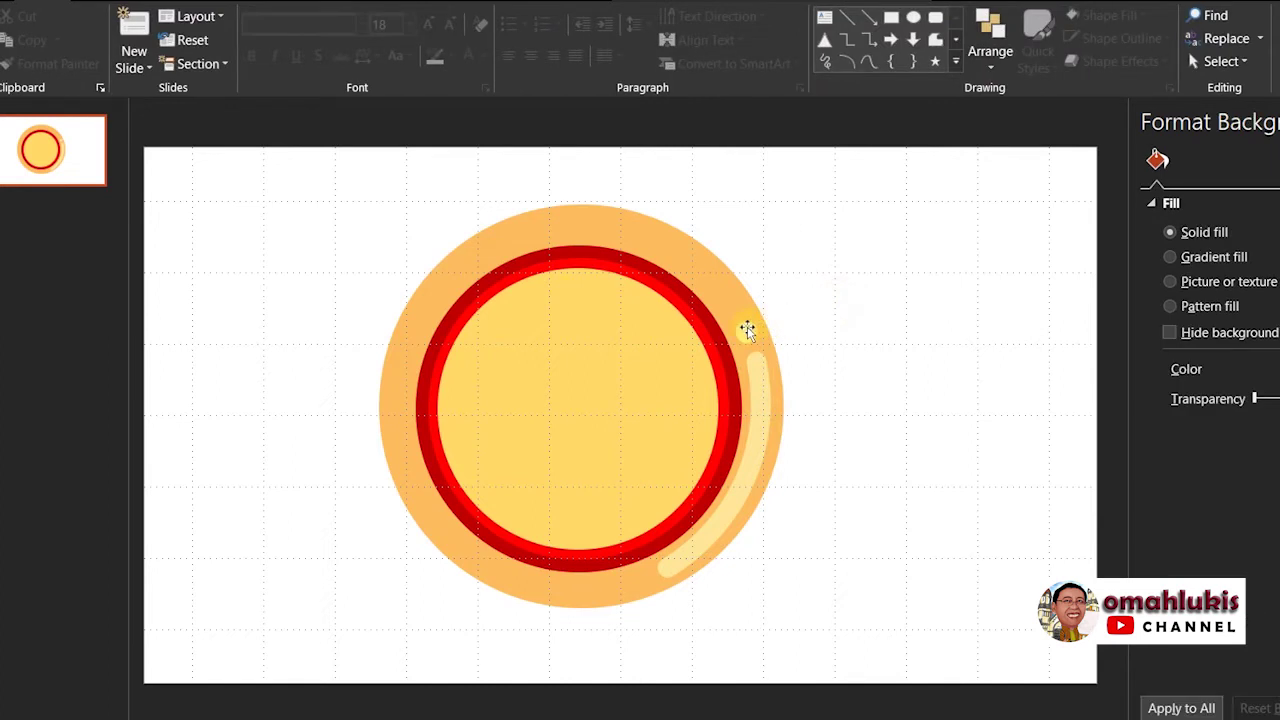
{"action": "left_click", "coordinate": [748, 331]}
{"action": "left_click", "coordinate": [758, 446], "text": "shift"}
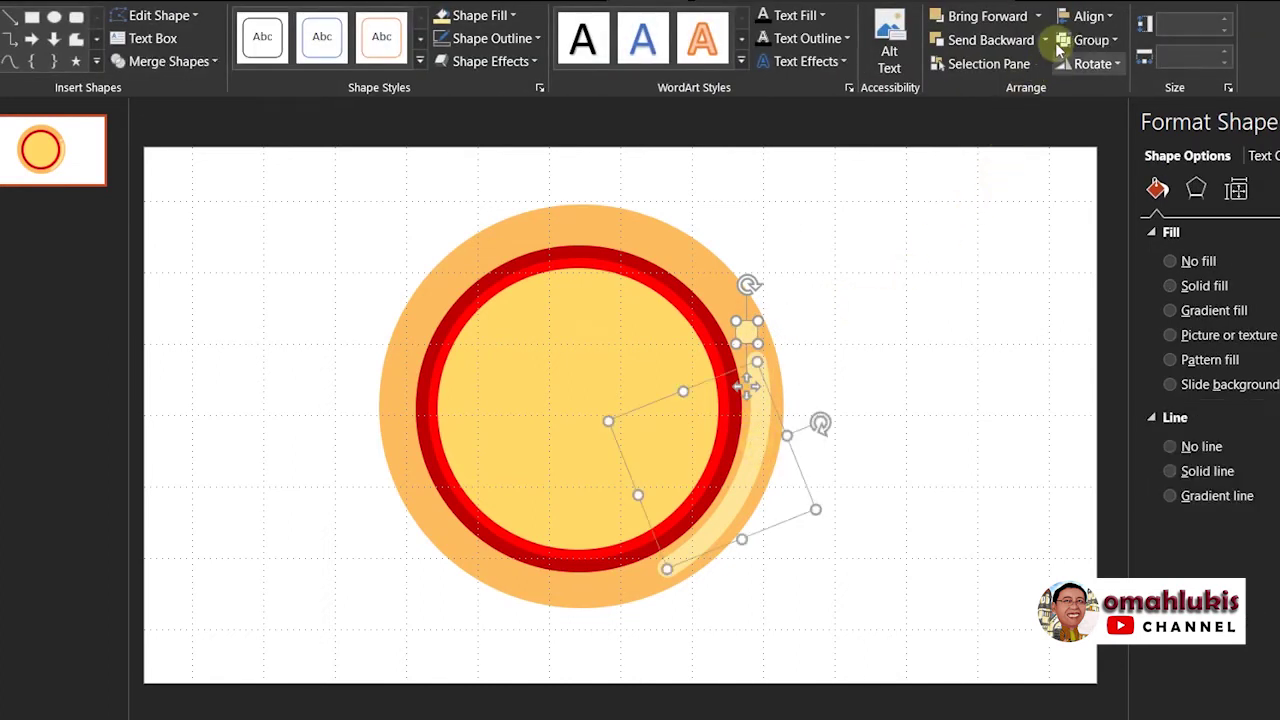
{"action": "left_click", "coordinate": [1089, 40]}
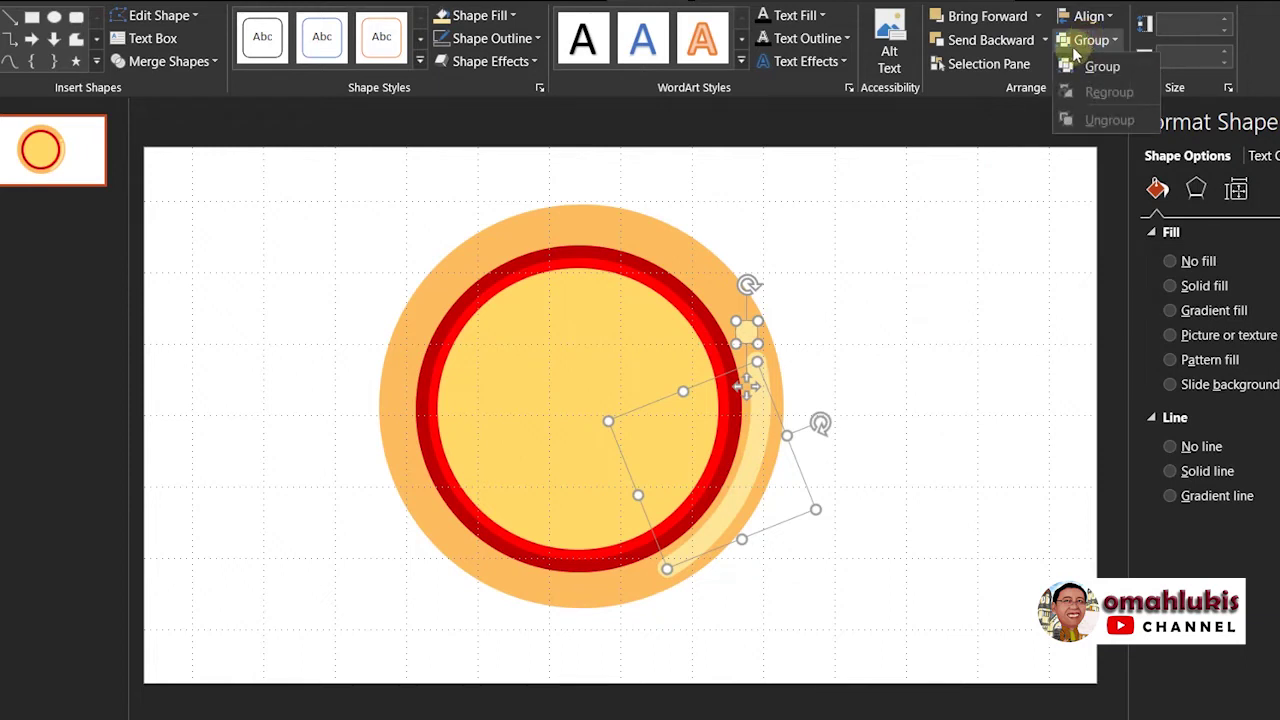
{"action": "left_click", "coordinate": [1100, 68]}
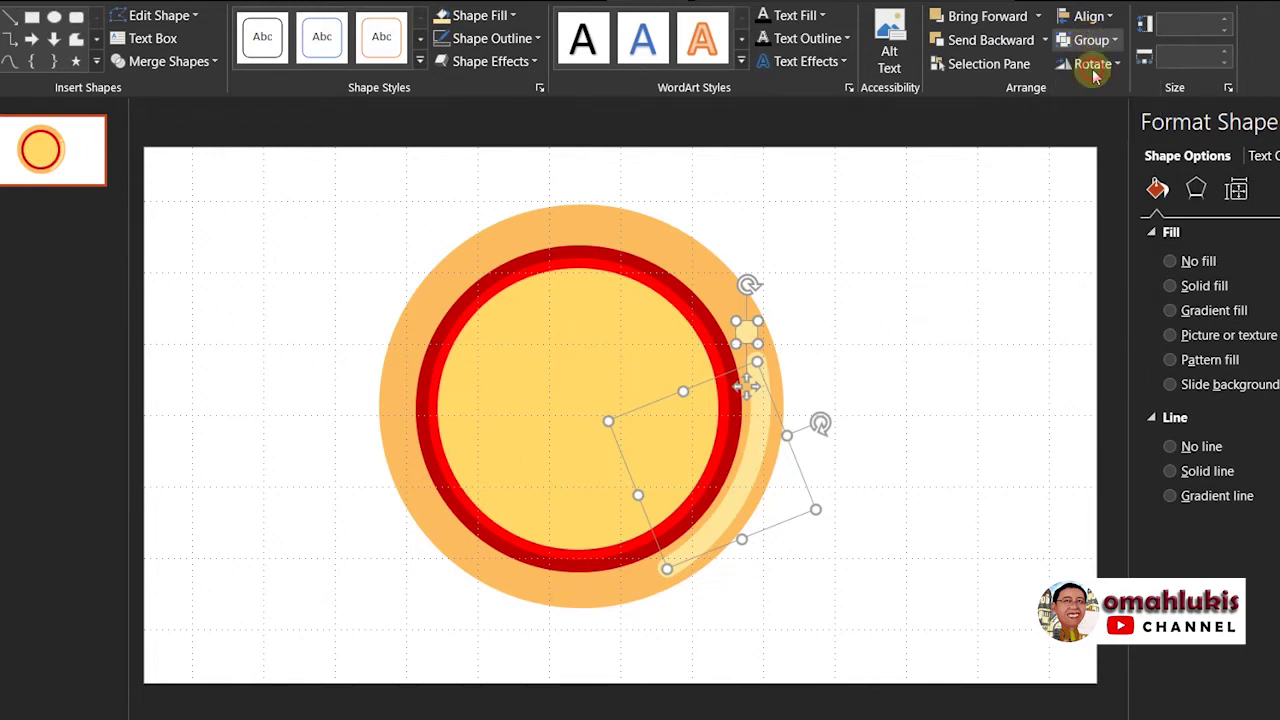
{"action": "left_click", "coordinate": [945, 228]}
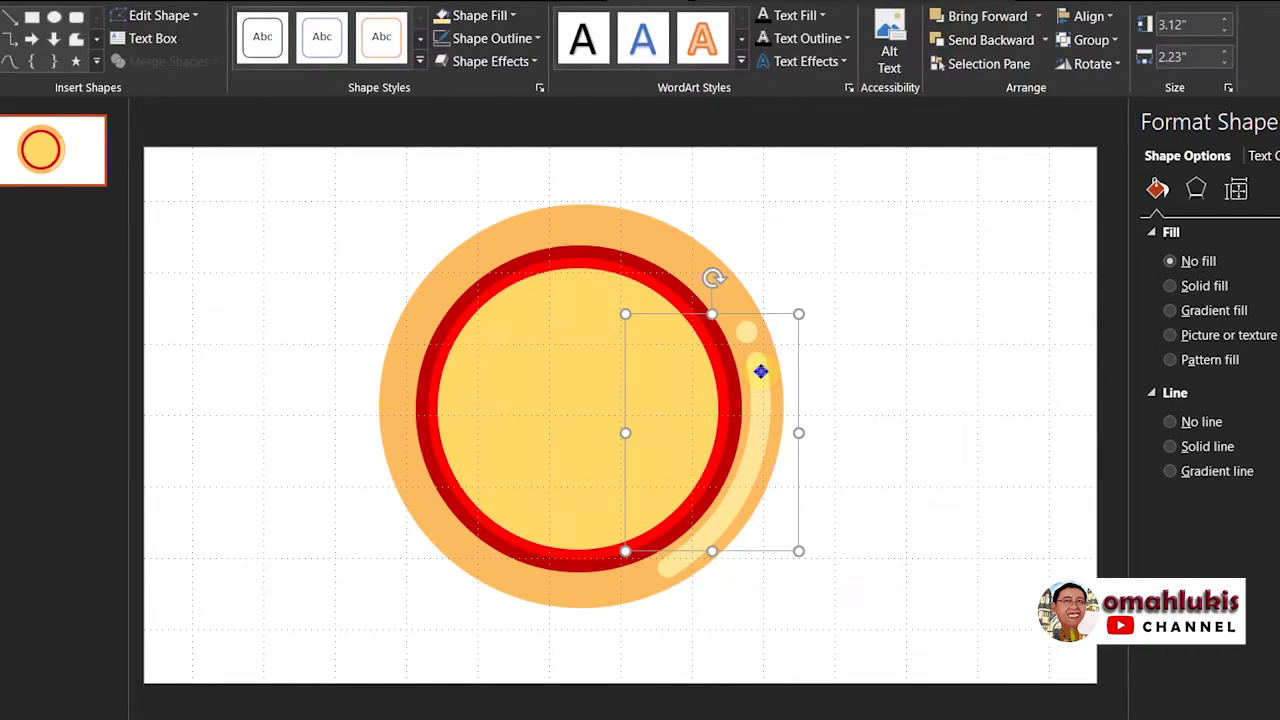
Step: Duplicate the grouped highlight to the right of the pizza and ungroup the copy
{"action": "left_click_drag", "start_coordinate": [761, 371], "coordinate": [850, 369]}
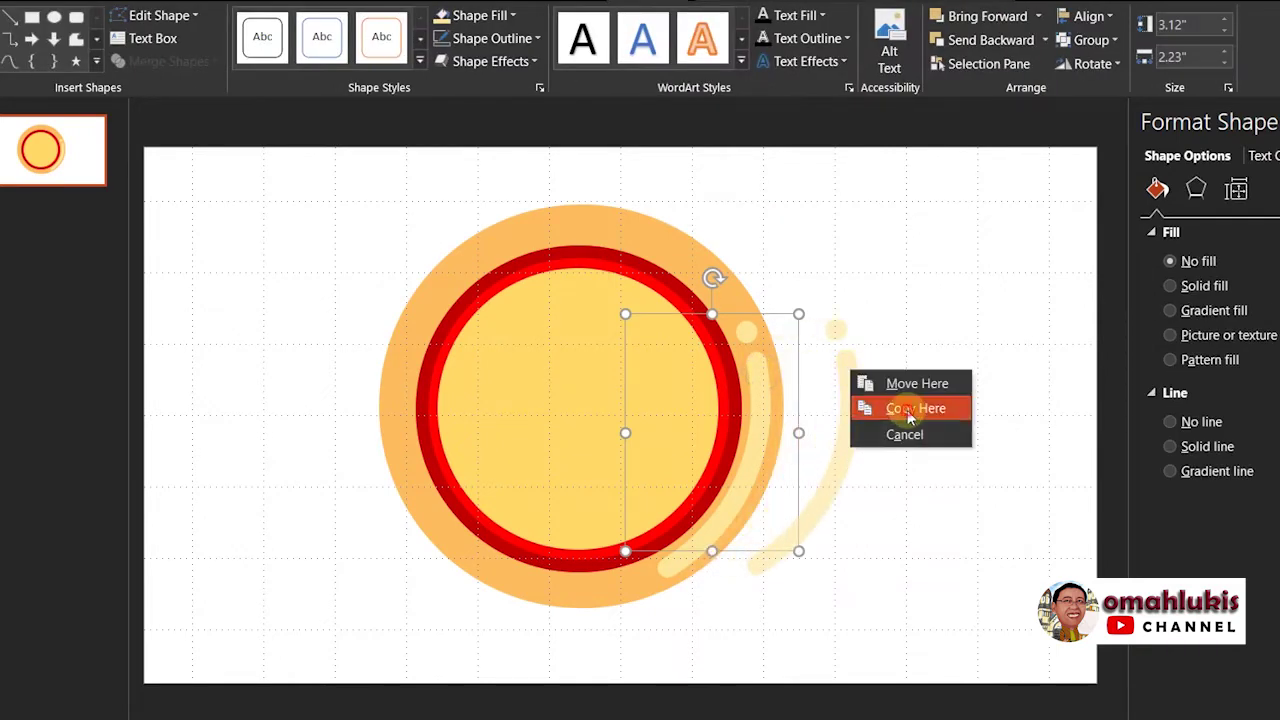
{"action": "left_click", "coordinate": [908, 409]}
{"action": "left_click_drag", "start_coordinate": [849, 411], "coordinate": [916, 396]}
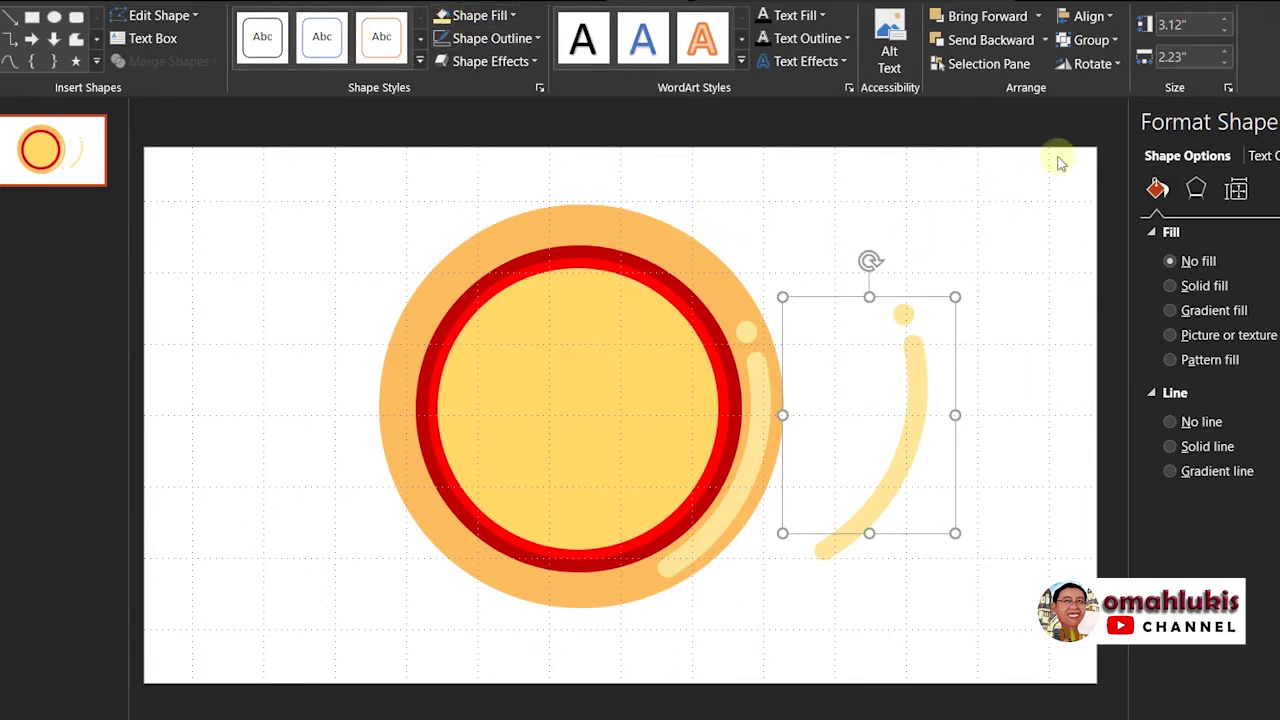
{"action": "left_click", "coordinate": [1088, 42]}
{"action": "left_click", "coordinate": [1095, 120]}
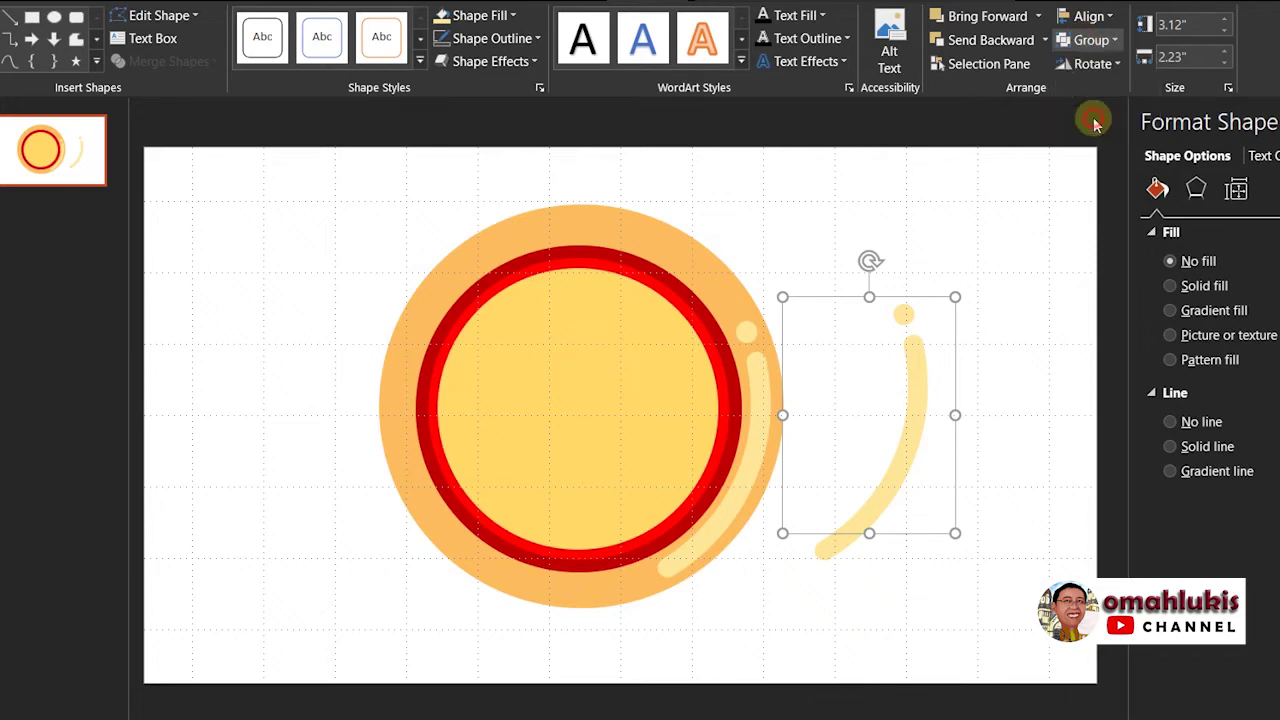
{"action": "left_click", "coordinate": [986, 216]}
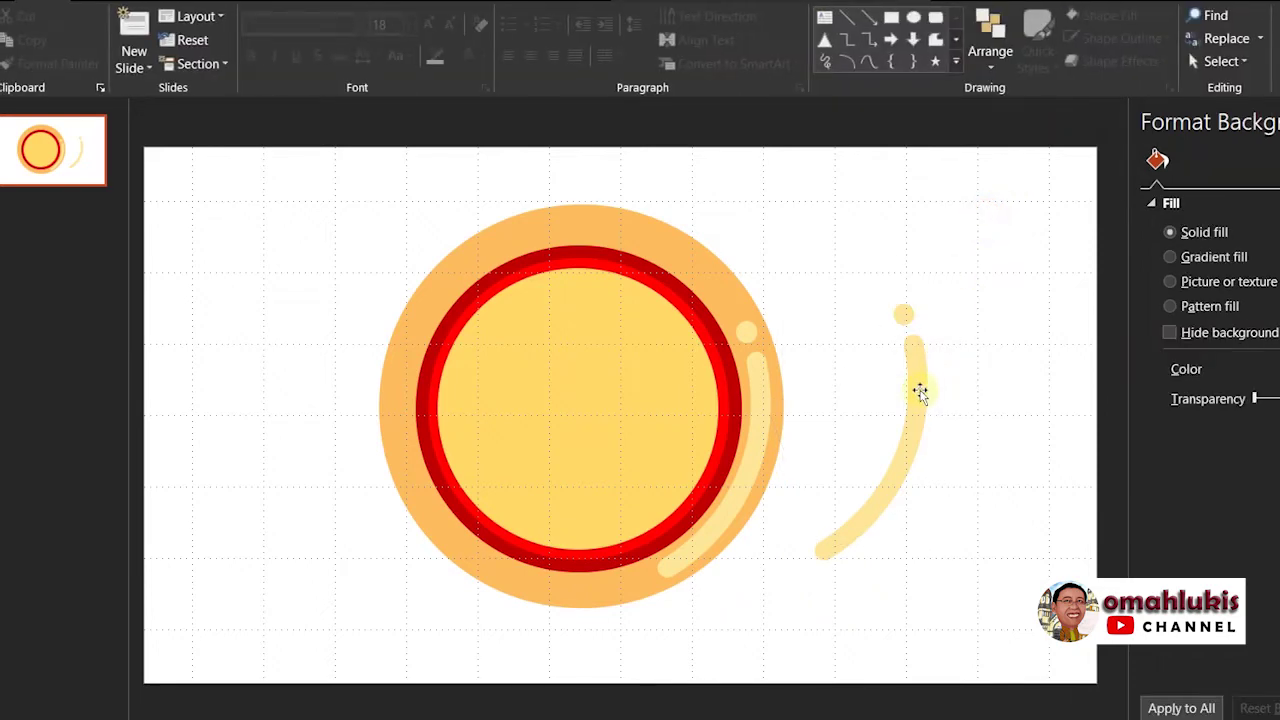
Step: Make the copied arc's outline dark orange and fill its small dot the same colour
{"action": "left_click", "coordinate": [920, 393]}
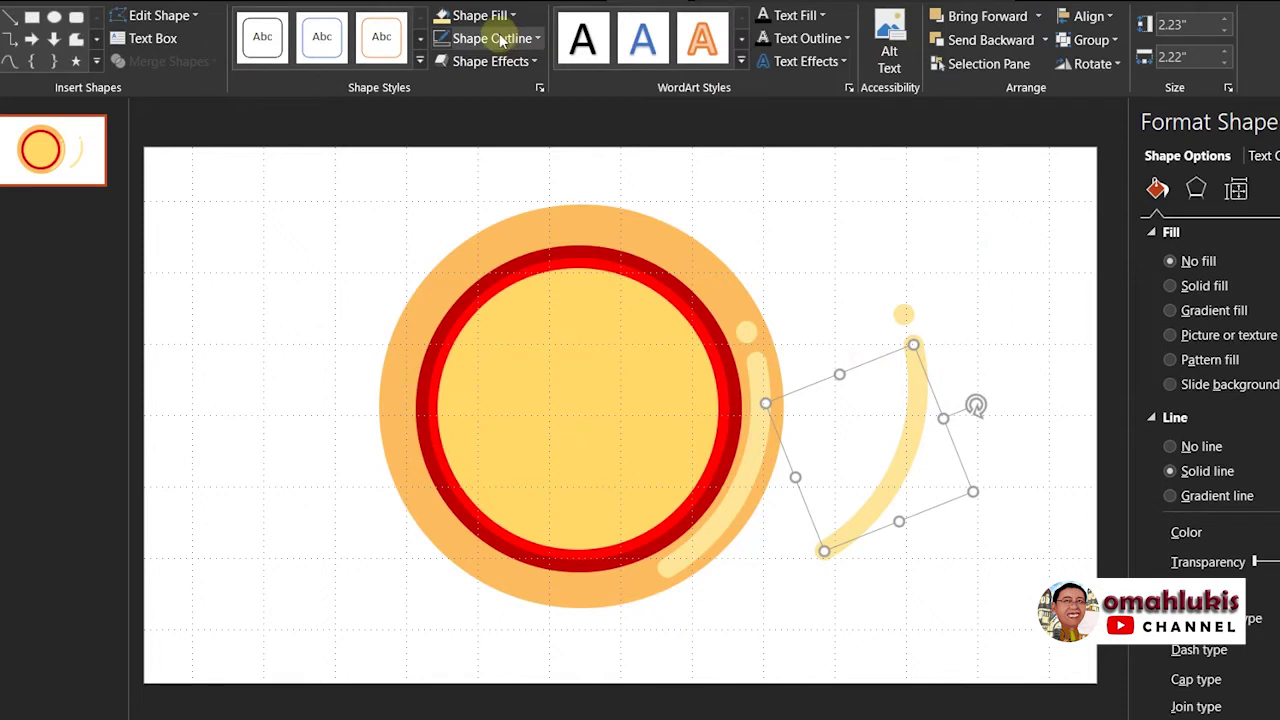
{"action": "left_click", "coordinate": [503, 38]}
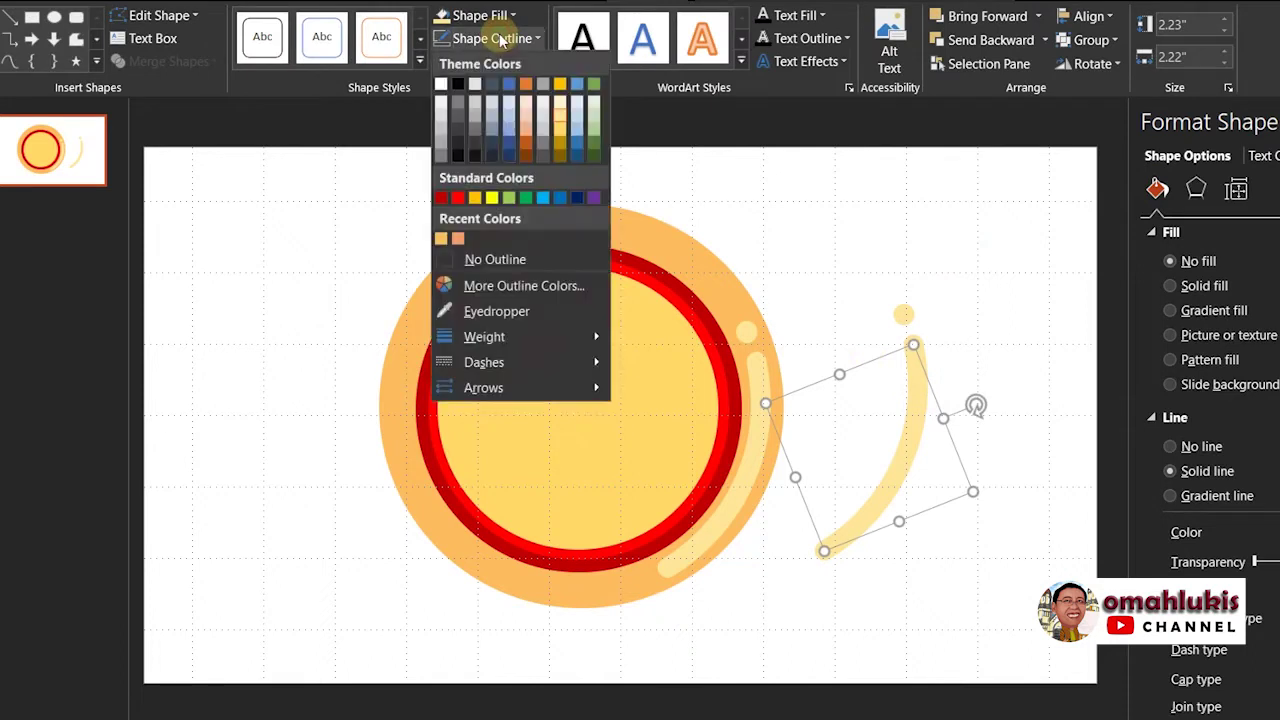
{"action": "left_click", "coordinate": [527, 142]}
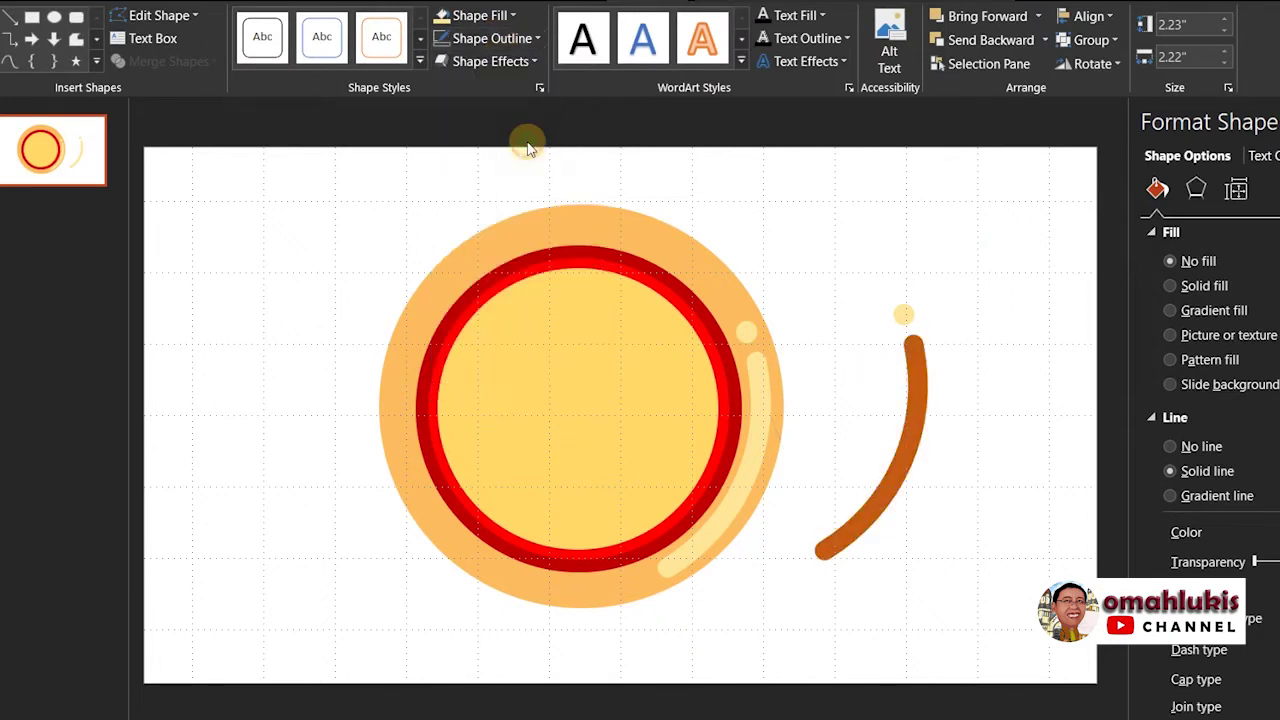
{"action": "left_click", "coordinate": [918, 390]}
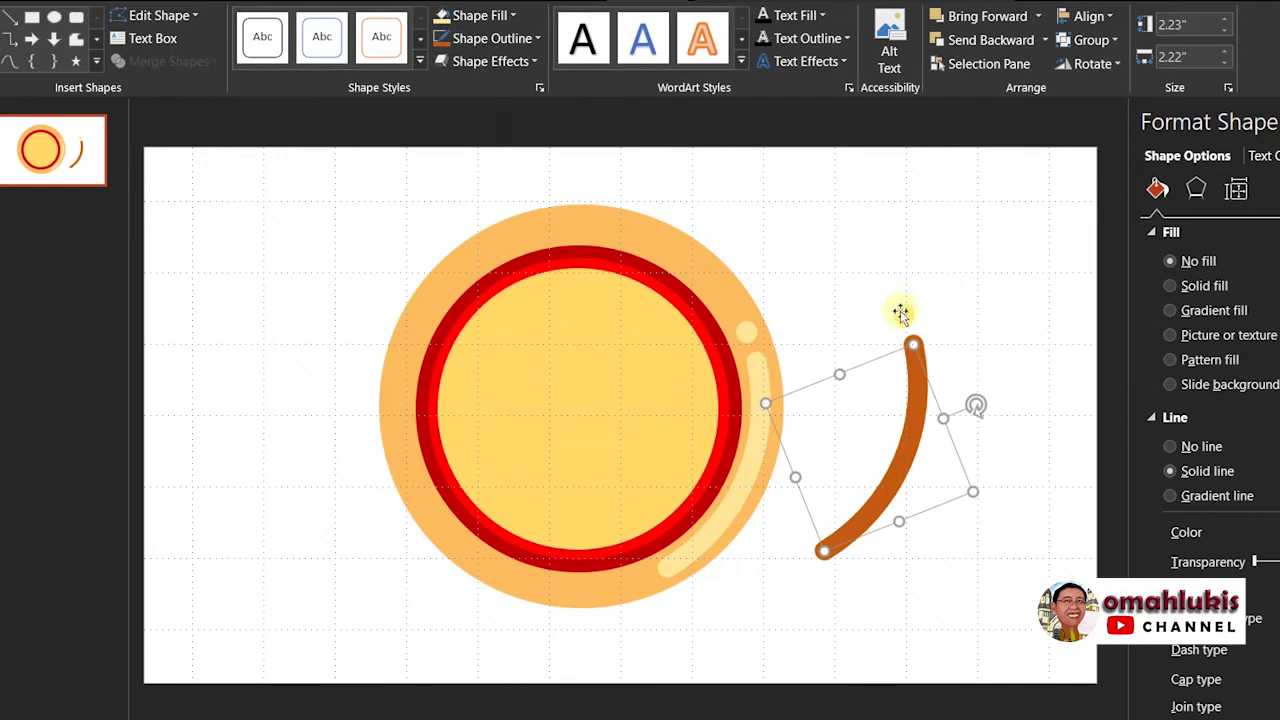
{"action": "left_click_drag", "start_coordinate": [893, 304], "coordinate": [916, 327]}
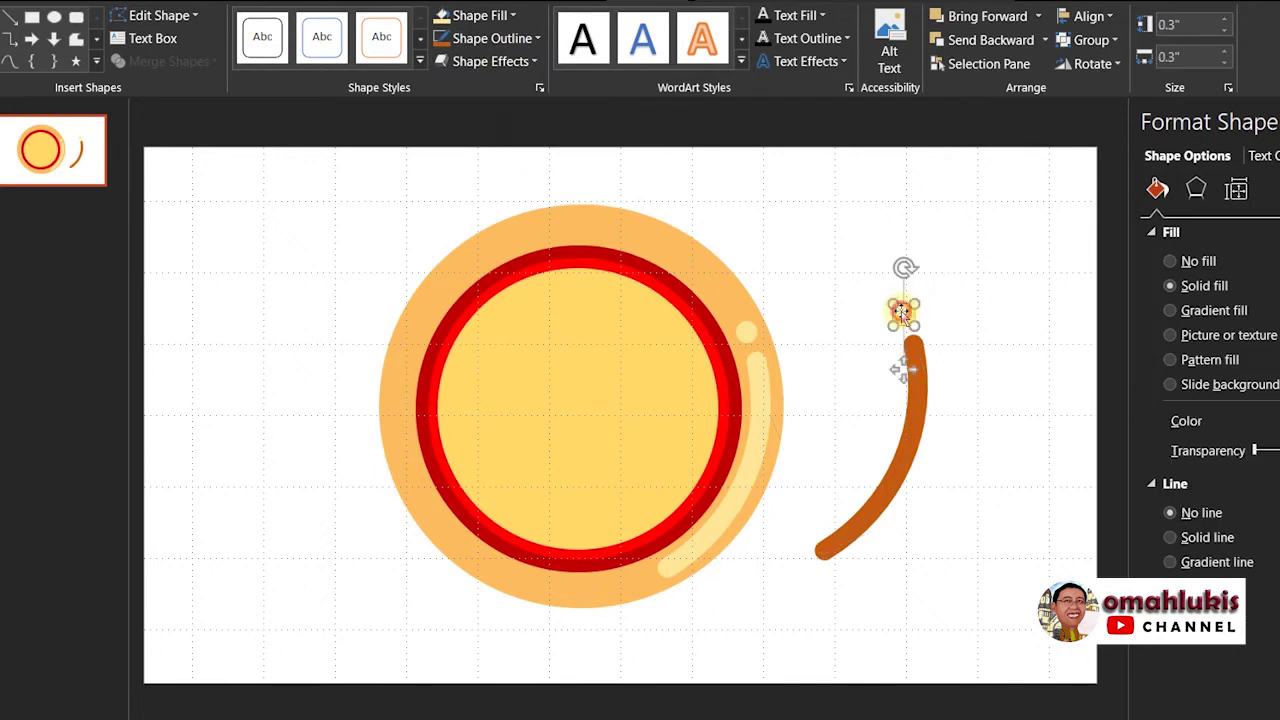
{"action": "left_click", "coordinate": [480, 17]}
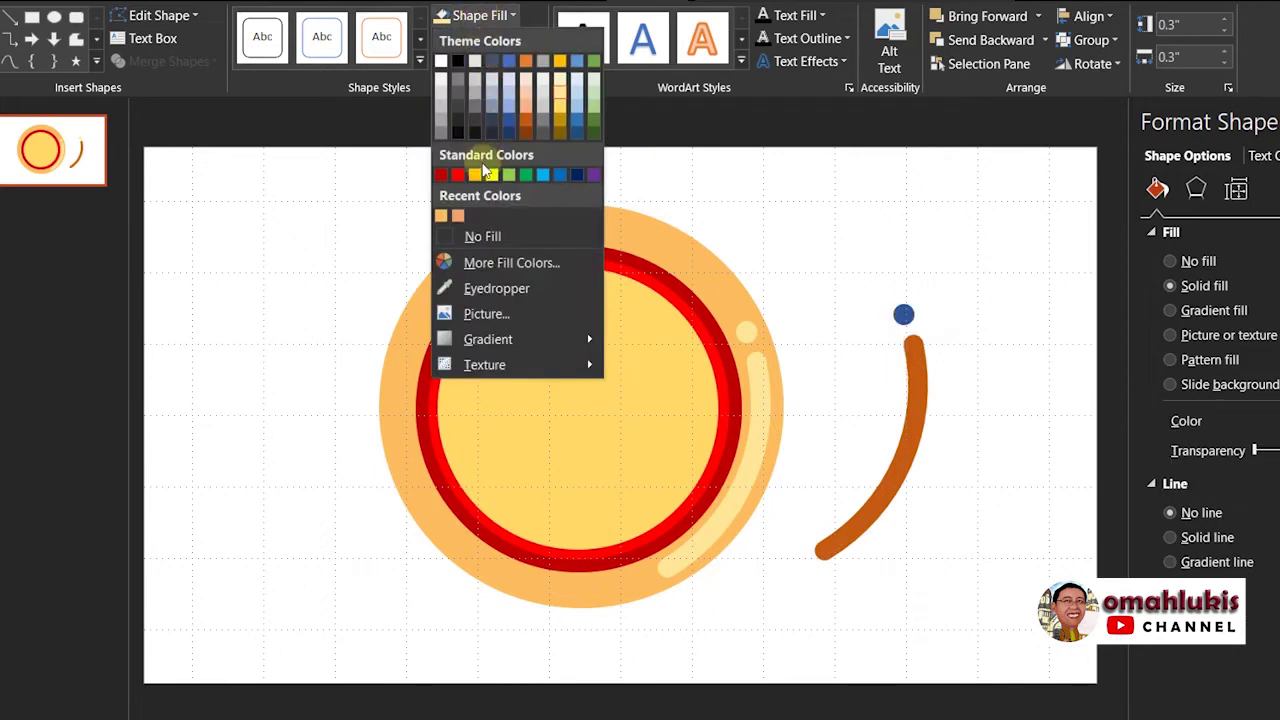
{"action": "left_click", "coordinate": [524, 116]}
{"action": "left_click", "coordinate": [946, 232]}
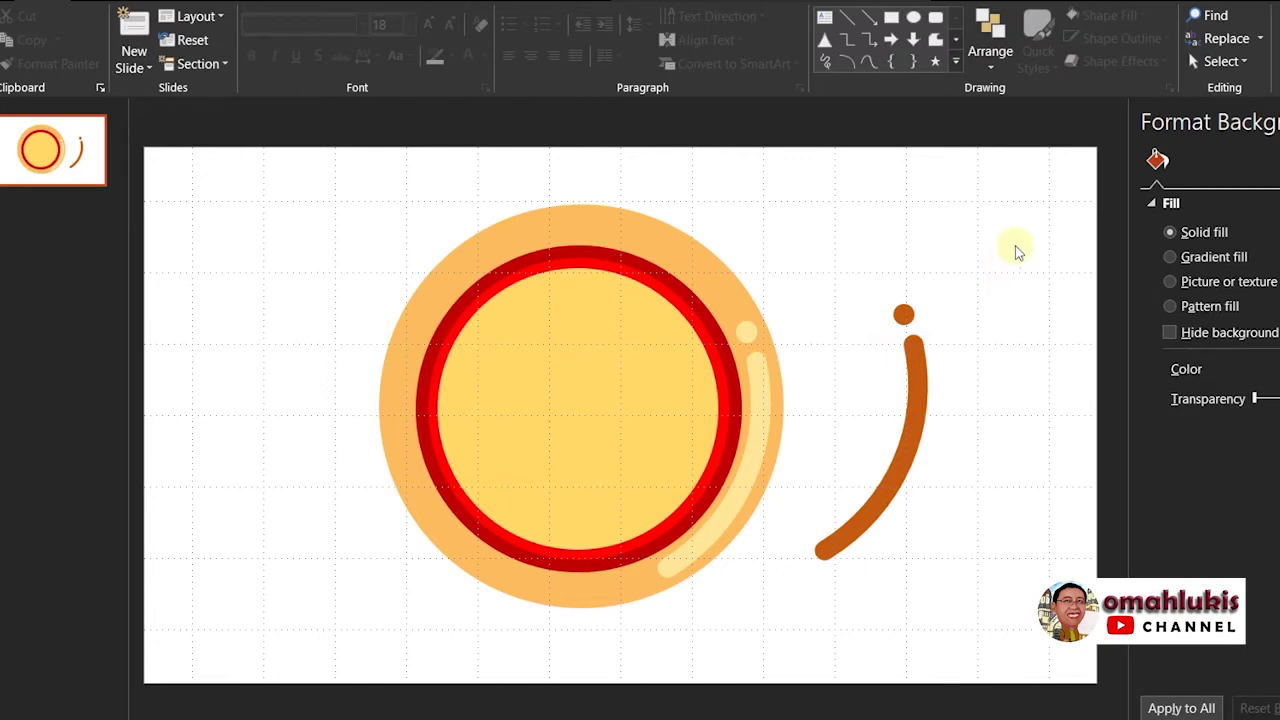
{"action": "left_click", "coordinate": [904, 315]}
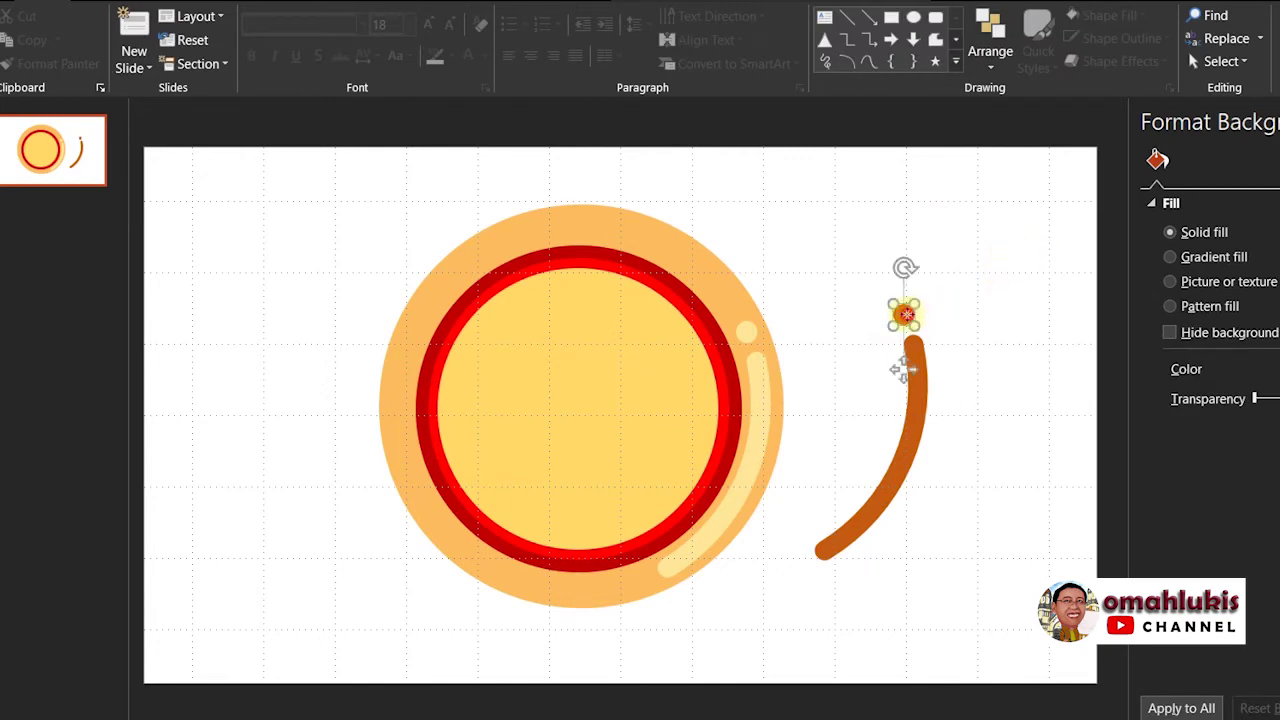
{"action": "left_click", "coordinate": [912, 400], "text": "shift"}
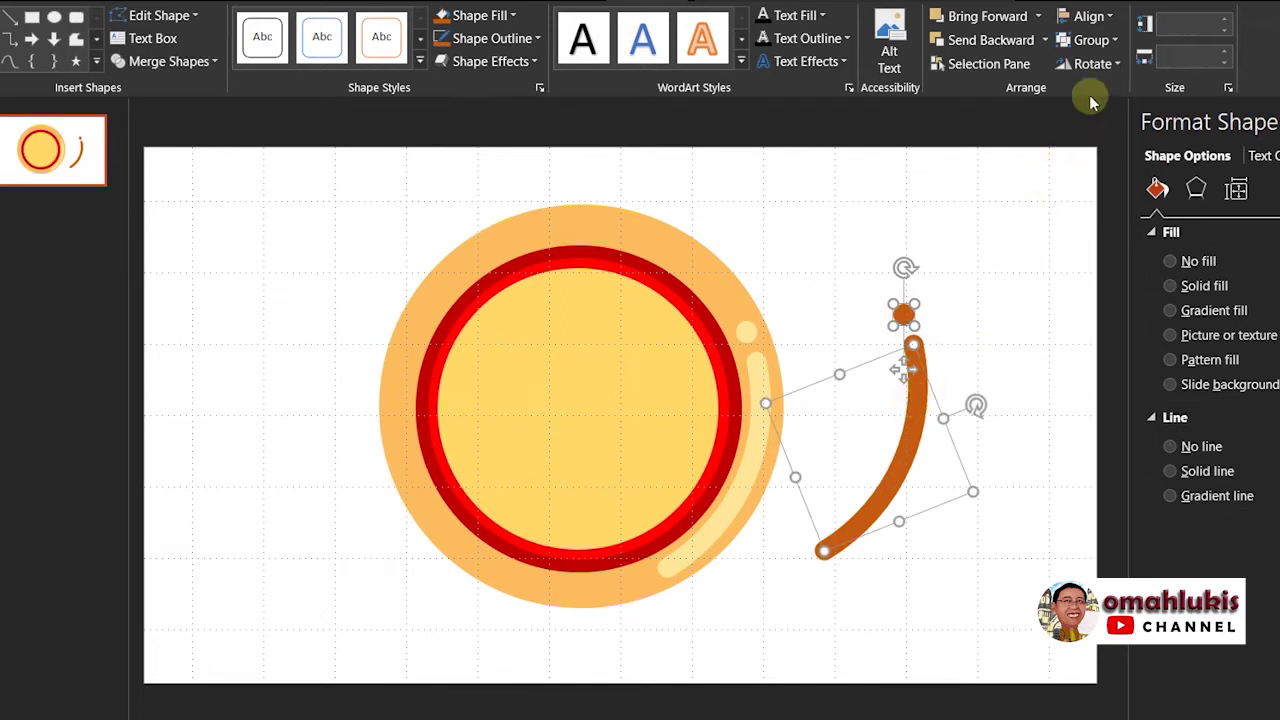
{"action": "left_click", "coordinate": [1088, 40]}
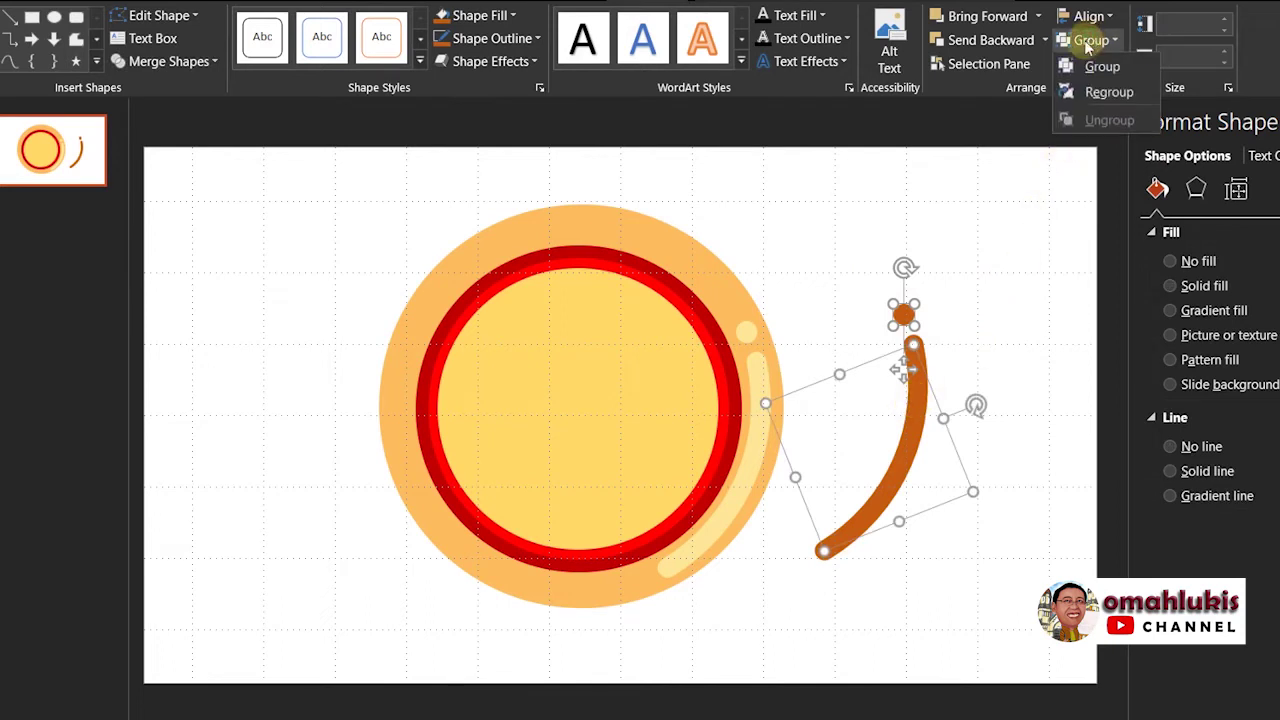
{"action": "left_click", "coordinate": [1024, 285]}
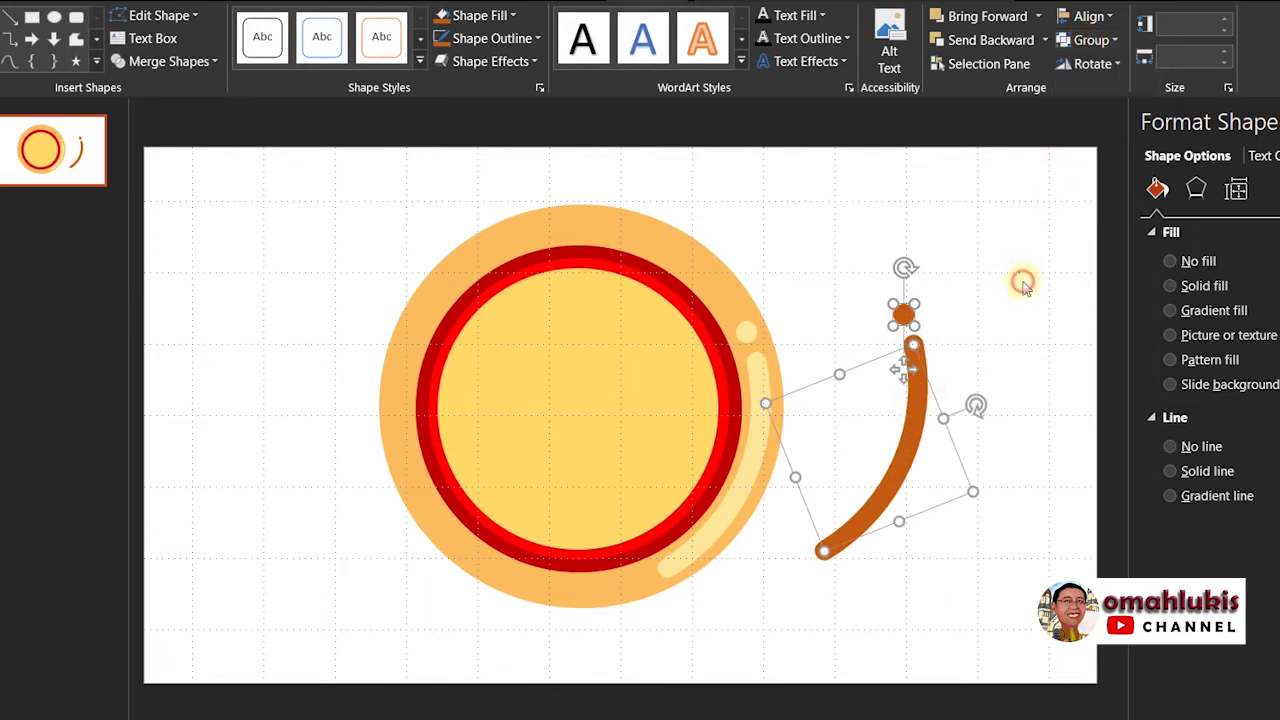
{"action": "left_click", "coordinate": [1004, 322]}
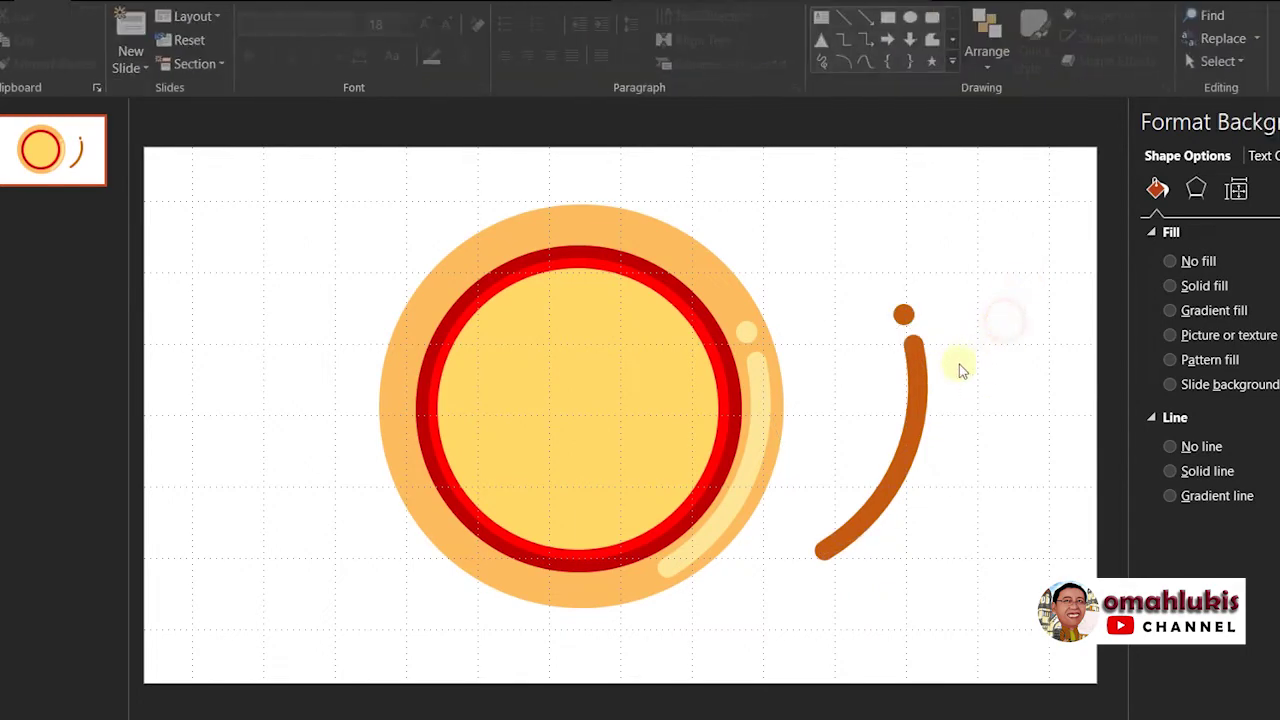
{"action": "left_click_drag", "start_coordinate": [921, 380], "coordinate": [566, 341]}
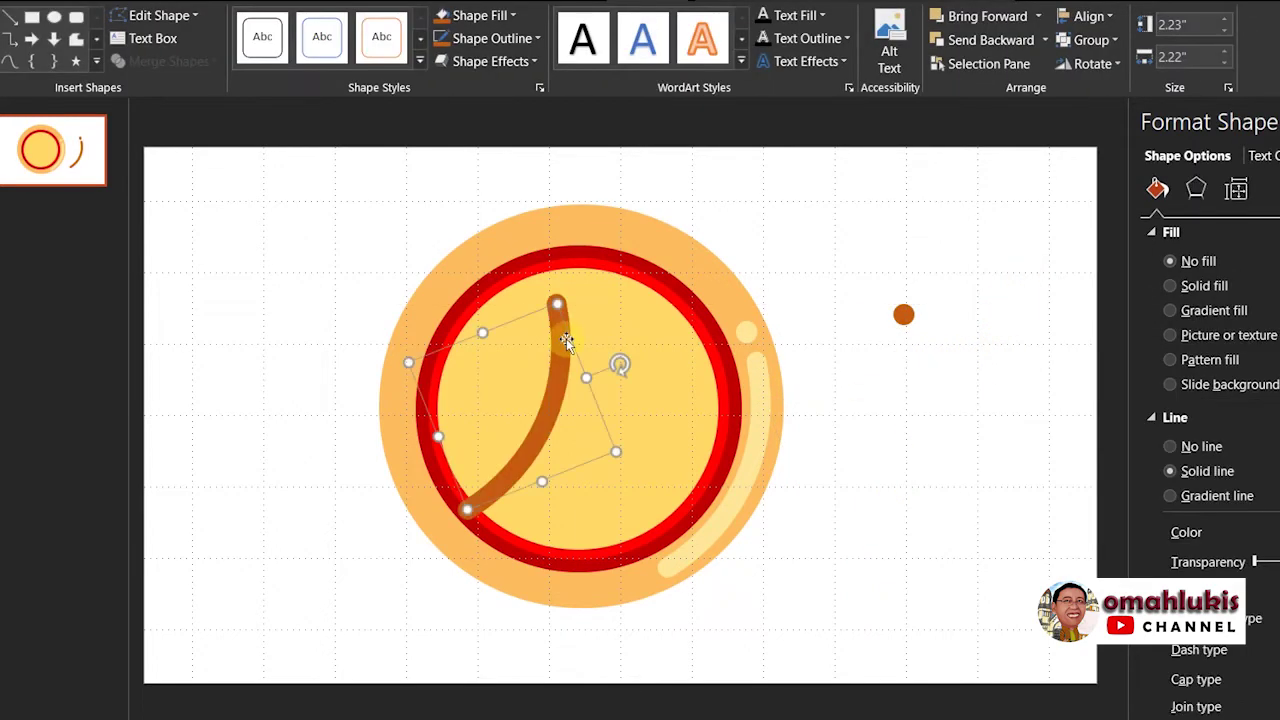
{"action": "key", "text": "ctrl+z"}
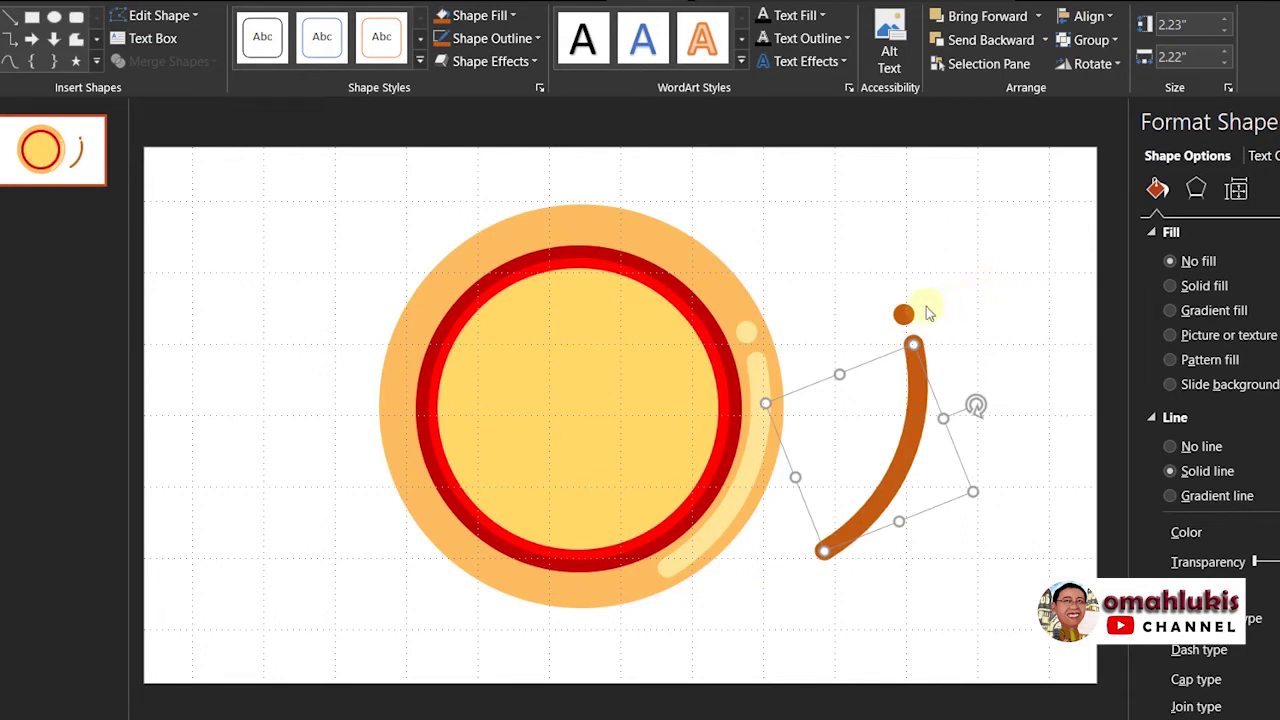
Step: Group the orange arc together with its small dot
{"action": "left_click", "coordinate": [904, 313], "text": "shift"}
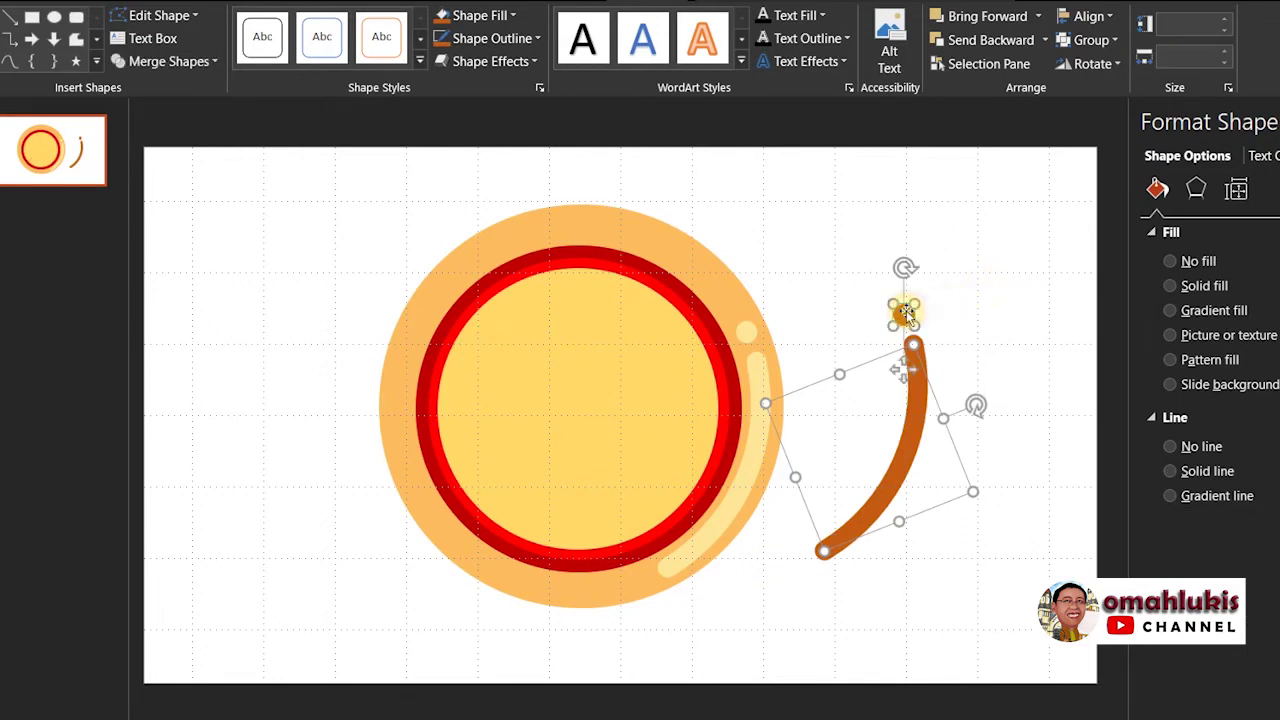
{"action": "left_click", "coordinate": [1085, 45]}
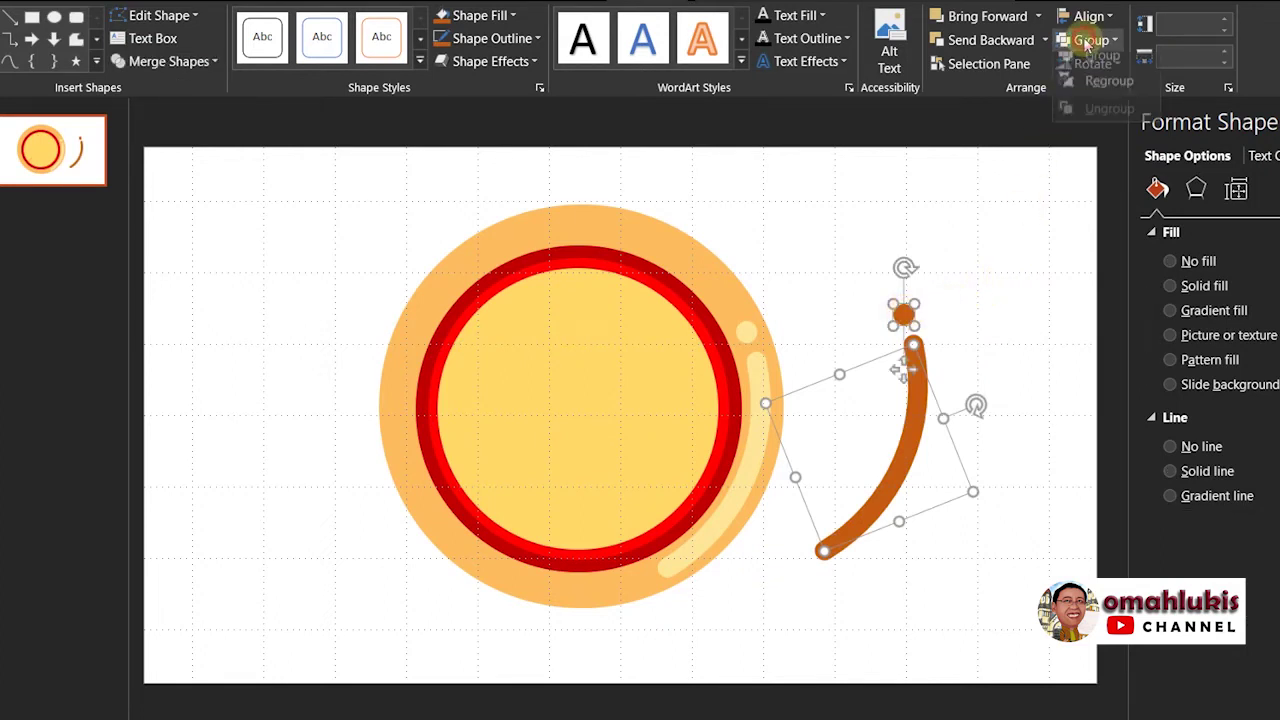
{"action": "left_click", "coordinate": [1100, 68]}
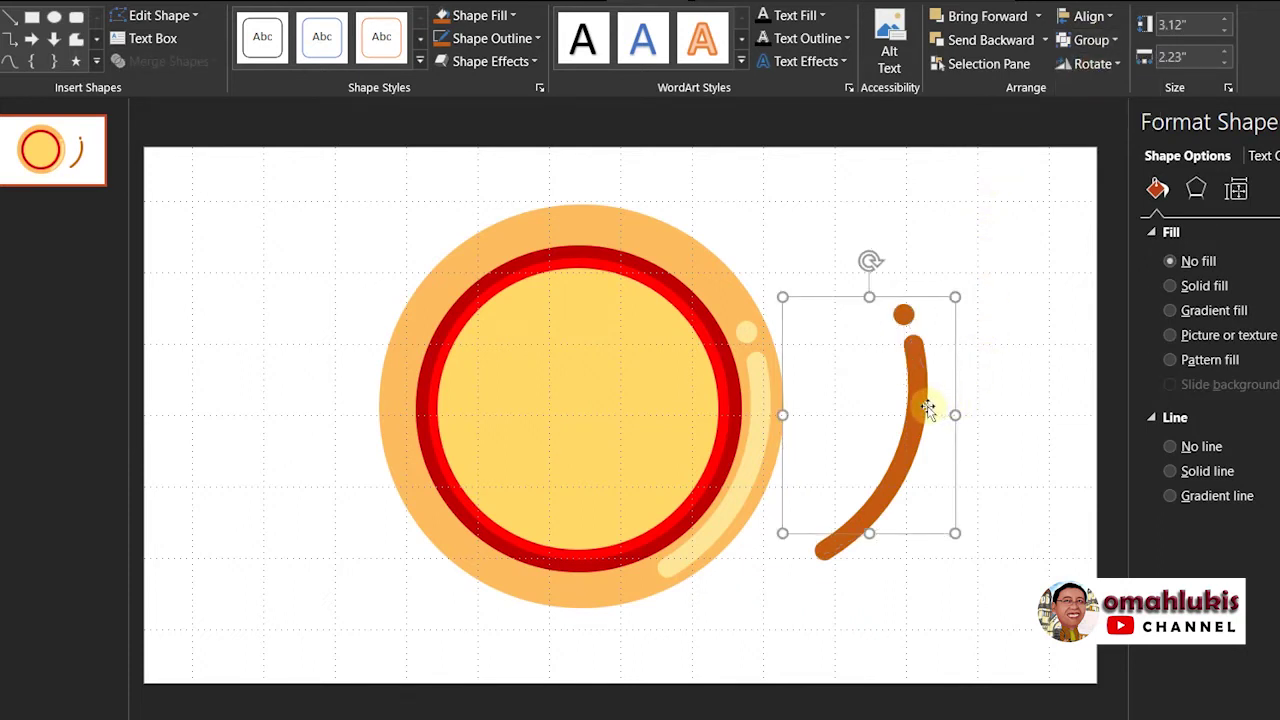
Step: Move the arc group onto the pizza, rotate it and nudge it onto the crust's upper-left edge
{"action": "left_click_drag", "start_coordinate": [923, 406], "coordinate": [565, 373]}
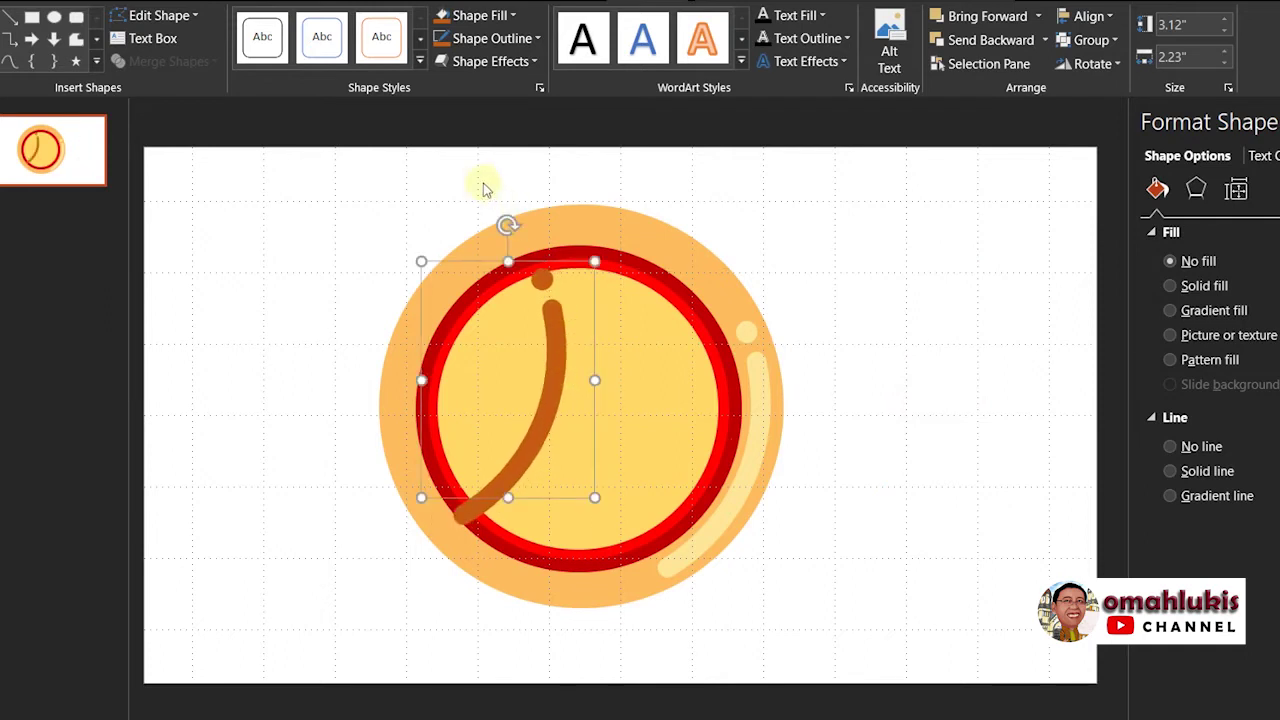
{"action": "mouse_move", "coordinate": [508, 224]}
{"action": "left_mouse_down"}
{"action": "mouse_move", "coordinate": [463, 533]}
{"action": "mouse_move", "coordinate": [486, 540]}
{"action": "left_mouse_up"}
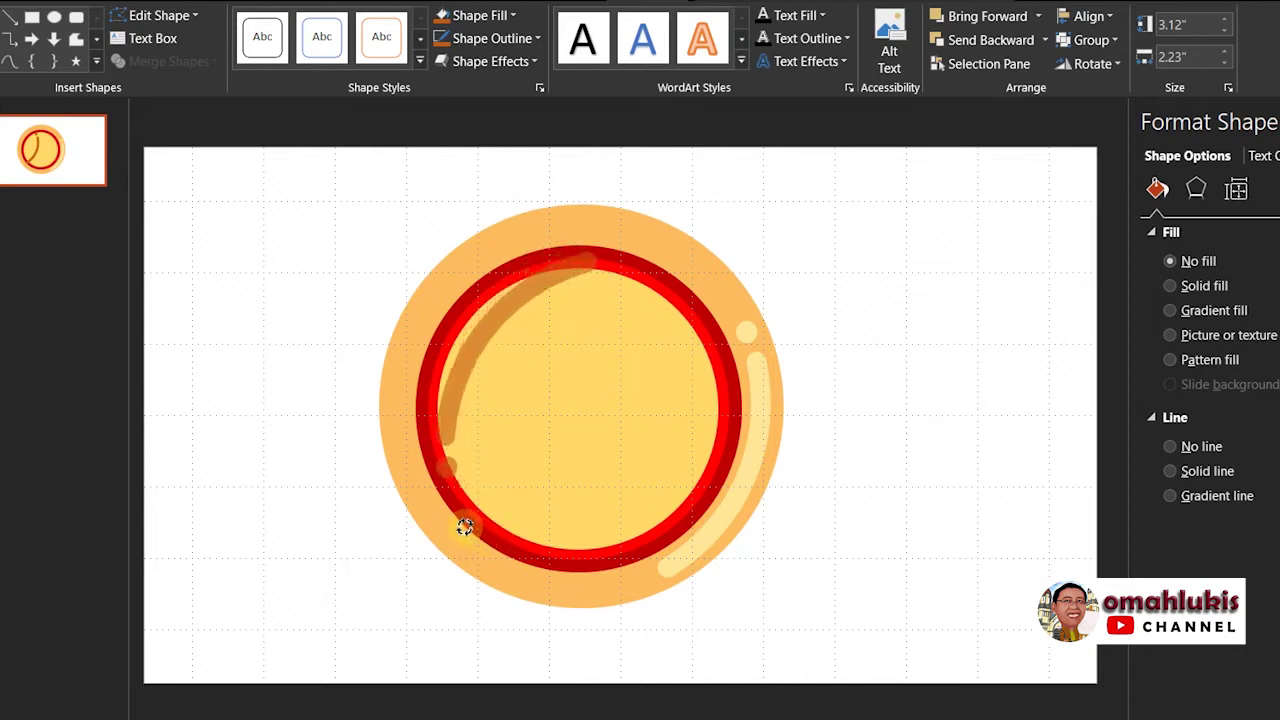
{"action": "left_click_drag", "start_coordinate": [486, 540], "coordinate": [465, 527]}
{"action": "left_click_drag", "start_coordinate": [490, 337], "coordinate": [439, 299]}
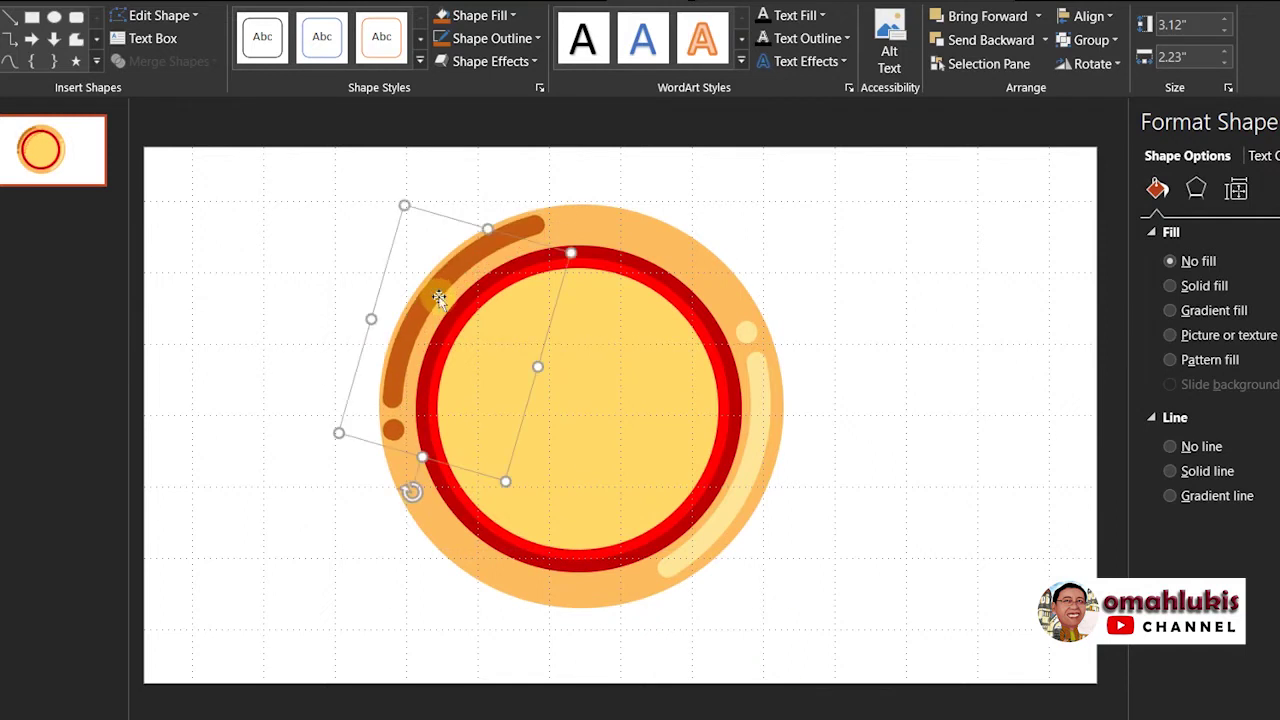
{"action": "key", "text": "ctrl+Right"}
{"action": "key", "text": "ctrl+Right"}
{"action": "key", "text": "ctrl+Down"}
{"action": "key", "text": "ctrl+Down"}
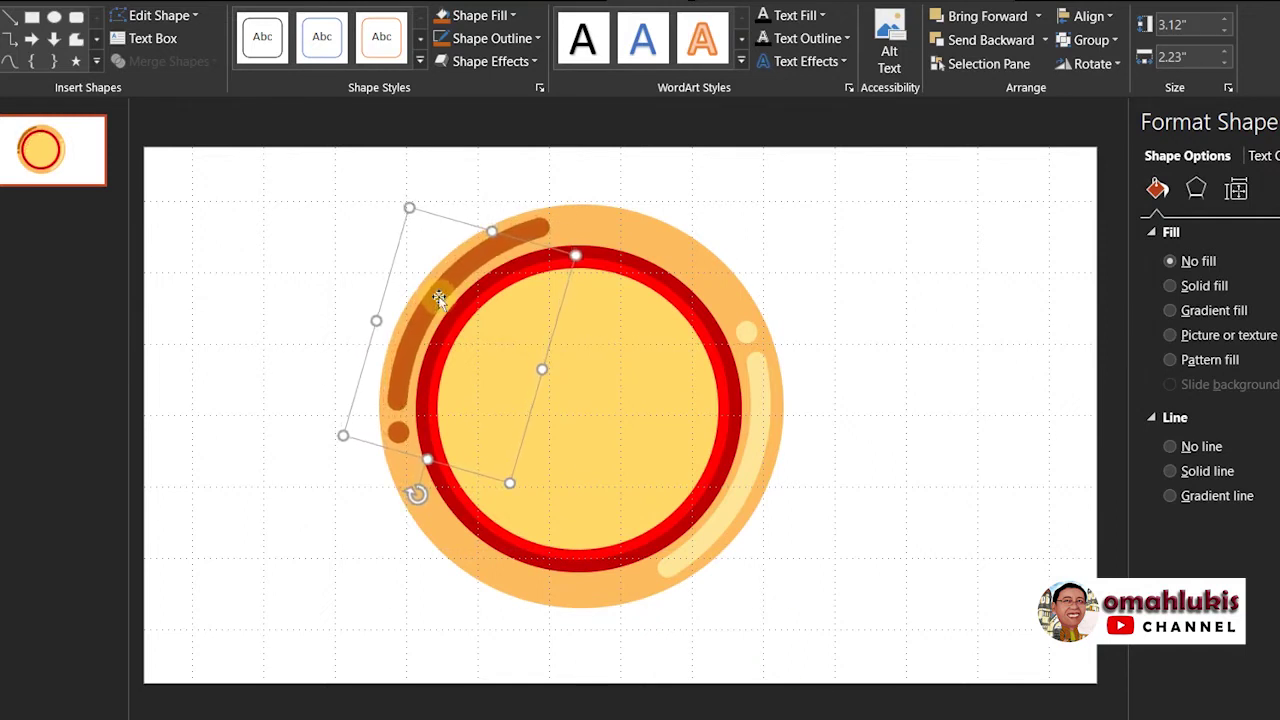
{"action": "left_click", "coordinate": [849, 333]}
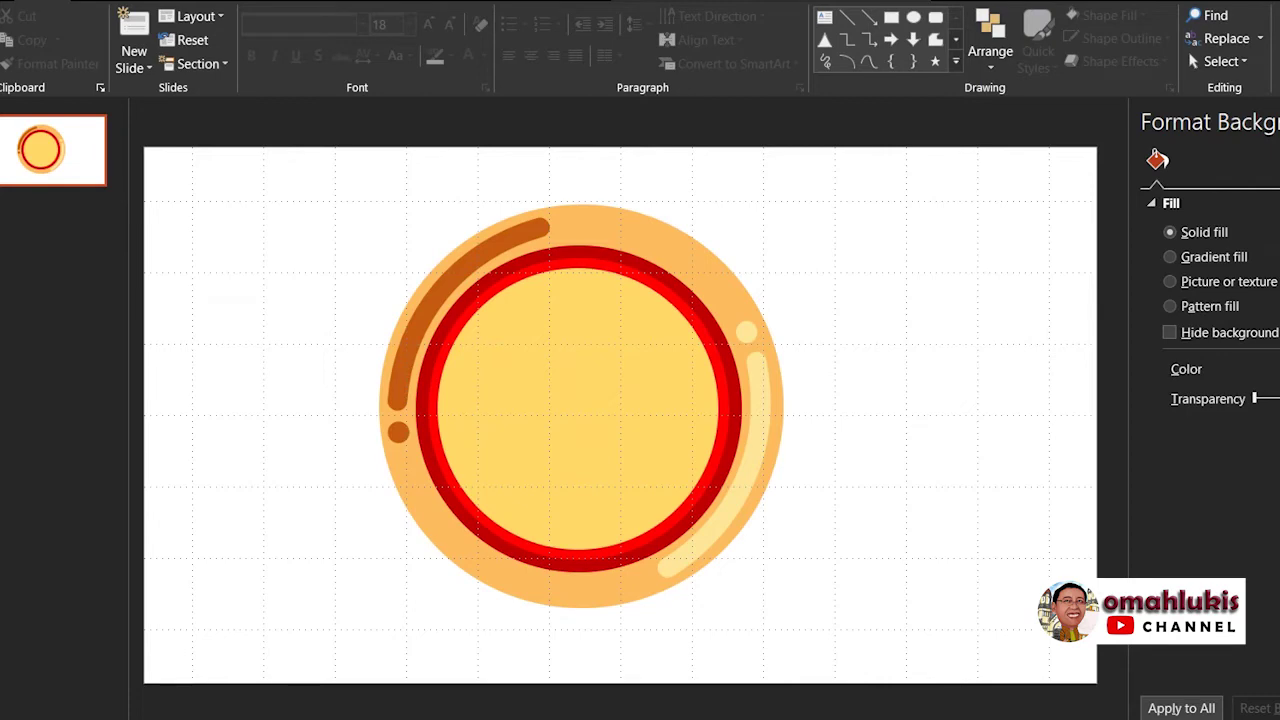
Step: Draw a closed five-point Curve freeform inside the cheese area, about 2.85" by 2.81"
{"action": "scroll", "coordinate": [620, 408], "scroll_direction": "up", "scroll_amount": 1}
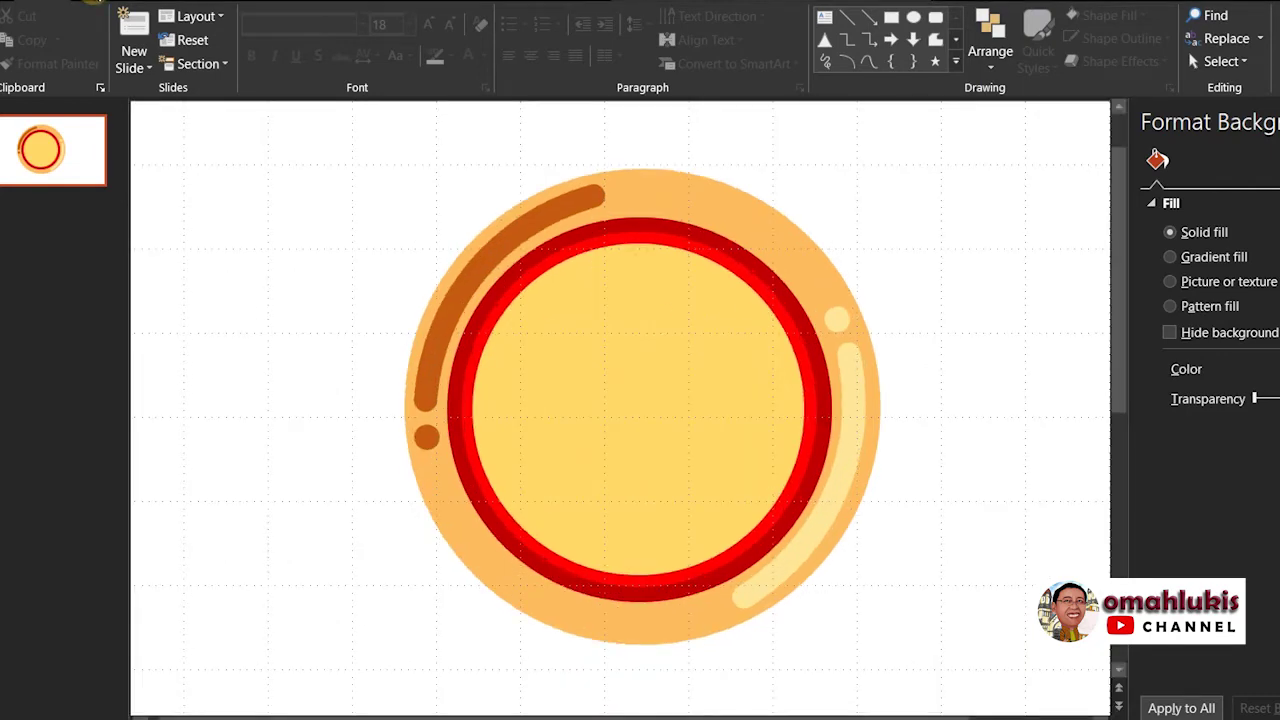
{"action": "left_click", "coordinate": [95, 1]}
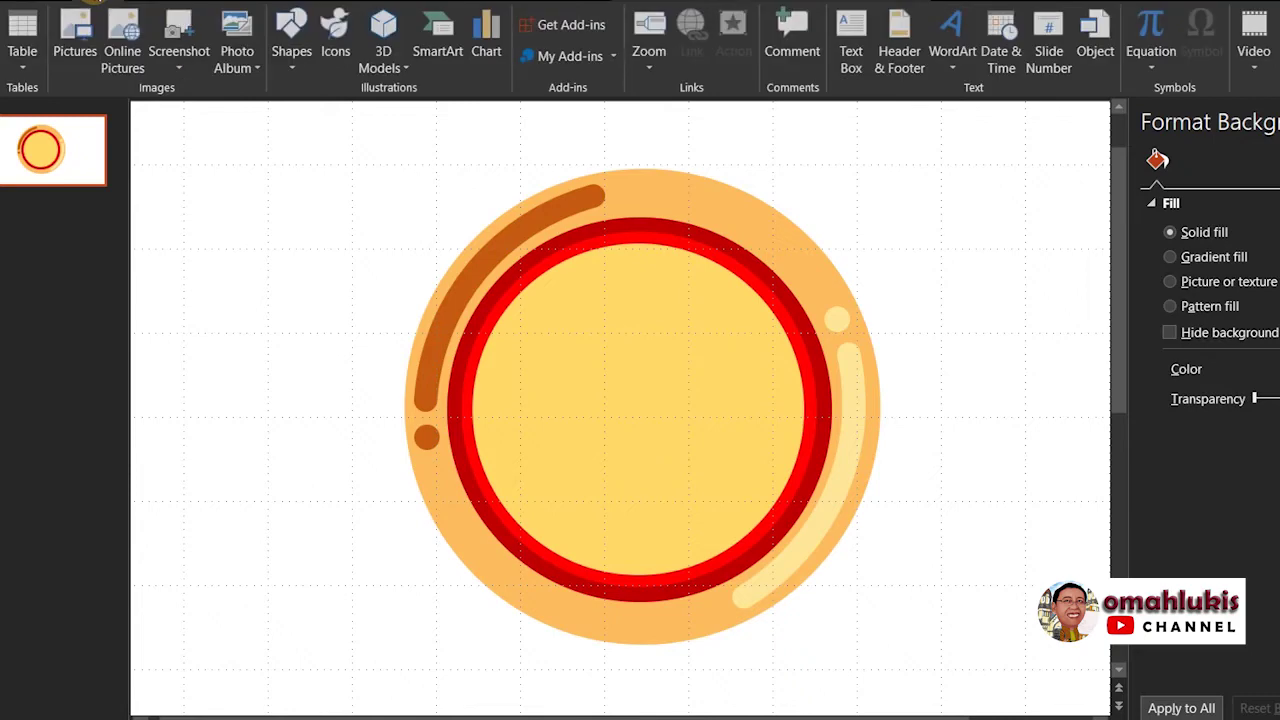
{"action": "left_click", "coordinate": [295, 32]}
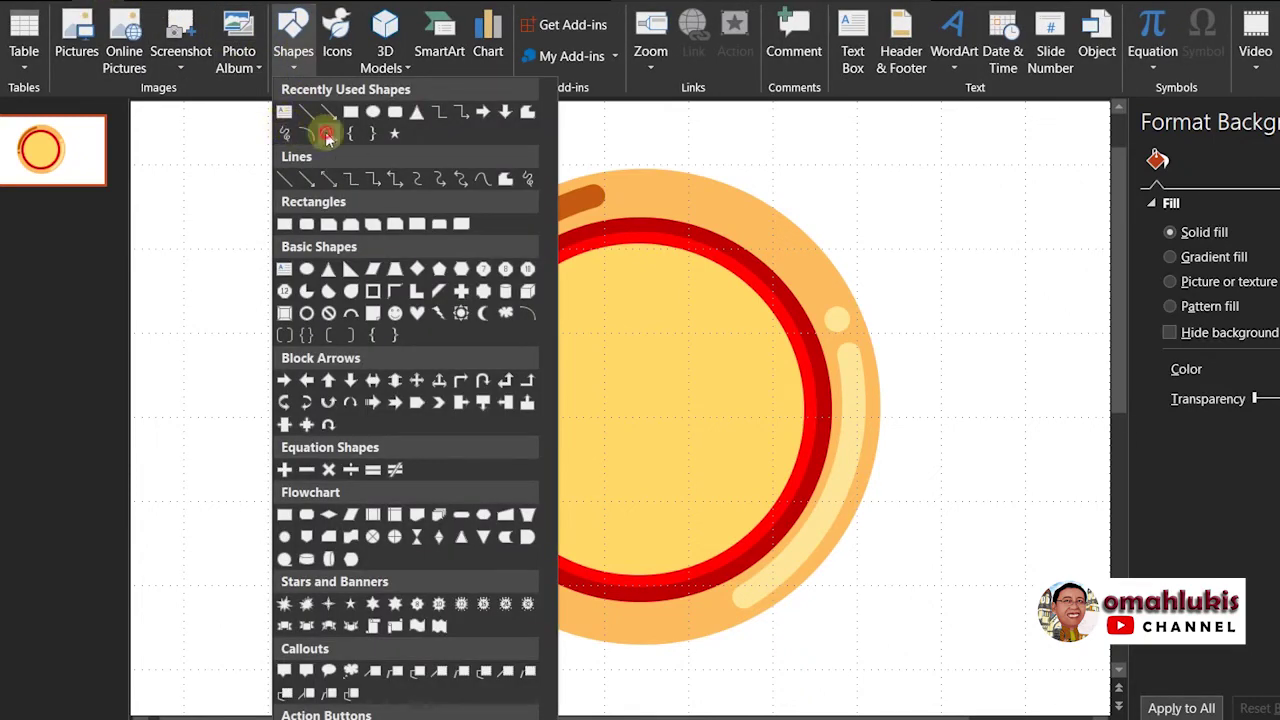
{"action": "left_click", "coordinate": [328, 133]}
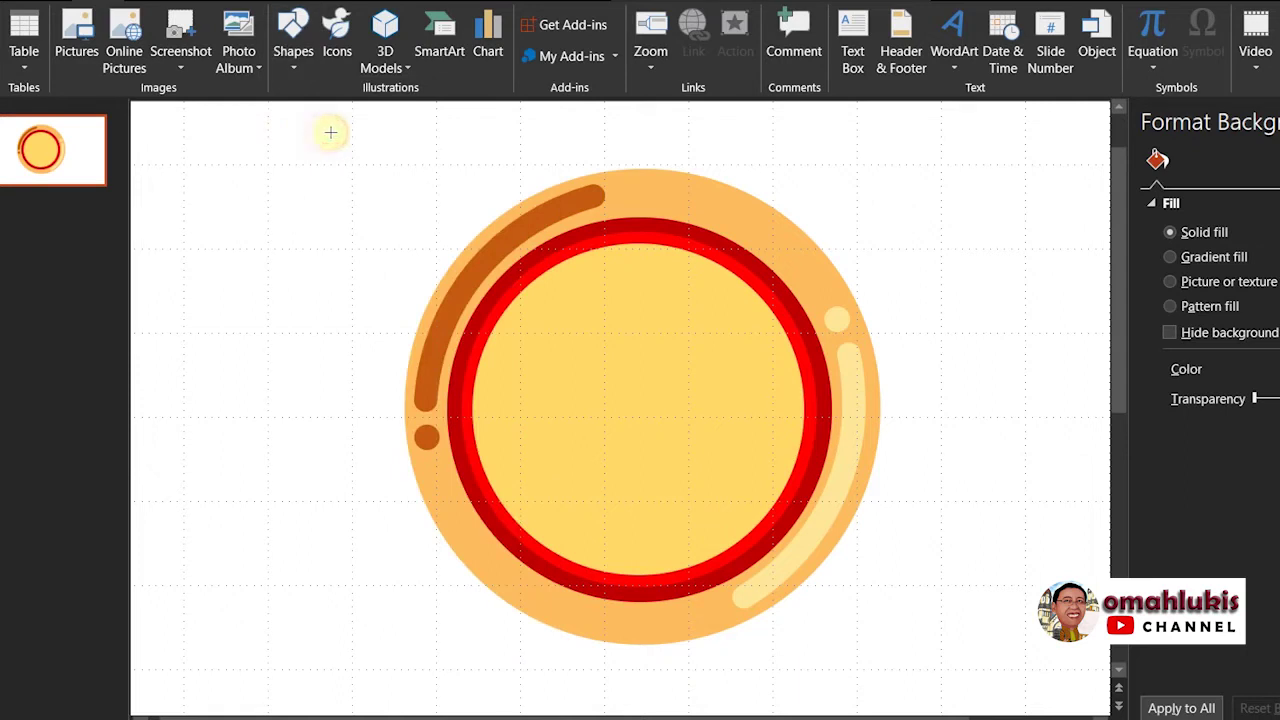
{"action": "left_click", "coordinate": [726, 308]}
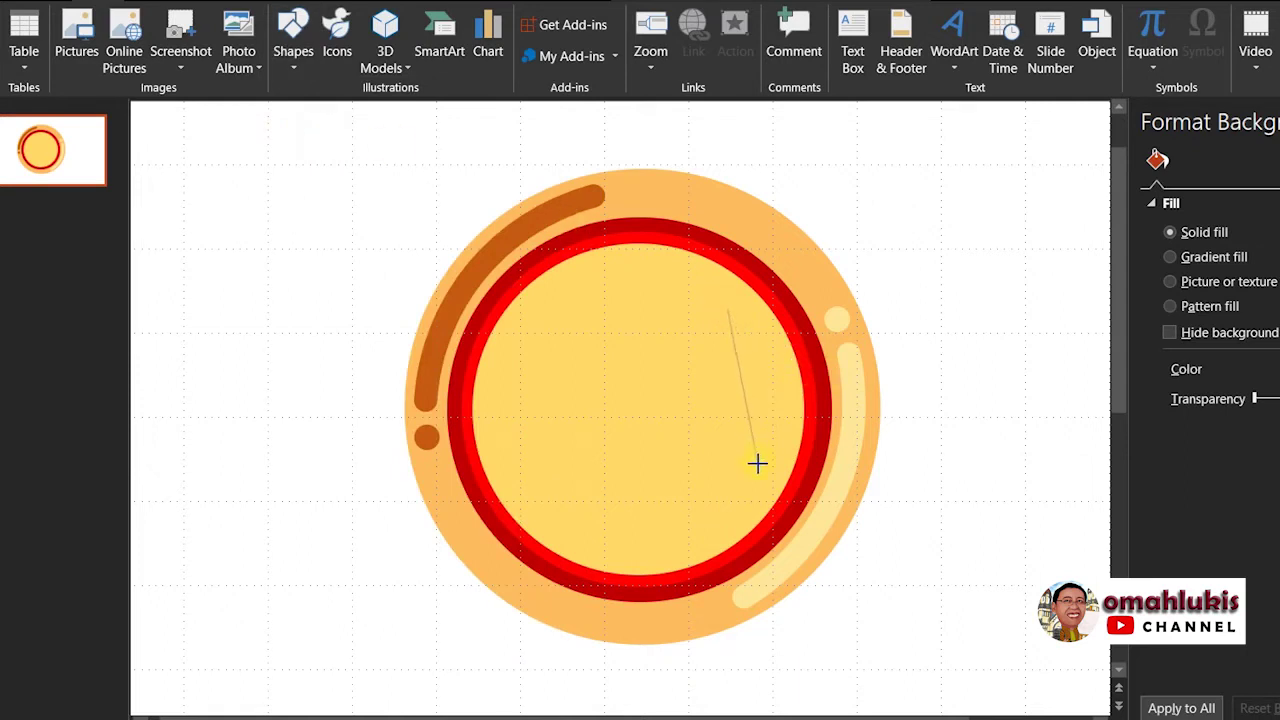
{"action": "left_click", "coordinate": [744, 498]}
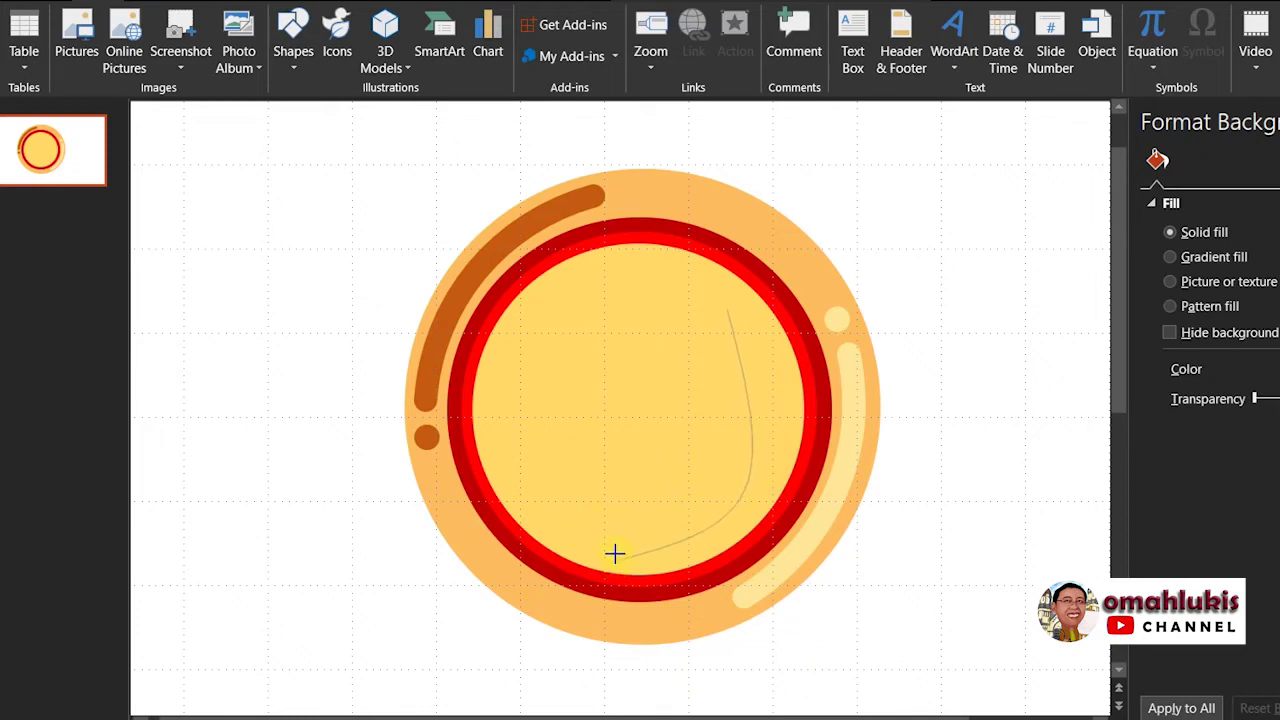
{"action": "left_click", "coordinate": [612, 547]}
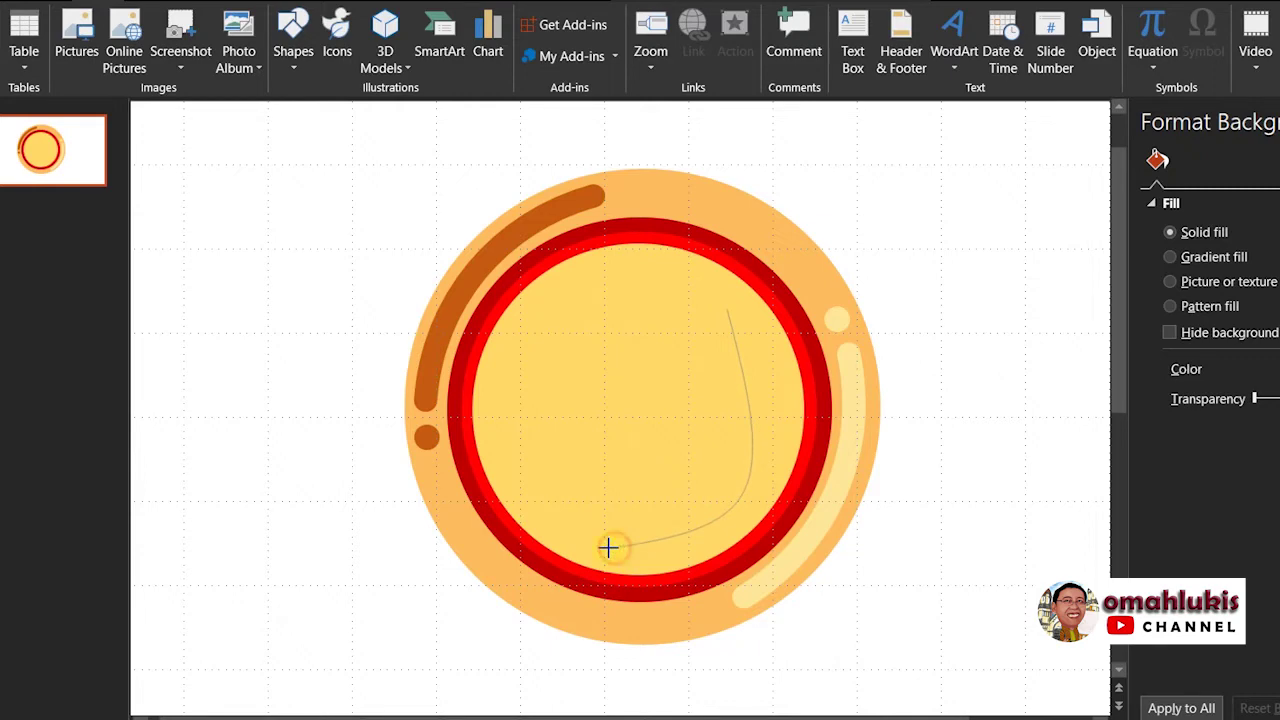
{"action": "left_click", "coordinate": [515, 481]}
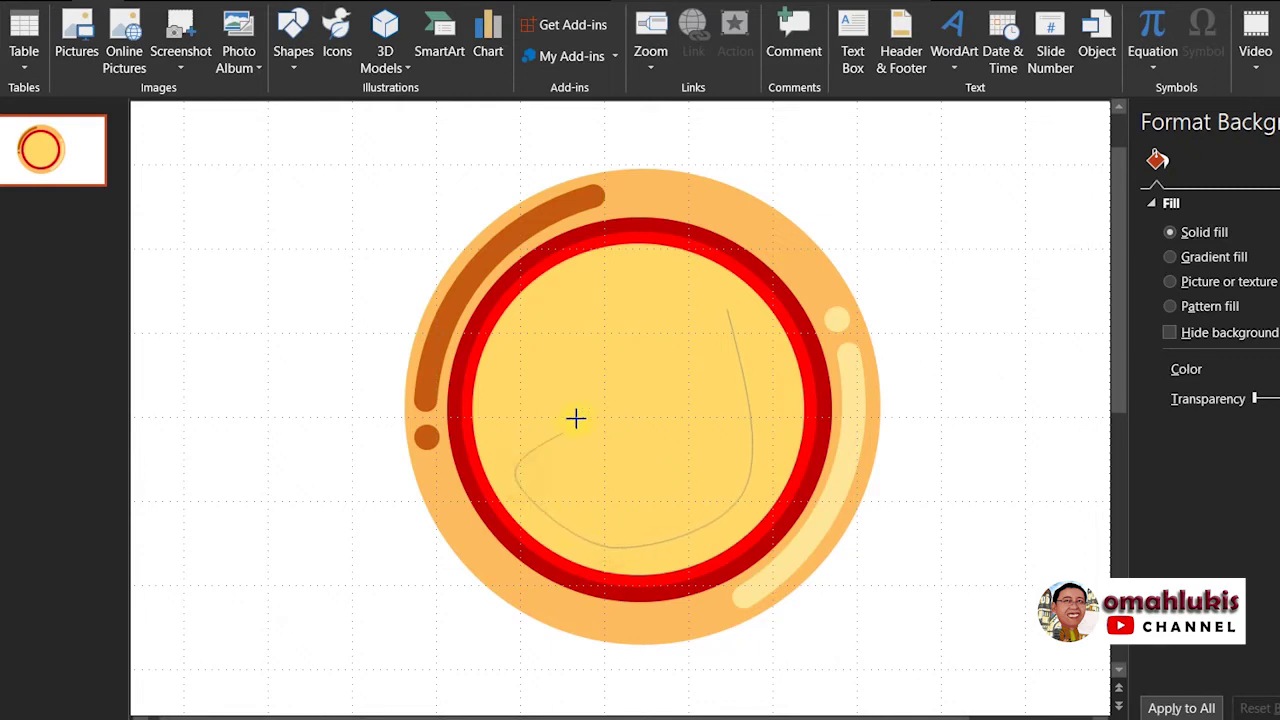
{"action": "left_click", "coordinate": [646, 476]}
{"action": "left_click", "coordinate": [723, 310]}
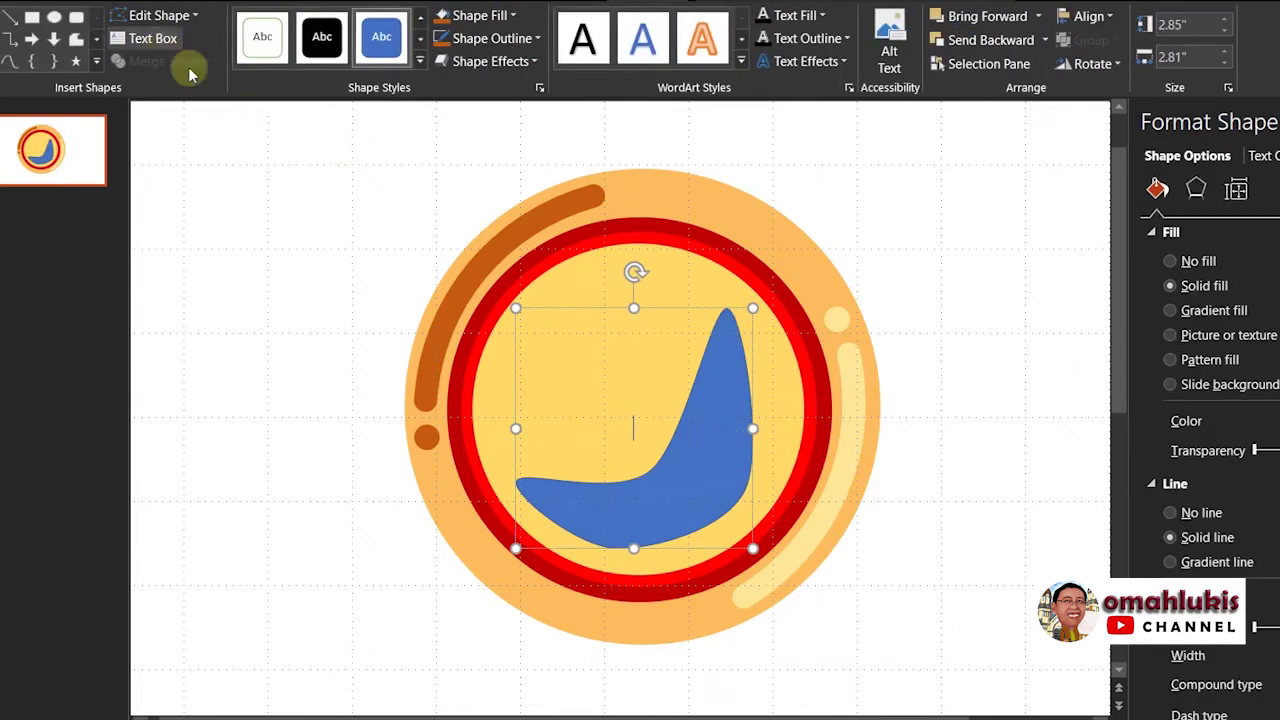
Step: Select the blue freeform crescent and open its Edit Shape options
{"action": "left_click", "coordinate": [927, 252]}
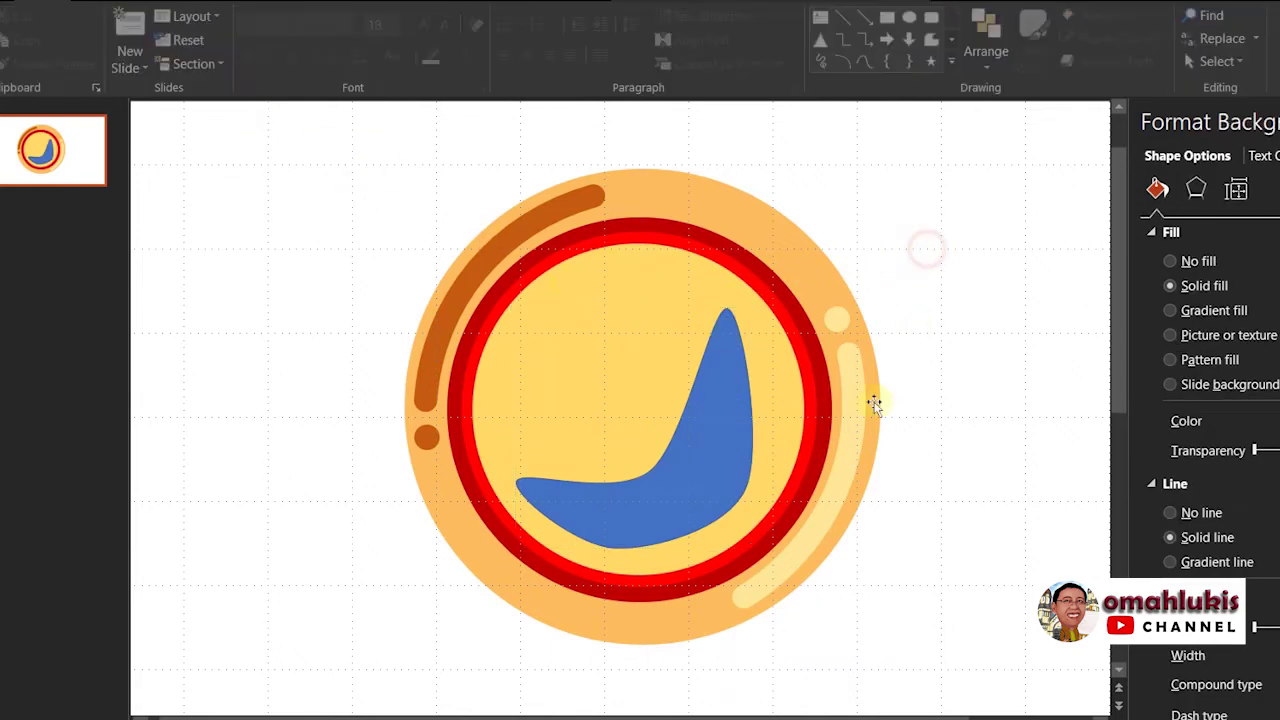
{"action": "left_click", "coordinate": [720, 422]}
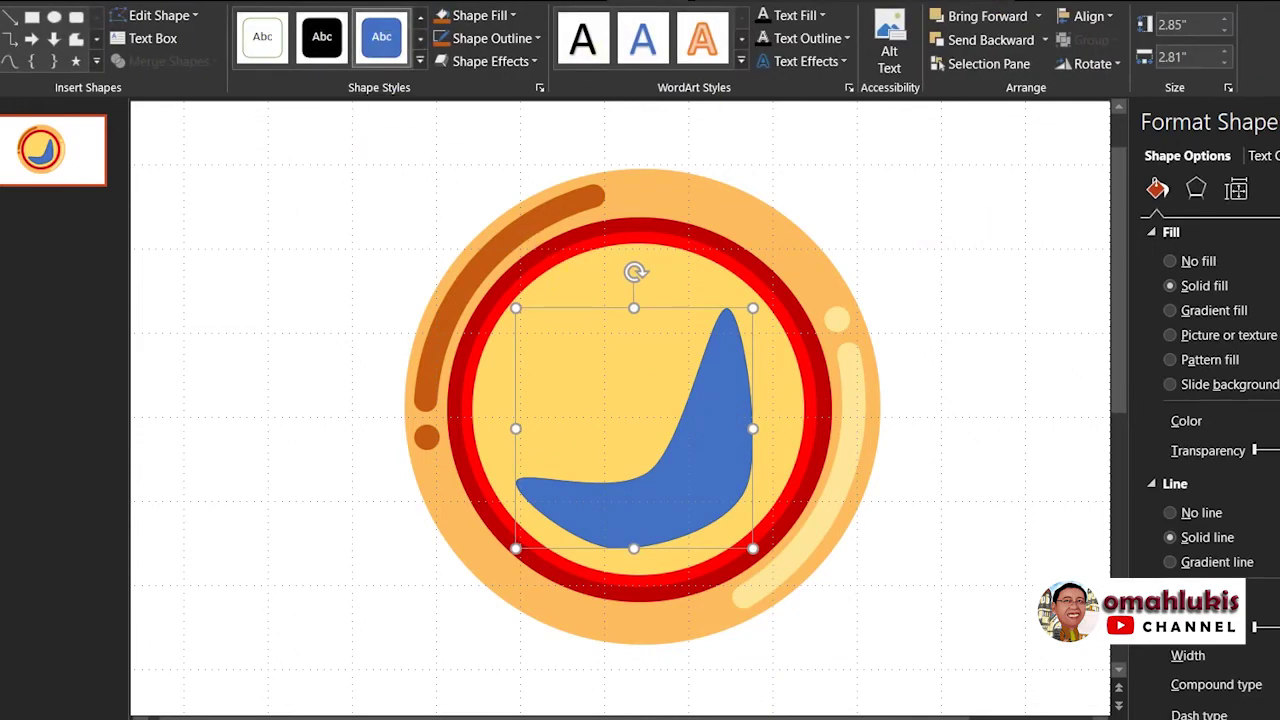
{"action": "scroll", "coordinate": [640, 420], "scroll_direction": "up", "scroll_amount": 5}
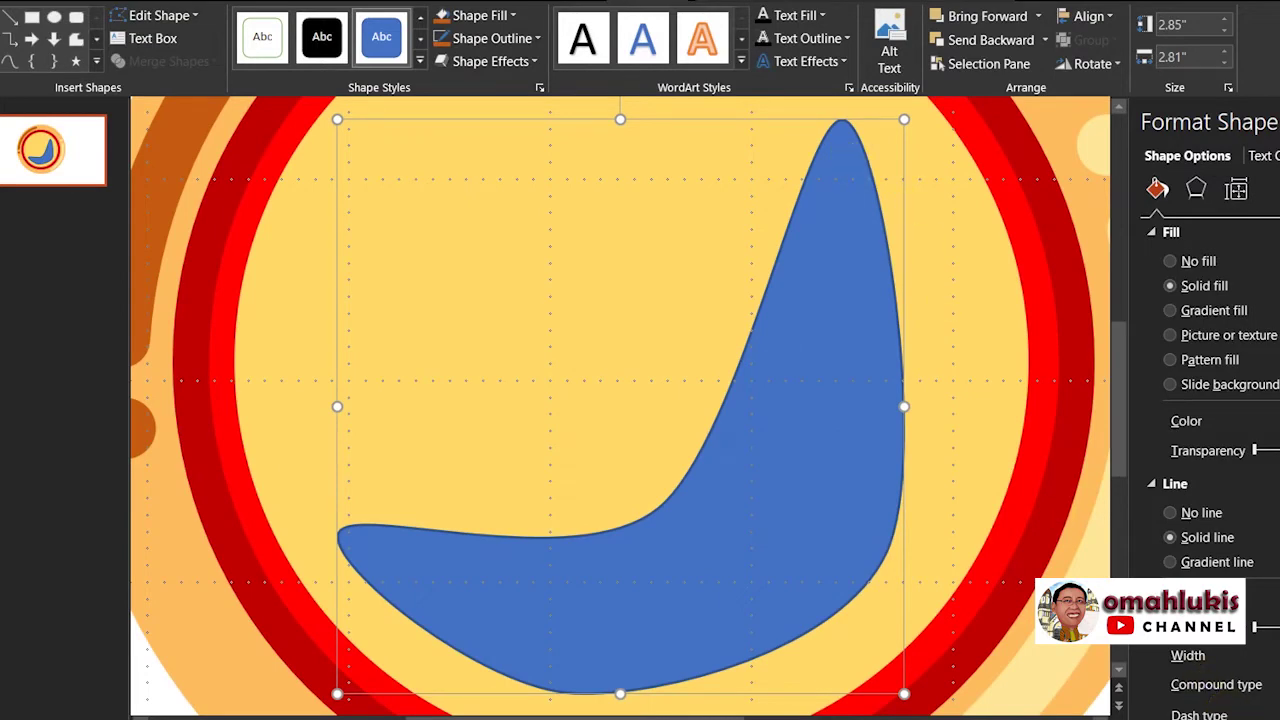
{"action": "scroll", "coordinate": [620, 406], "scroll_direction": "down", "scroll_amount": 3}
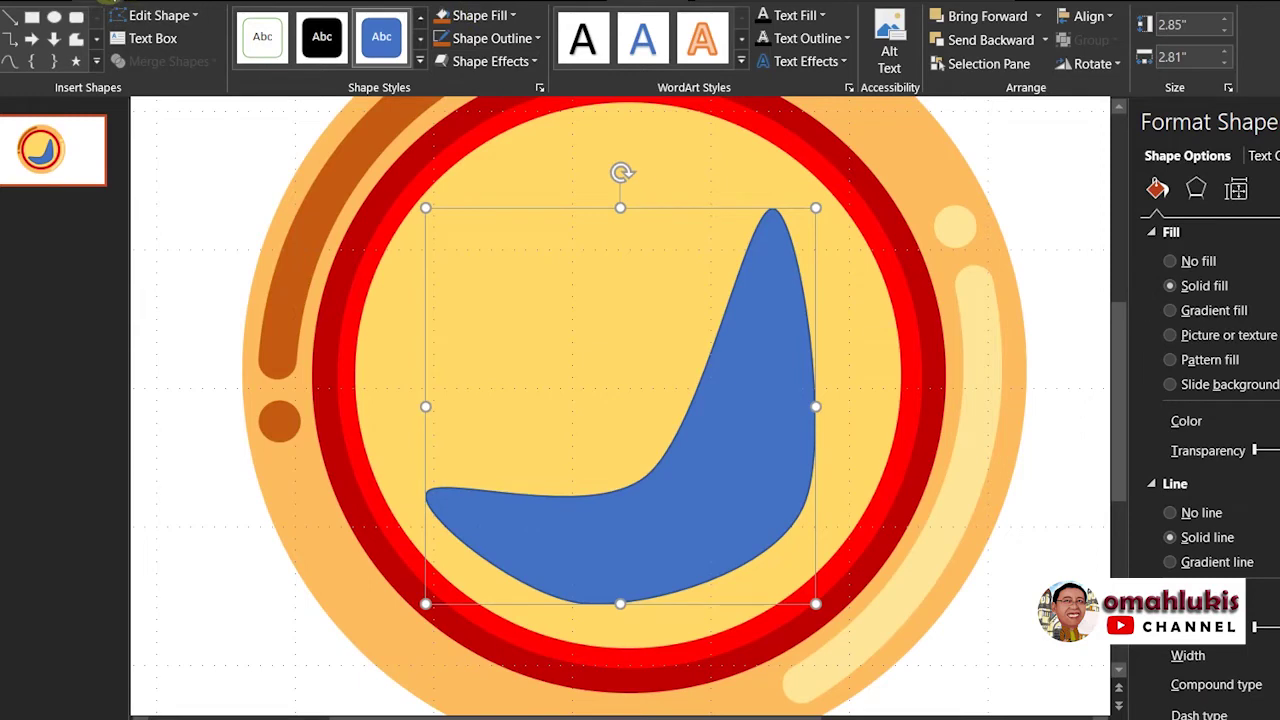
{"action": "left_click", "coordinate": [145, 15]}
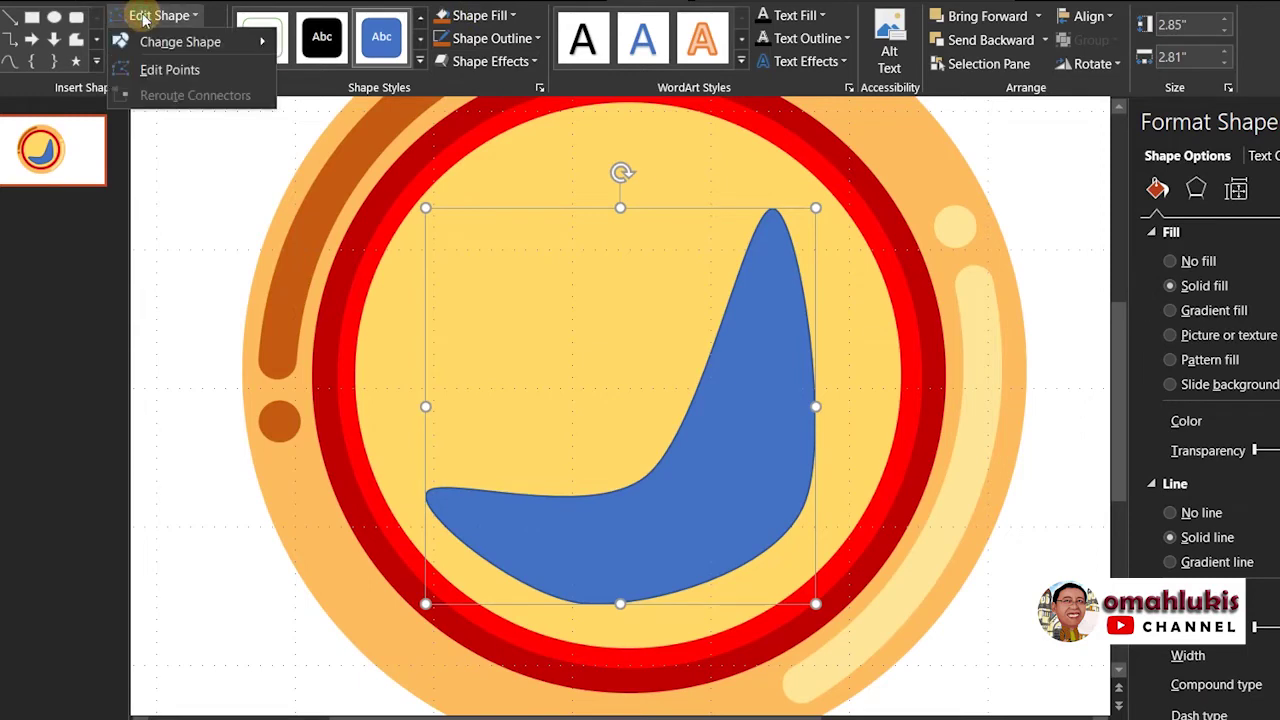
Step: Enter Edit Points and bulge the blue shape's right side, top tip and bottom curve
{"action": "left_click", "coordinate": [155, 76]}
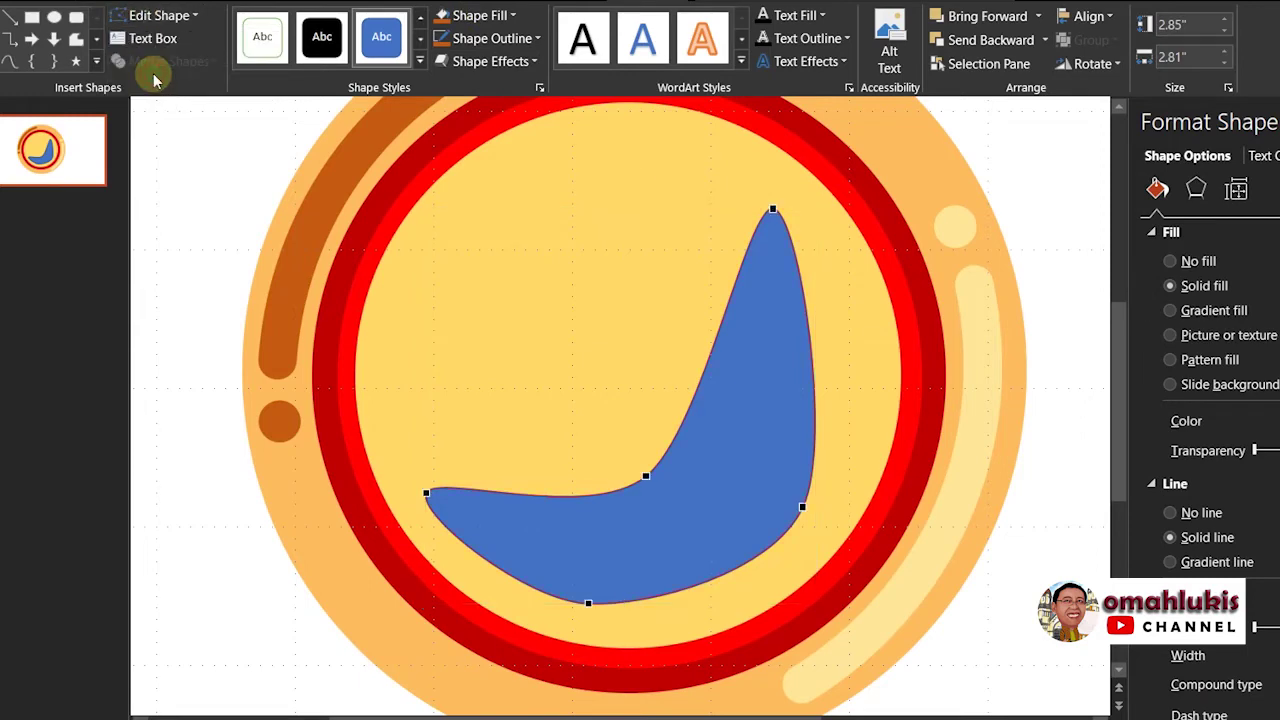
{"action": "left_click", "coordinate": [802, 507]}
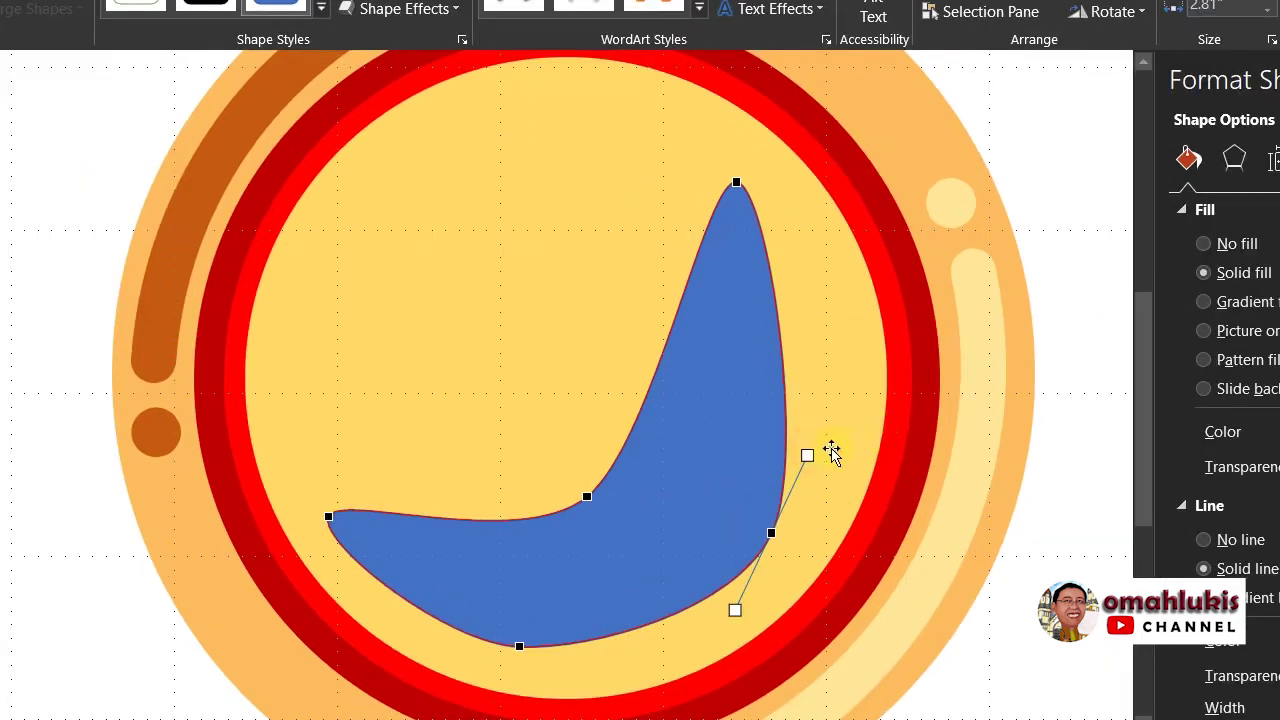
{"action": "left_click_drag", "start_coordinate": [806, 455], "coordinate": [853, 400]}
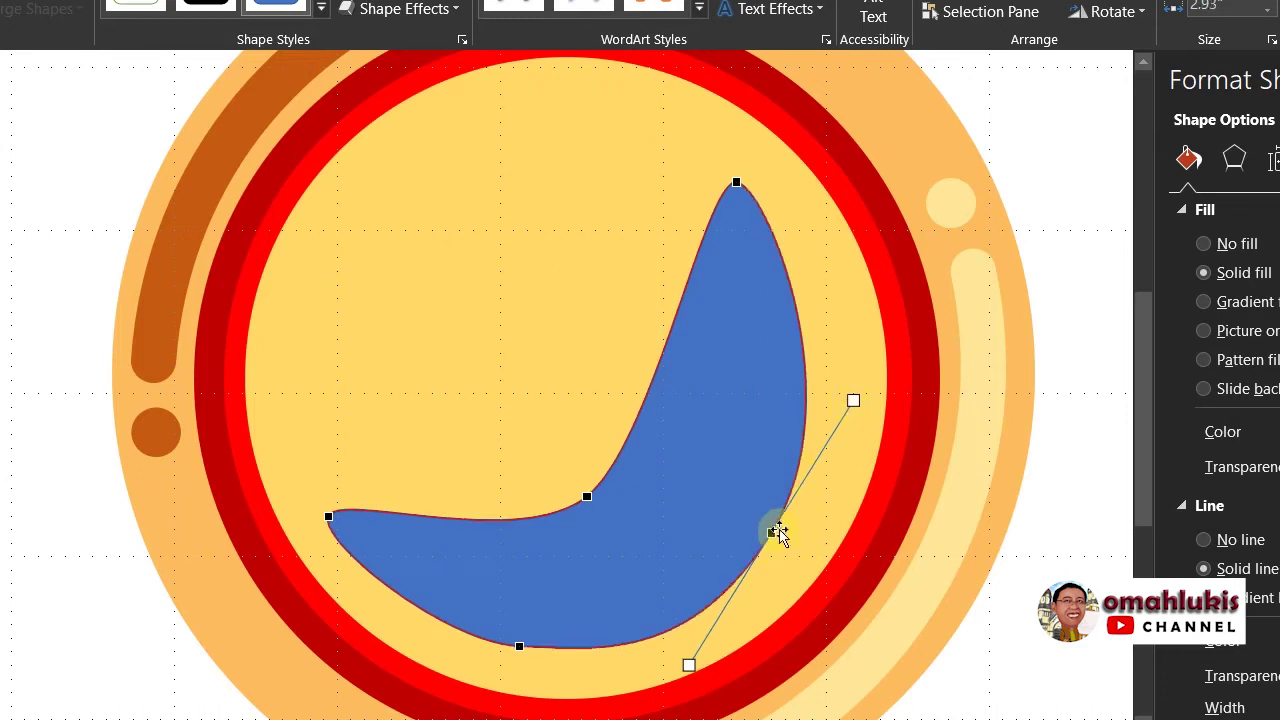
{"action": "left_click_drag", "start_coordinate": [772, 533], "coordinate": [802, 533]}
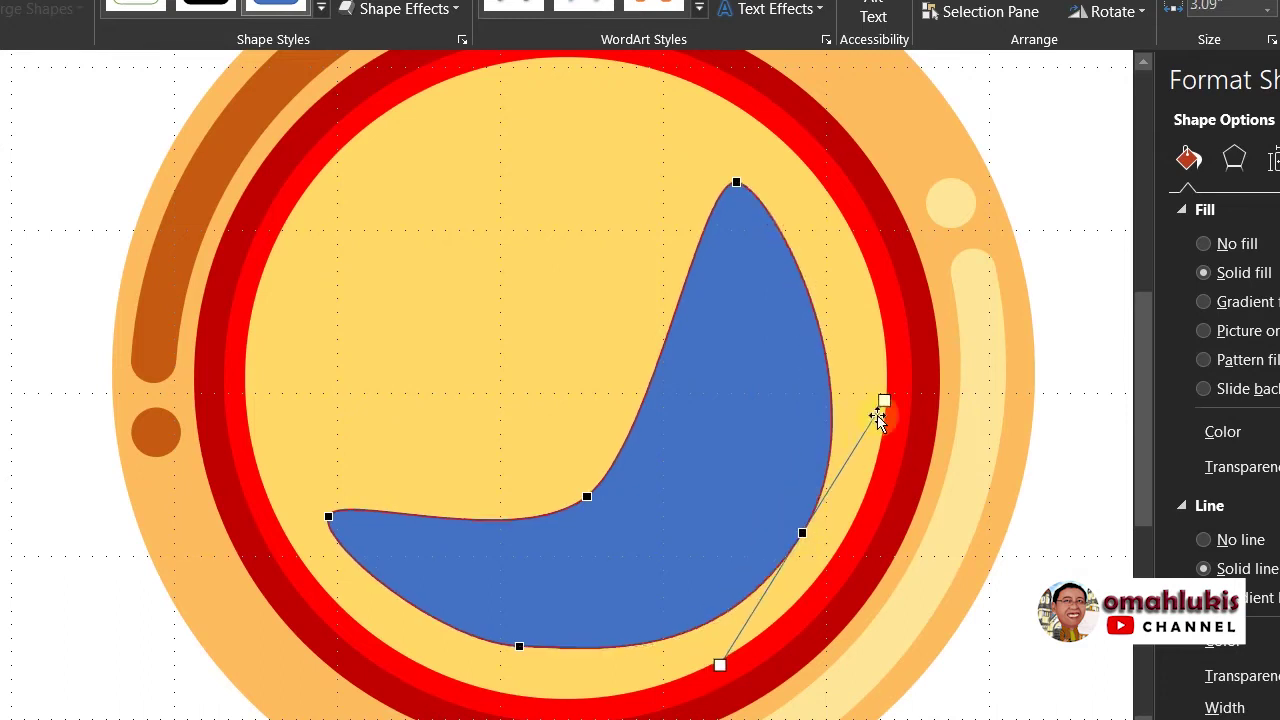
{"action": "left_click_drag", "start_coordinate": [887, 400], "coordinate": [878, 391]}
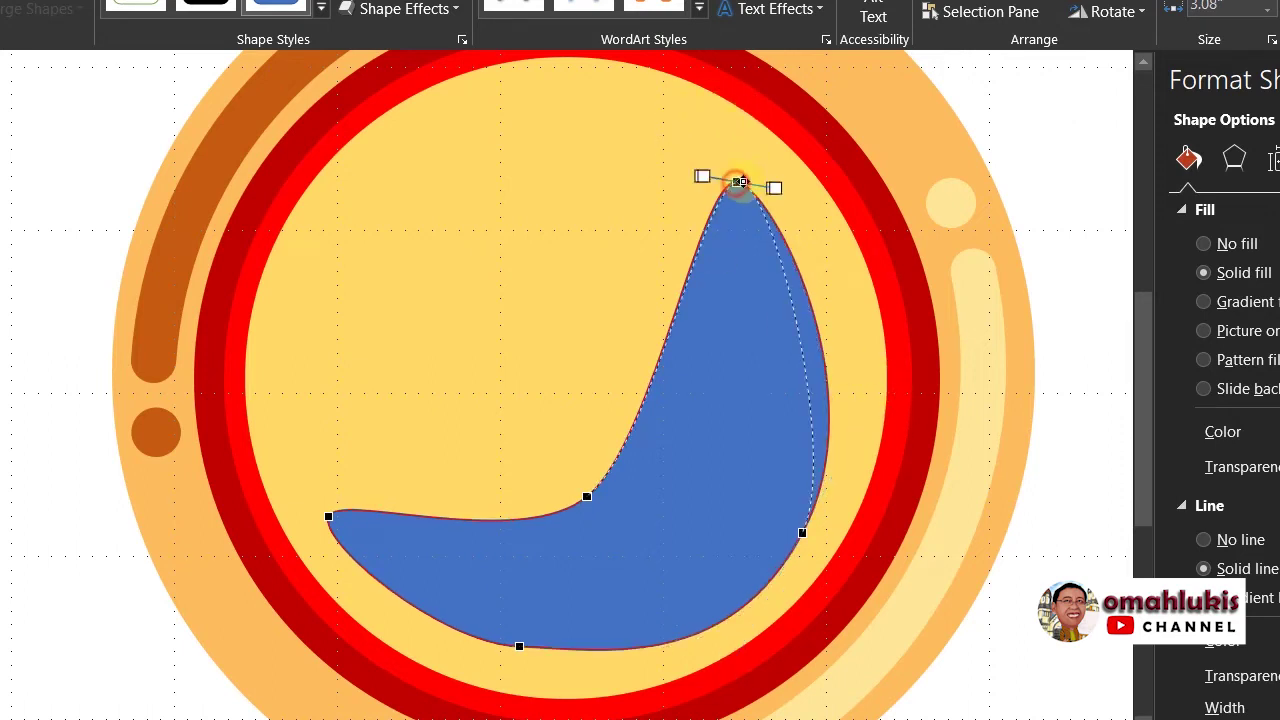
{"action": "left_click_drag", "start_coordinate": [735, 183], "coordinate": [833, 187]}
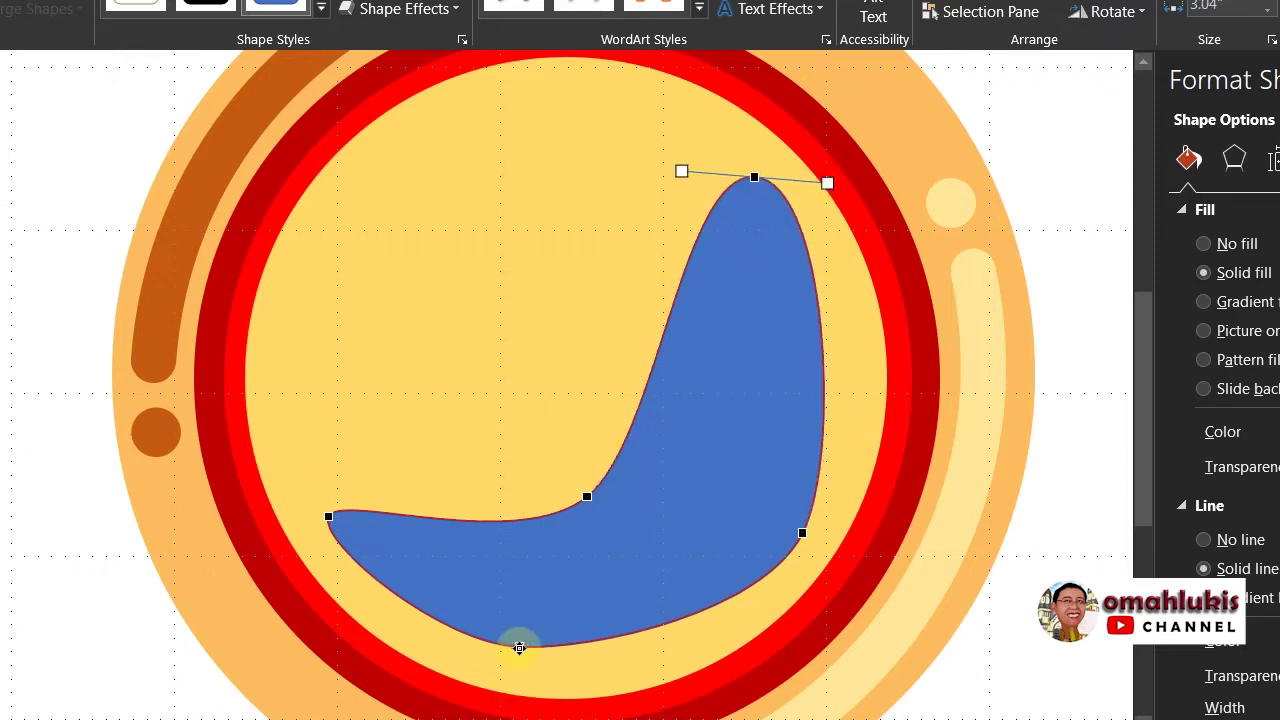
{"action": "left_click_drag", "start_coordinate": [519, 647], "coordinate": [525, 662]}
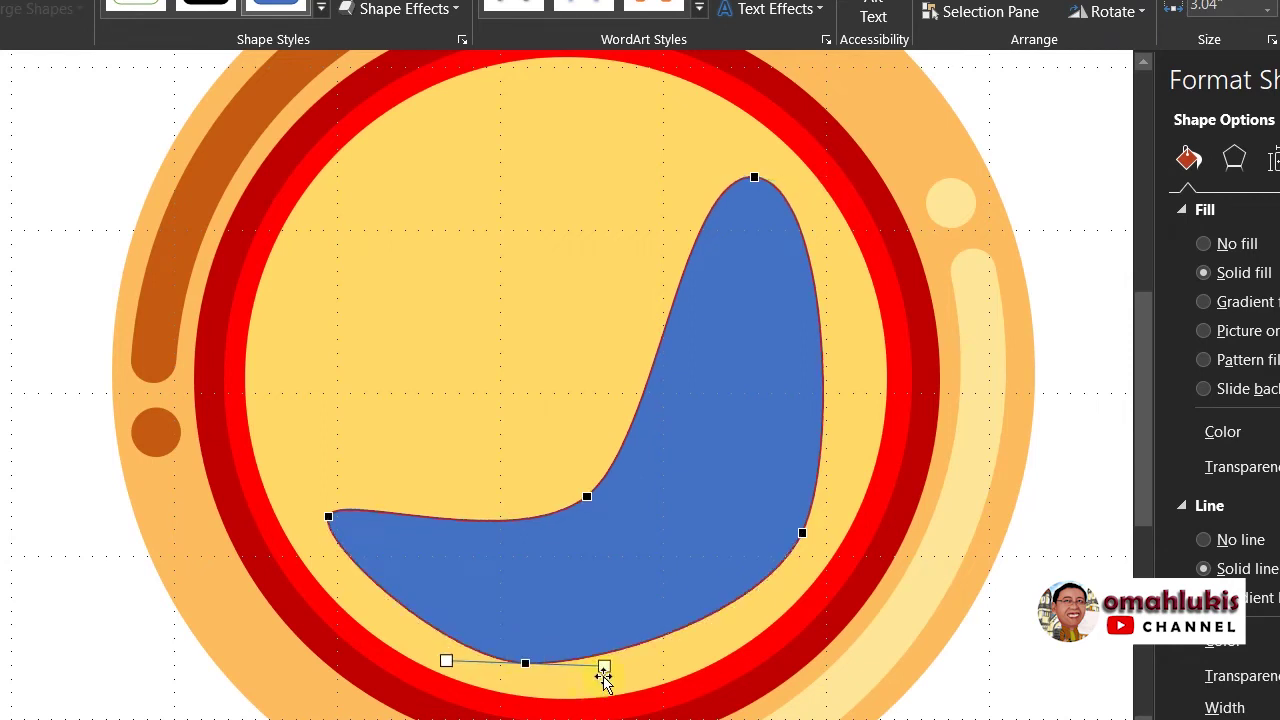
{"action": "left_click_drag", "start_coordinate": [604, 667], "coordinate": [659, 684]}
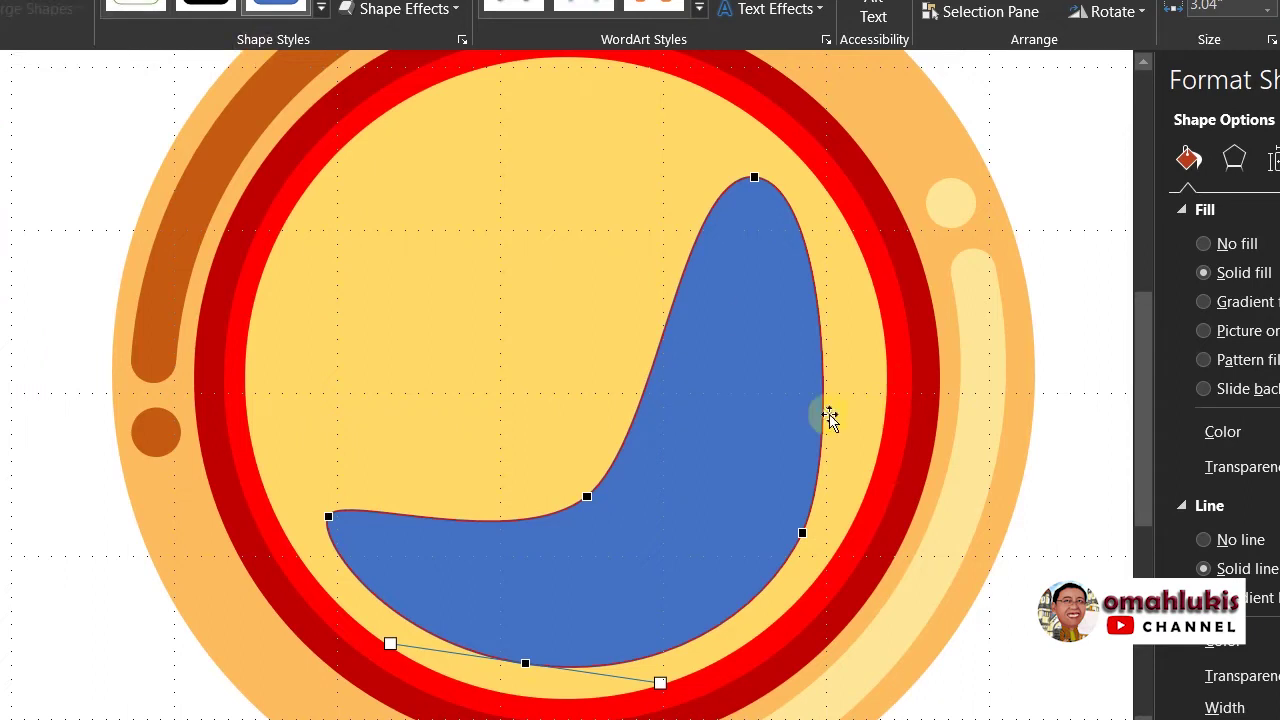
Step: Refine the right-side curve, add a lower-right point, and raise the upper-left curve
{"action": "left_click", "coordinate": [804, 532]}
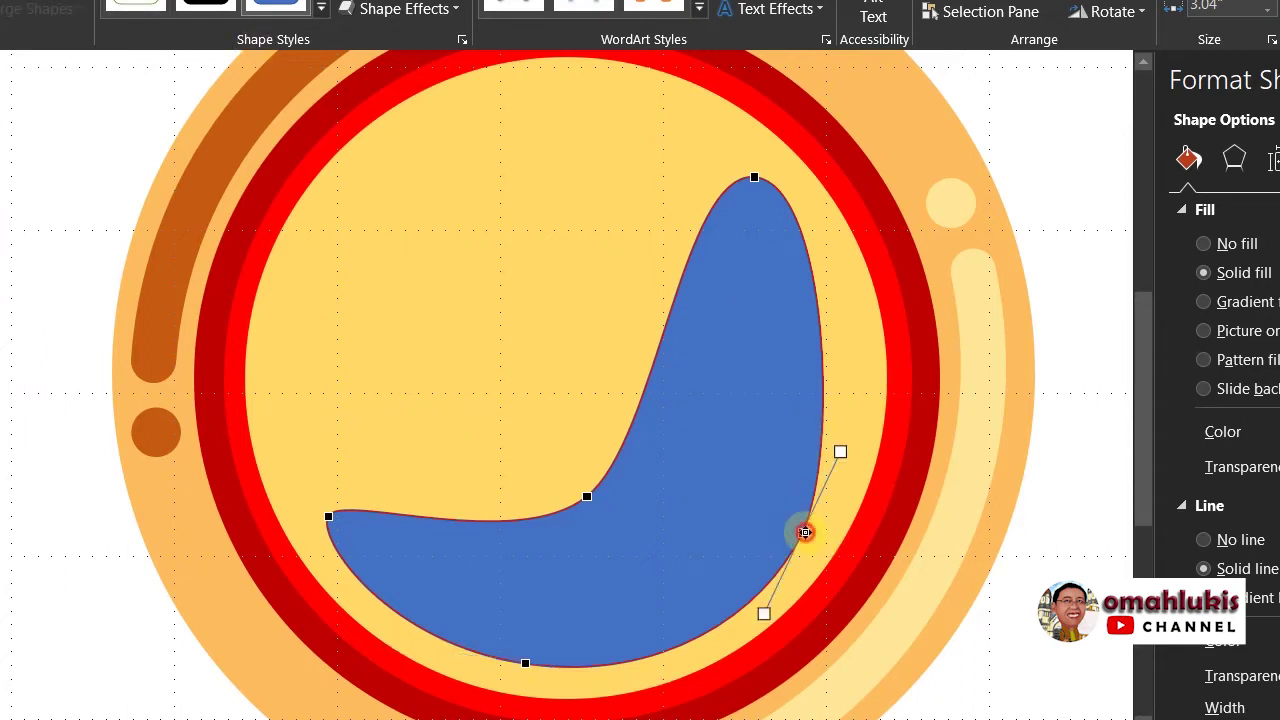
{"action": "left_click_drag", "start_coordinate": [844, 452], "coordinate": [864, 431]}
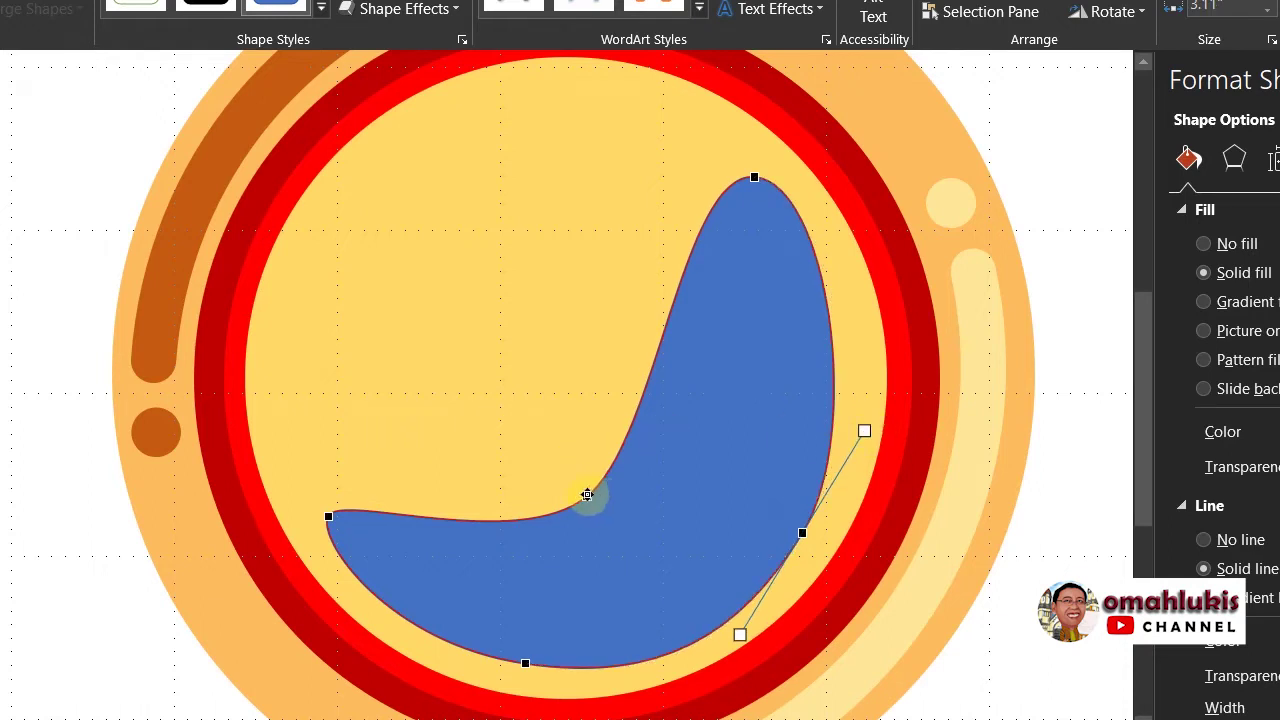
{"action": "left_click_drag", "start_coordinate": [585, 494], "coordinate": [655, 480]}
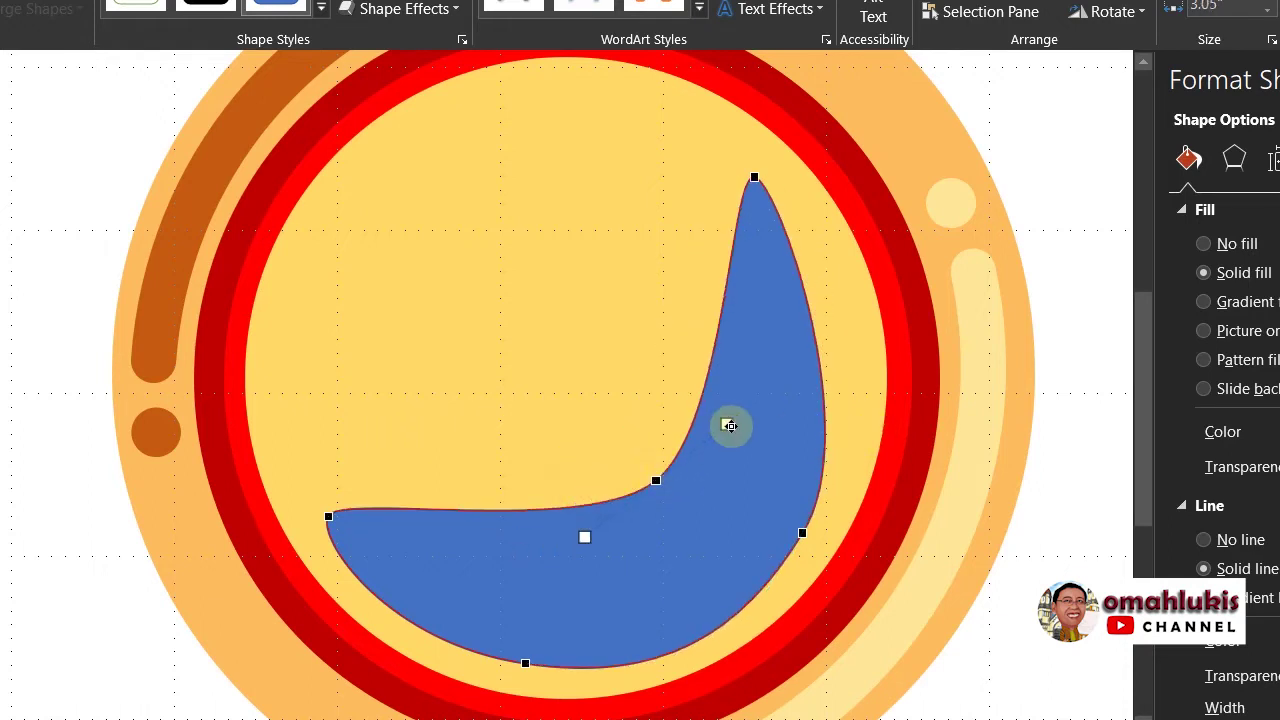
{"action": "left_click_drag", "start_coordinate": [730, 425], "coordinate": [717, 393]}
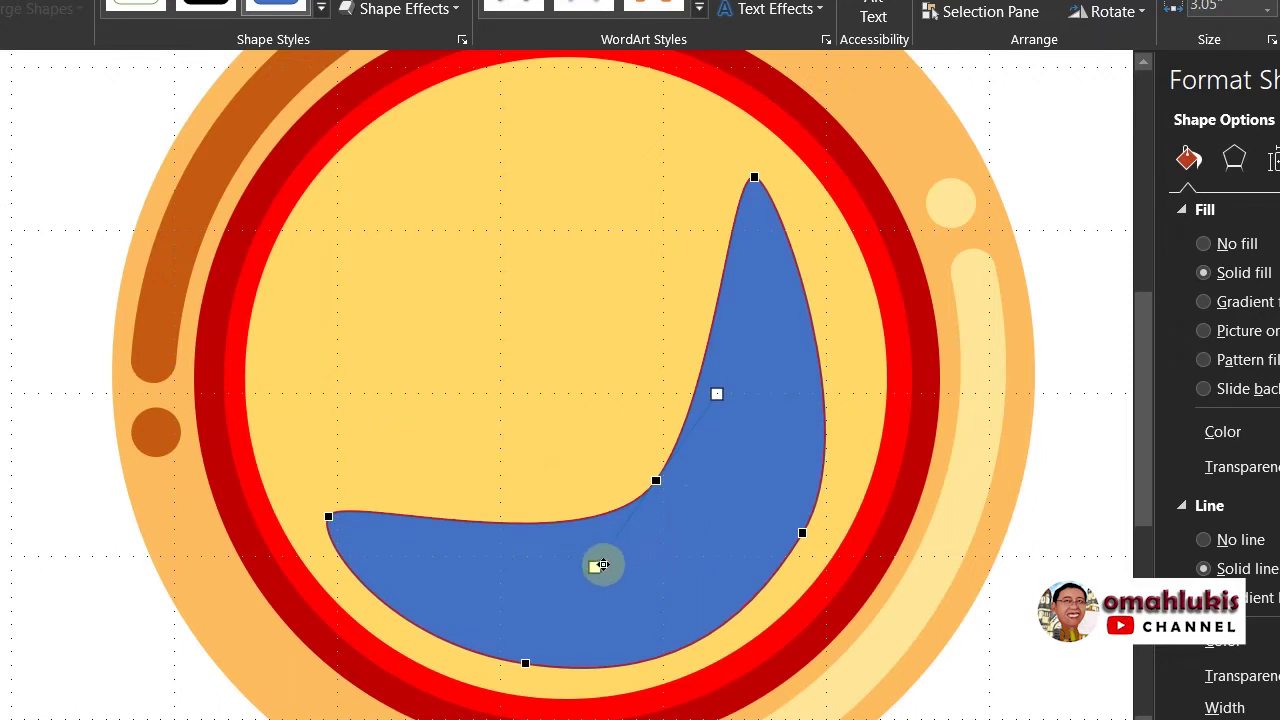
{"action": "left_click_drag", "start_coordinate": [595, 567], "coordinate": [587, 568]}
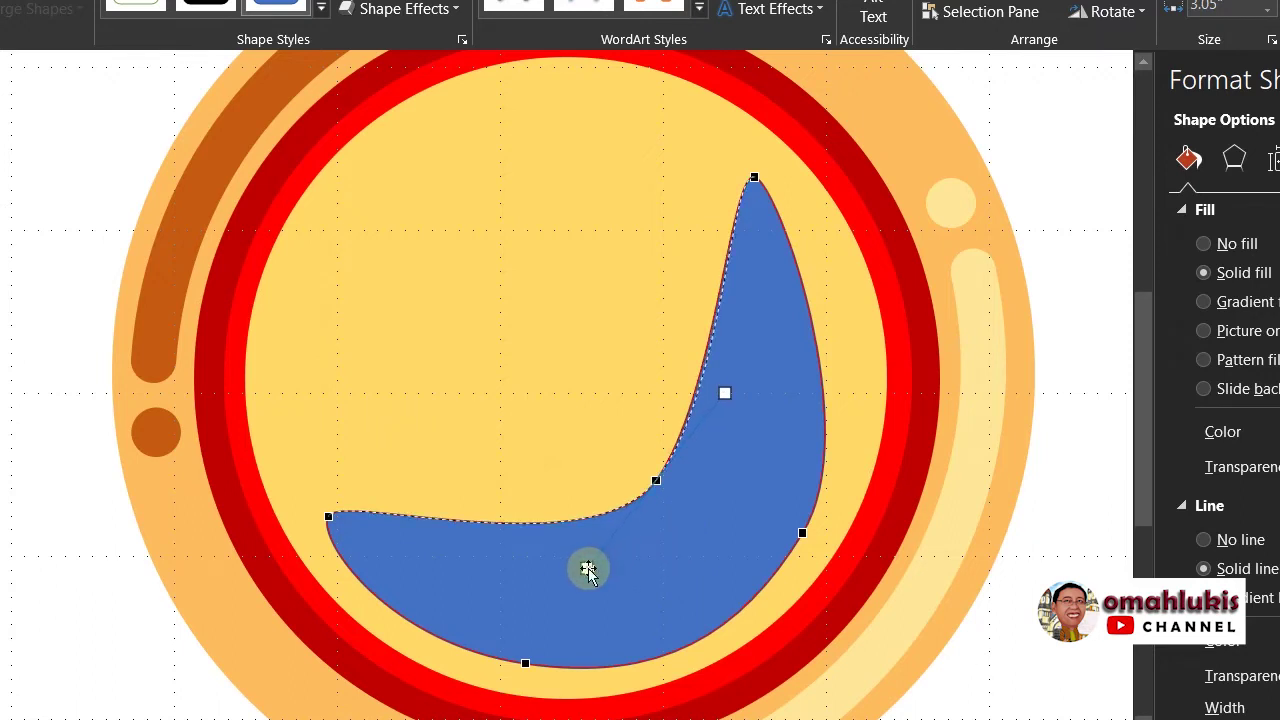
{"action": "left_click", "coordinate": [325, 513]}
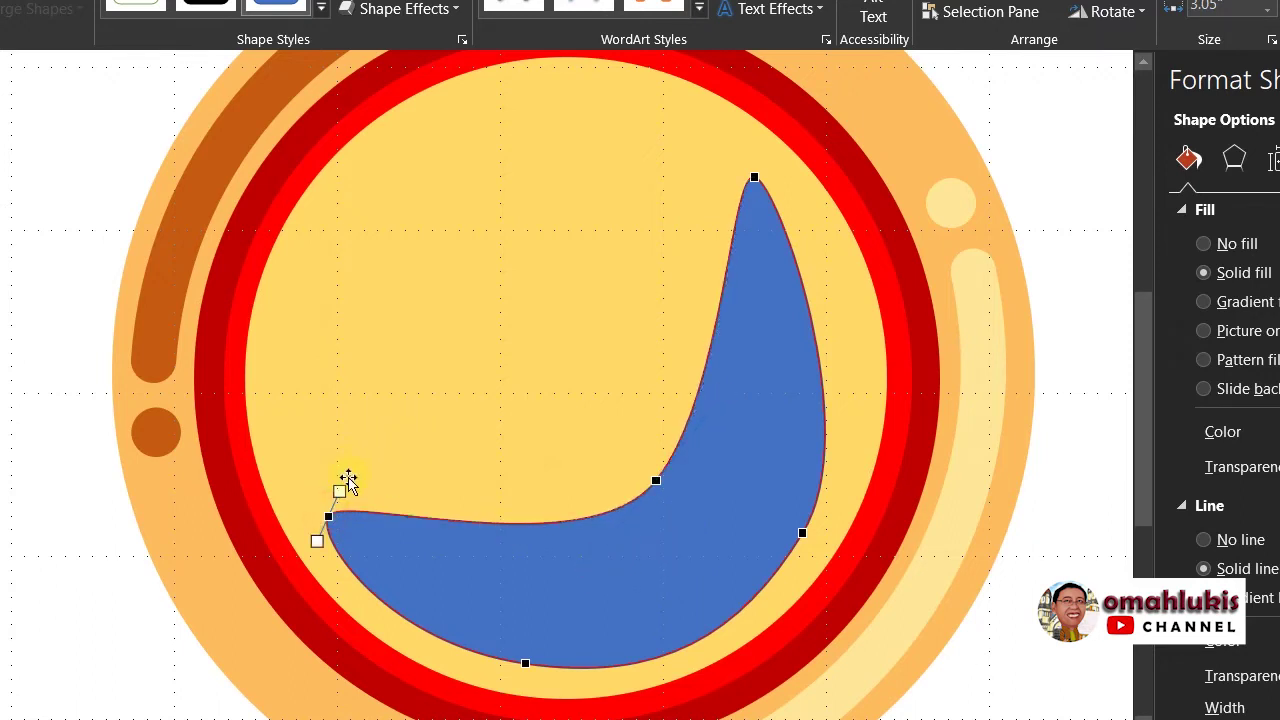
{"action": "left_click_drag", "start_coordinate": [339, 489], "coordinate": [361, 437]}
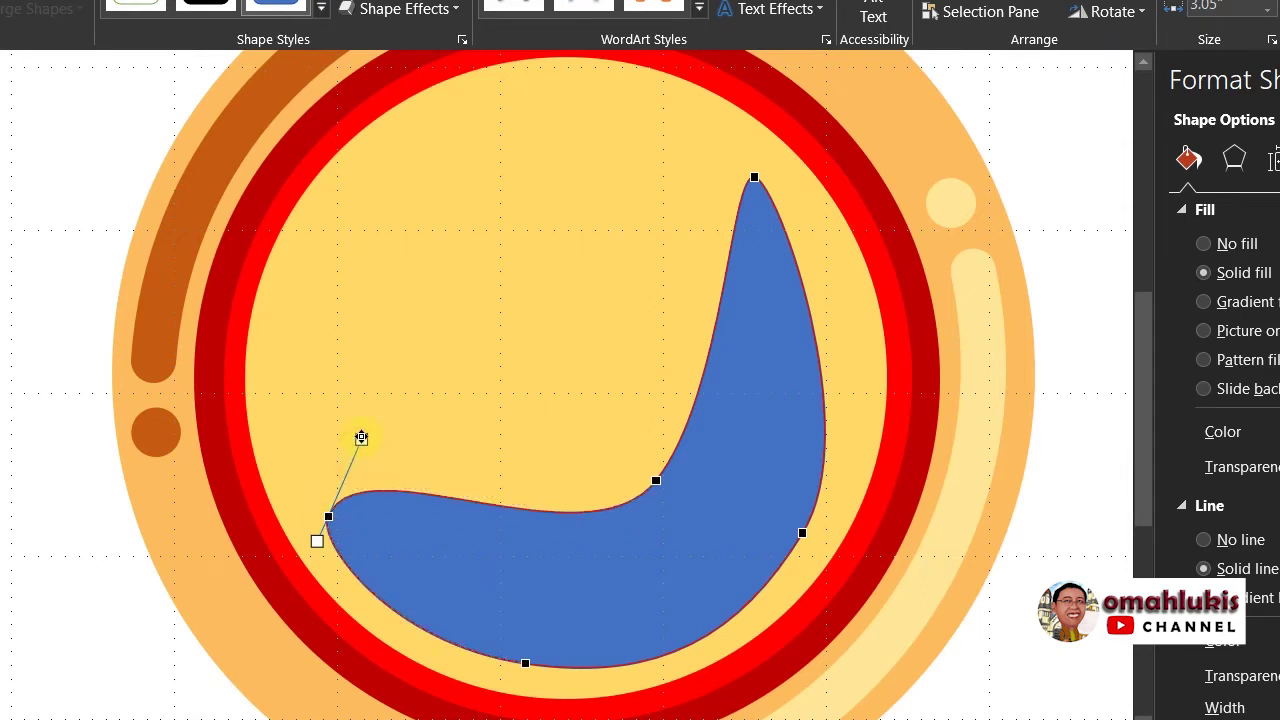
Step: Round and lower the top tip, lift the top-left curve, and bulge the right side outward
{"action": "left_click", "coordinate": [757, 178]}
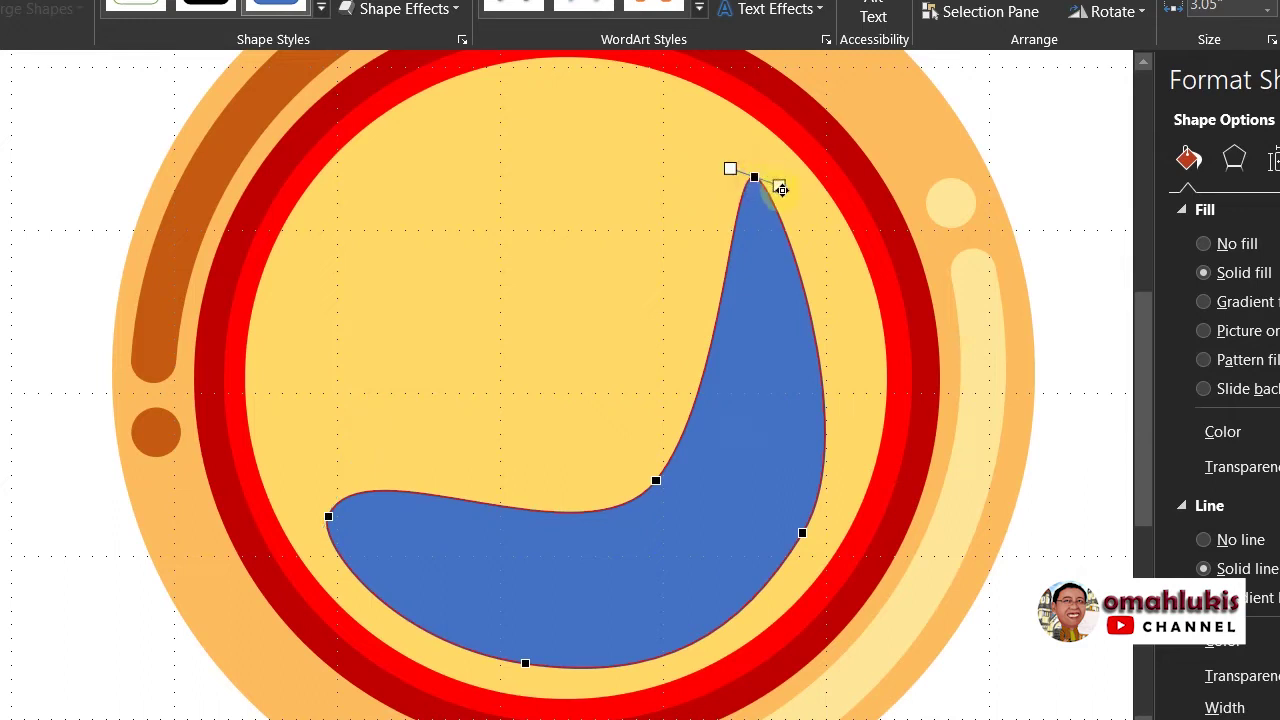
{"action": "left_click_drag", "start_coordinate": [781, 189], "coordinate": [831, 172]}
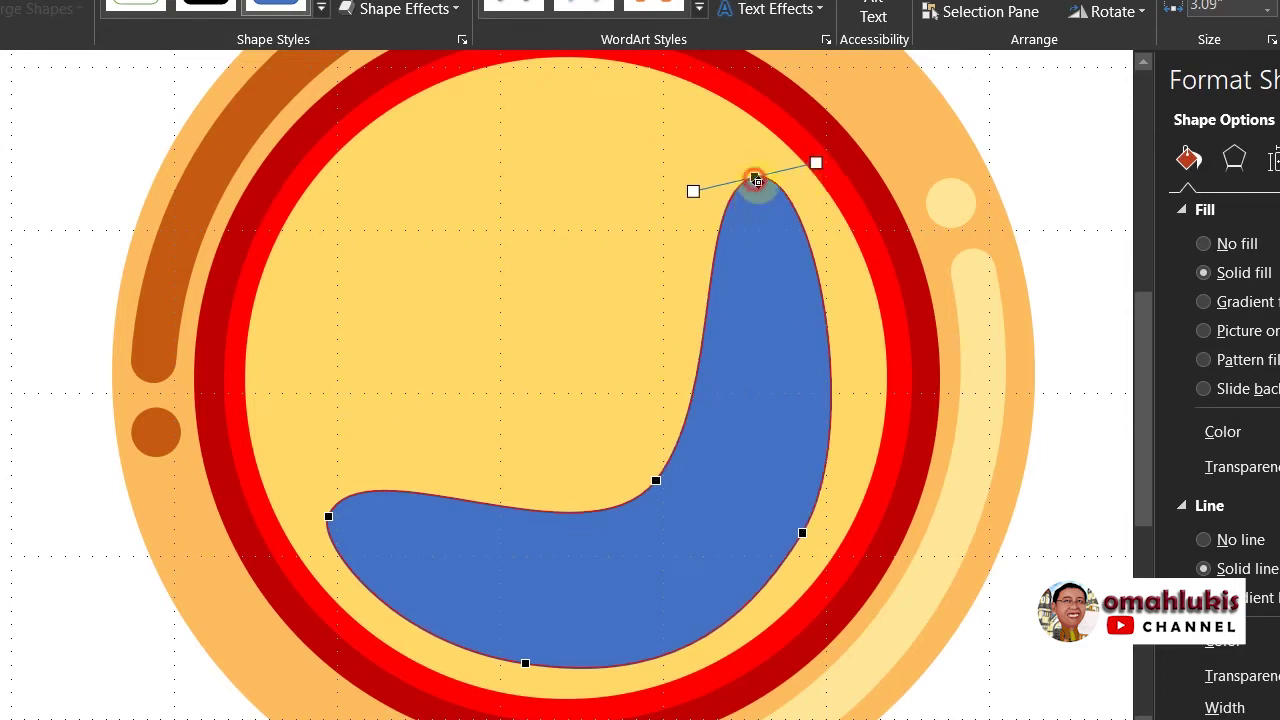
{"action": "left_click_drag", "start_coordinate": [757, 180], "coordinate": [759, 224]}
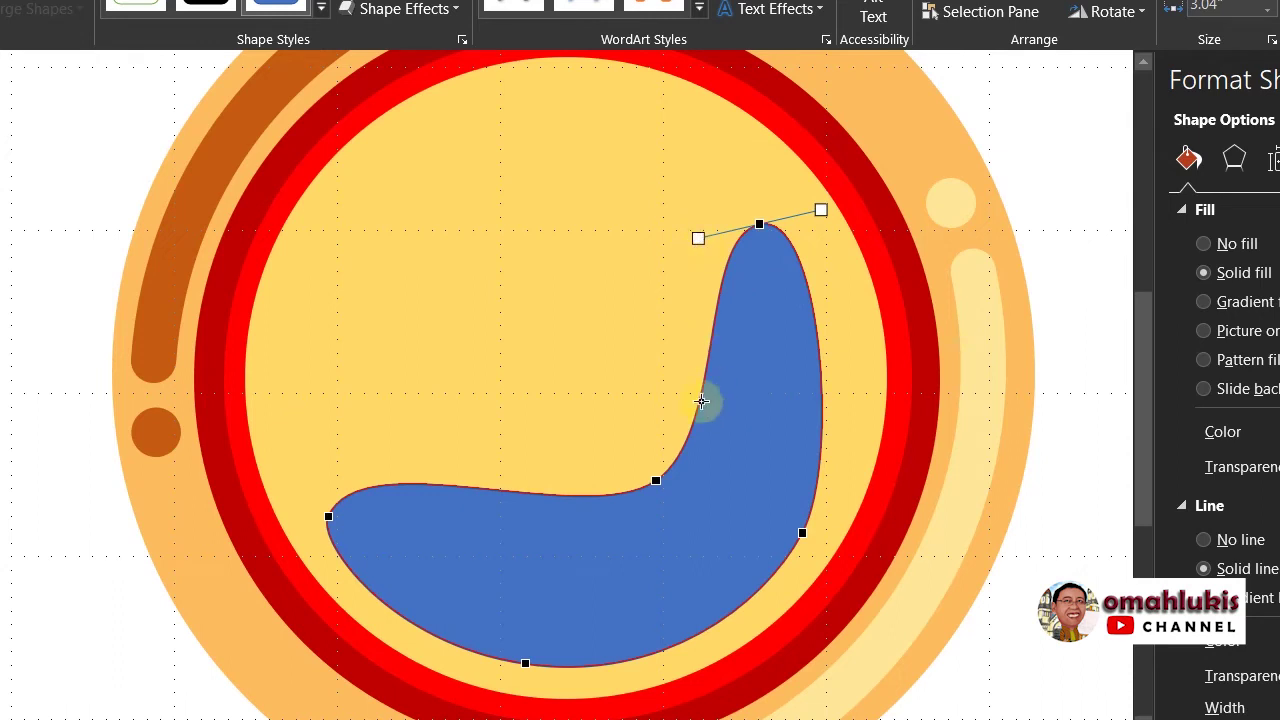
{"action": "left_click", "coordinate": [332, 515]}
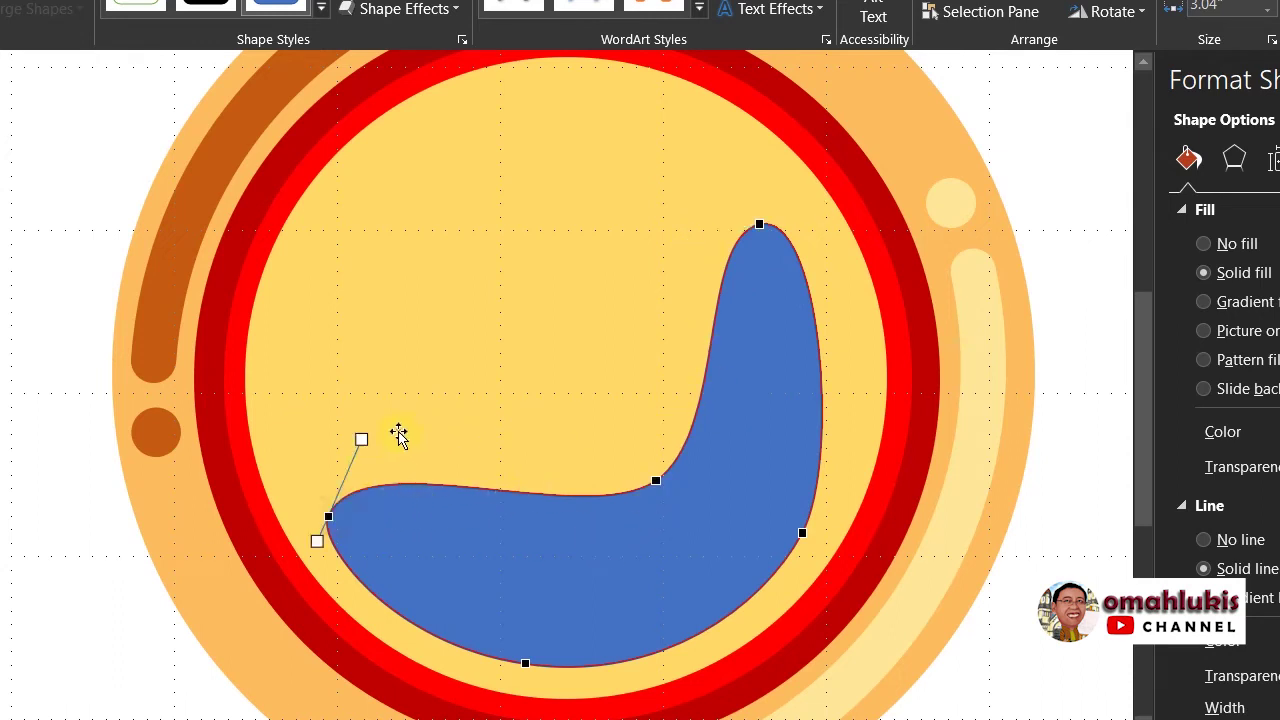
{"action": "left_click_drag", "start_coordinate": [365, 439], "coordinate": [372, 396]}
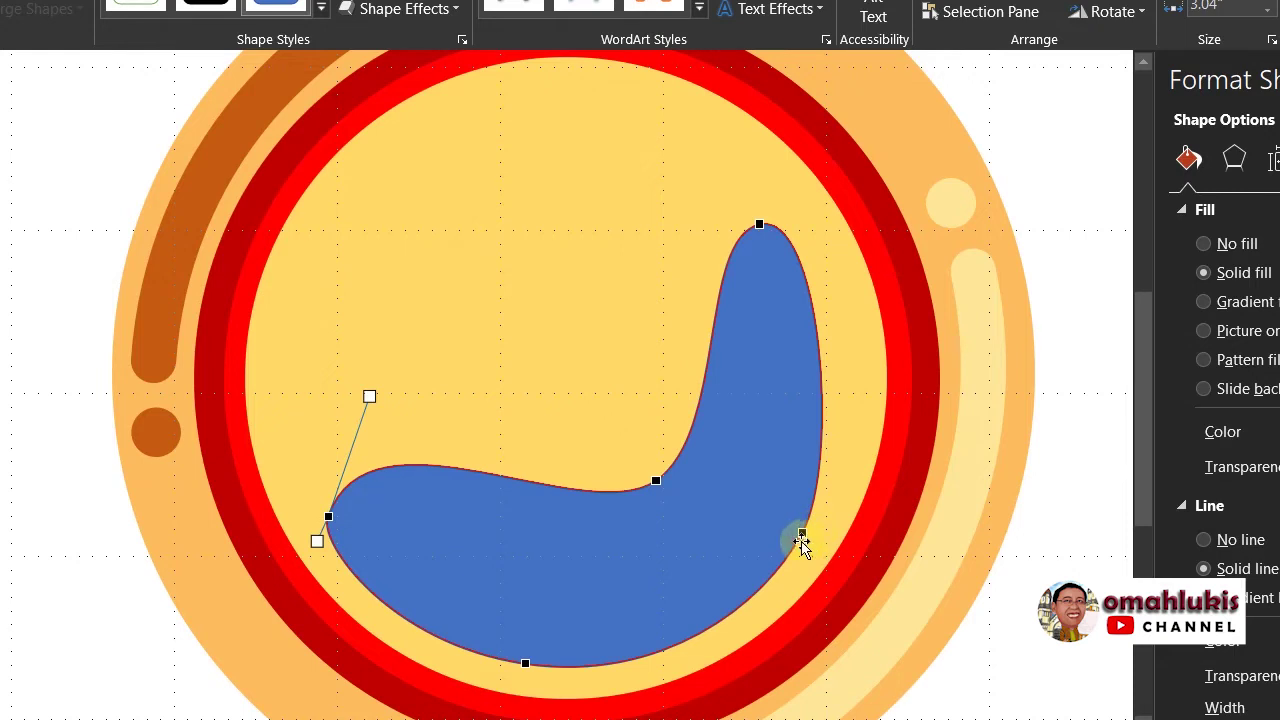
{"action": "left_click", "coordinate": [801, 534]}
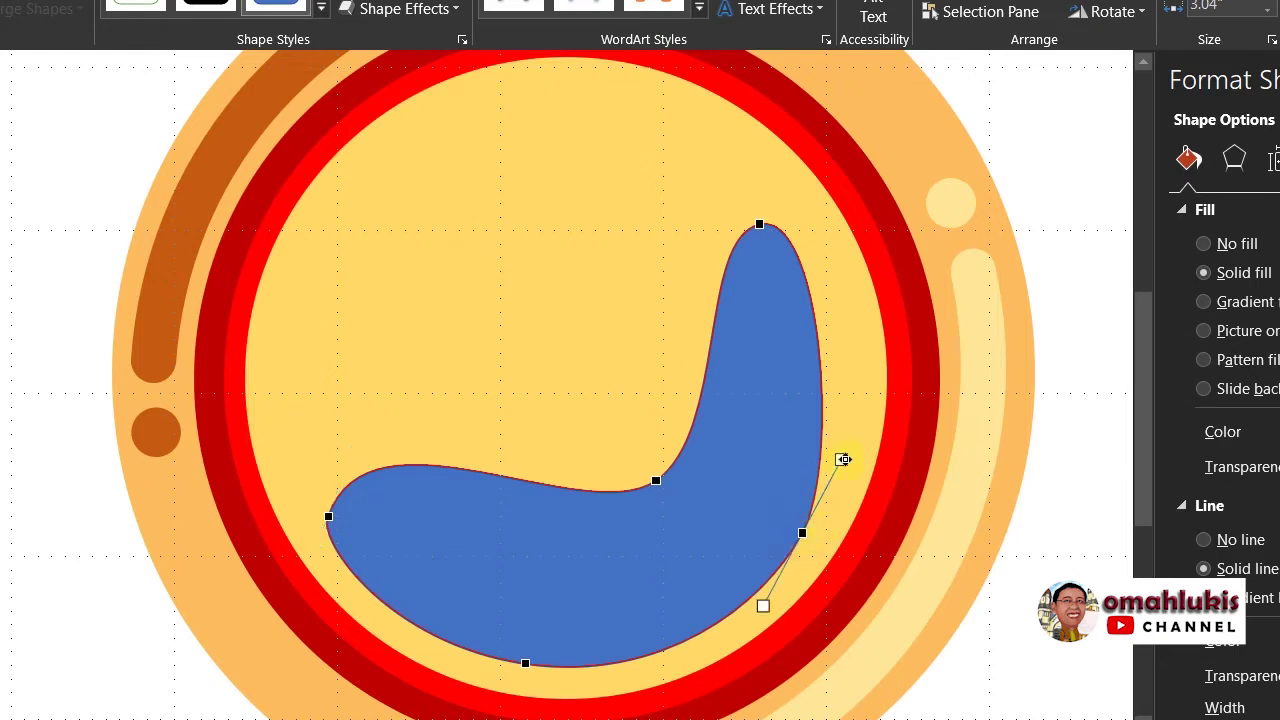
{"action": "left_click_drag", "start_coordinate": [844, 459], "coordinate": [863, 441]}
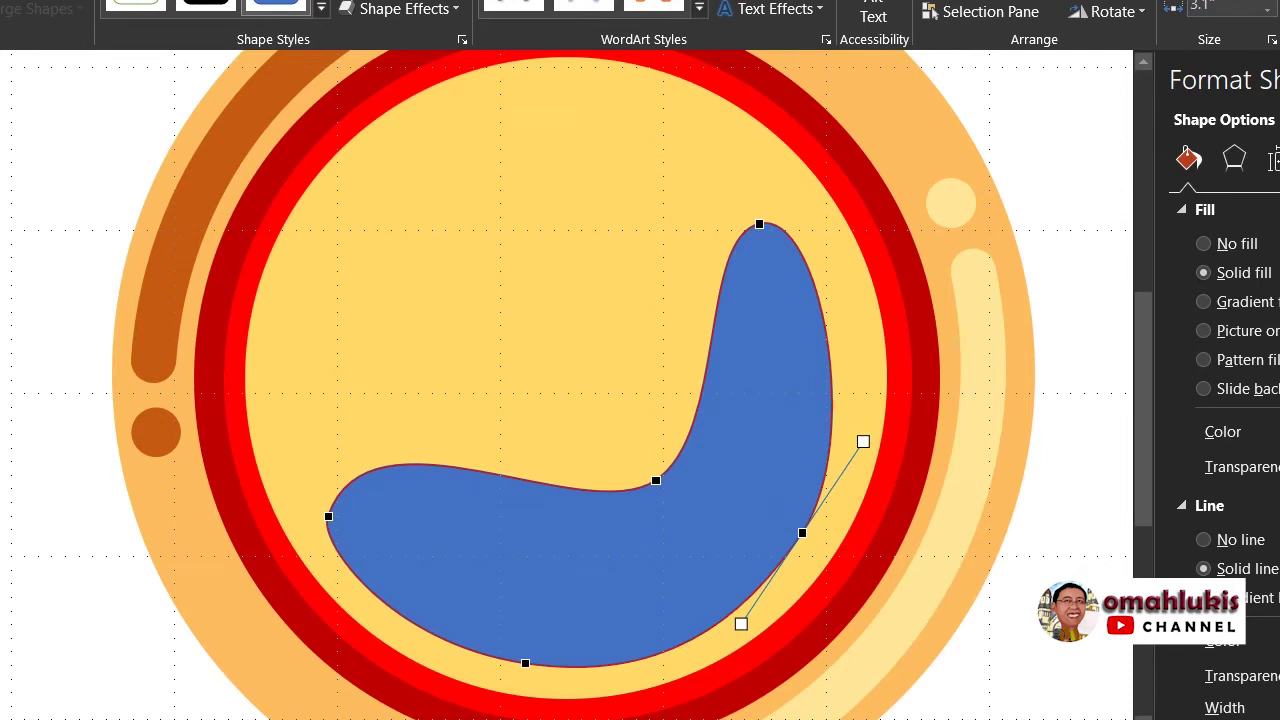
Step: Give the curved shape a Gold, Accent 4, Lighter 60% fill with no outline
{"action": "left_click", "coordinate": [420, 2]}
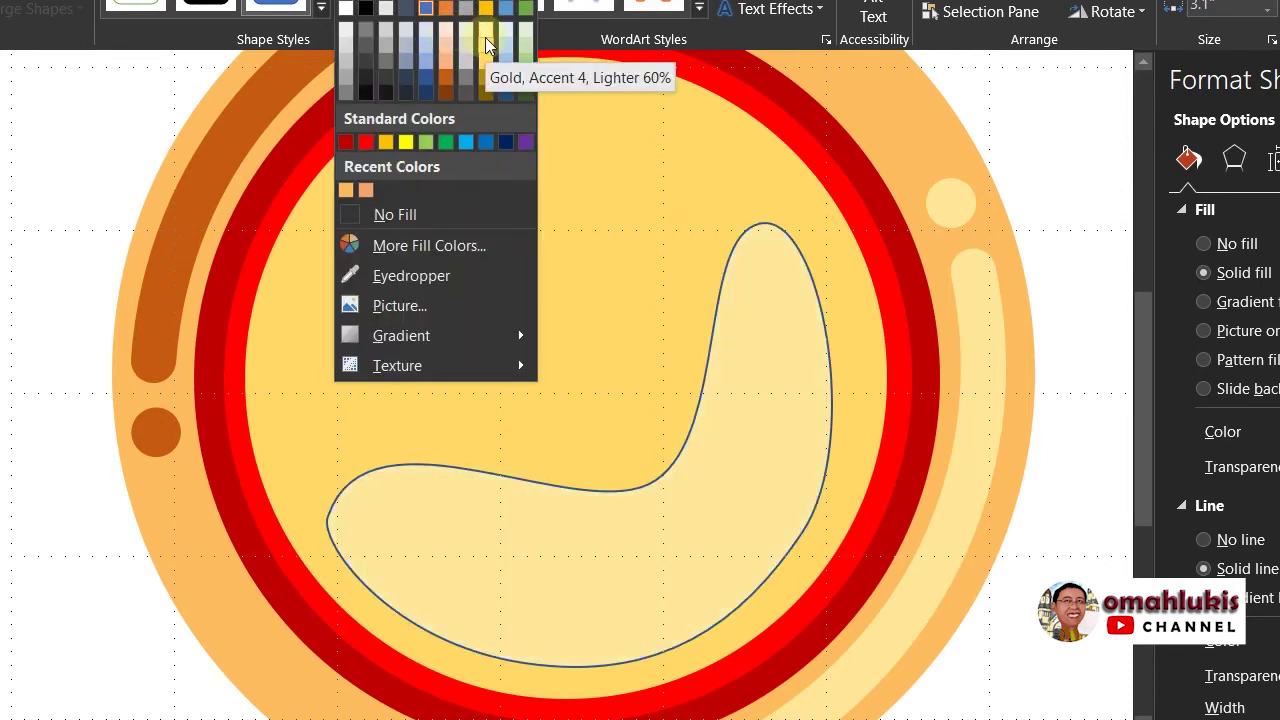
{"action": "left_click", "coordinate": [485, 45]}
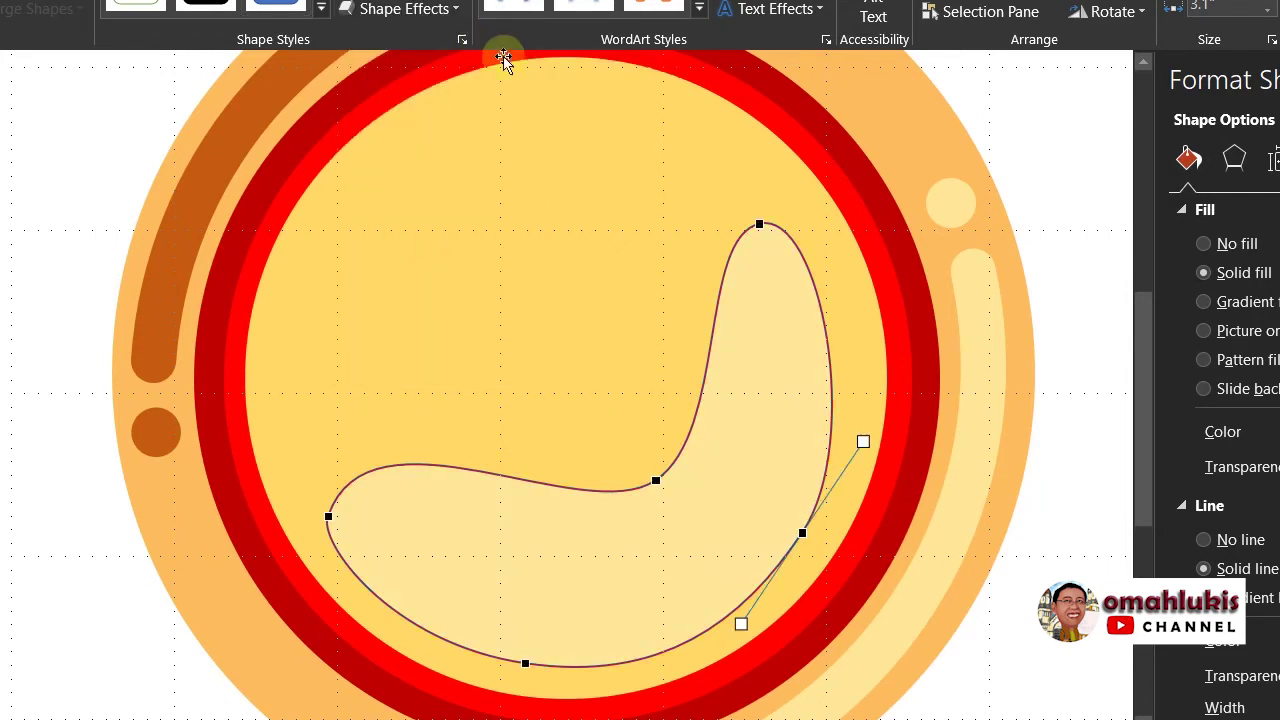
{"action": "left_click", "coordinate": [400, 2]}
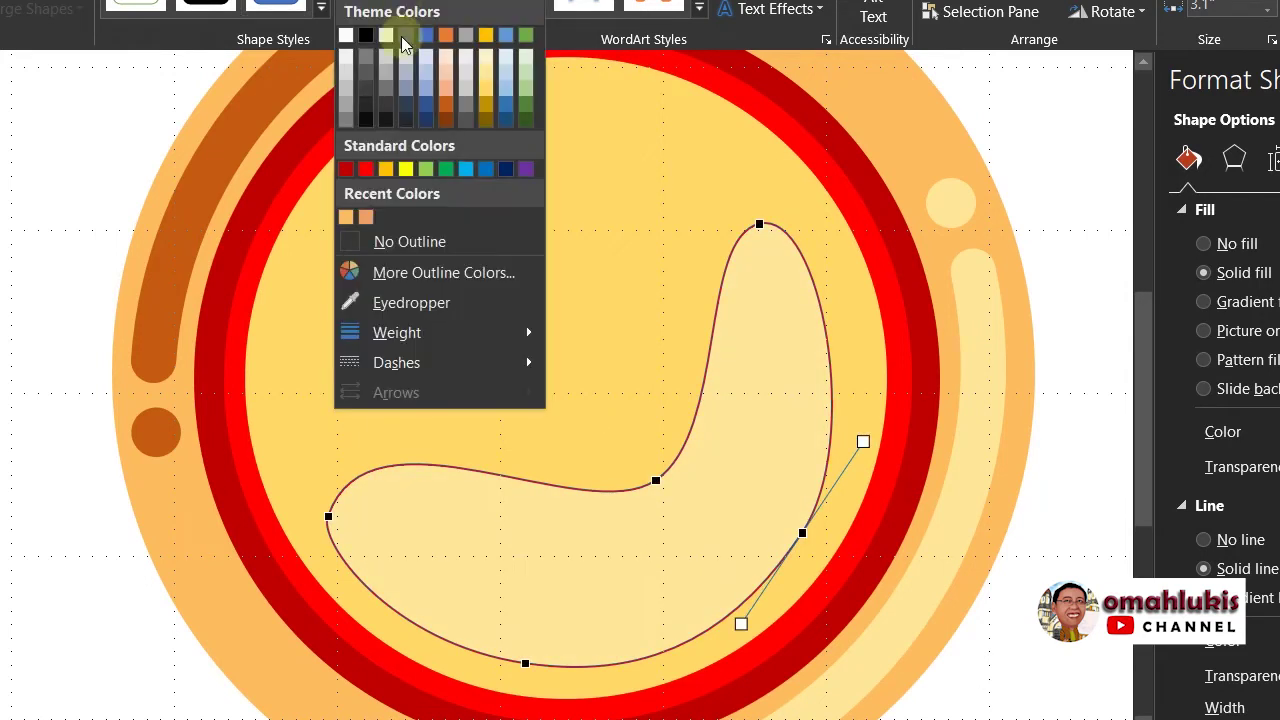
{"action": "left_click", "coordinate": [420, 234]}
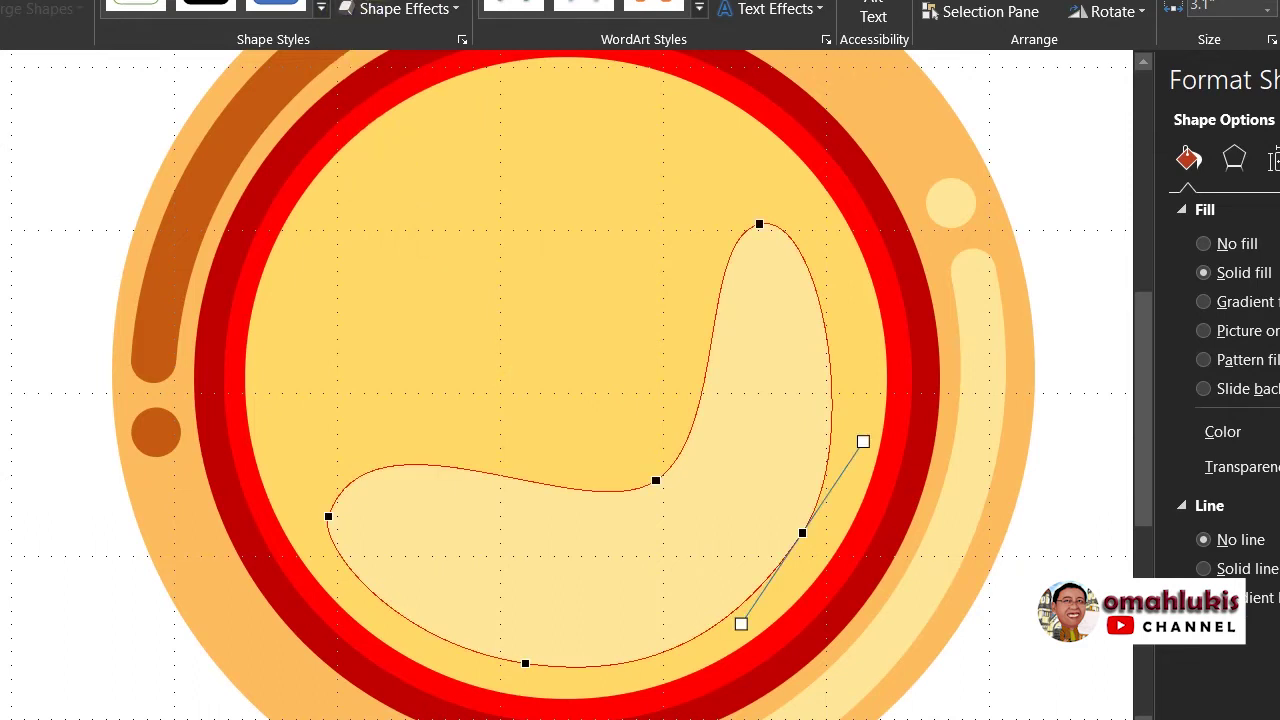
{"action": "left_click", "coordinate": [400, 2]}
{"action": "left_click", "coordinate": [412, 243]}
Step: Box-select the crust, sauce rings, cheese and highlights and group them into one pizza object
{"action": "left_click", "coordinate": [1015, 135]}
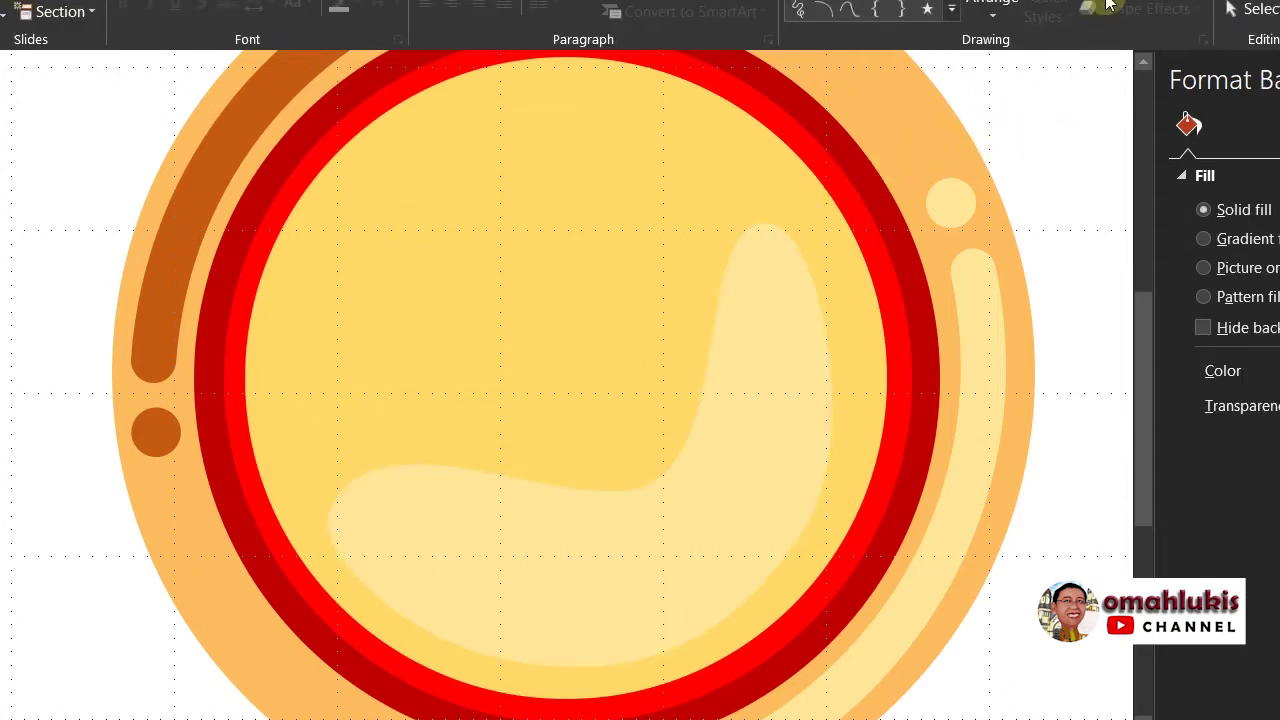
{"action": "scroll", "coordinate": [243, 140], "scroll_direction": "down", "scroll_amount": 5, "text": "ctrl"}
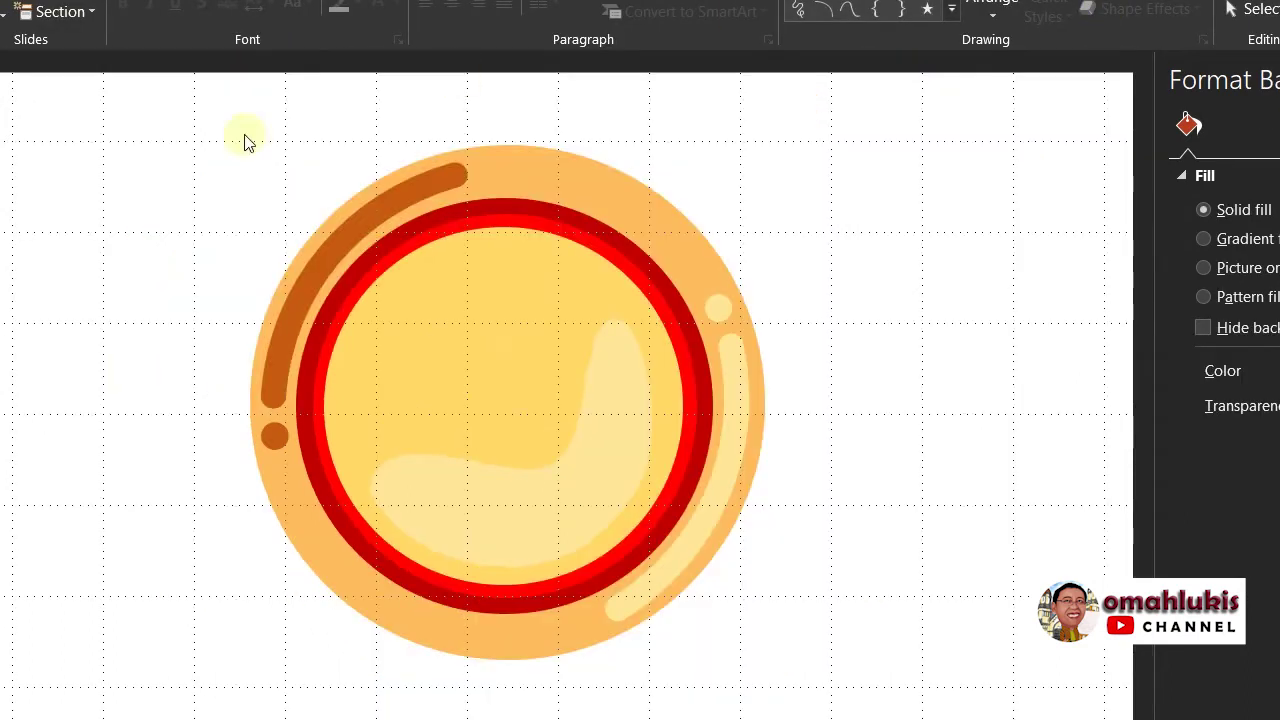
{"action": "left_click", "coordinate": [187, 121]}
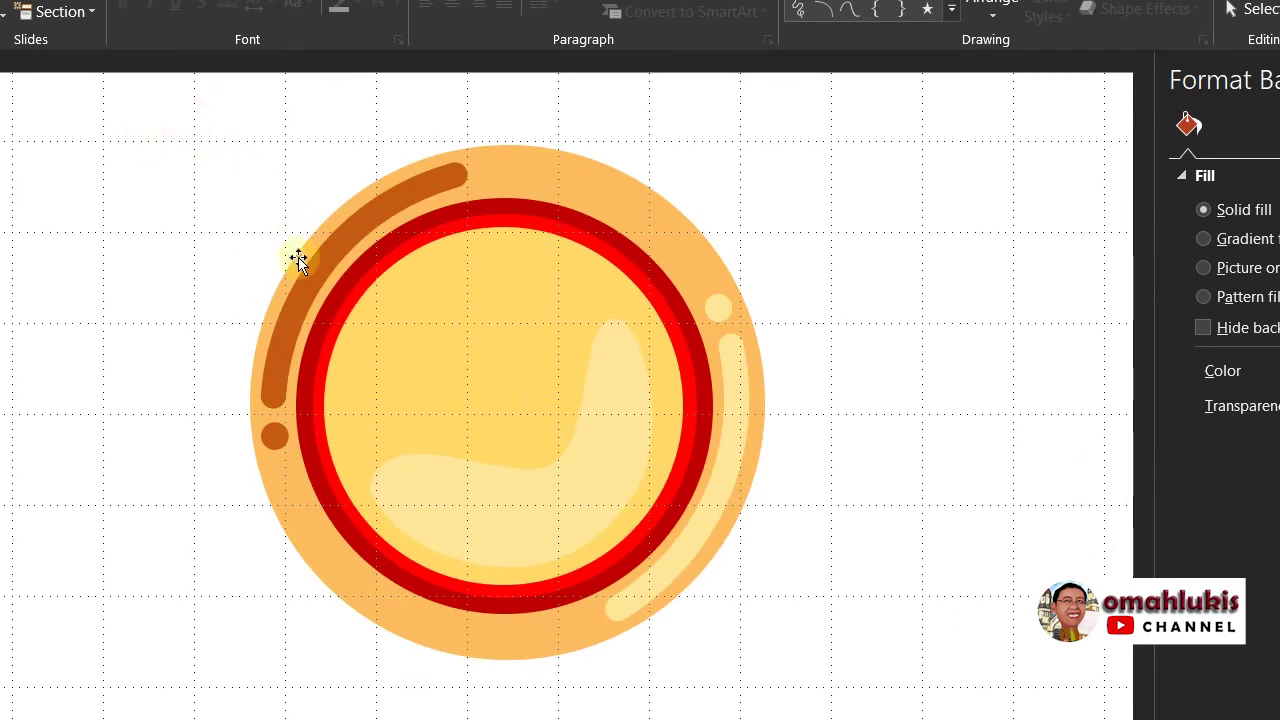
{"action": "mouse_move", "coordinate": [190, 120]}
{"action": "left_mouse_down"}
{"action": "mouse_move", "coordinate": [602, 505]}
{"action": "mouse_move", "coordinate": [856, 716]}
{"action": "left_mouse_up"}
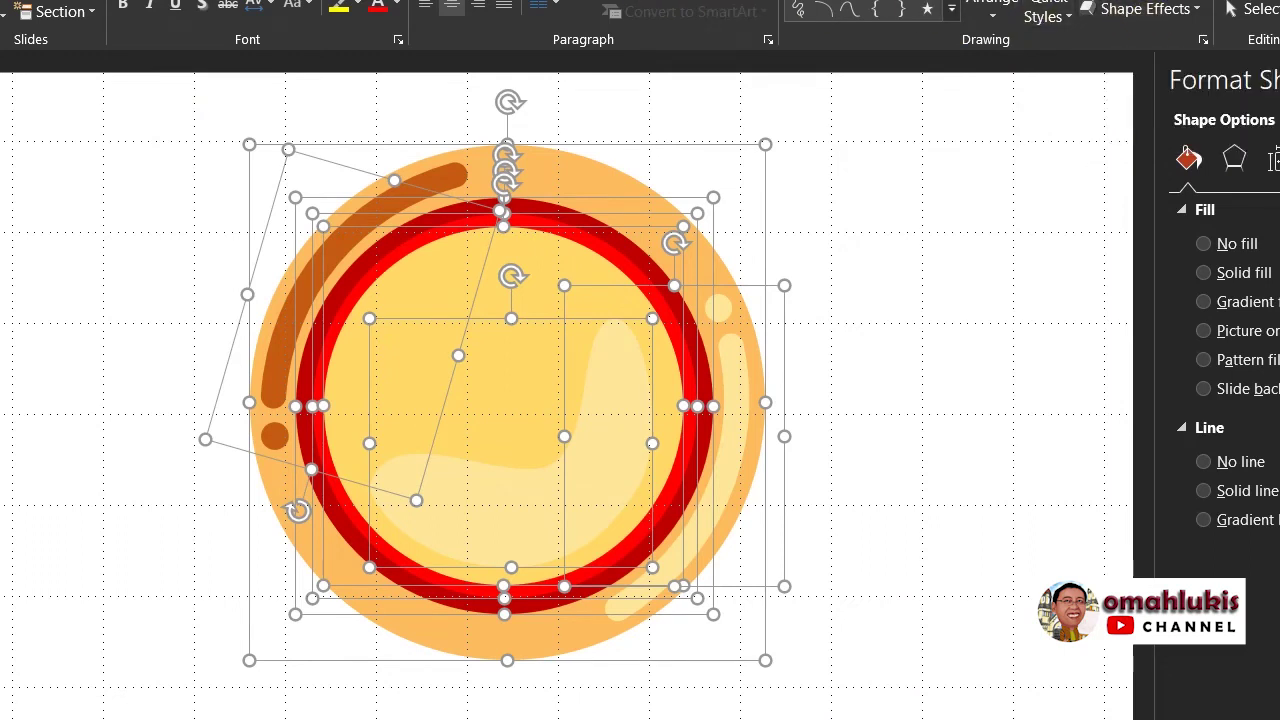
{"action": "left_click", "coordinate": [1150, 0]}
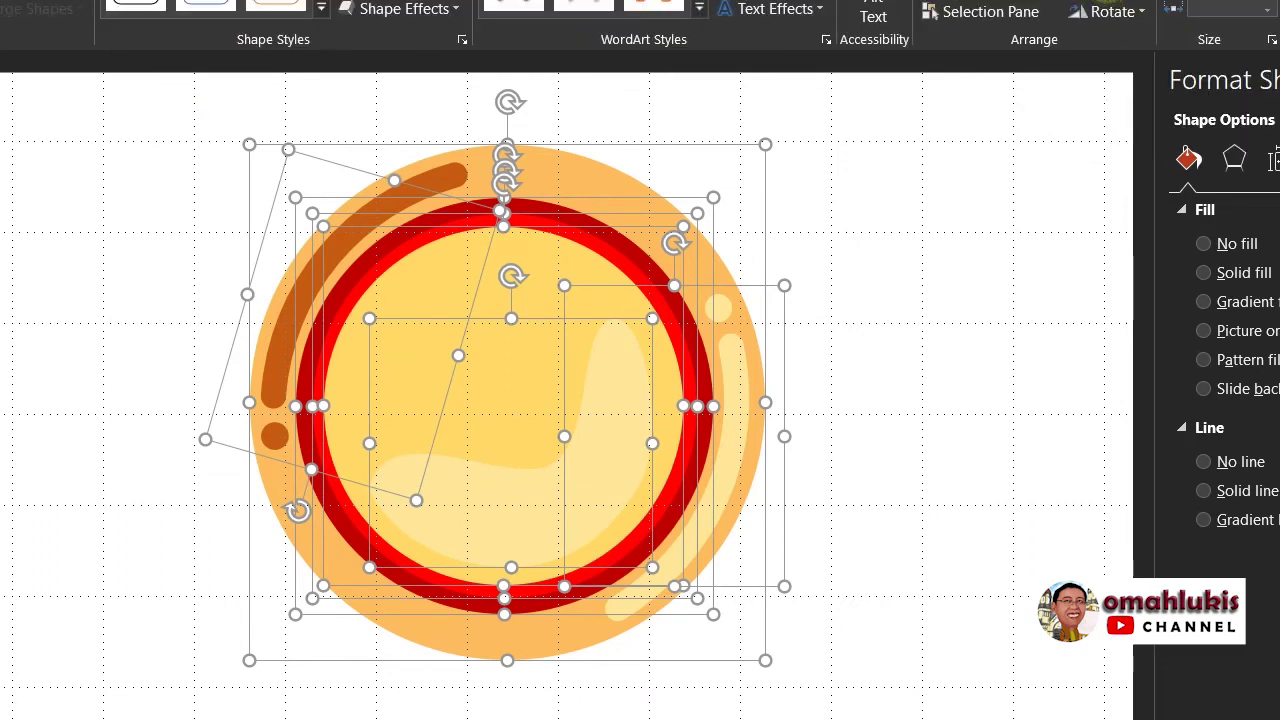
{"action": "left_click", "coordinate": [1175, 6]}
{"action": "left_click", "coordinate": [1110, 12]}
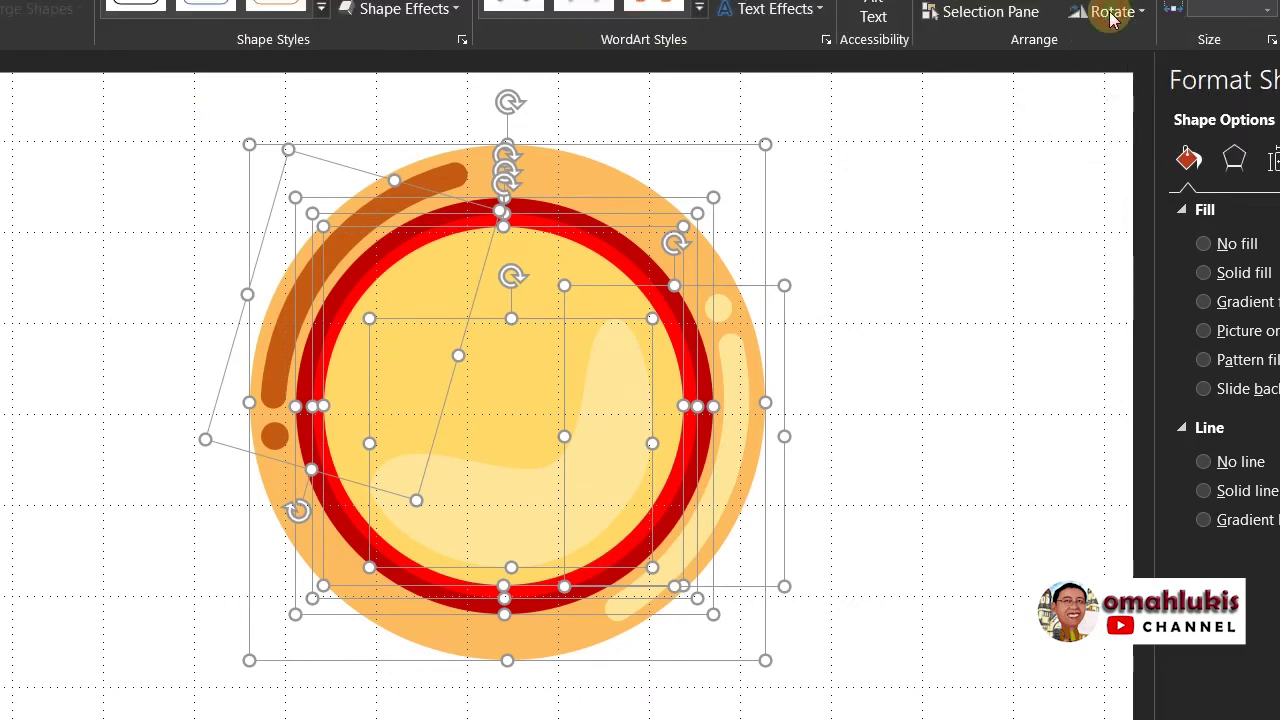
{"action": "left_click", "coordinate": [966, 212]}
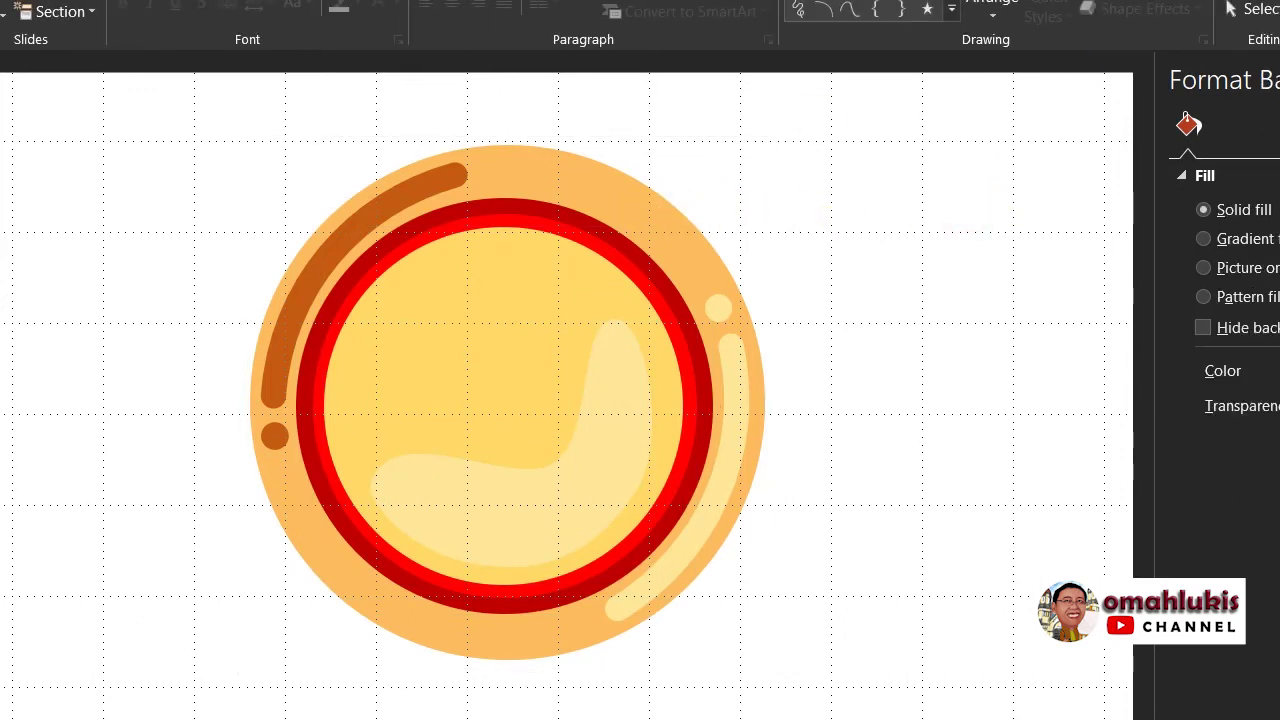
{"action": "scroll", "coordinate": [1048, 486], "scroll_direction": "up", "scroll_amount": 5, "text": "ctrl"}
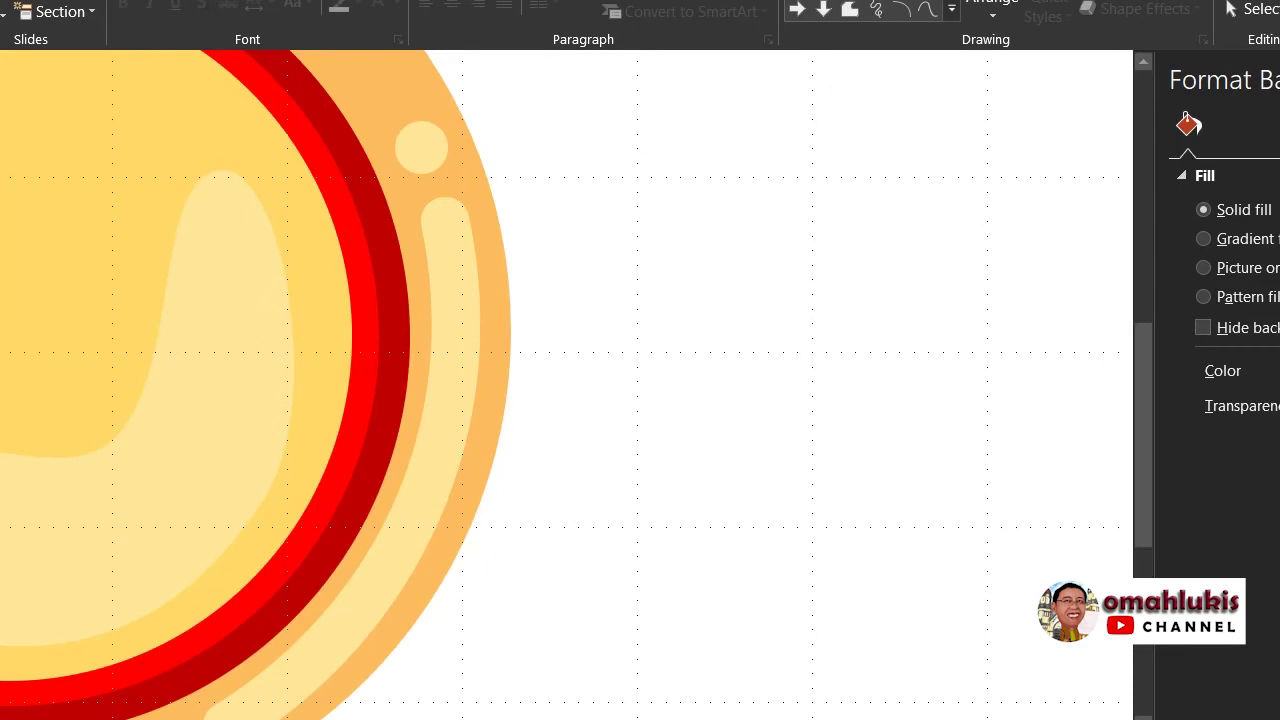
Step: Draw a chord shape right of the pizza, enlarge it, and rotate it flat edge up
{"action": "left_click", "coordinate": [110, 2]}
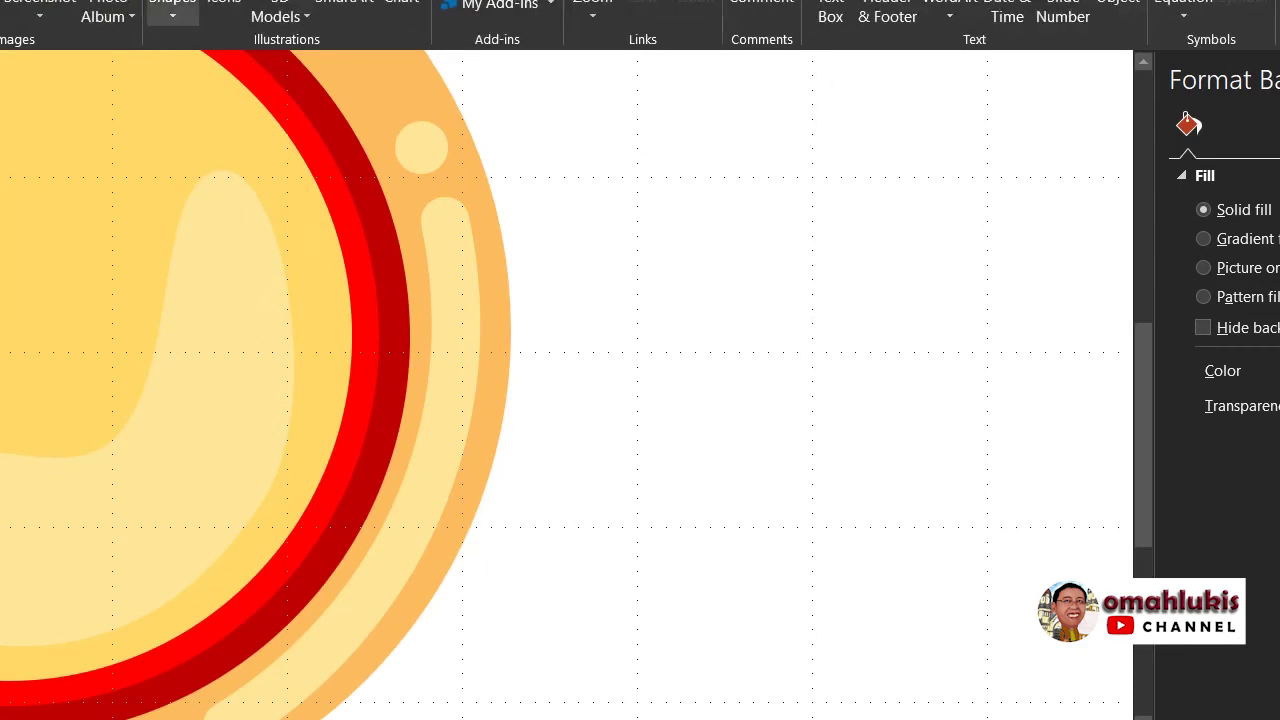
{"action": "left_click", "coordinate": [172, 10]}
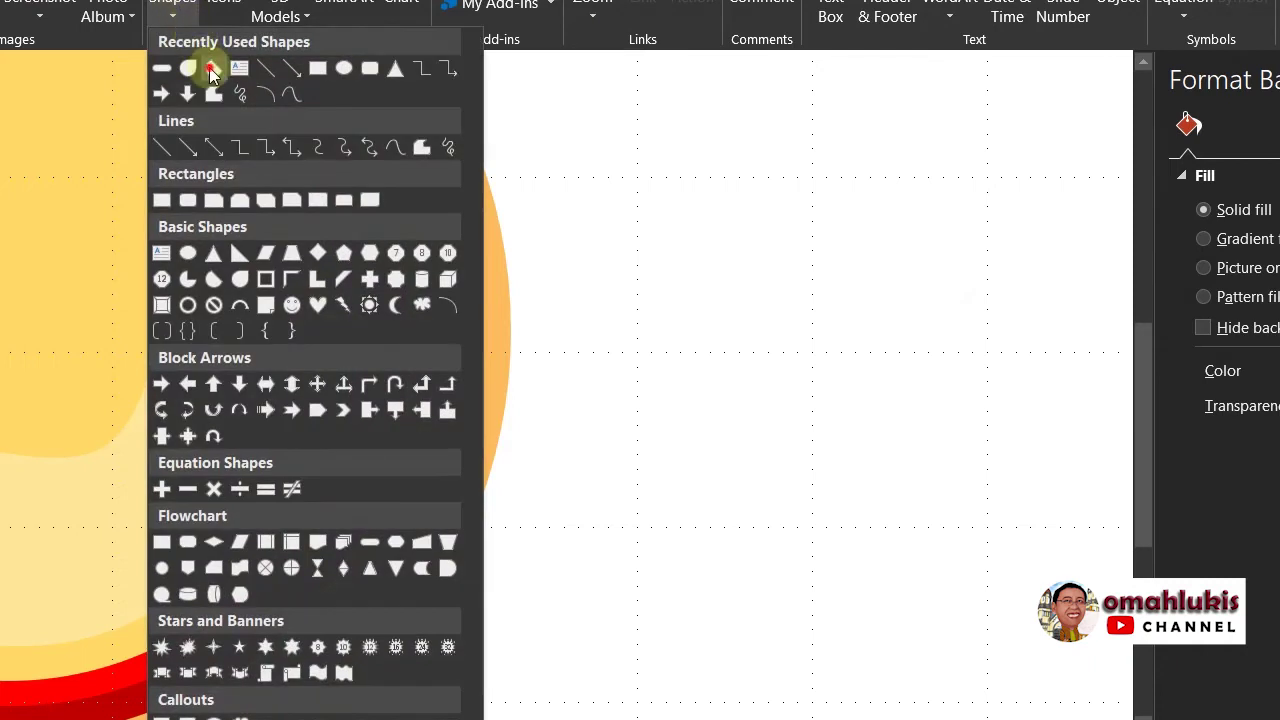
{"action": "left_click", "coordinate": [209, 67]}
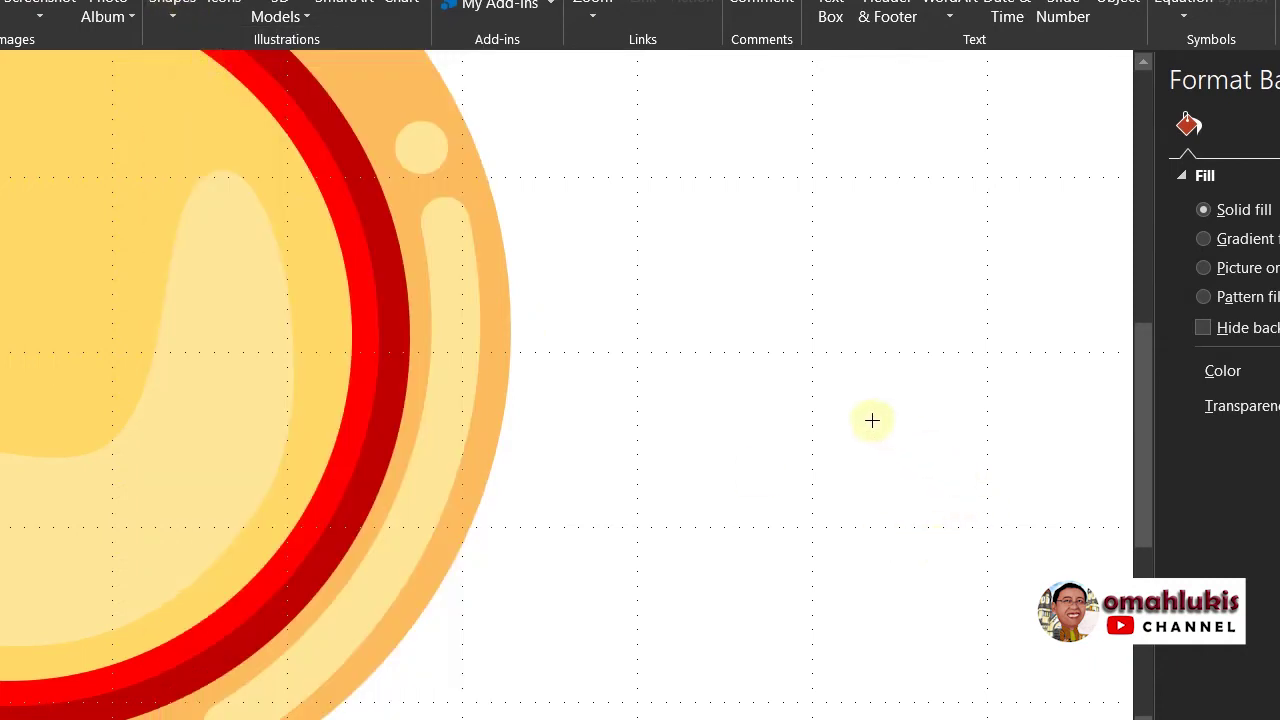
{"action": "left_click_drag", "start_coordinate": [820, 384], "coordinate": [927, 557]}
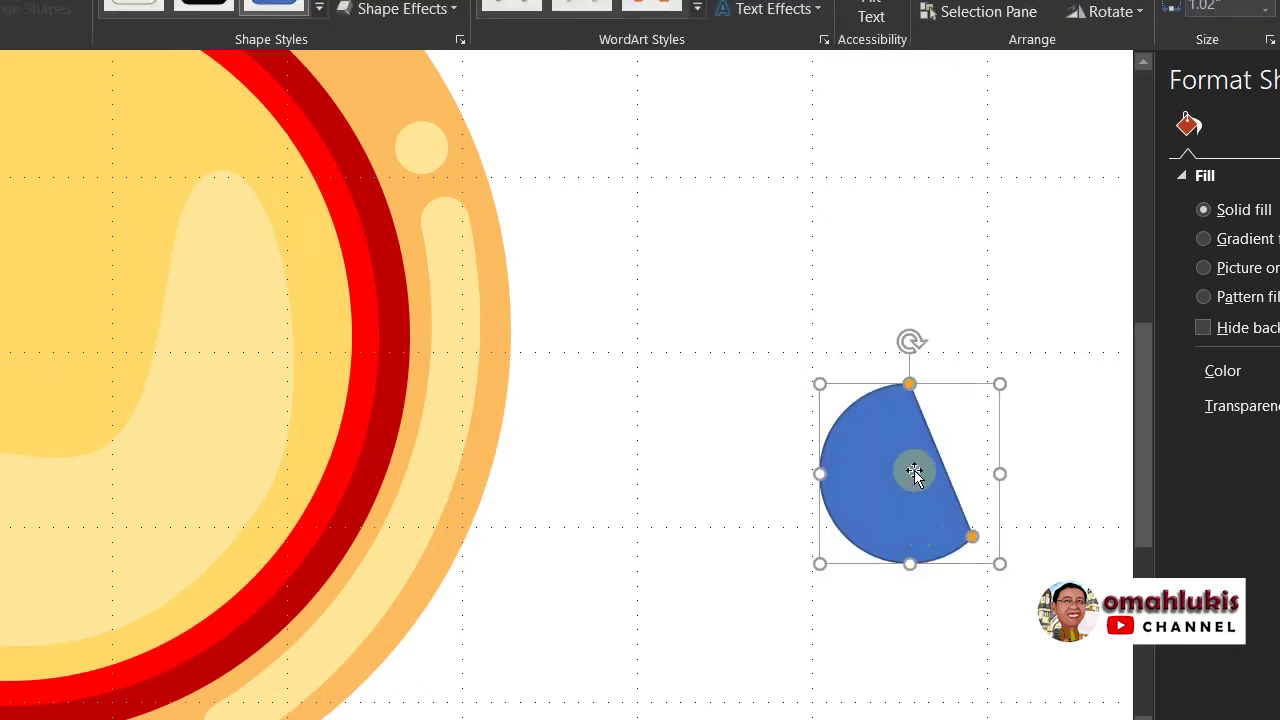
{"action": "left_click_drag", "start_coordinate": [907, 467], "coordinate": [851, 409]}
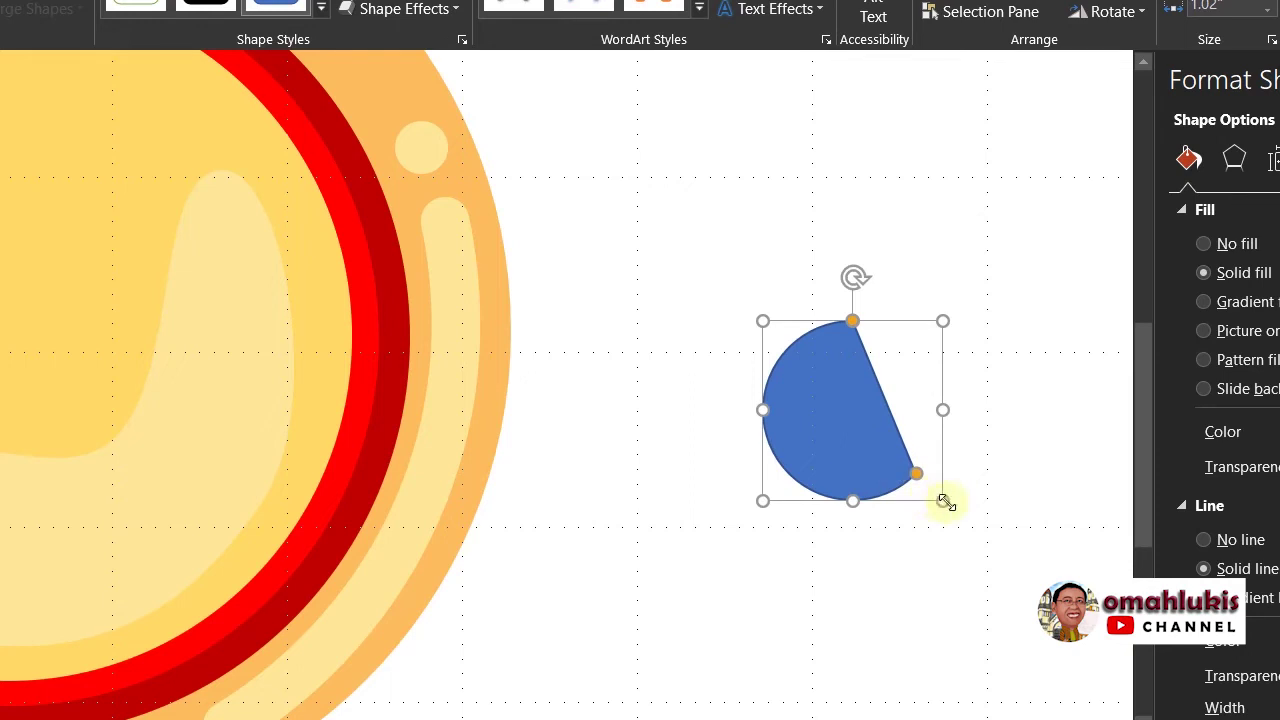
{"action": "left_click_drag", "start_coordinate": [945, 503], "coordinate": [983, 540]}
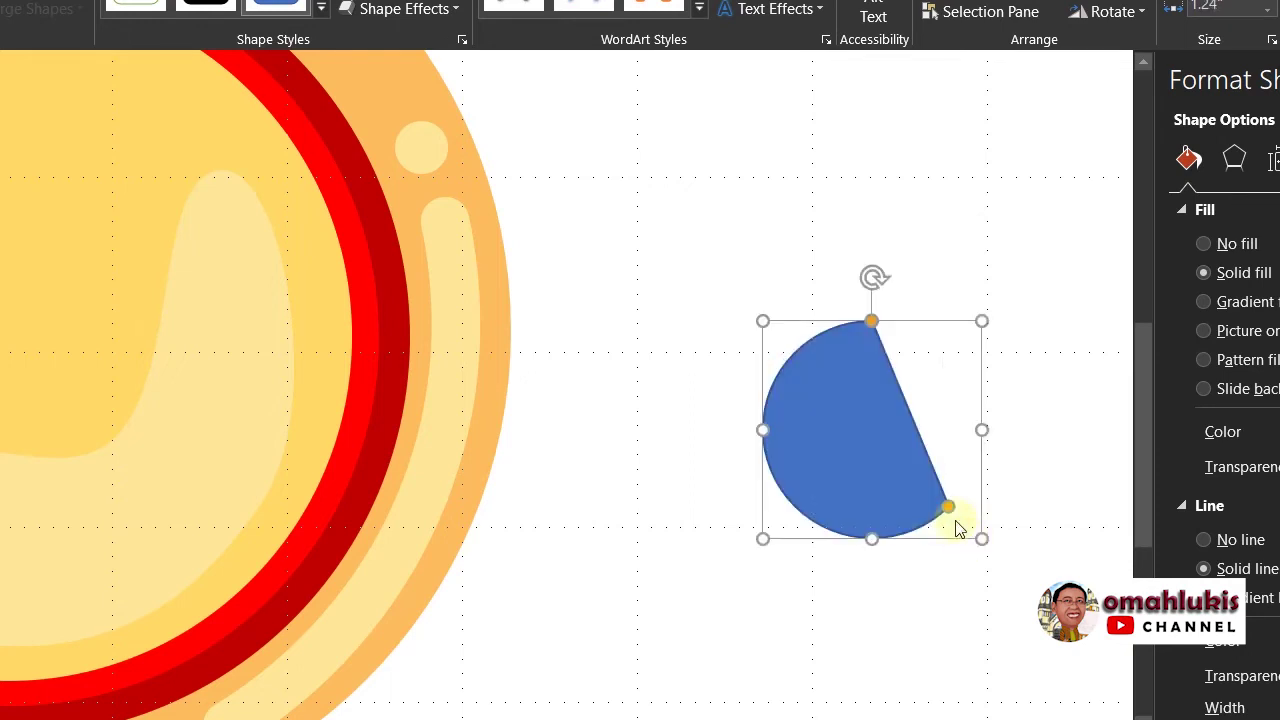
{"action": "left_click_drag", "start_coordinate": [873, 277], "coordinate": [720, 366]}
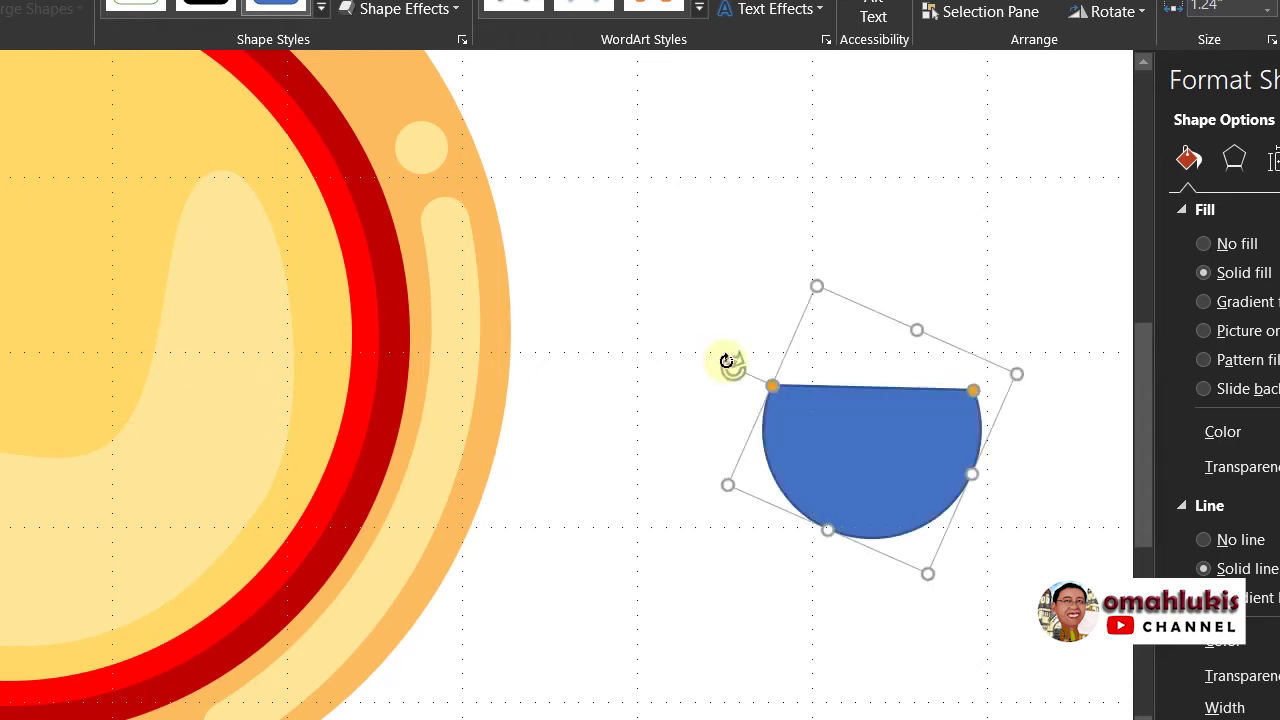
Step: Fill the half-circle with red
{"action": "left_click", "coordinate": [974, 260]}
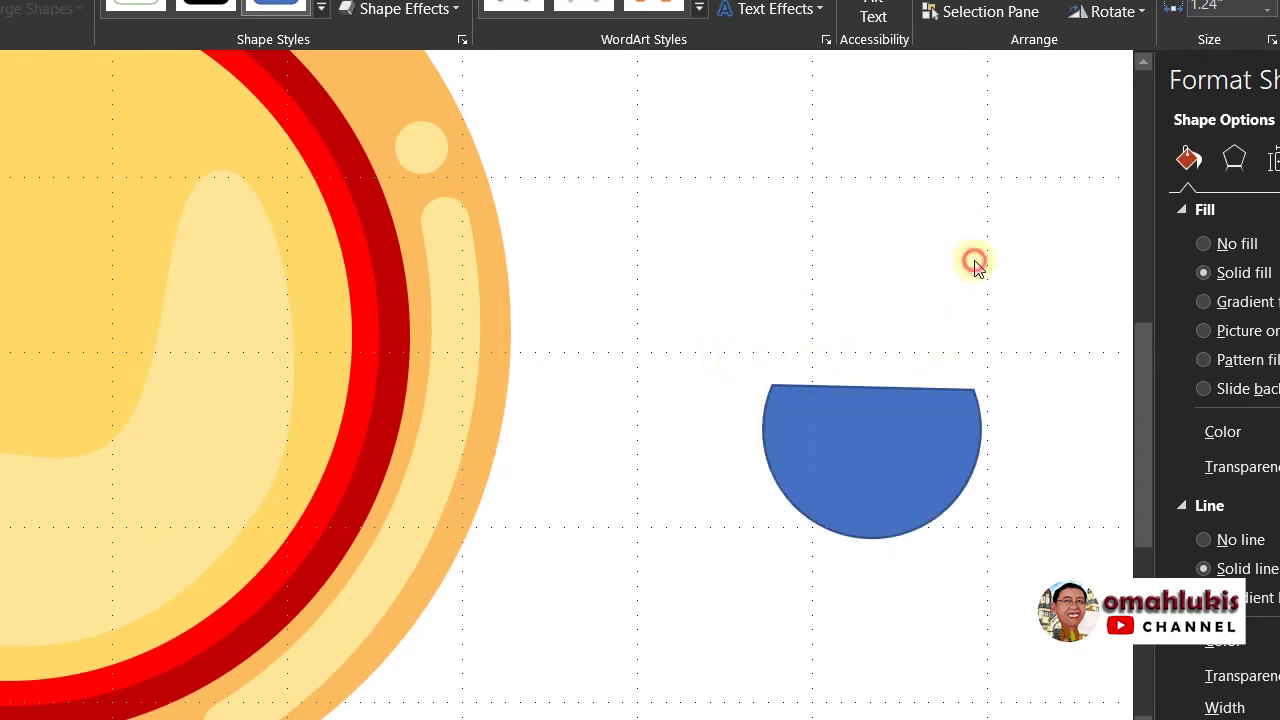
{"action": "left_click", "coordinate": [922, 464]}
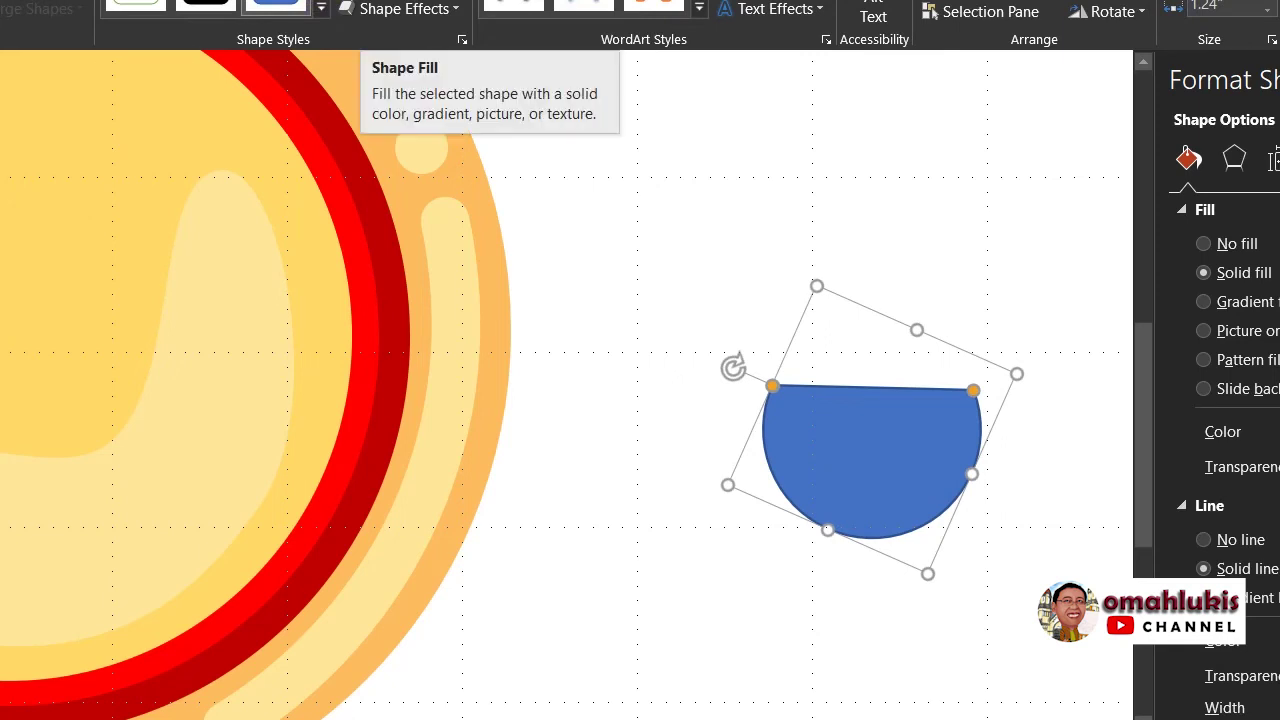
{"action": "left_click", "coordinate": [365, 2]}
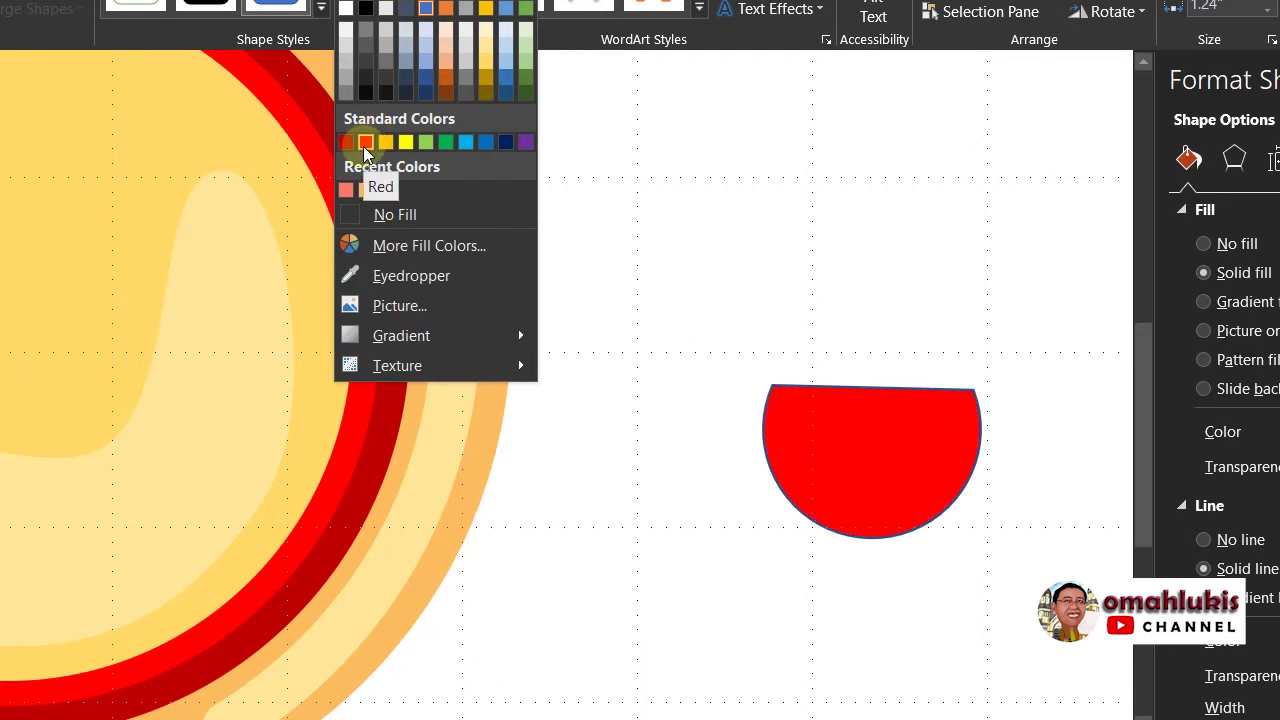
{"action": "left_click", "coordinate": [362, 142]}
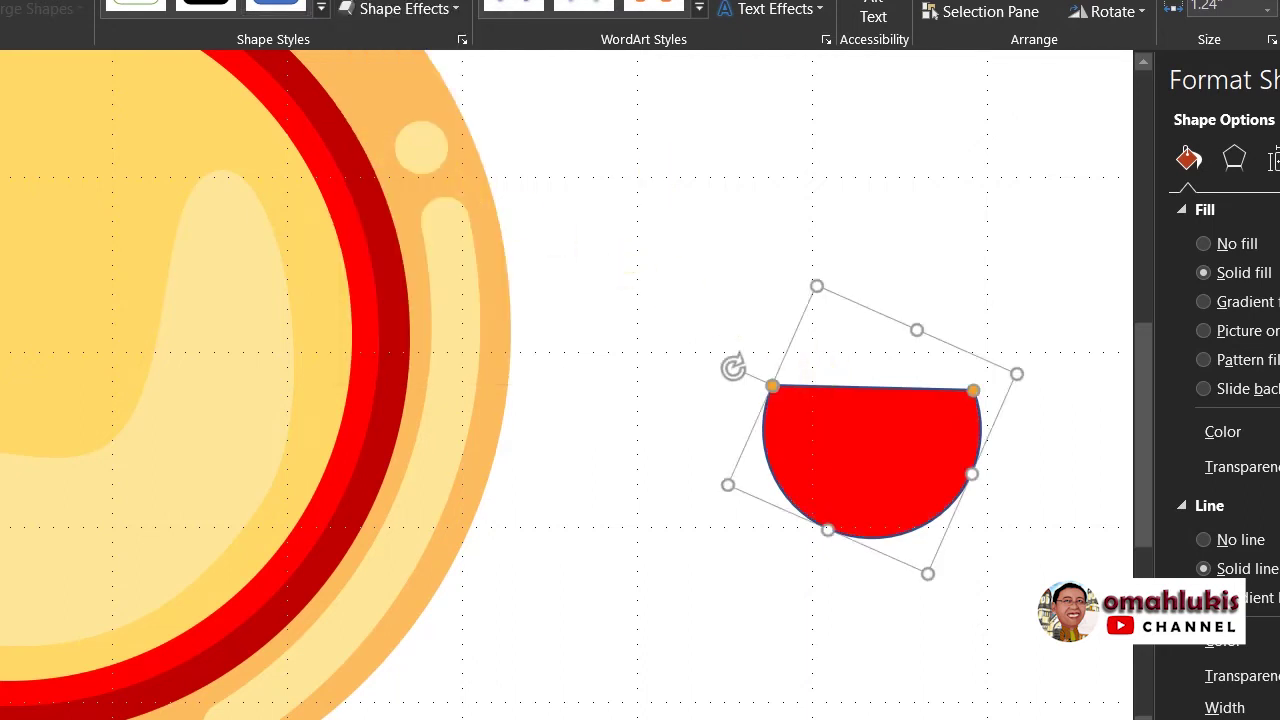
{"action": "left_click", "coordinate": [380, 2]}
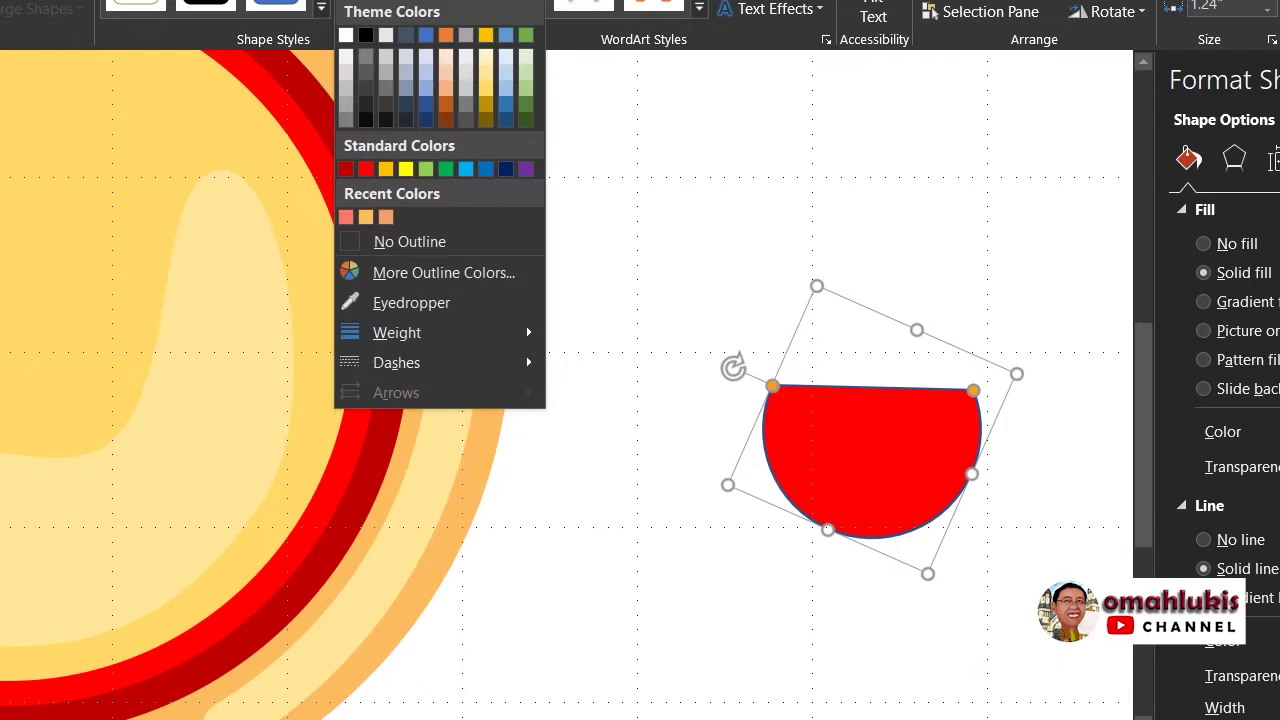
Step: Remove the red half-circle's outline and place a copy slightly down-left of it
{"action": "left_click", "coordinate": [427, 243]}
{"action": "left_click", "coordinate": [913, 242]}
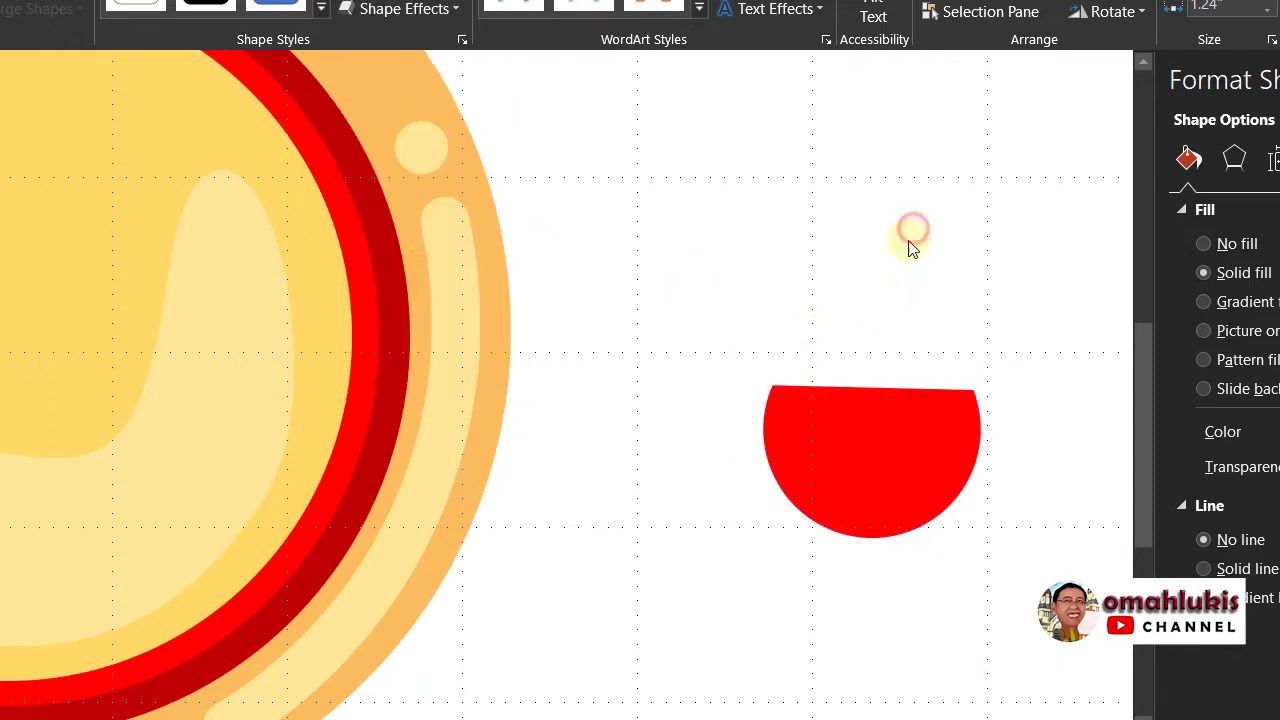
{"action": "left_click", "coordinate": [896, 444]}
{"action": "left_click_drag", "start_coordinate": [928, 437], "coordinate": [901, 448]}
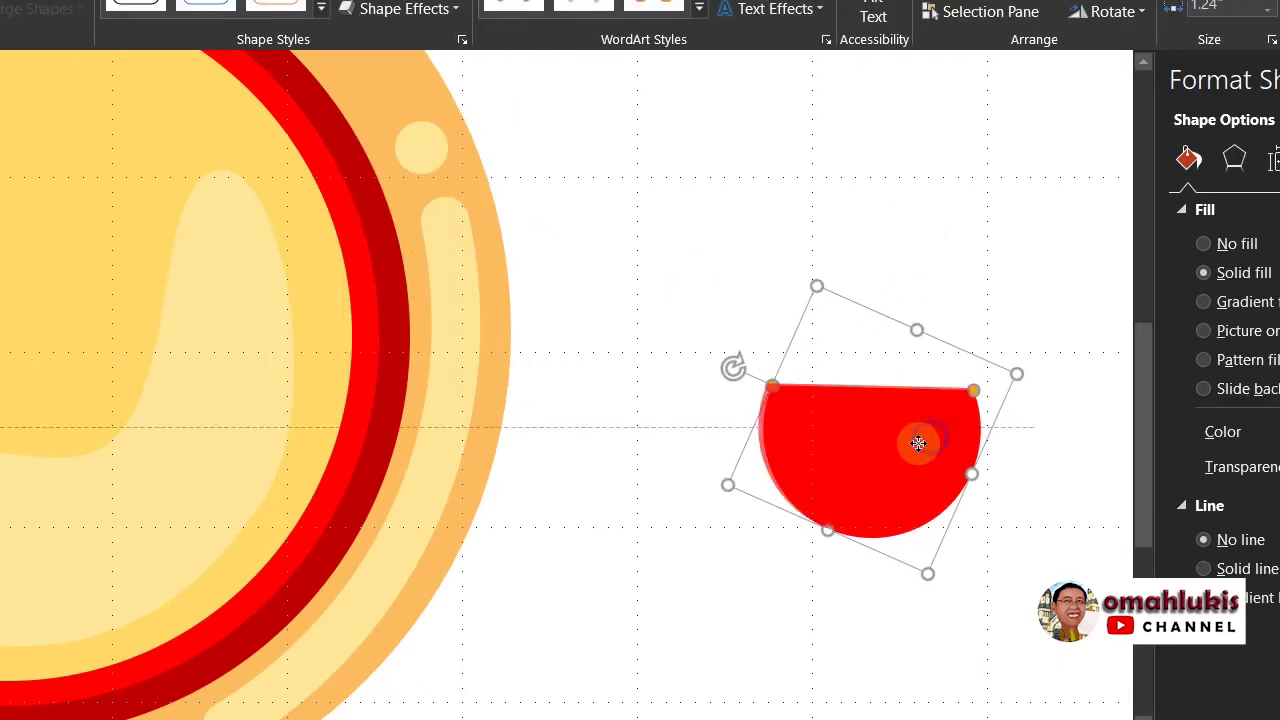
{"action": "left_click", "coordinate": [970, 492]}
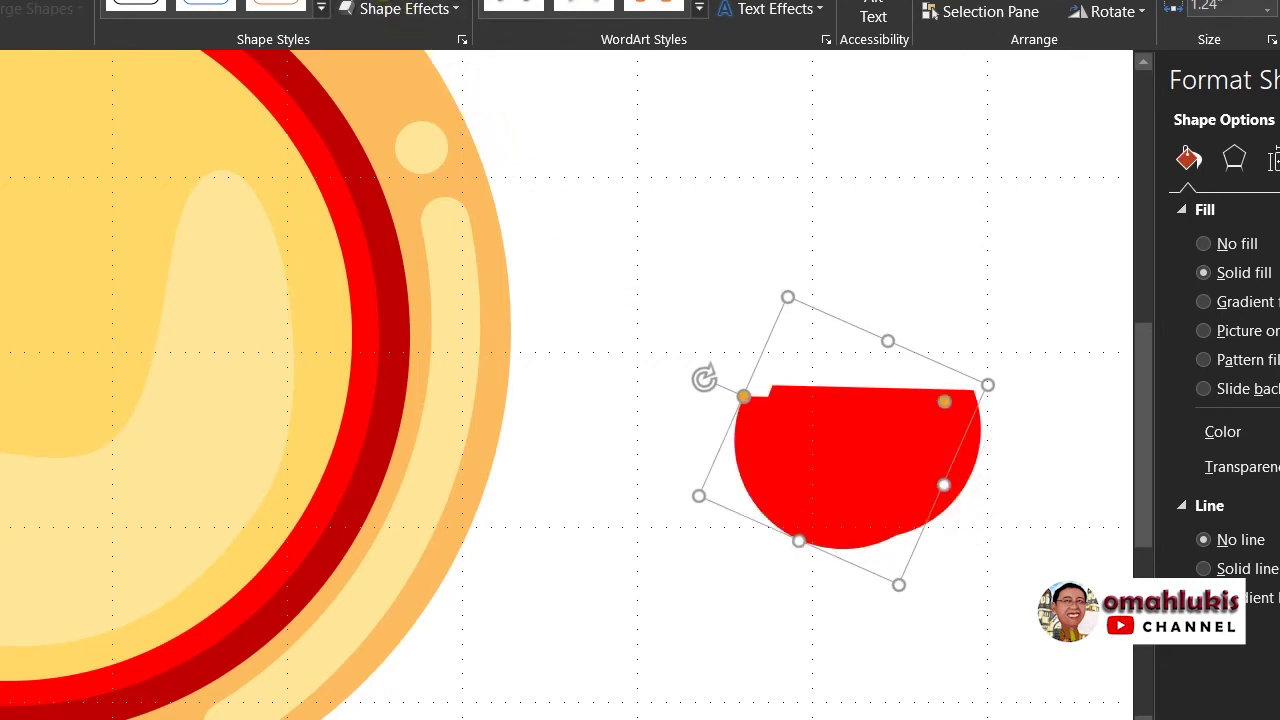
Step: Fill the copy with a light salmon pink from More Fill Colors
{"action": "left_click", "coordinate": [350, 0]}
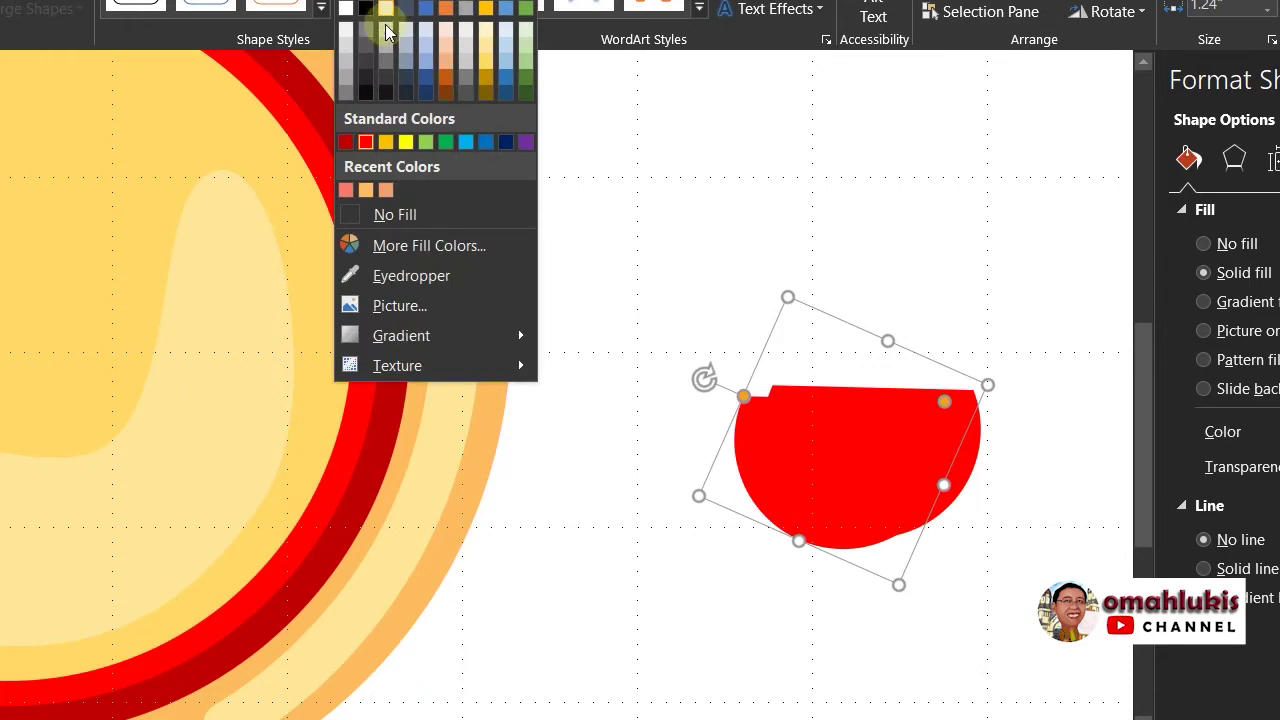
{"action": "left_click", "coordinate": [379, 250]}
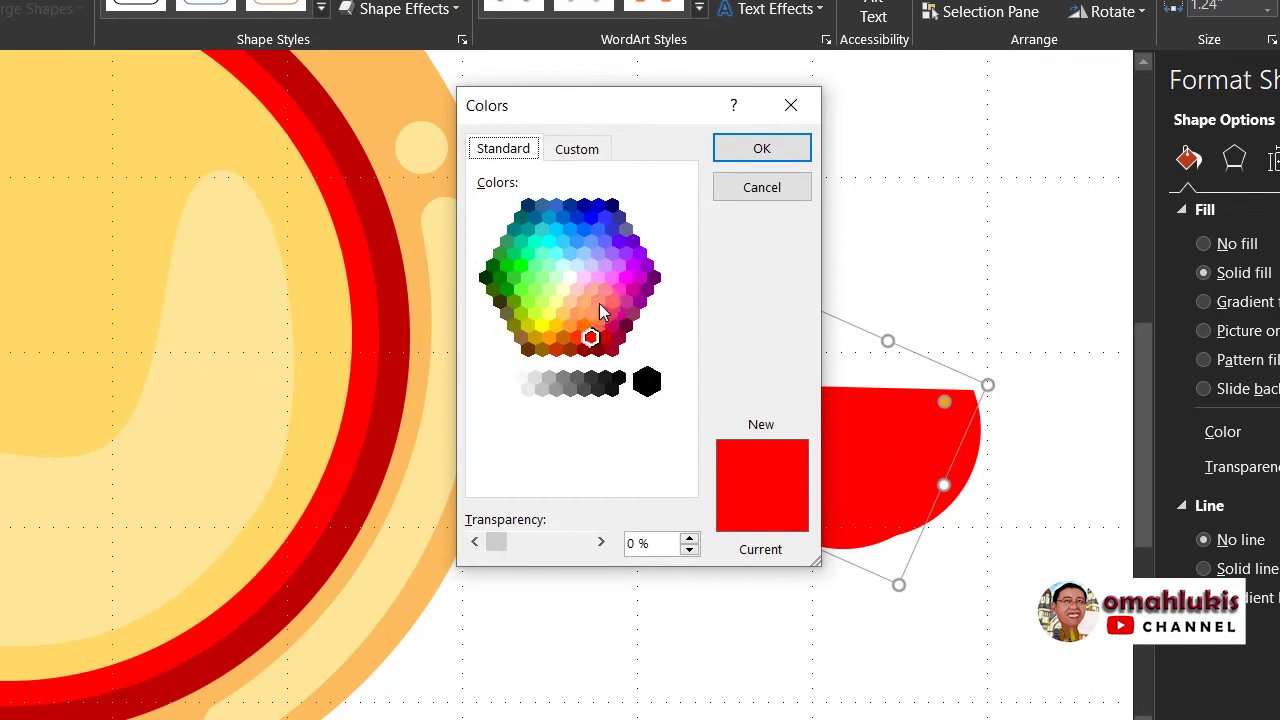
{"action": "left_click", "coordinate": [618, 291]}
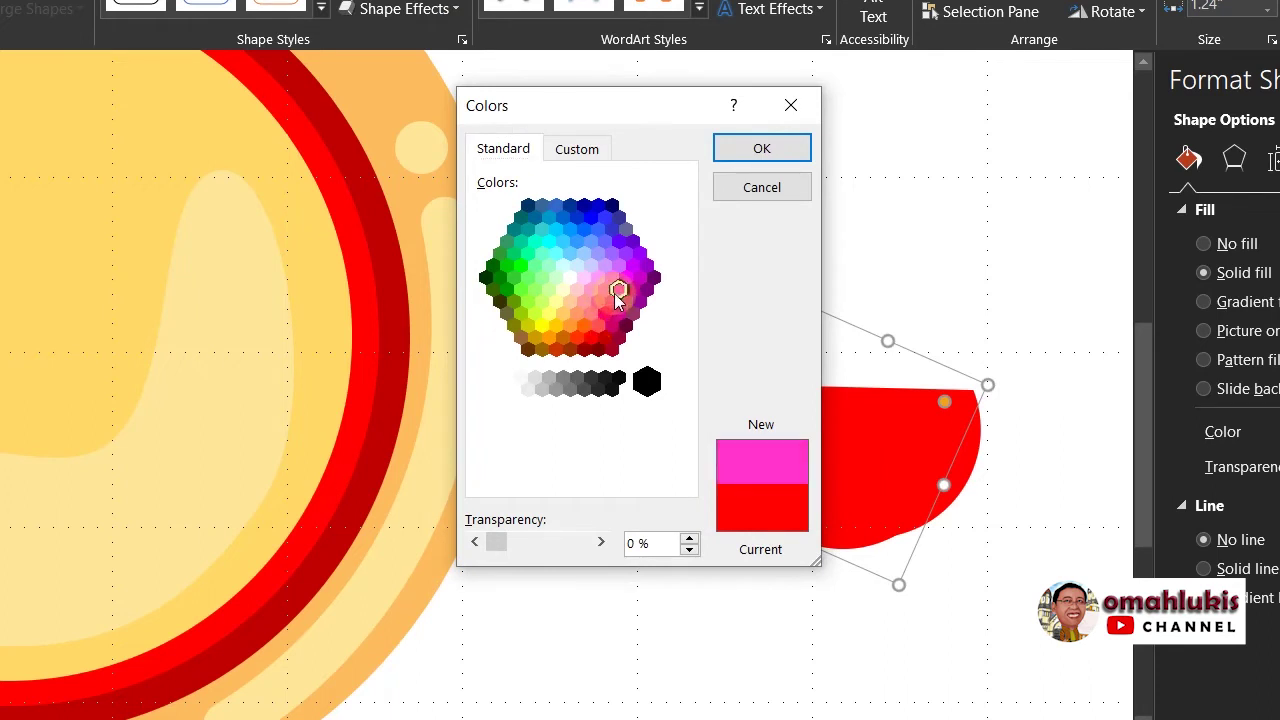
{"action": "left_click", "coordinate": [590, 313]}
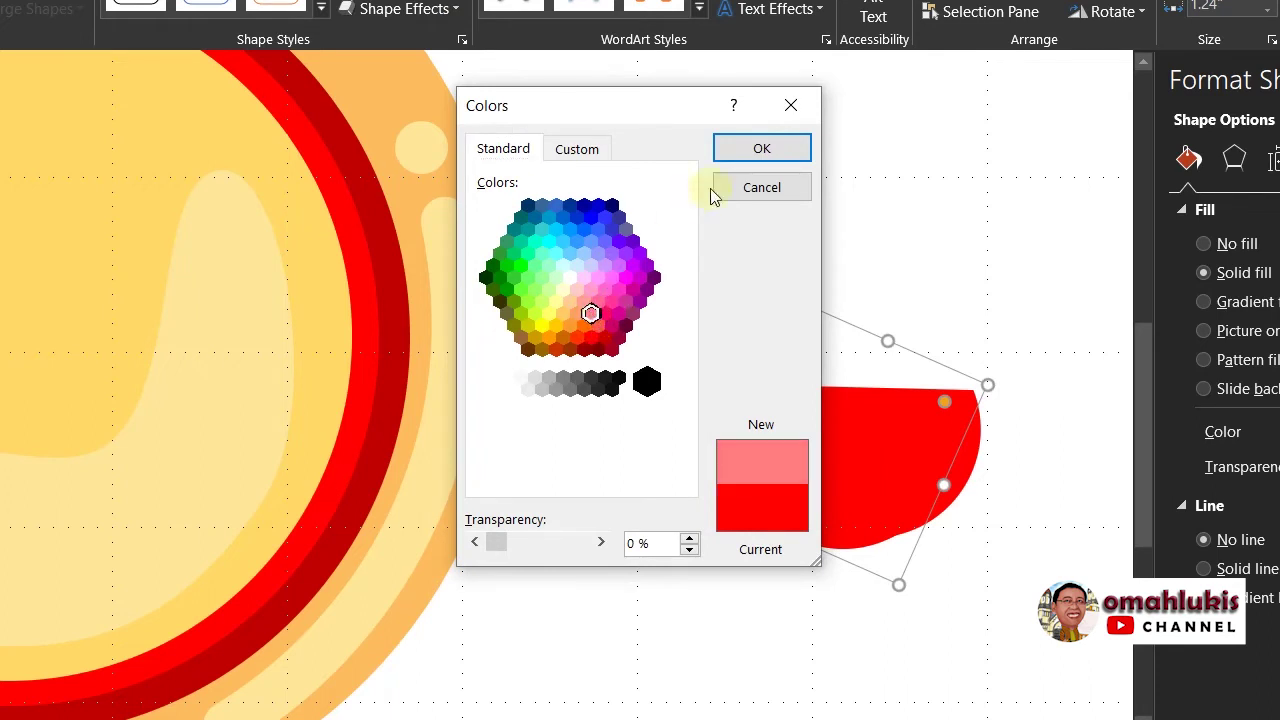
{"action": "left_click", "coordinate": [760, 150]}
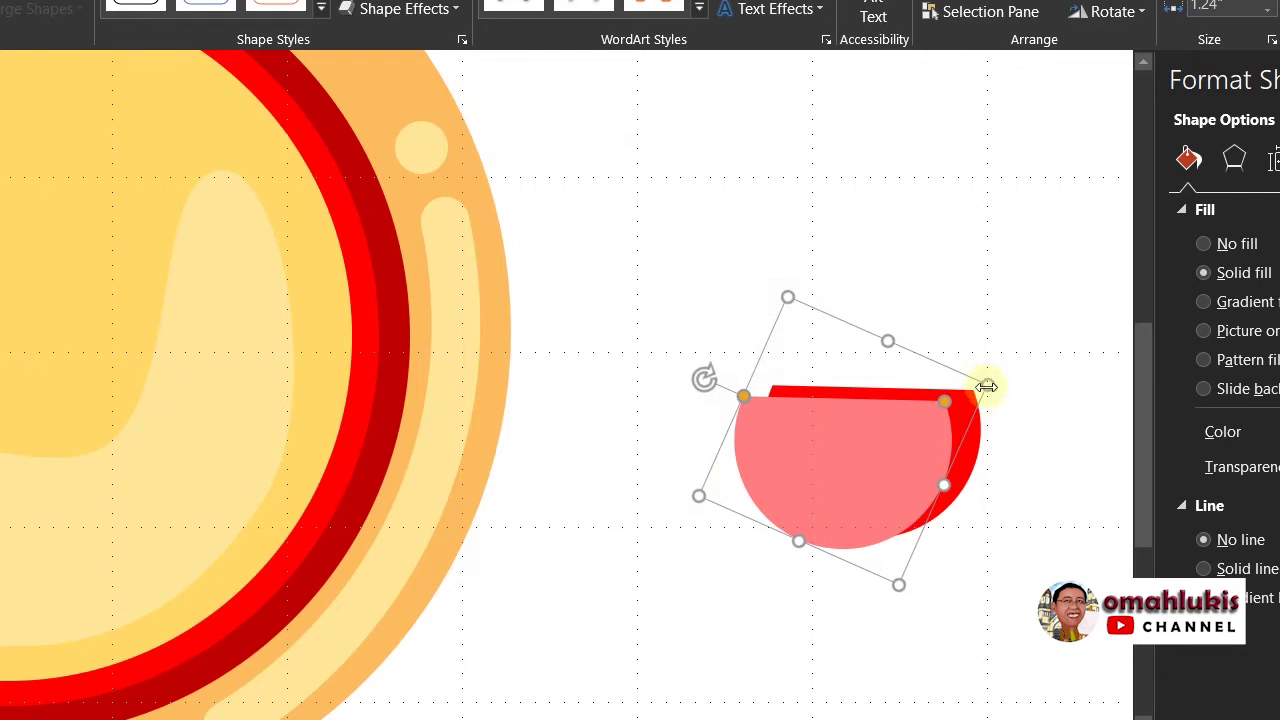
Step: Shrink the salmon half-circle and nest it flush with the red one's top, leaving a red rim
{"action": "left_click_drag", "start_coordinate": [987, 387], "coordinate": [955, 395]}
{"action": "left_click_drag", "start_coordinate": [829, 449], "coordinate": [873, 436]}
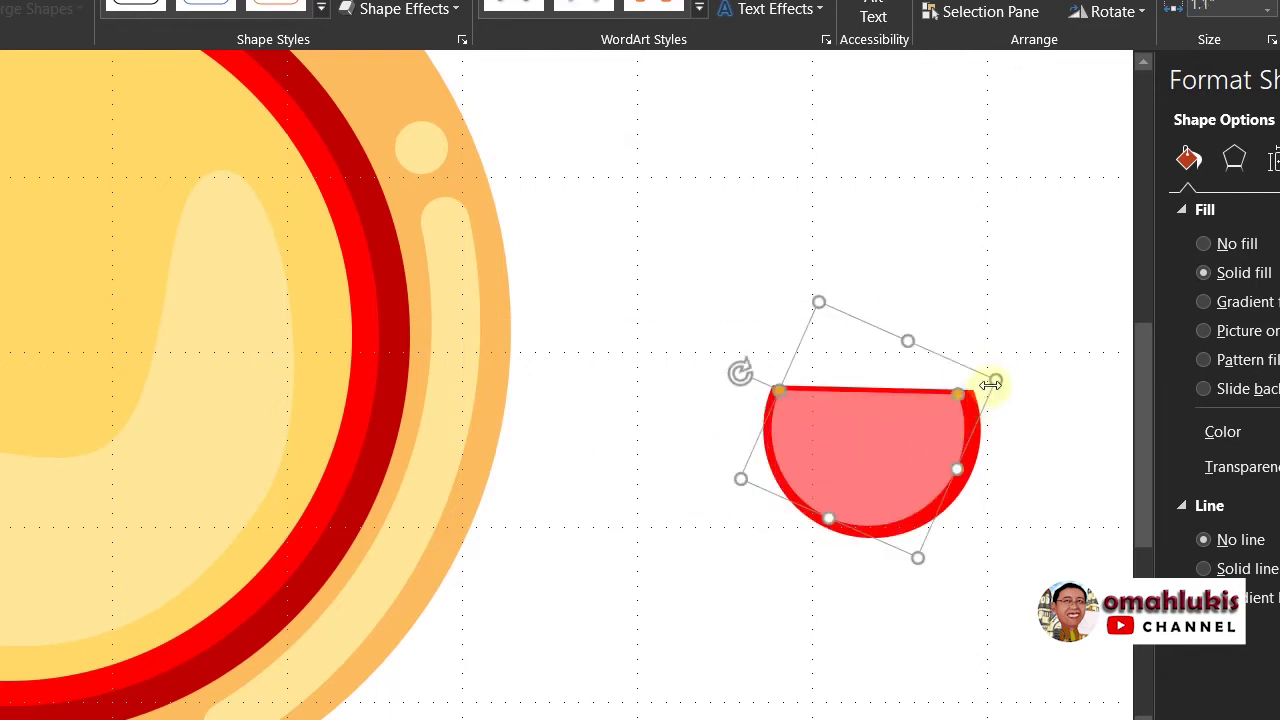
{"action": "left_click_drag", "start_coordinate": [1003, 379], "coordinate": [960, 394]}
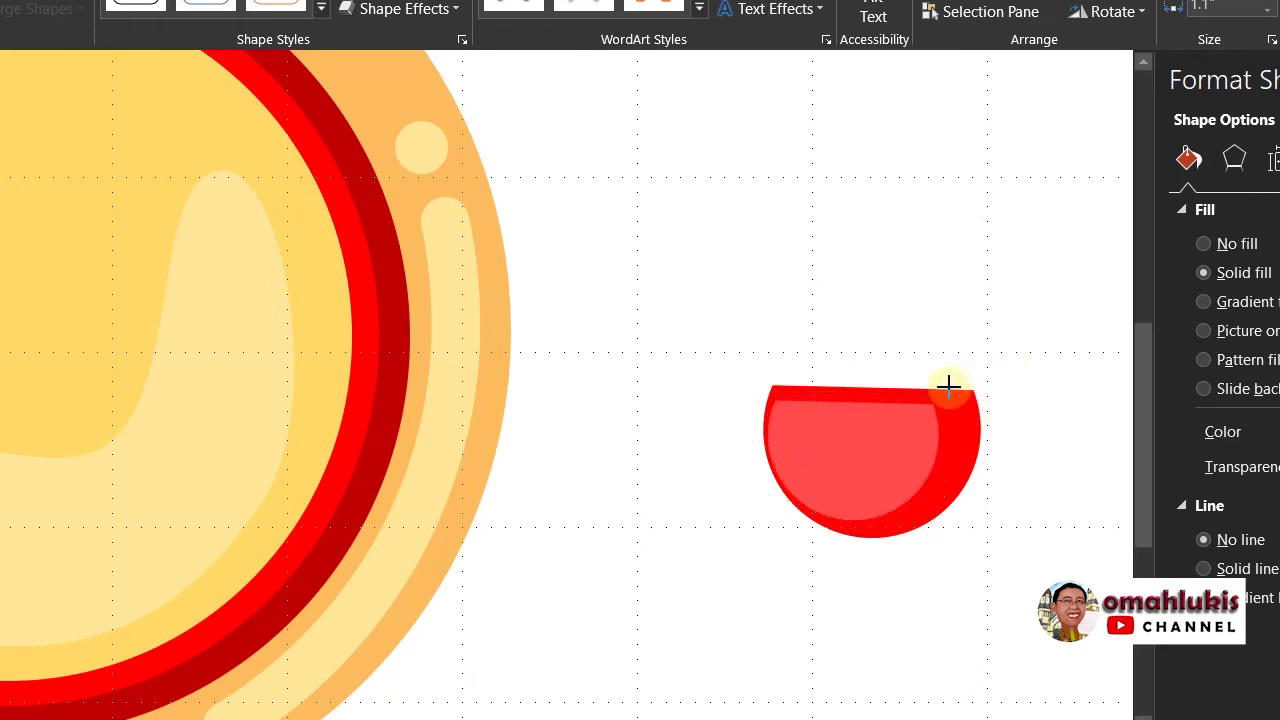
{"action": "left_click_drag", "start_coordinate": [872, 430], "coordinate": [888, 418]}
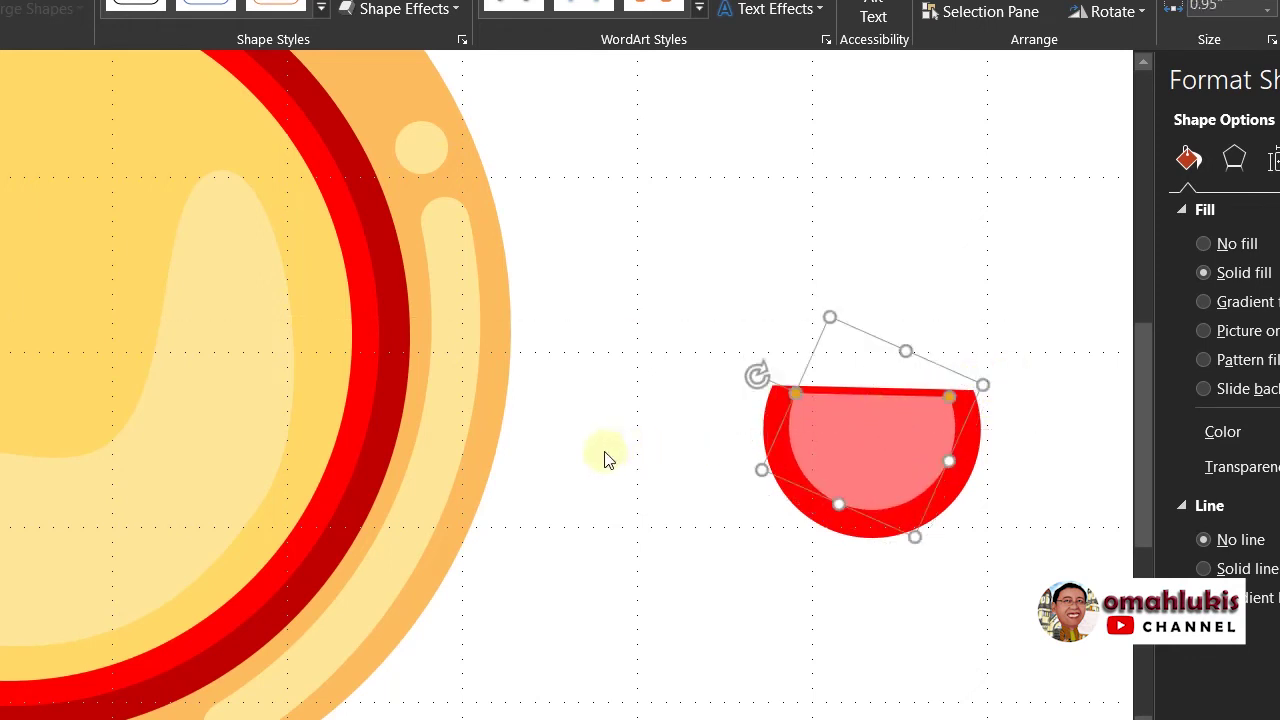
{"action": "key", "text": "Up"}
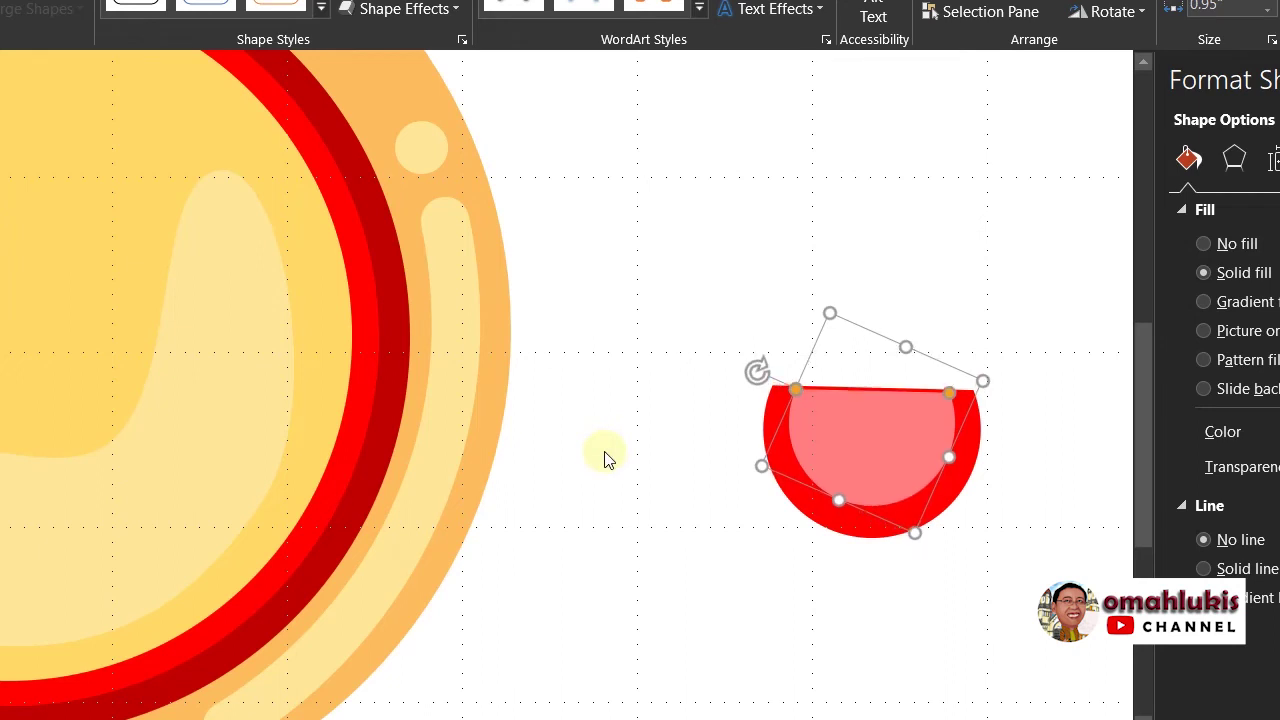
{"action": "key", "text": "Up"}
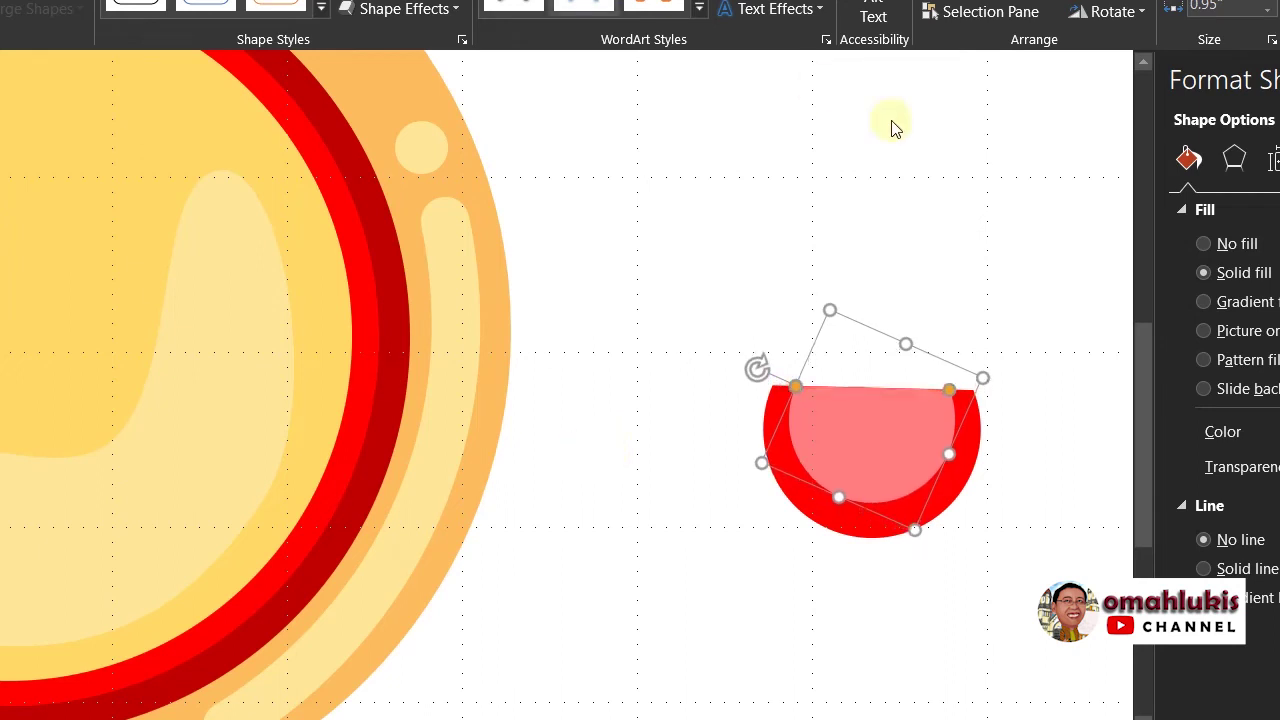
{"action": "left_click", "coordinate": [840, 245]}
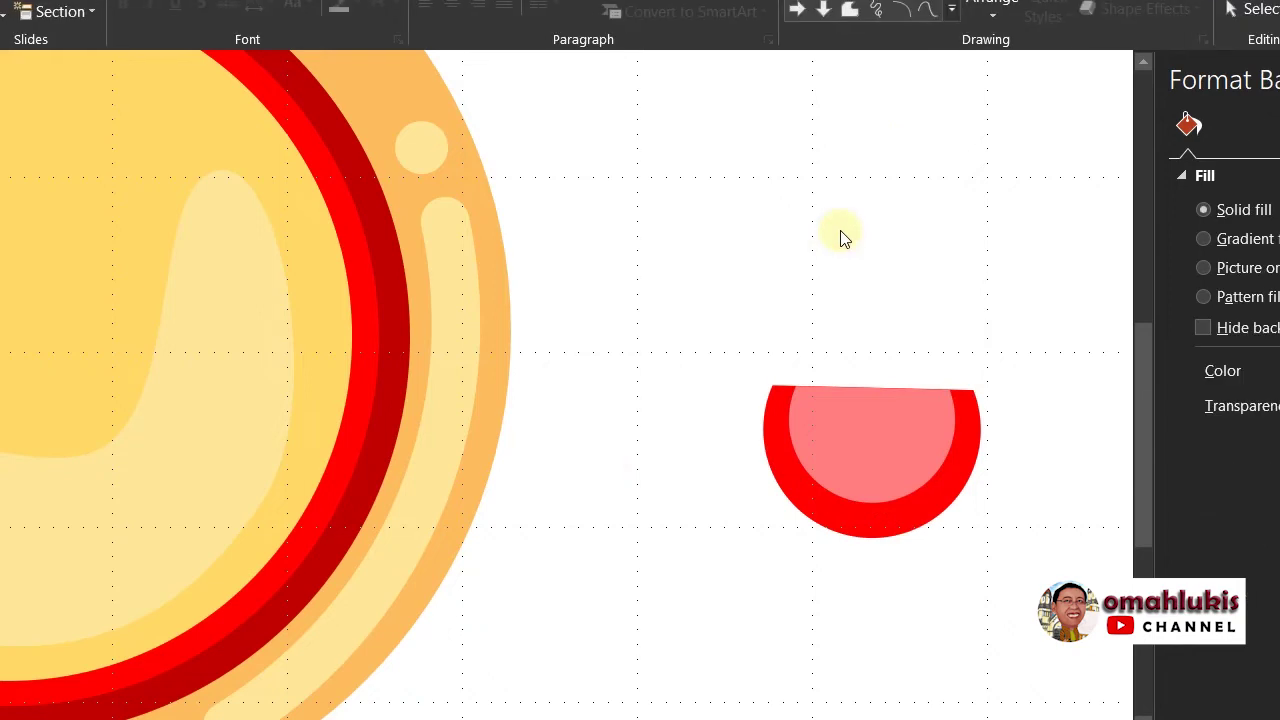
{"action": "left_click", "coordinate": [884, 488]}
{"action": "left_click", "coordinate": [1038, 200]}
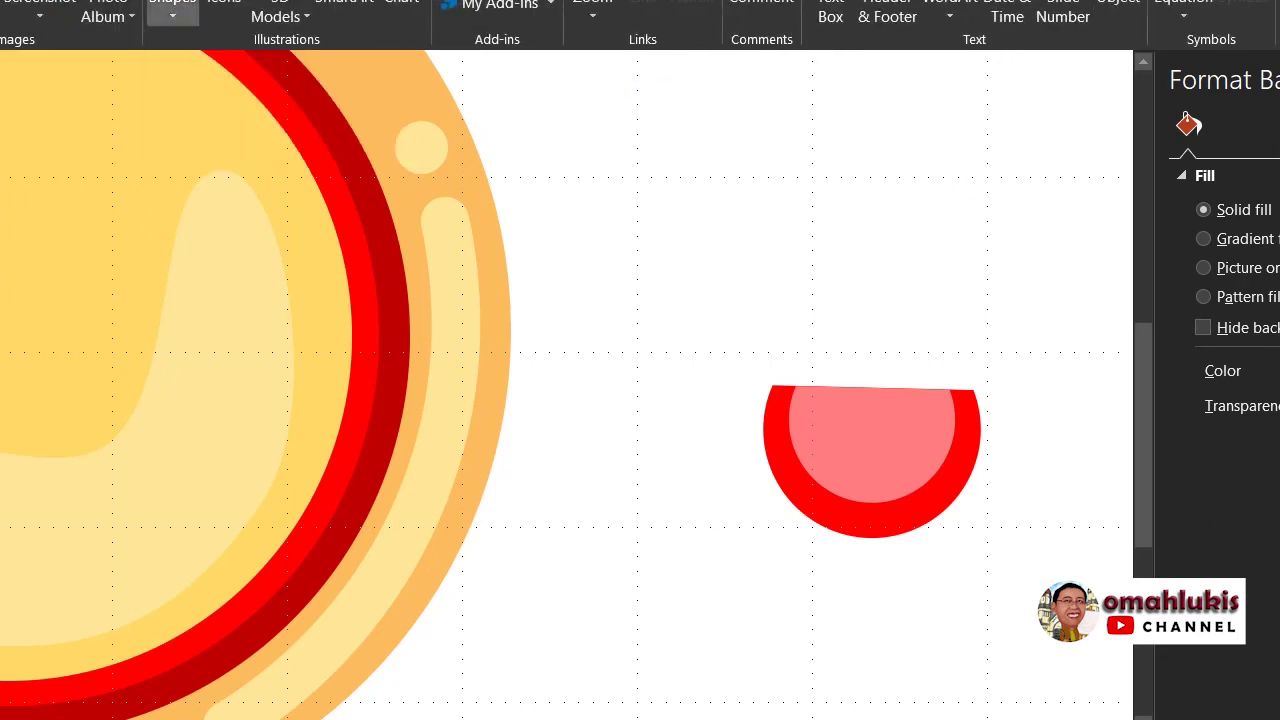
Step: Draw a tall isosceles triangle up and left of the red-and-pink half-circle
{"action": "left_click", "coordinate": [172, 8]}
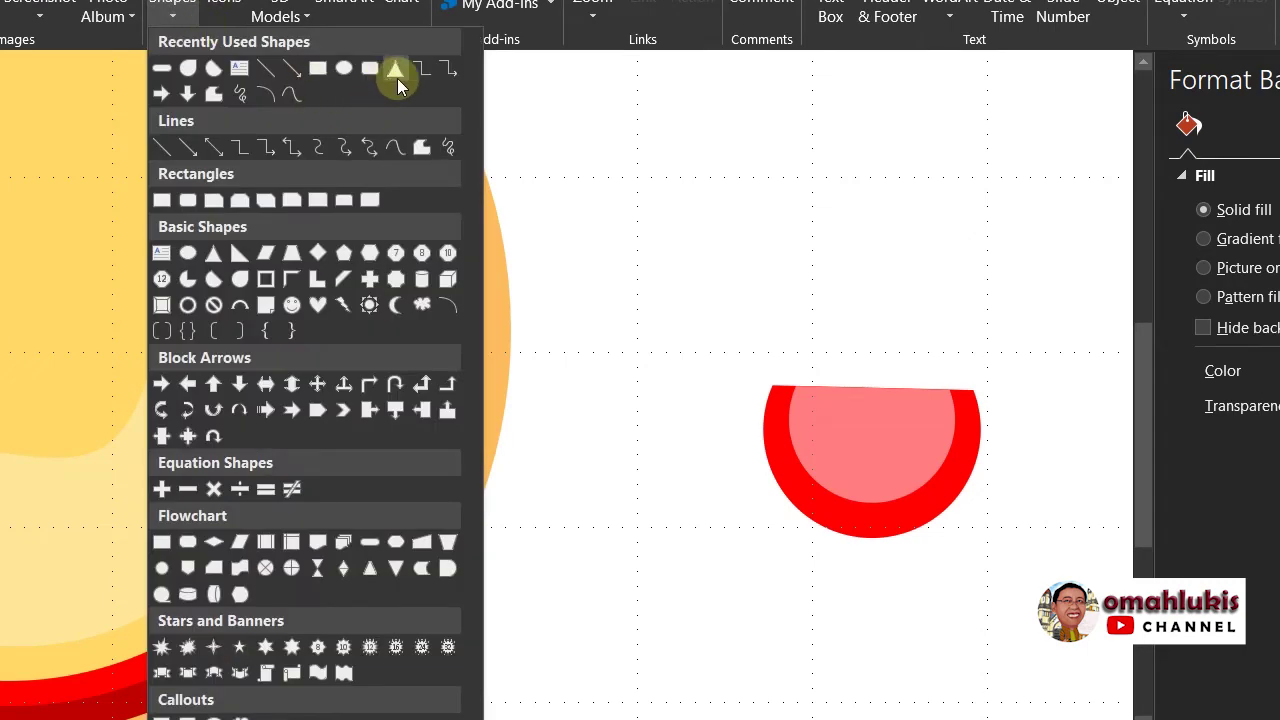
{"action": "left_click", "coordinate": [398, 74]}
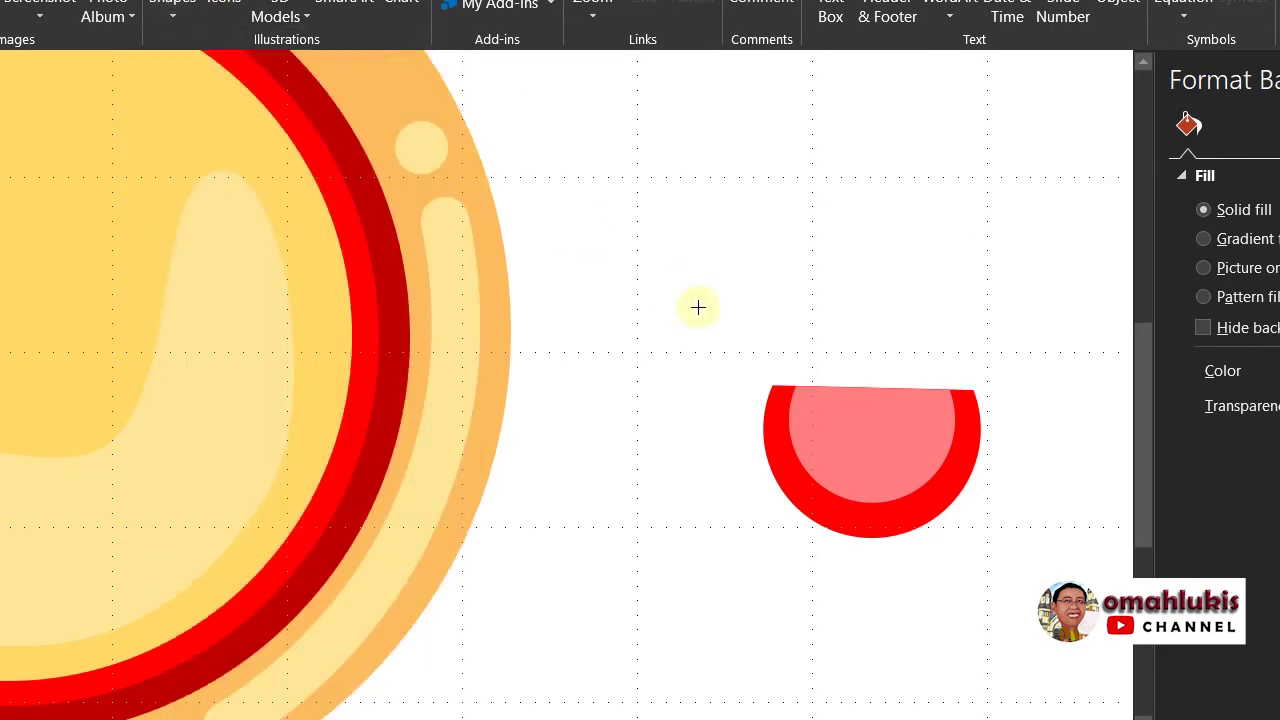
{"action": "left_click_drag", "start_coordinate": [635, 274], "coordinate": [714, 451]}
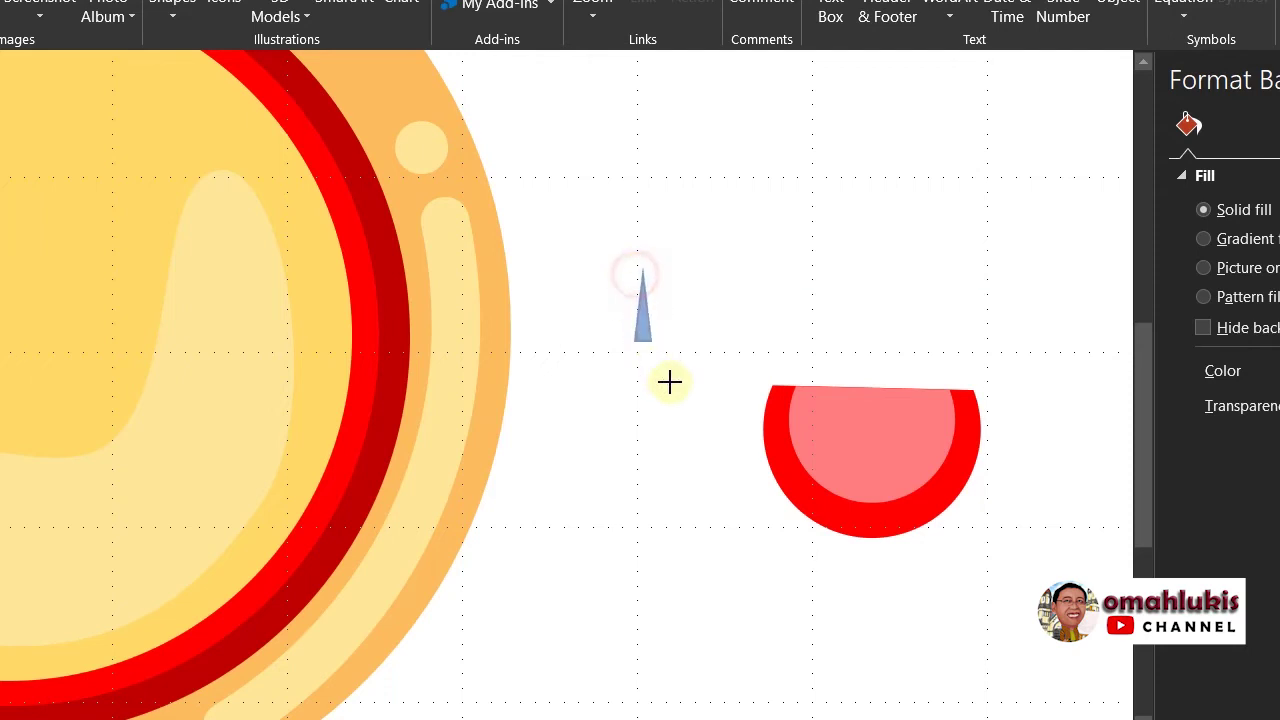
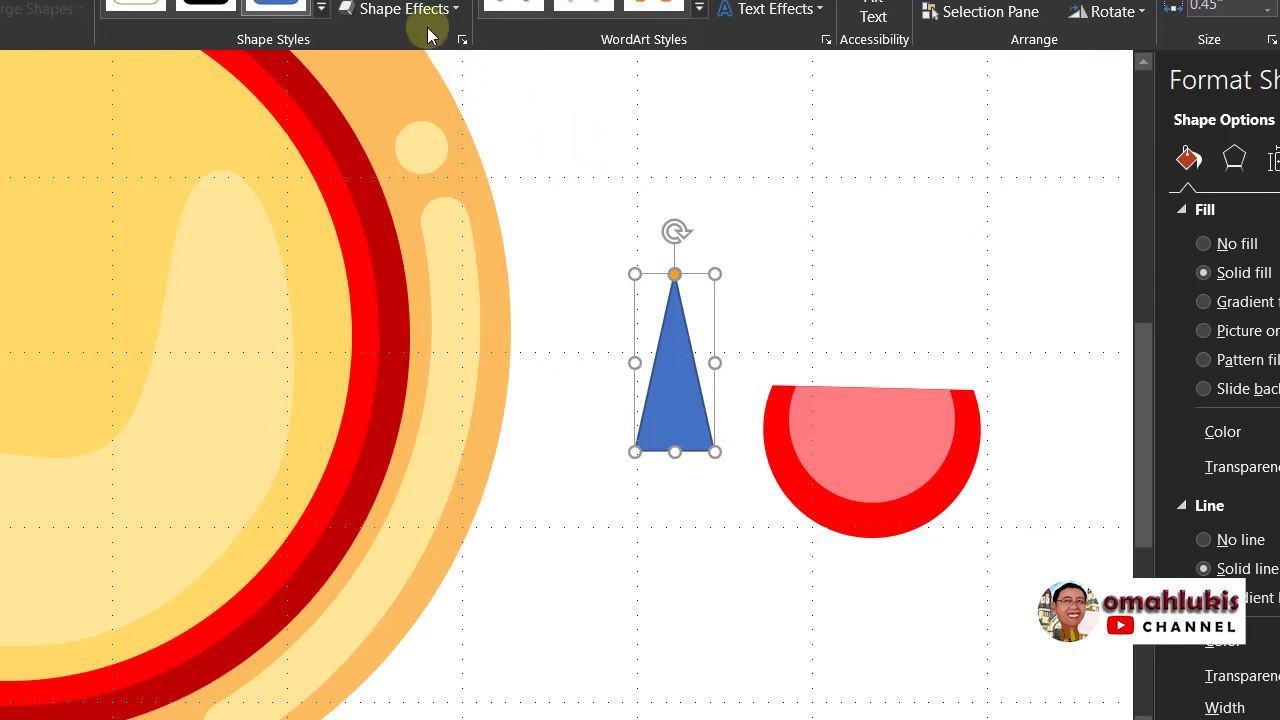
Step: Put the blue triangle into Edit Points mode
{"action": "left_click", "coordinate": [30, 1]}
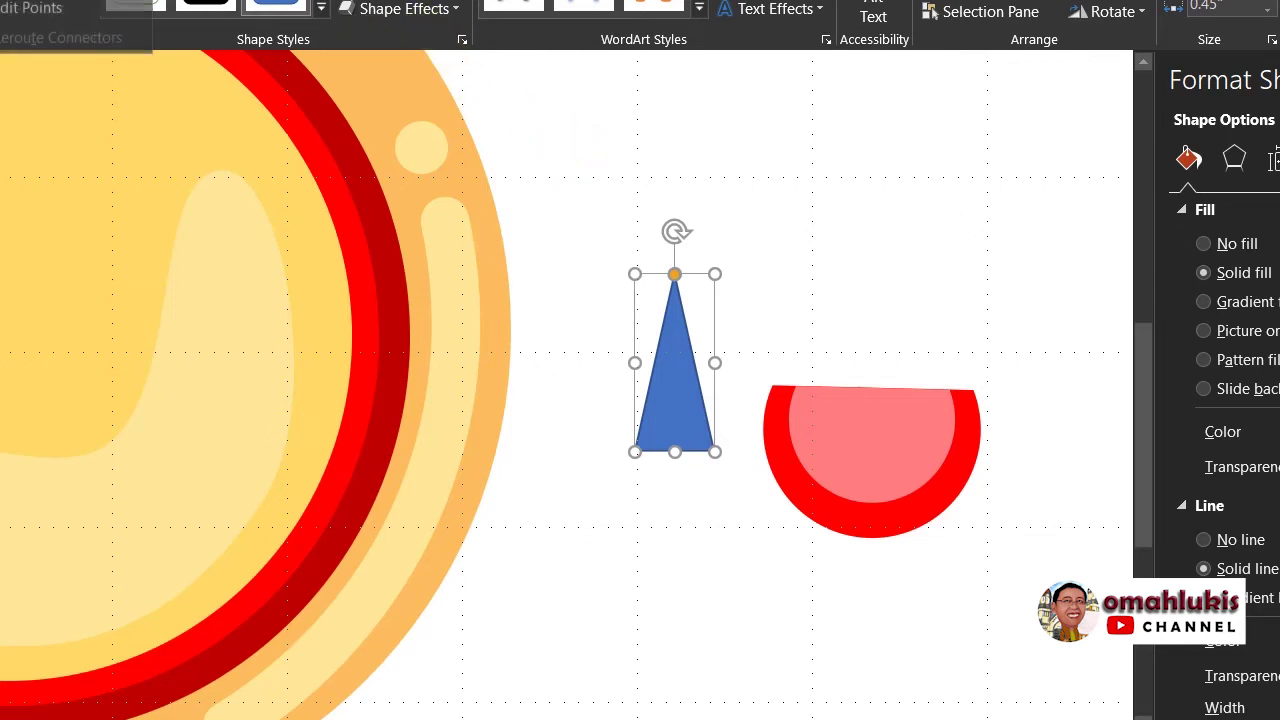
{"action": "left_click", "coordinate": [24, 20]}
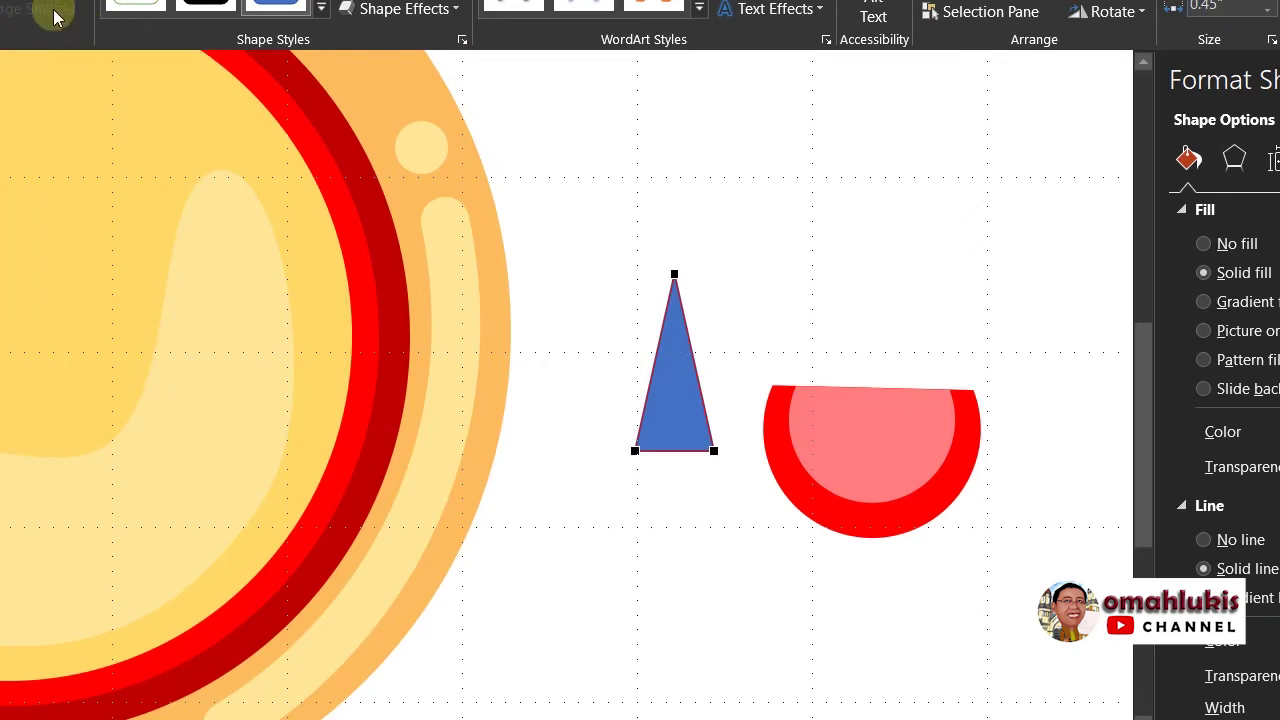
{"action": "left_click", "coordinate": [657, 180]}
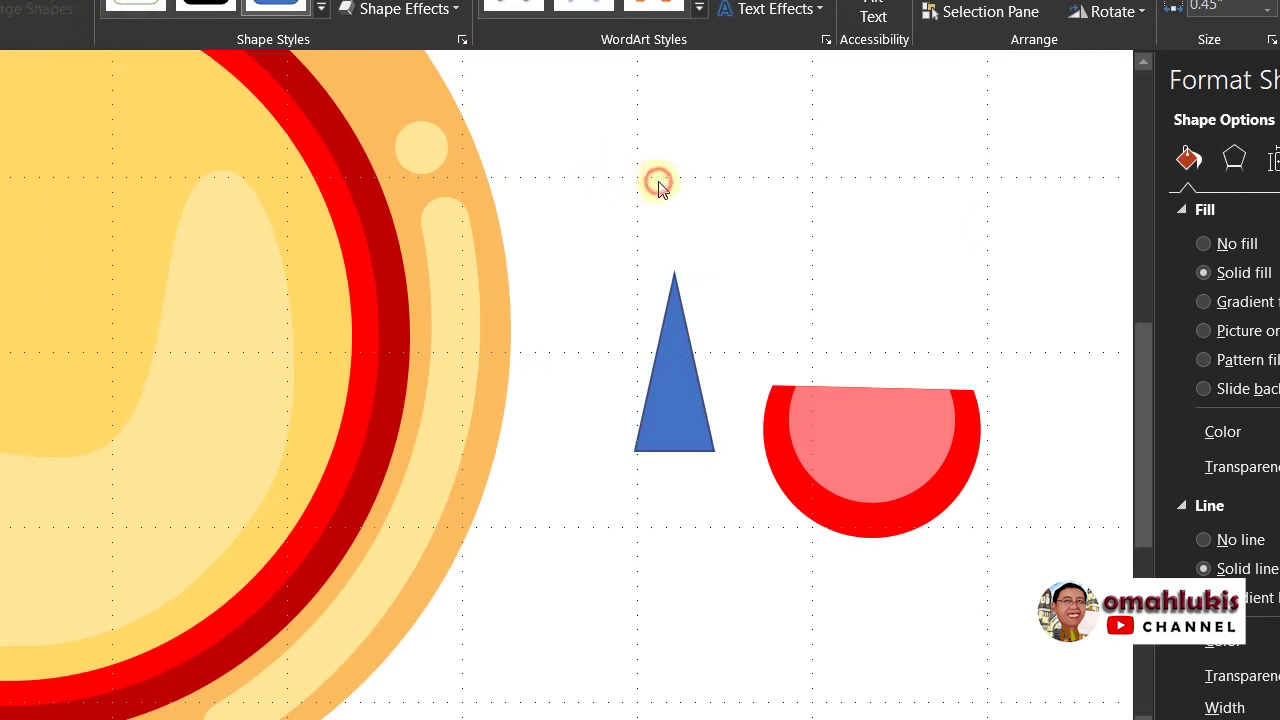
{"action": "left_click", "coordinate": [686, 362]}
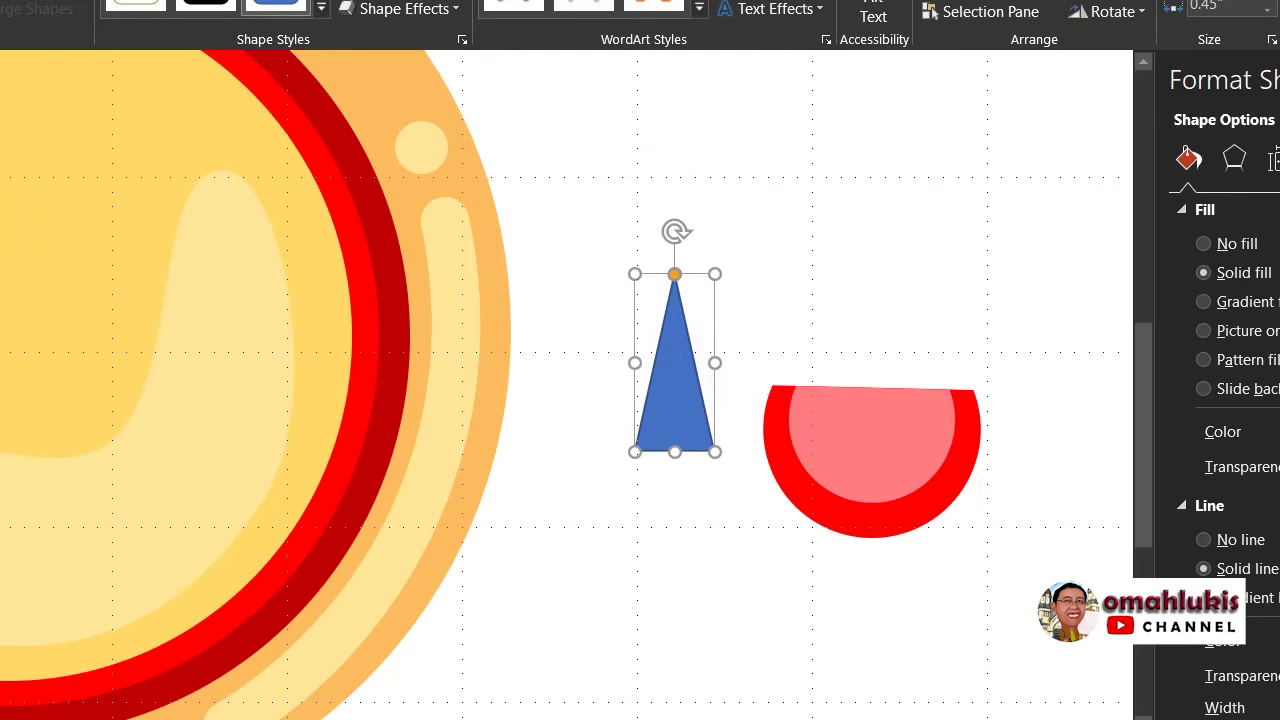
{"action": "left_click", "coordinate": [30, 2]}
{"action": "left_click", "coordinate": [20, 10]}
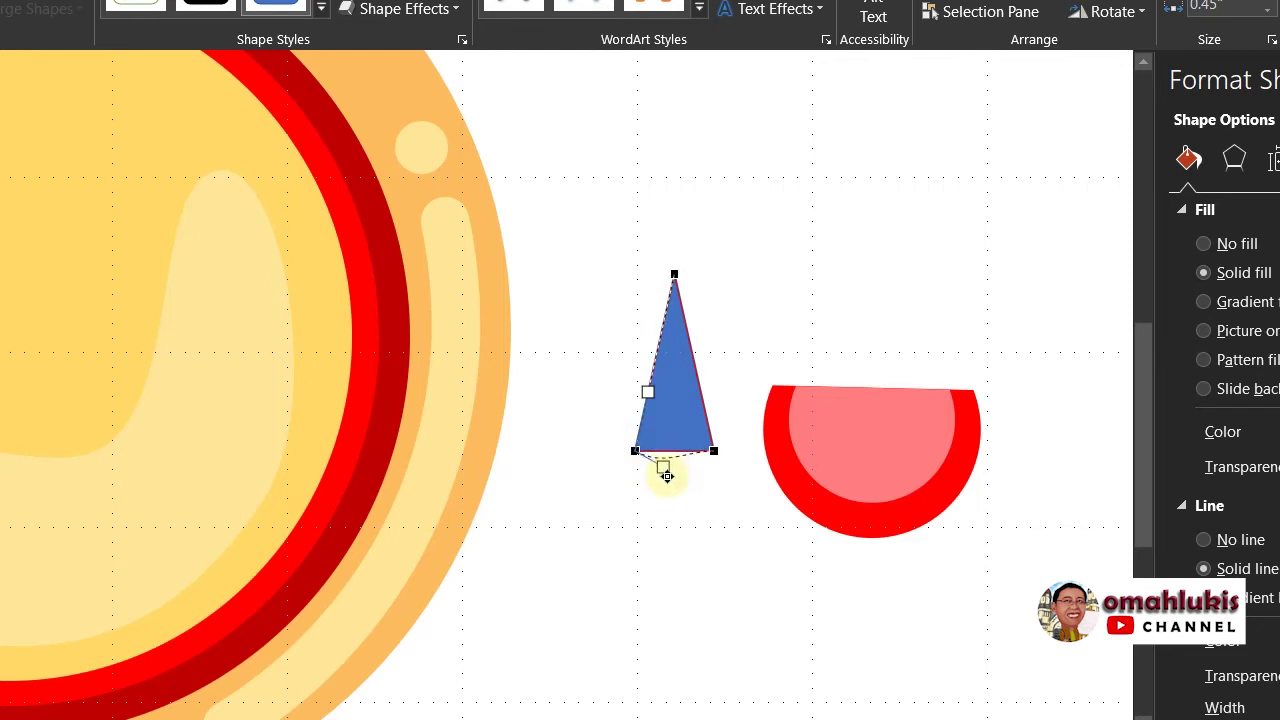
Step: Drag the triangle's base, sides and corner handles outward to curve it into a rounded teardrop
{"action": "left_click_drag", "start_coordinate": [662, 455], "coordinate": [665, 470]}
{"action": "left_click", "coordinate": [712, 454]}
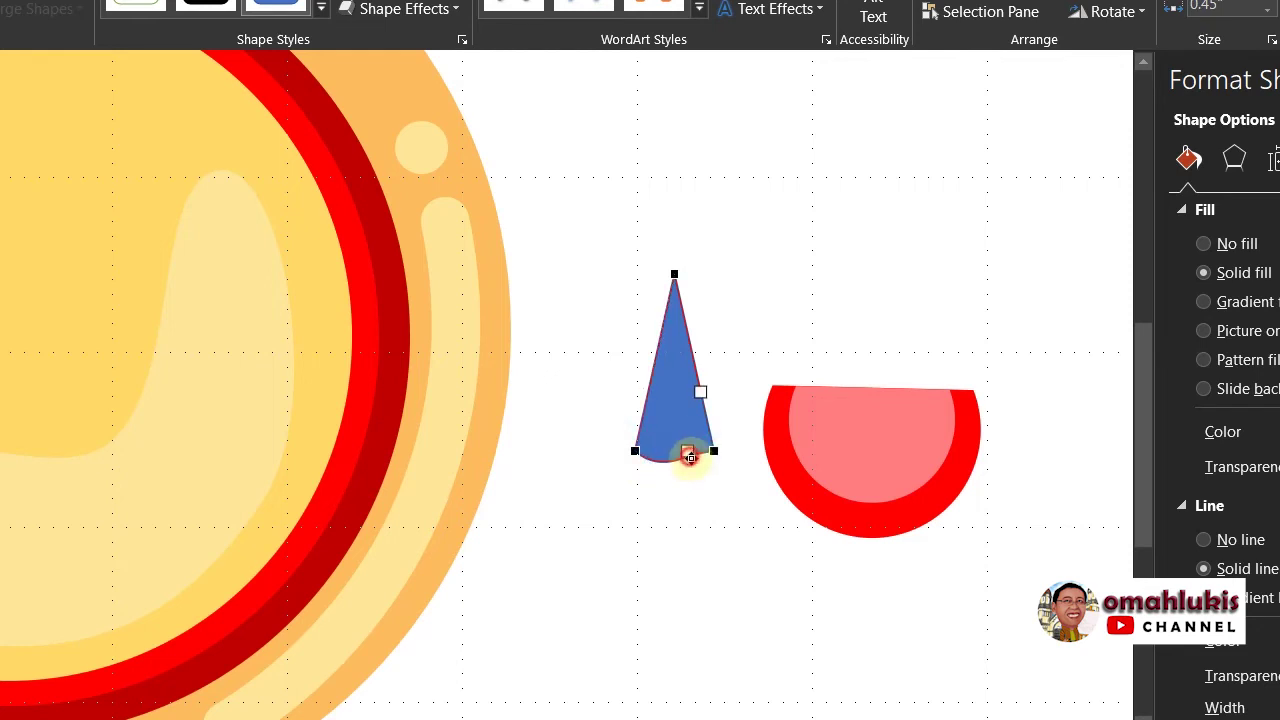
{"action": "left_click_drag", "start_coordinate": [689, 456], "coordinate": [689, 471]}
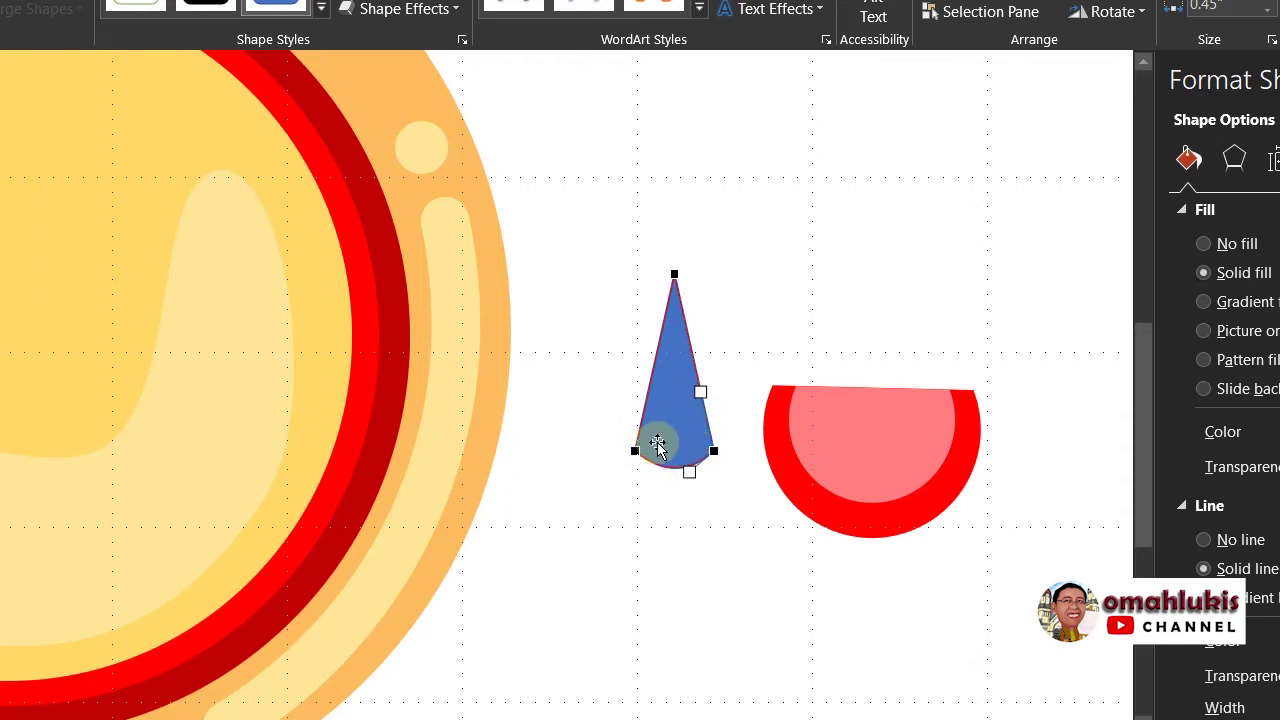
{"action": "left_click_drag", "start_coordinate": [700, 392], "coordinate": [723, 418]}
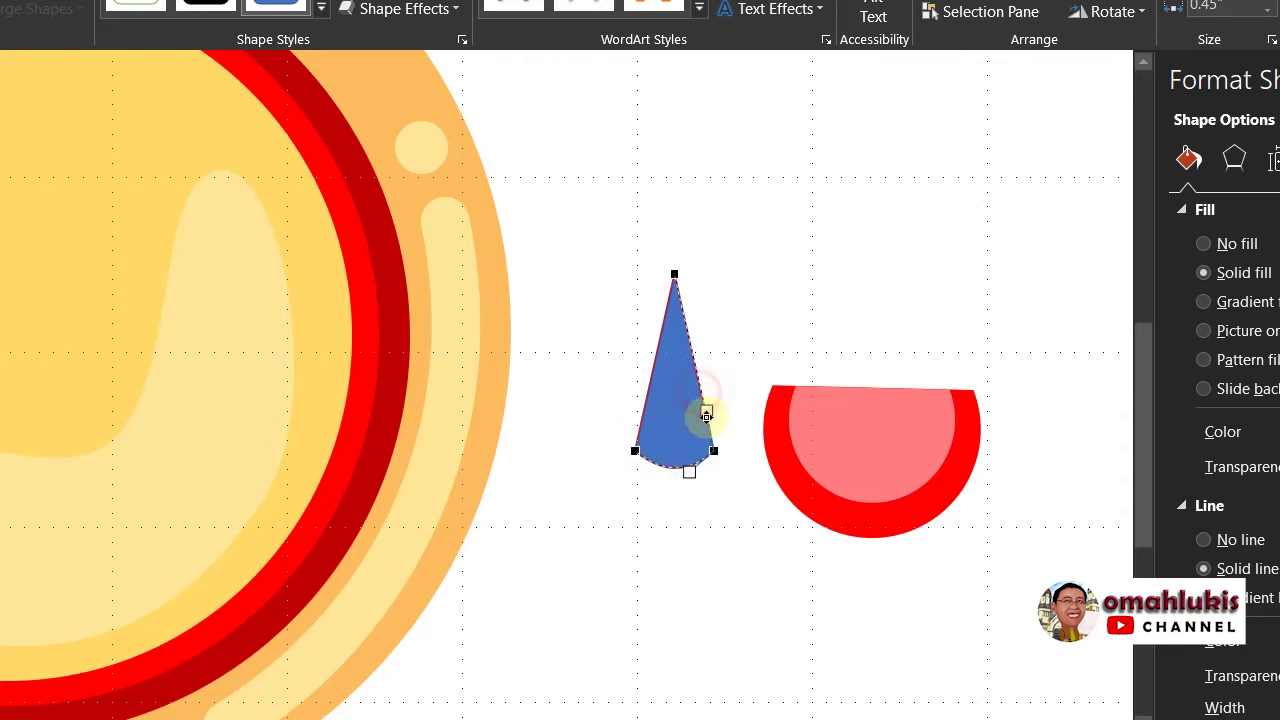
{"action": "left_click", "coordinate": [636, 450]}
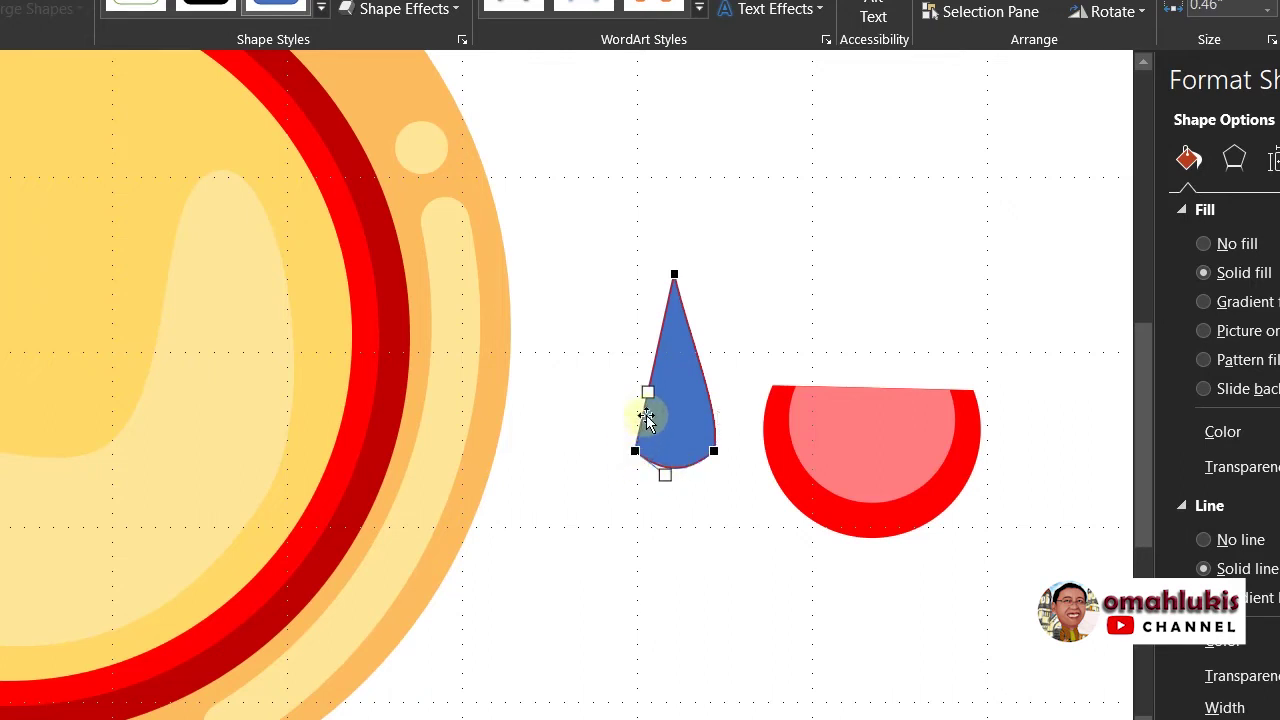
{"action": "left_click_drag", "start_coordinate": [648, 392], "coordinate": [632, 405]}
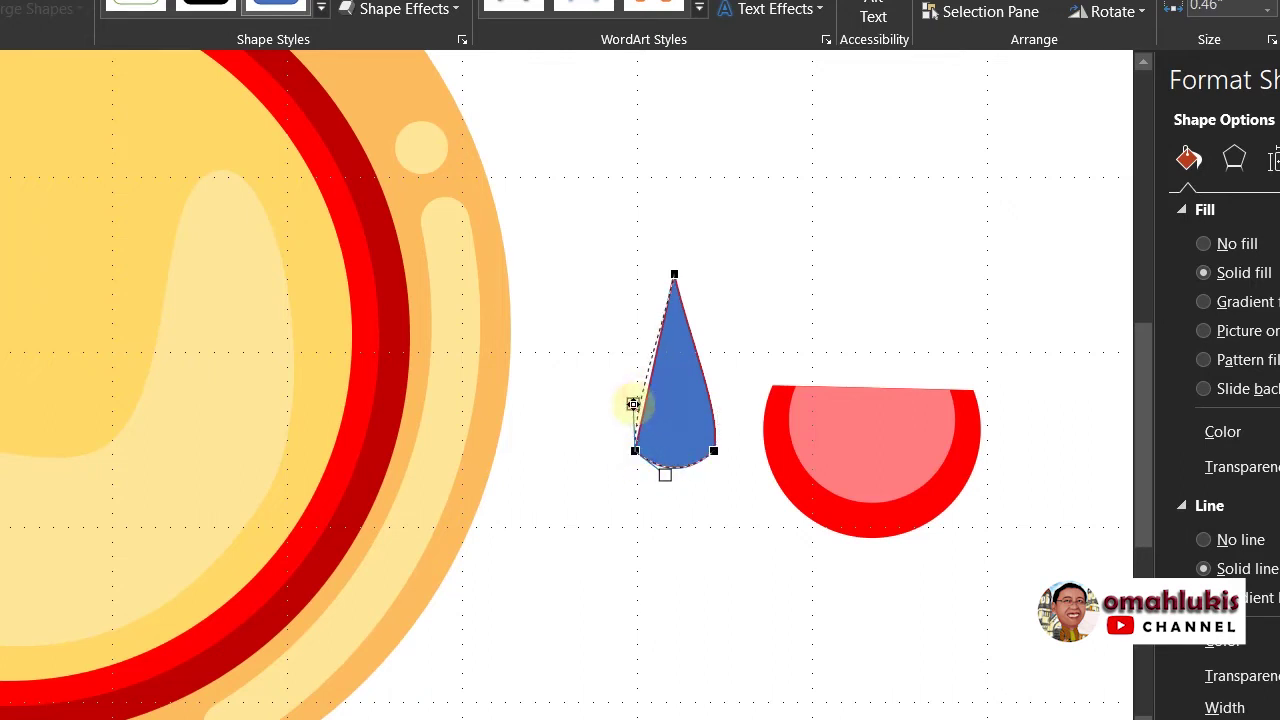
{"action": "left_click", "coordinate": [602, 352]}
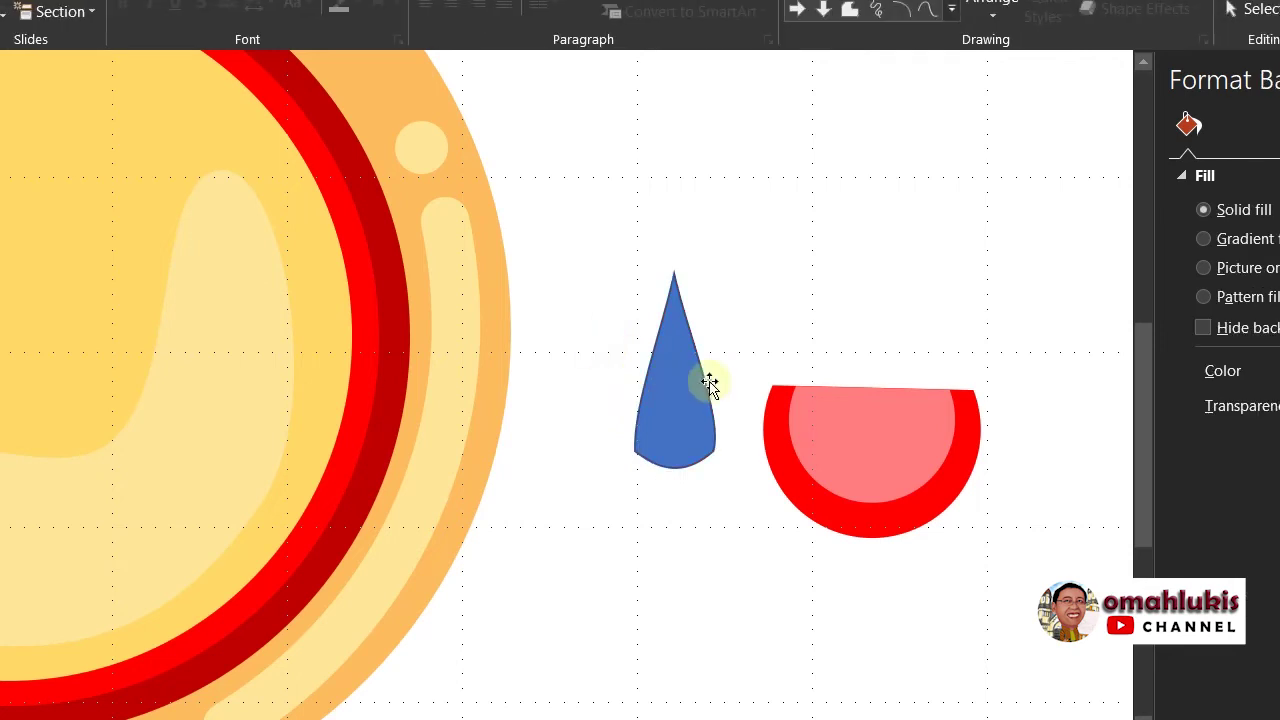
Step: Edit the teardrop's points again to smooth its lower-left and lower-right curves
{"action": "left_click", "coordinate": [660, 408]}
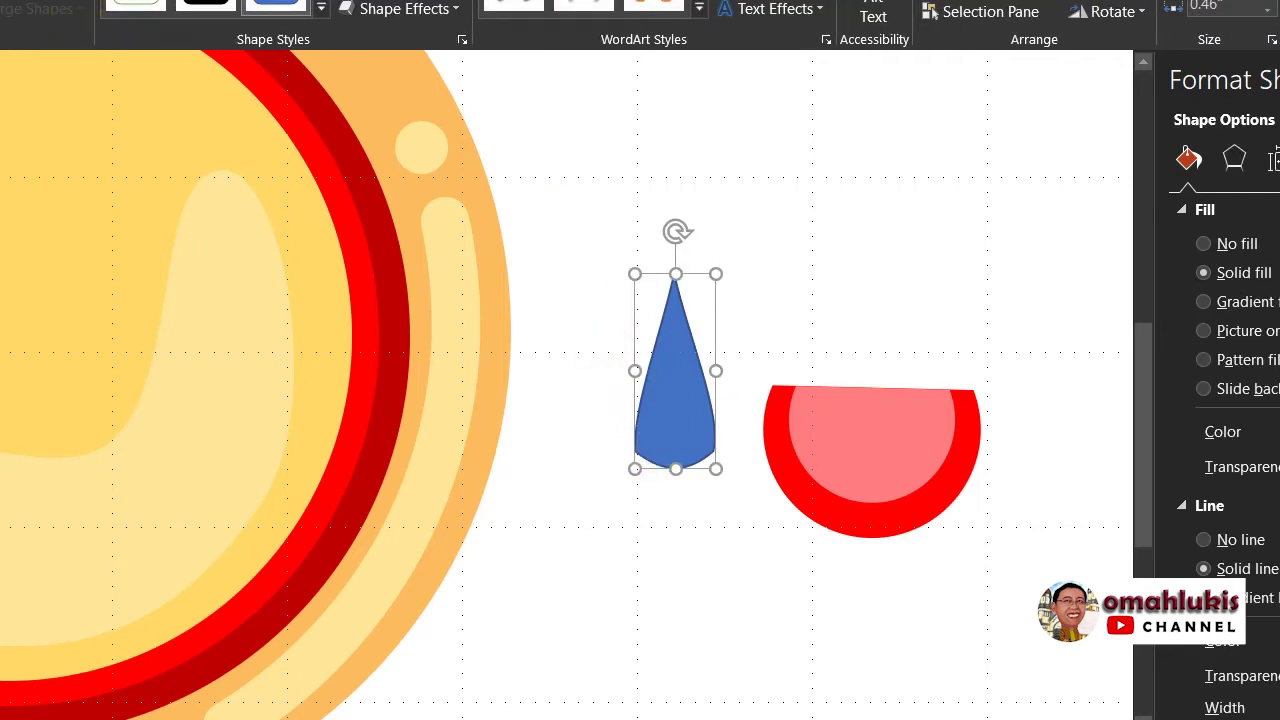
{"action": "left_click", "coordinate": [30, 2]}
{"action": "left_click", "coordinate": [20, 18]}
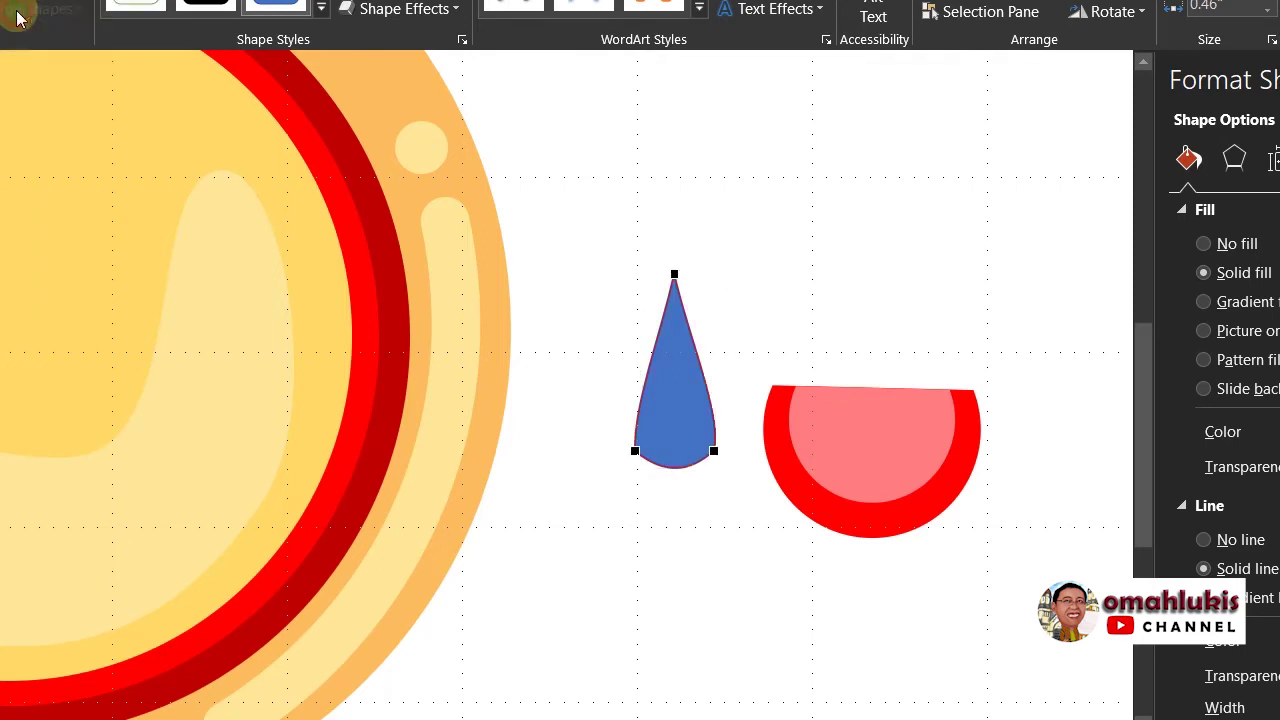
{"action": "left_click", "coordinate": [635, 451]}
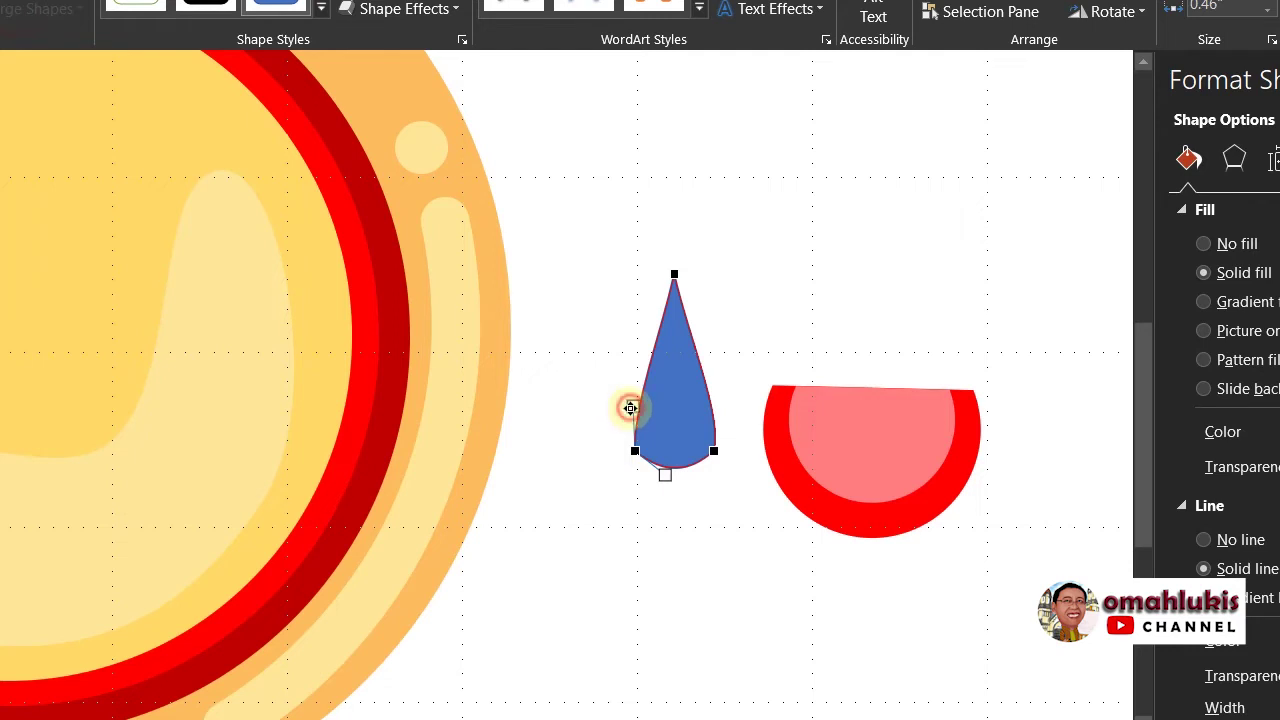
{"action": "left_click", "coordinate": [630, 408]}
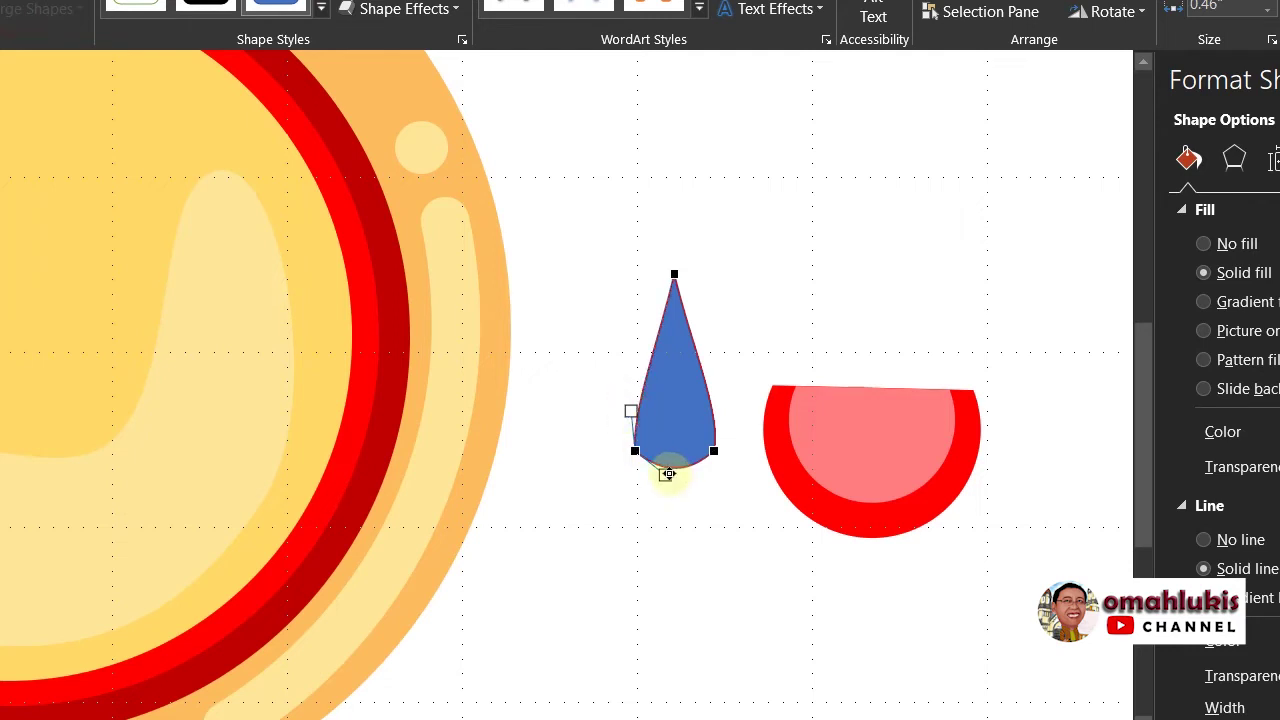
{"action": "left_click_drag", "start_coordinate": [667, 473], "coordinate": [664, 475]}
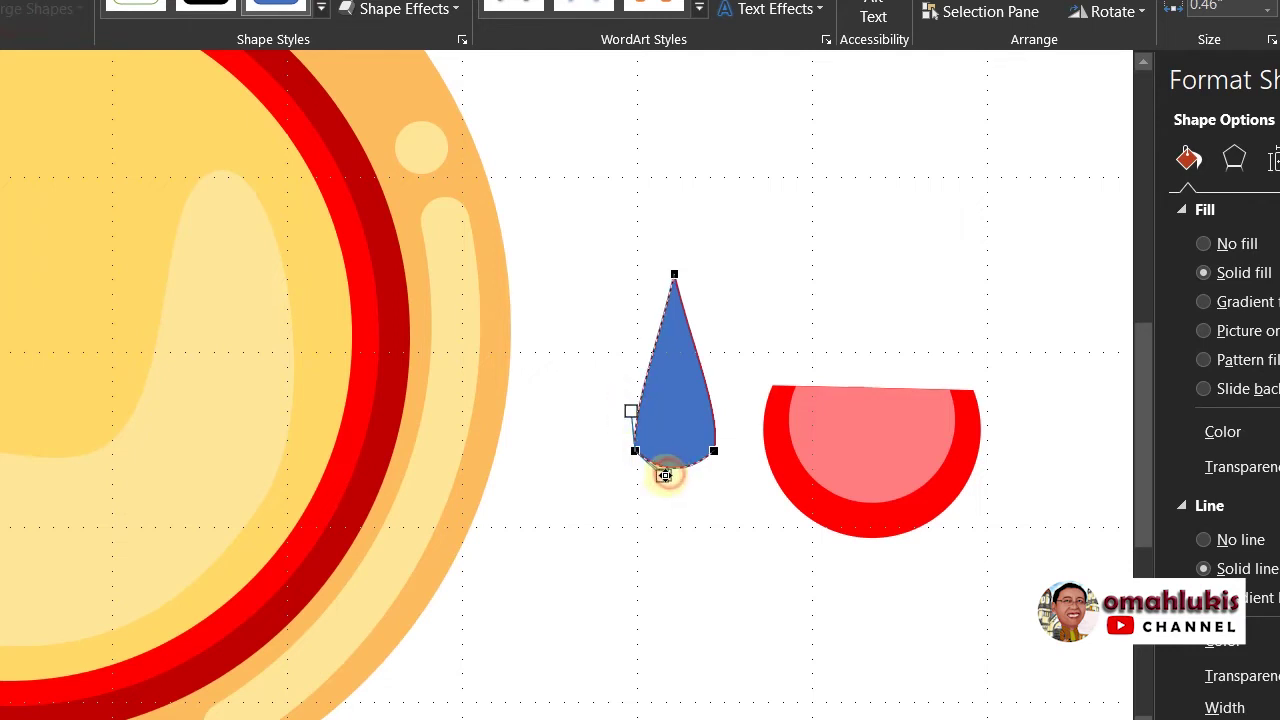
{"action": "left_click", "coordinate": [713, 451]}
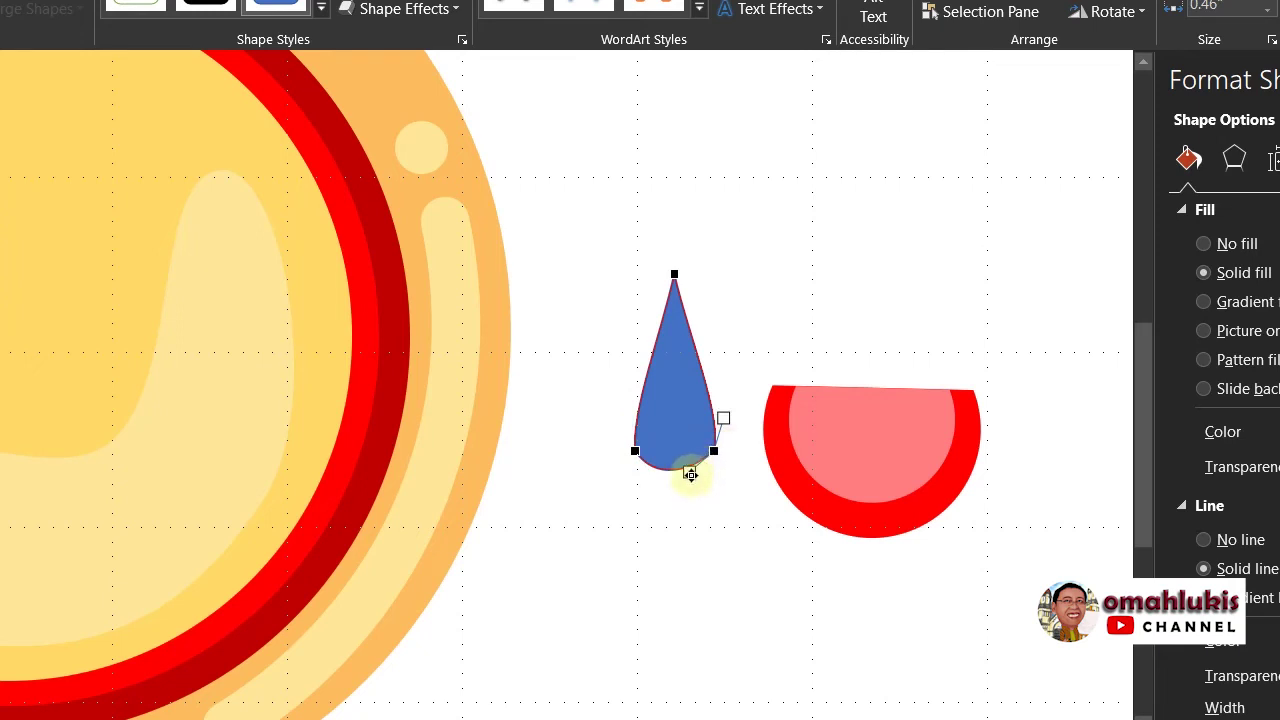
{"action": "left_click_drag", "start_coordinate": [690, 472], "coordinate": [700, 480]}
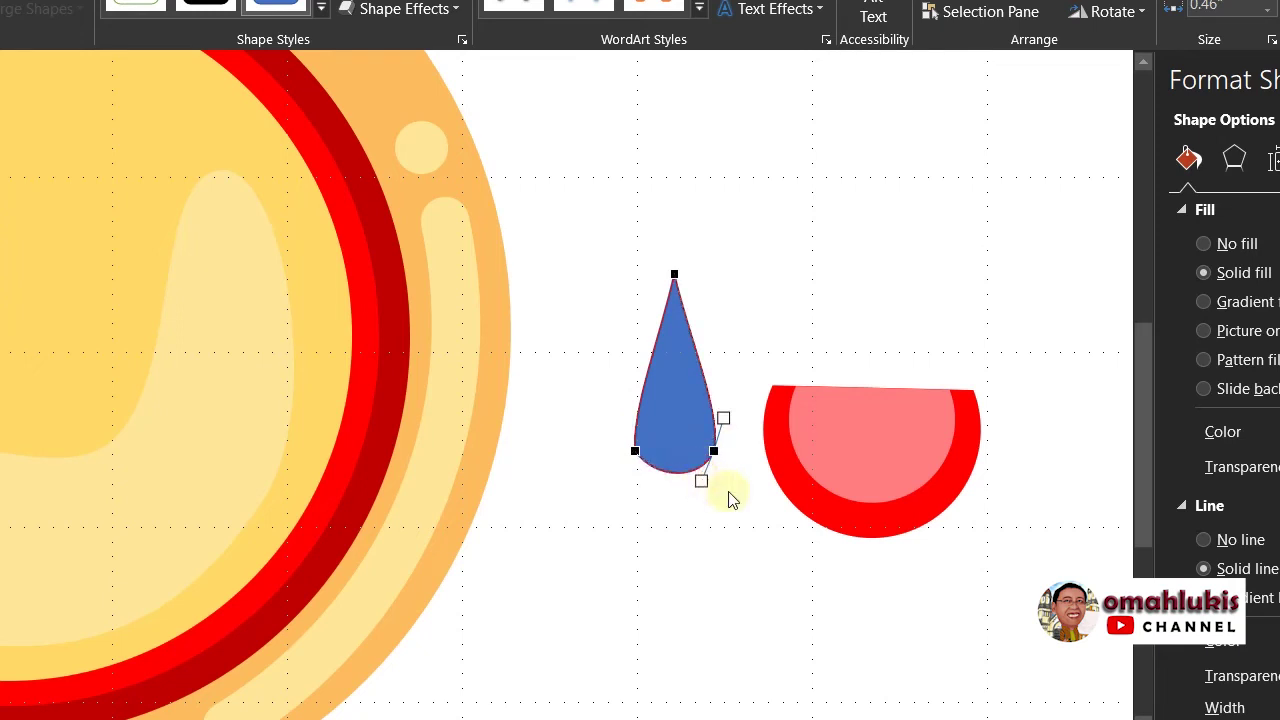
{"action": "left_click", "coordinate": [728, 495]}
{"action": "left_click", "coordinate": [689, 434]}
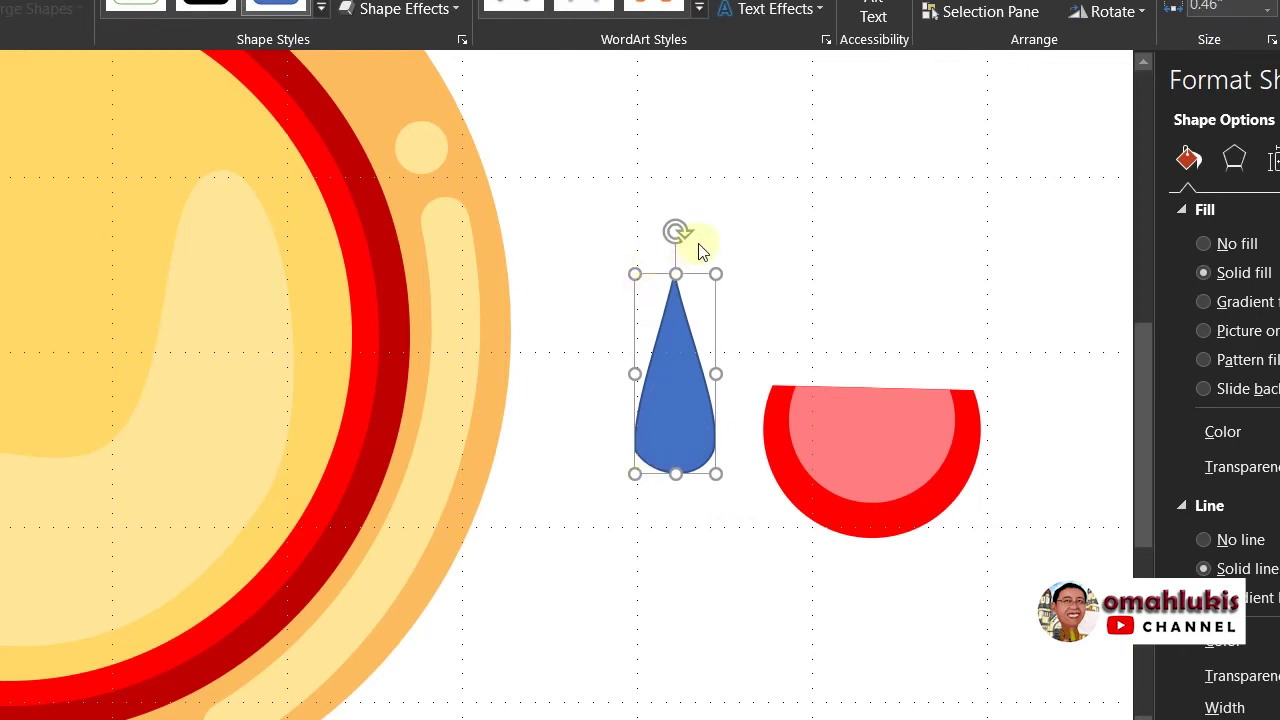
Step: Shrink the teardrop, fill it yellow with the Eyedropper and set No Outline
{"action": "left_click_drag", "start_coordinate": [712, 275], "coordinate": [657, 358]}
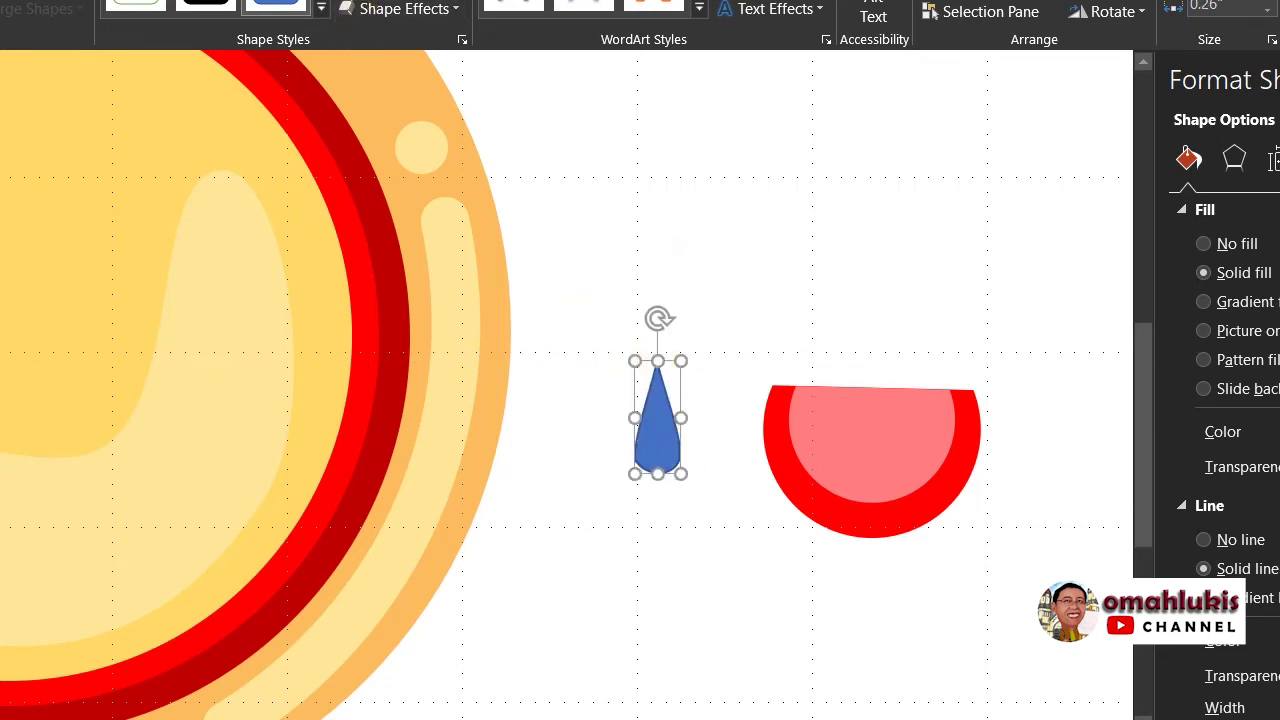
{"action": "left_click", "coordinate": [374, 274]}
{"action": "left_click", "coordinate": [404, 141]}
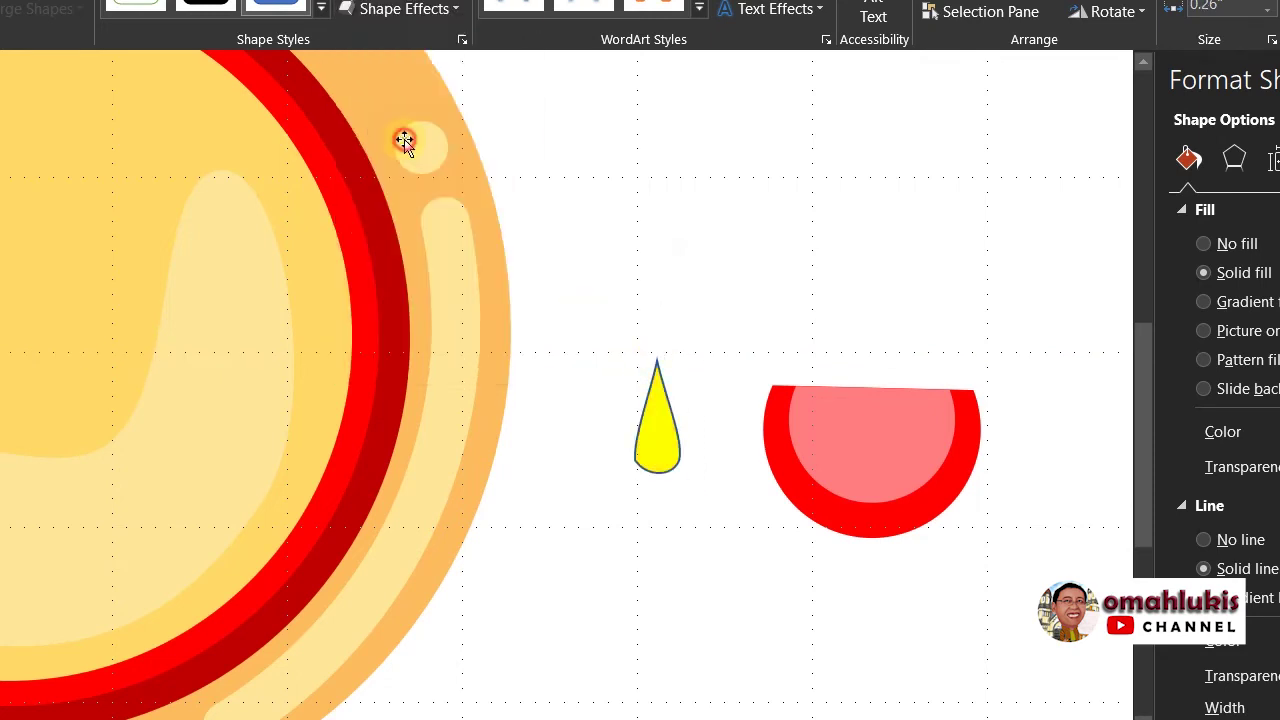
{"action": "left_click", "coordinate": [657, 410]}
{"action": "left_click", "coordinate": [450, 5]}
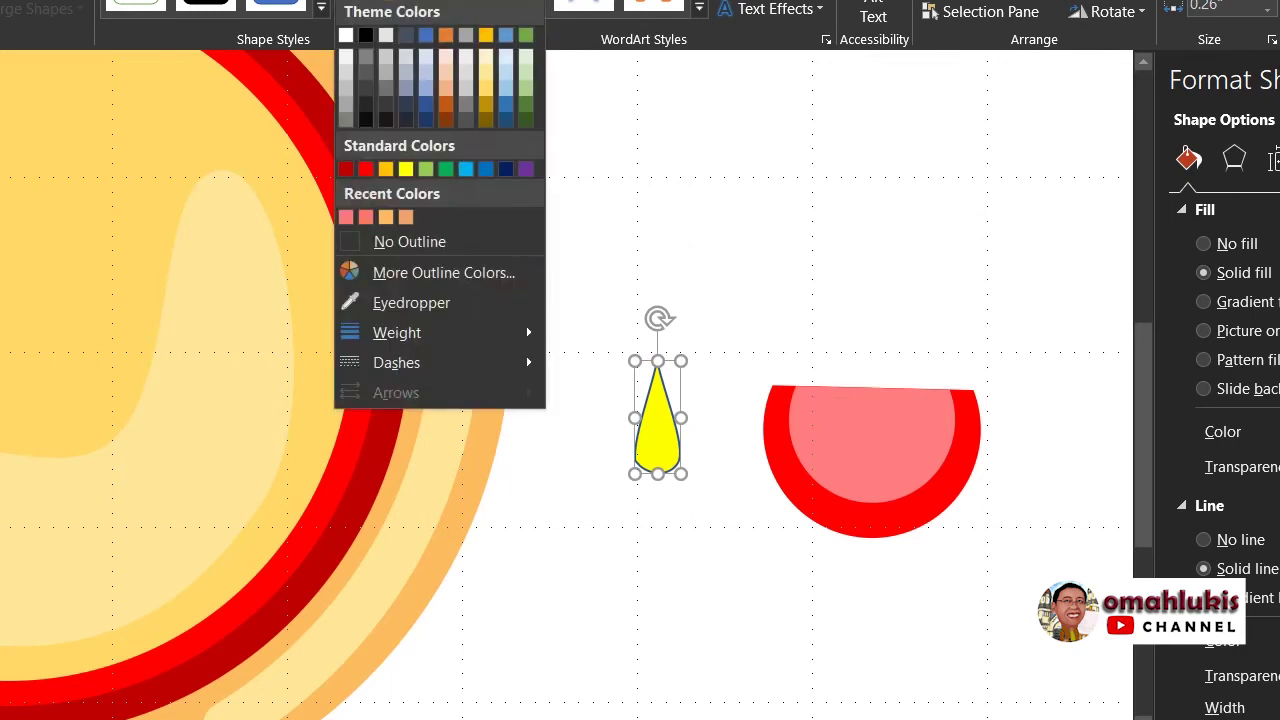
{"action": "left_click", "coordinate": [447, 240]}
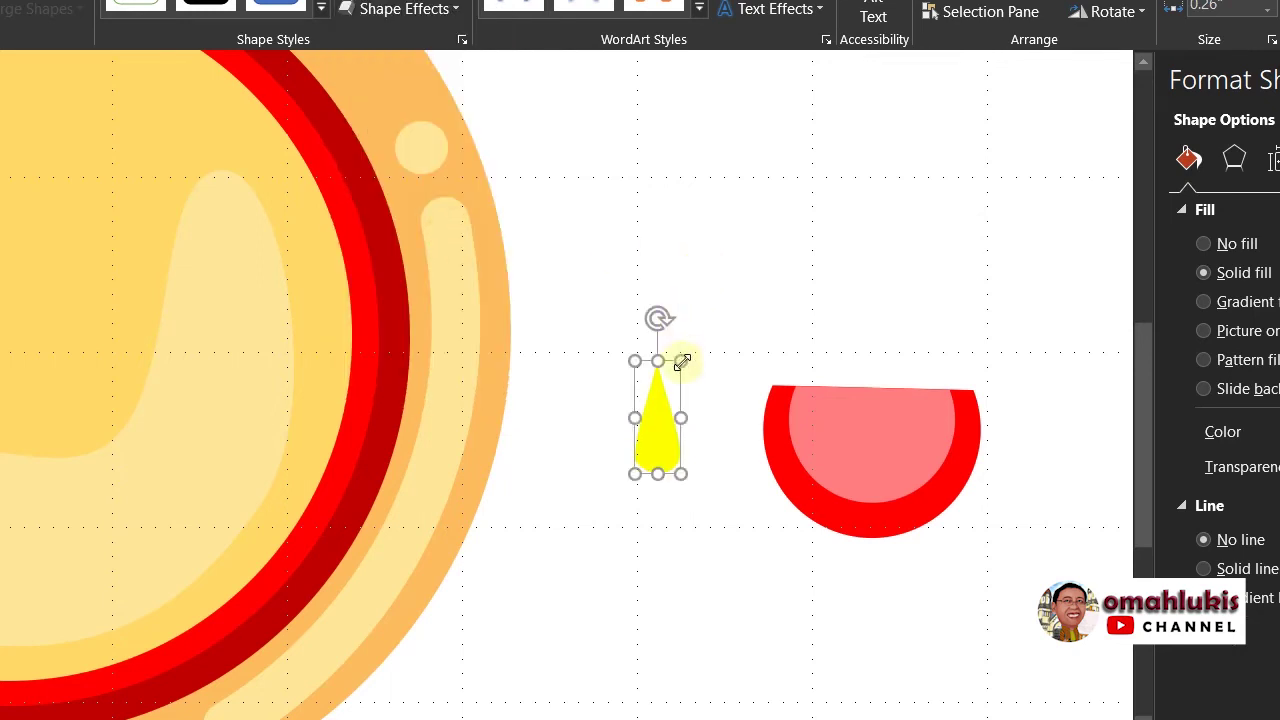
Step: Shrink the yellow teardrop further and move it onto the pink tomato centre
{"action": "left_click_drag", "start_coordinate": [681, 361], "coordinate": [650, 418]}
{"action": "left_click", "coordinate": [752, 290]}
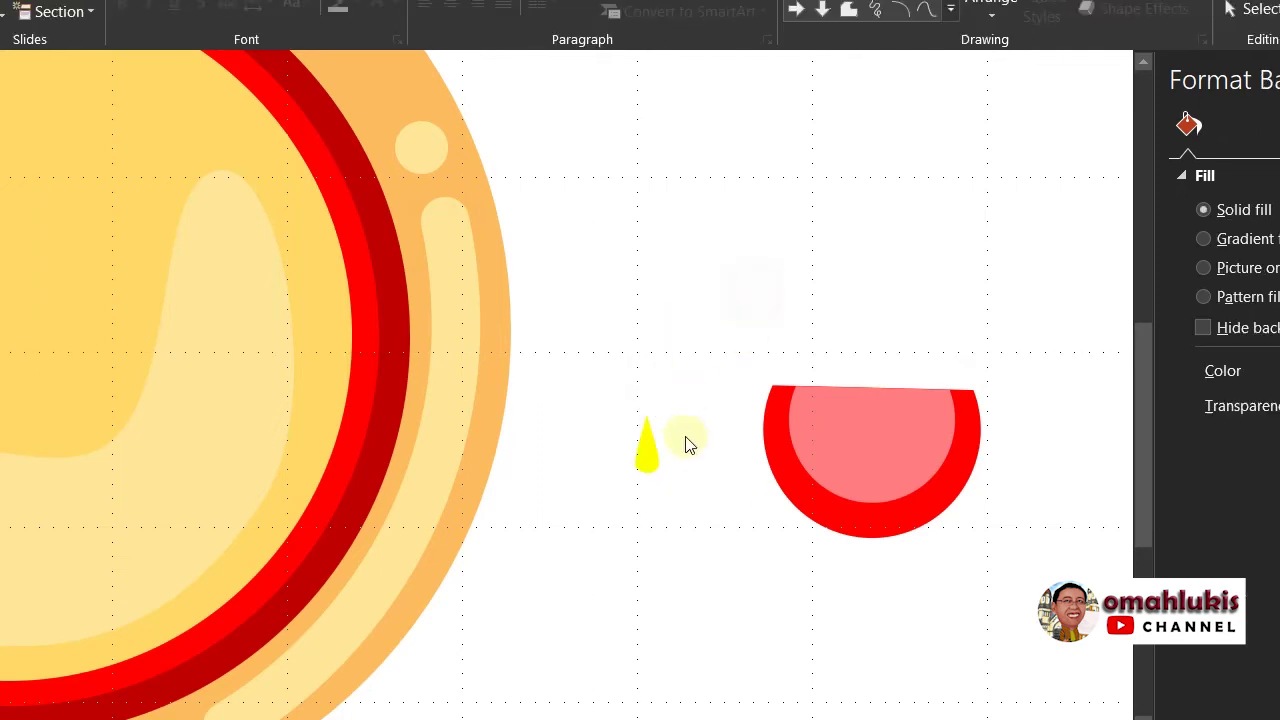
{"action": "left_click_drag", "start_coordinate": [646, 457], "coordinate": [830, 442]}
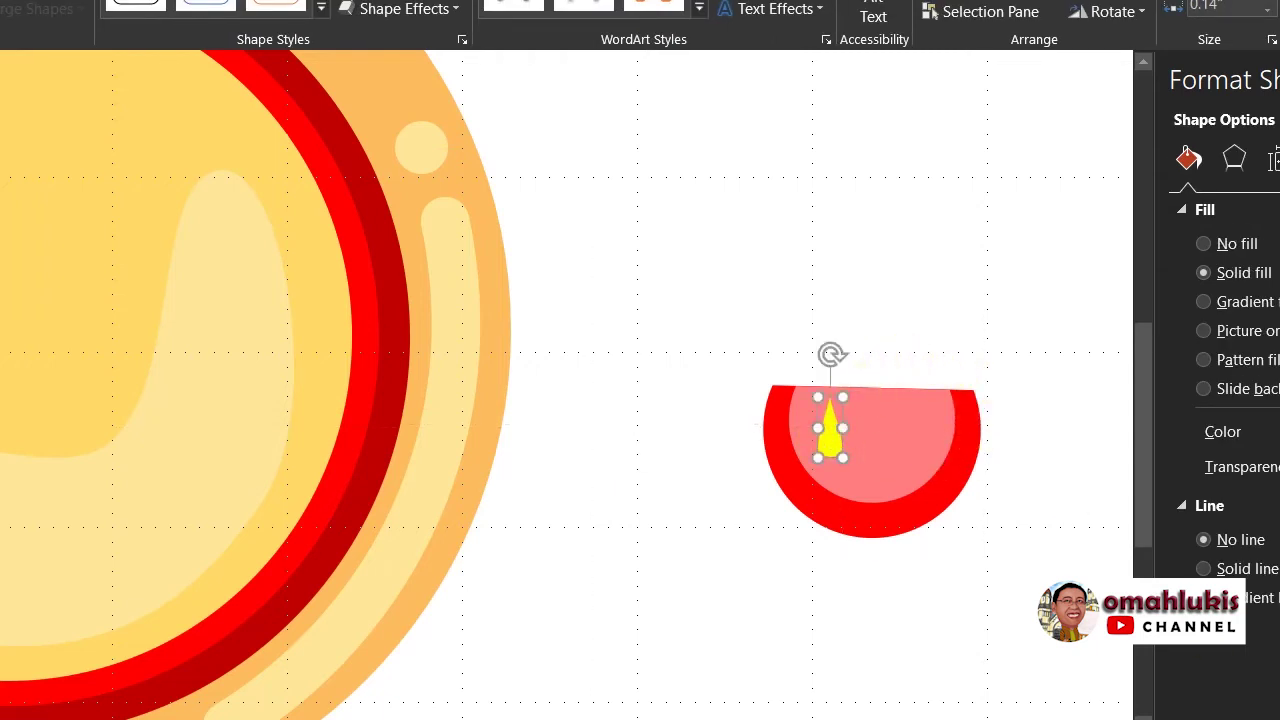
Step: Make the yellow seed slightly smaller, tilt it about 40° clockwise and nudge it upward
{"action": "scroll", "coordinate": [566, 385], "scroll_direction": "up", "scroll_amount": 4, "text": "ctrl"}
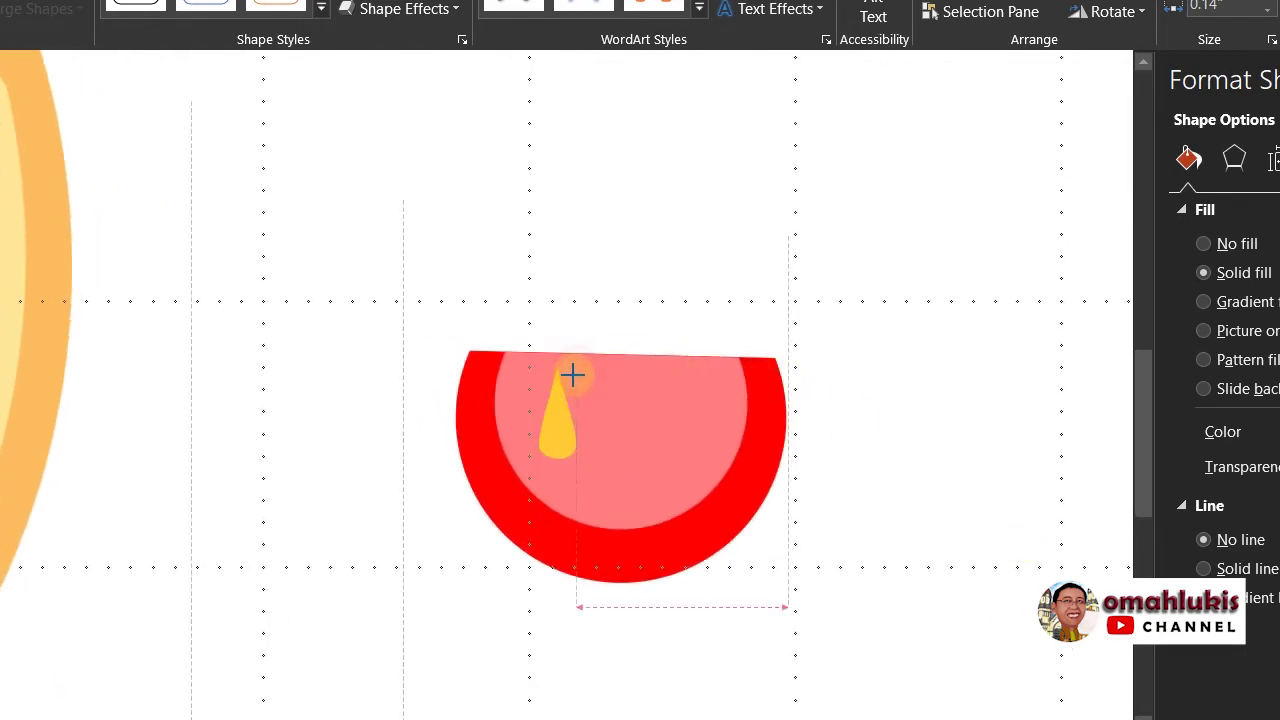
{"action": "left_click_drag", "start_coordinate": [576, 369], "coordinate": [565, 399]}
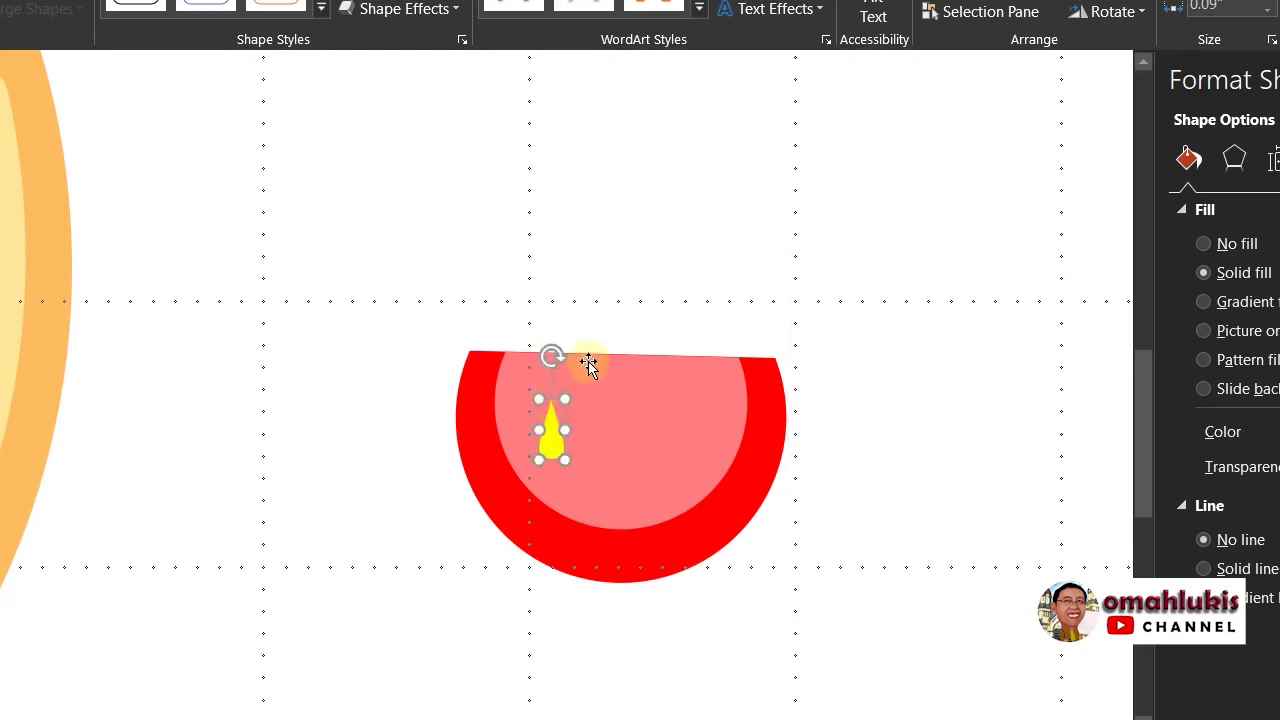
{"action": "left_click", "coordinate": [652, 210]}
{"action": "left_click", "coordinate": [554, 448]}
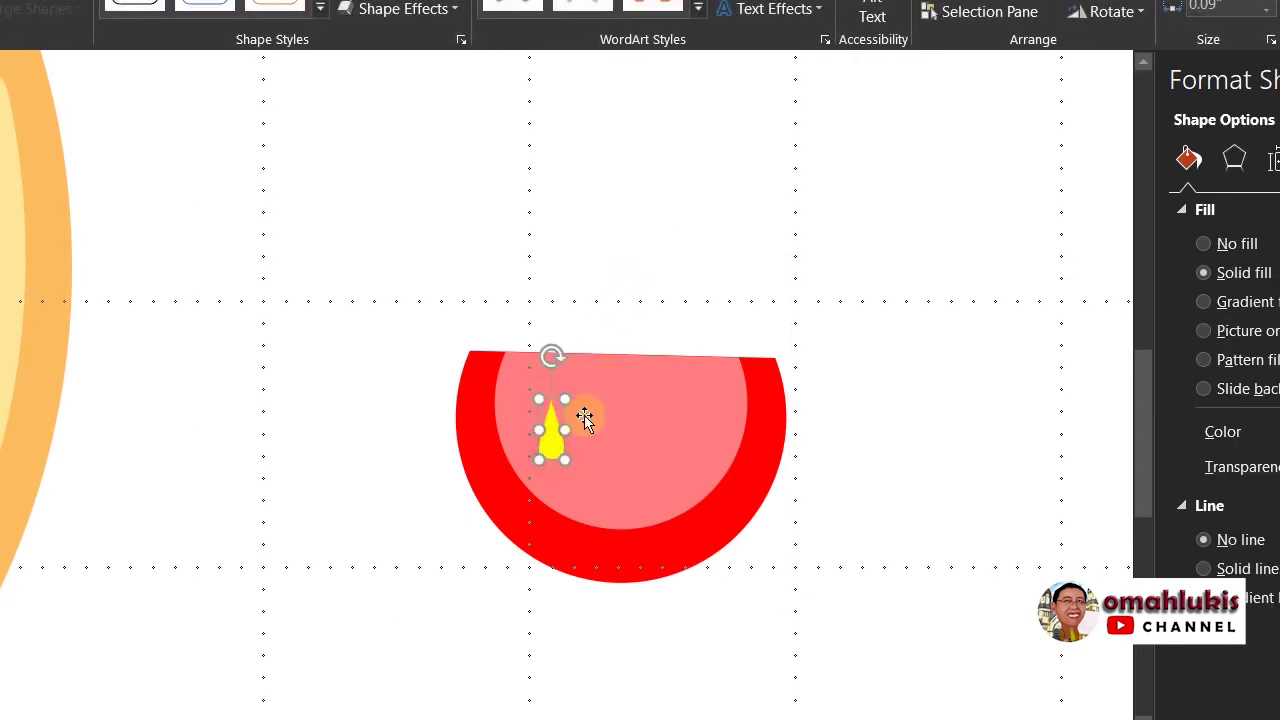
{"action": "left_click_drag", "start_coordinate": [554, 347], "coordinate": [598, 376]}
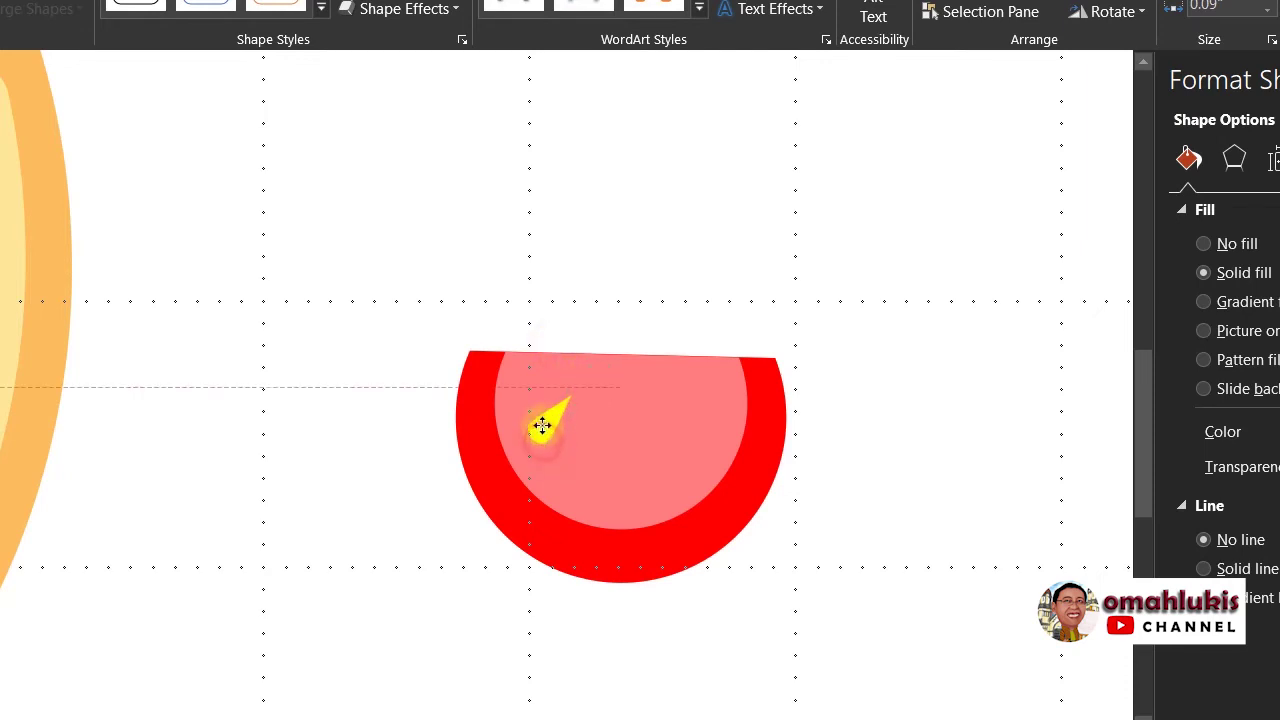
{"action": "left_click_drag", "start_coordinate": [541, 443], "coordinate": [543, 418]}
{"action": "left_click", "coordinate": [660, 243]}
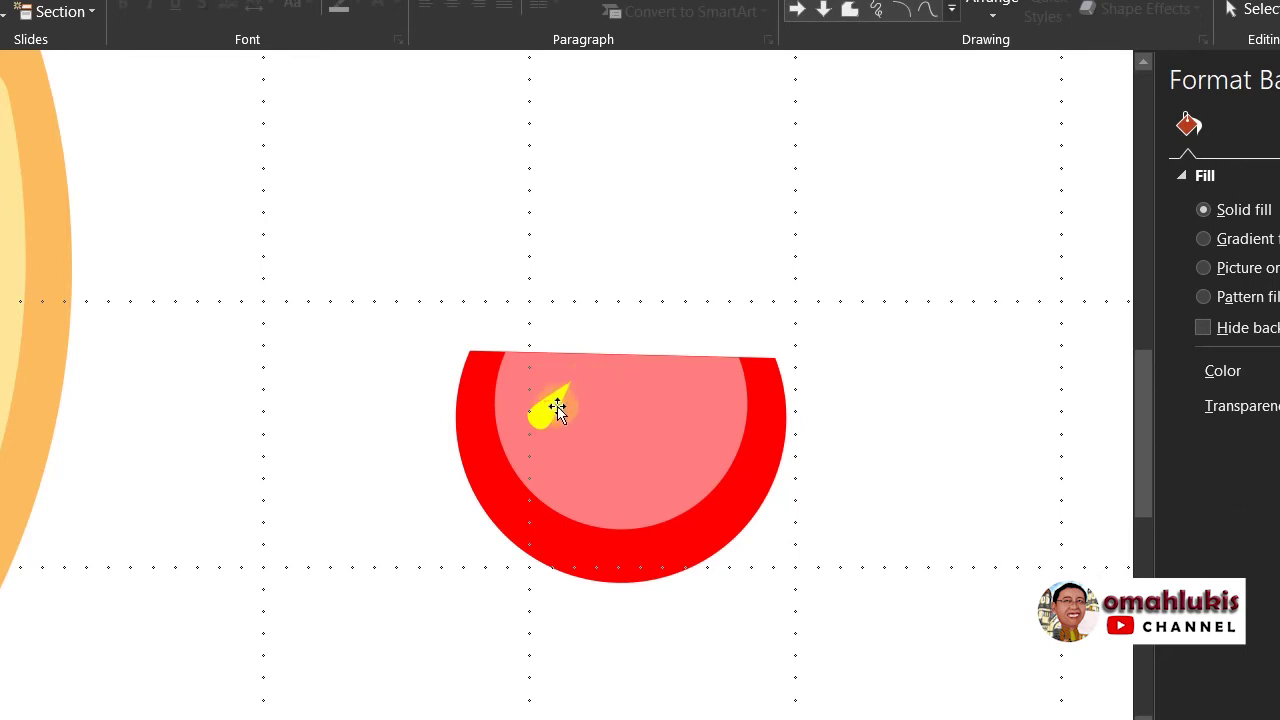
{"action": "mouse_move", "coordinate": [549, 407]}
{"action": "left_mouse_down"}
{"action": "mouse_move", "coordinate": [541, 417]}
{"action": "mouse_move", "coordinate": [567, 451]}
{"action": "left_mouse_up"}
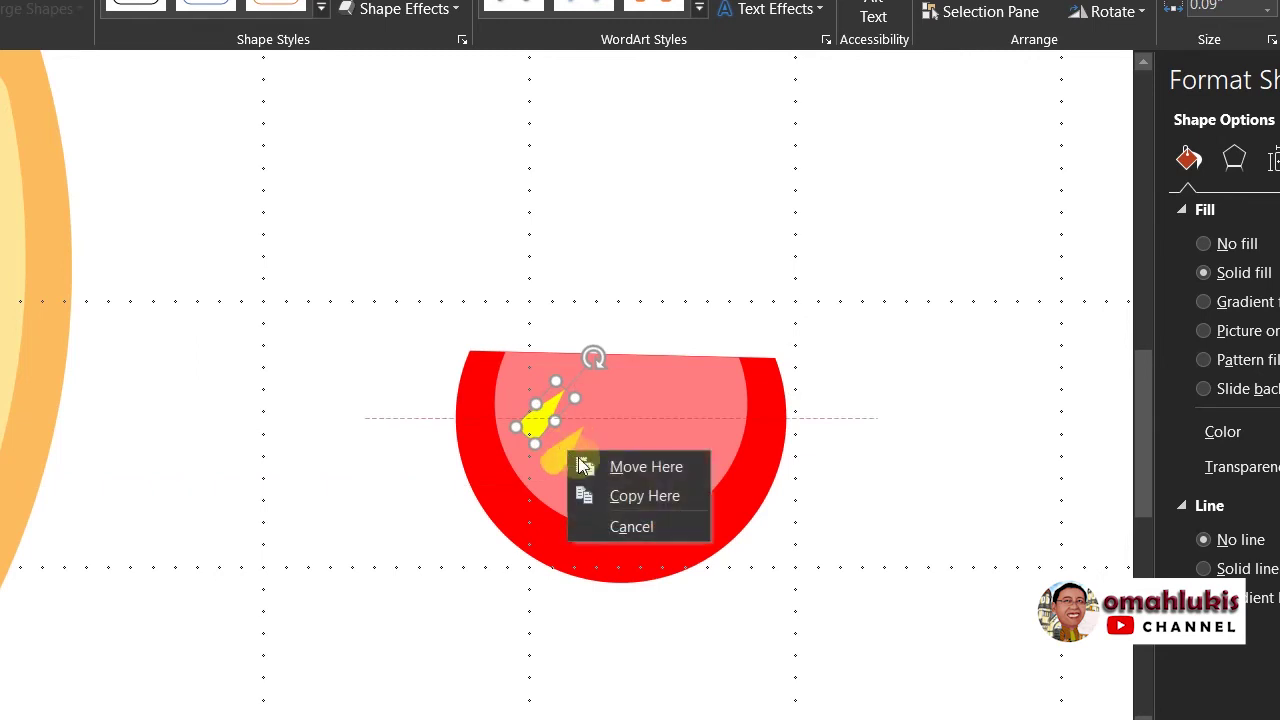
Step: Copy the seed lower onto the flesh and rotate the copy to point straight up
{"action": "left_click", "coordinate": [618, 497]}
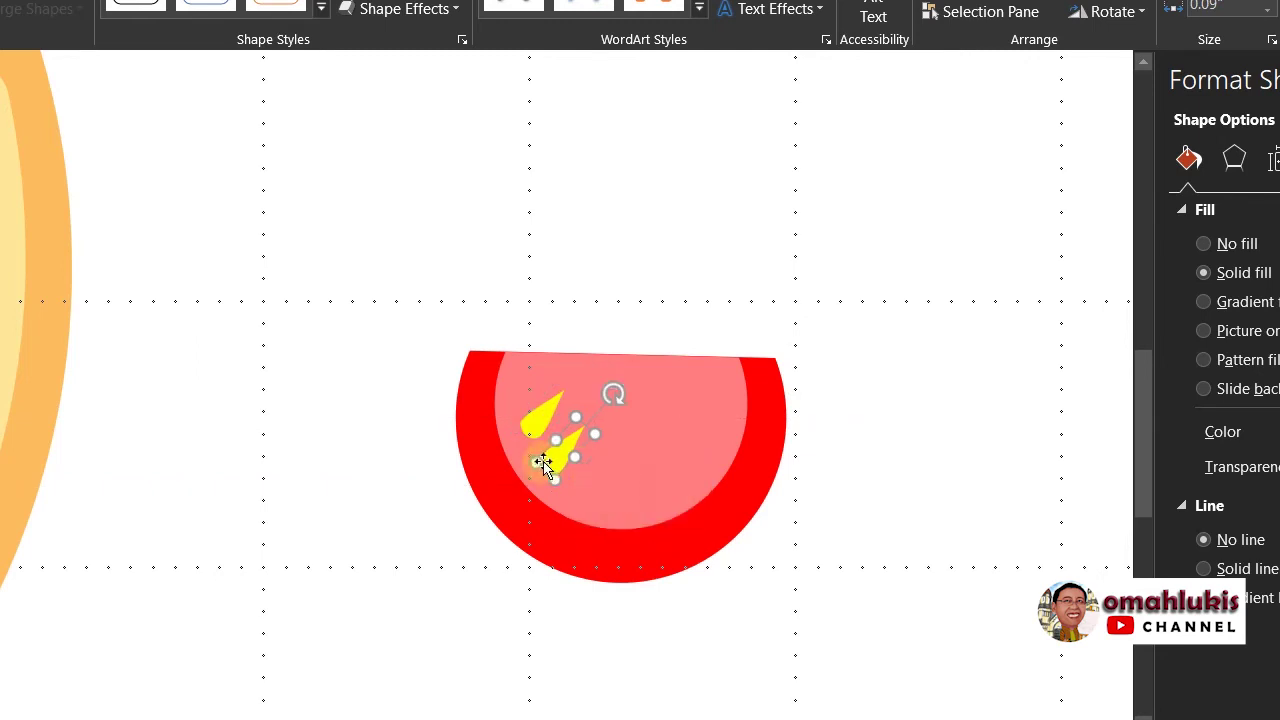
{"action": "left_click_drag", "start_coordinate": [553, 465], "coordinate": [614, 487]}
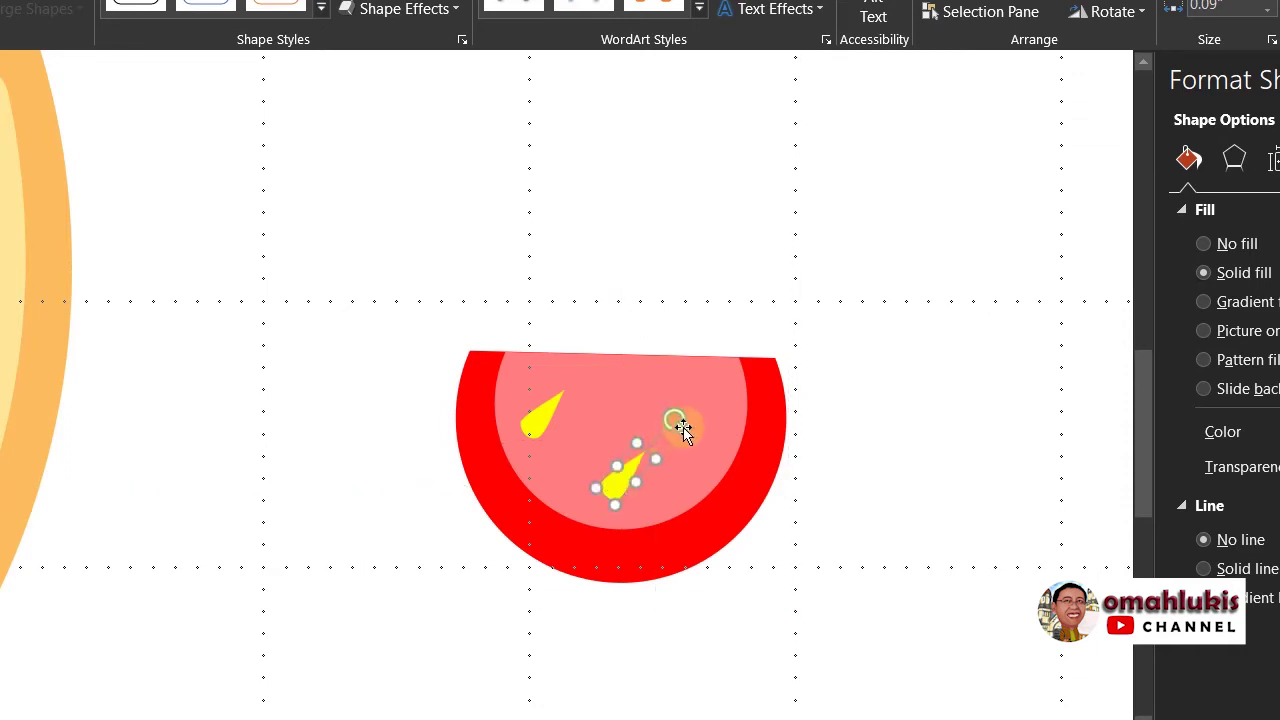
{"action": "left_click_drag", "start_coordinate": [682, 424], "coordinate": [648, 406]}
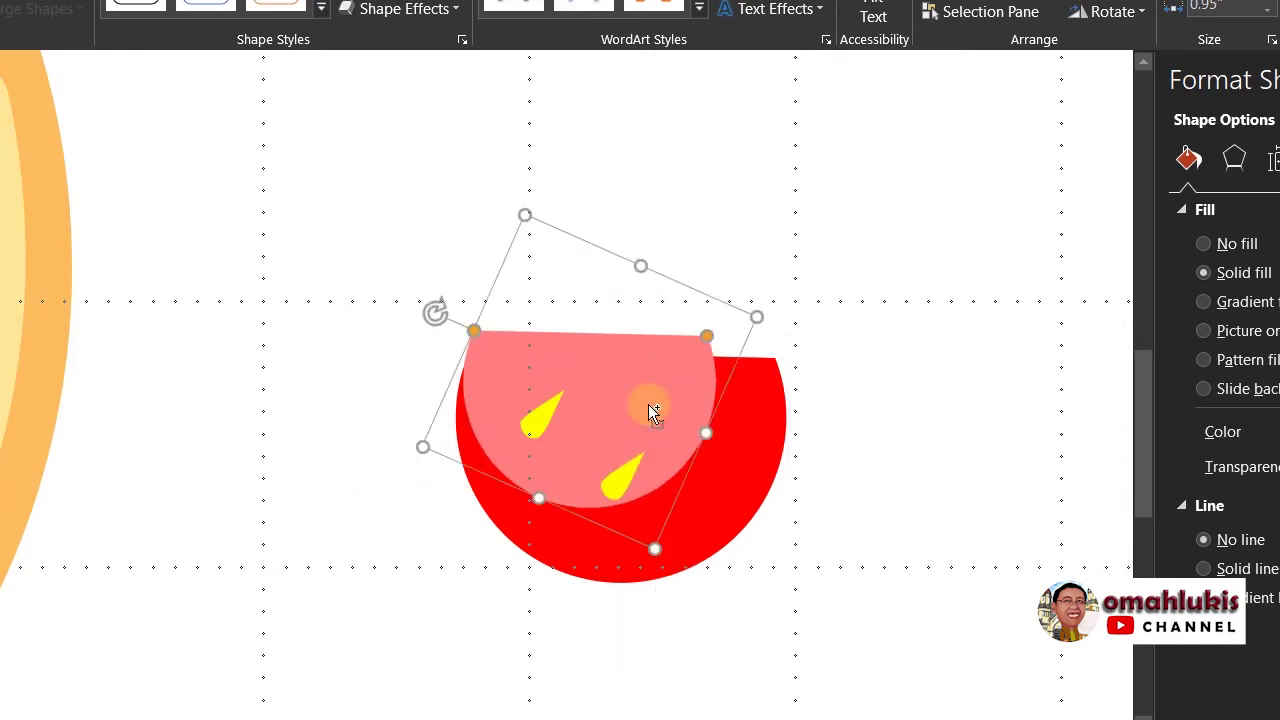
{"action": "key", "text": "ctrl+z"}
{"action": "left_click", "coordinate": [621, 485]}
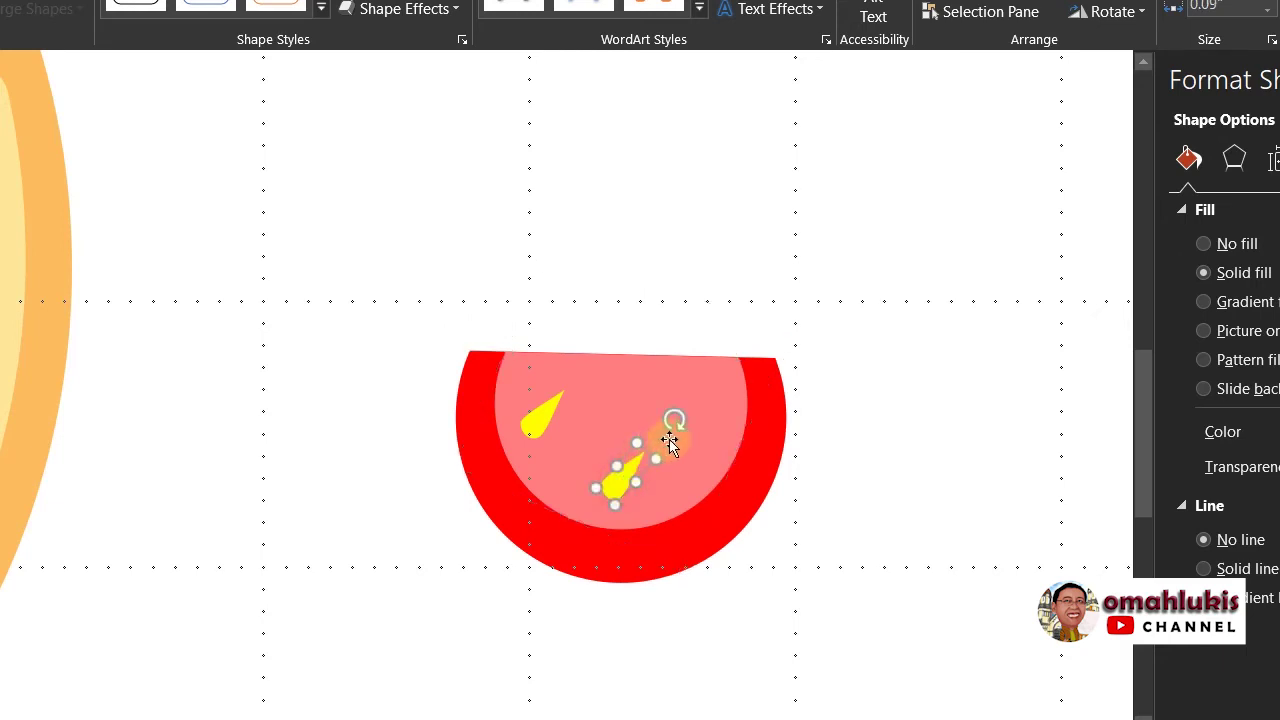
{"action": "left_click_drag", "start_coordinate": [671, 423], "coordinate": [632, 403]}
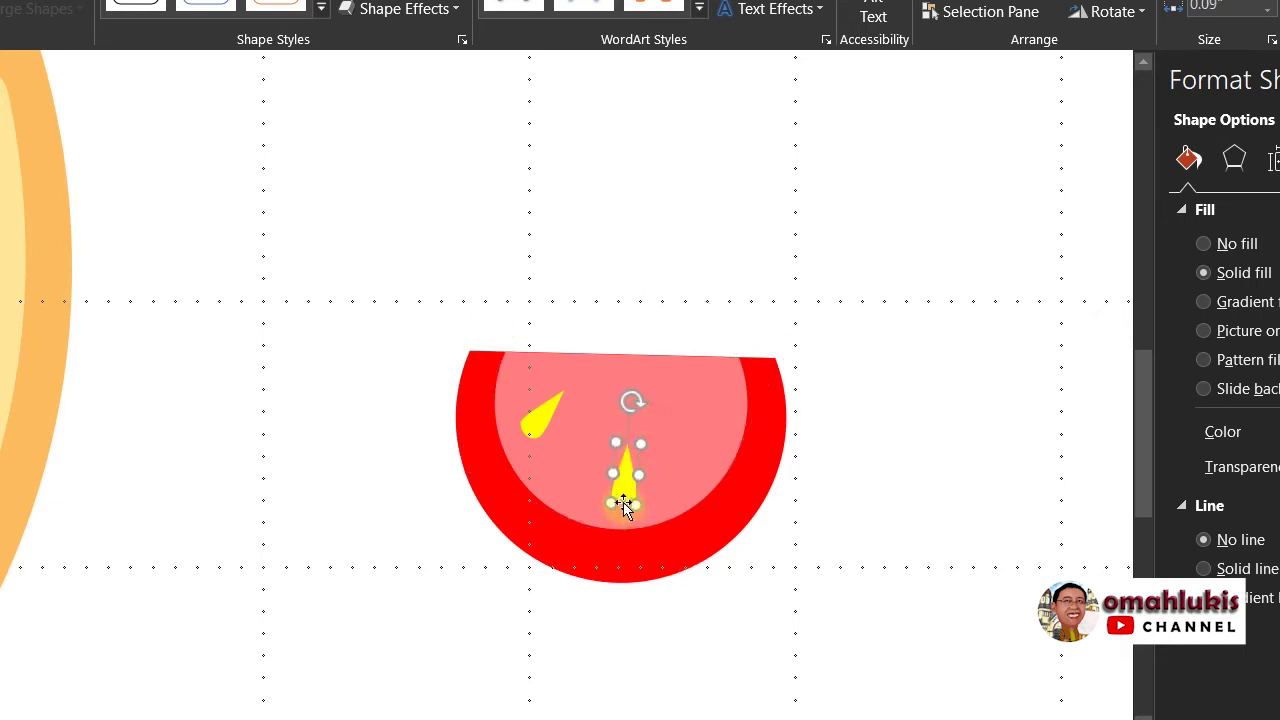
Step: Copy the upright seed to the right, then tilt and nudge it into place
{"action": "left_click_drag", "start_coordinate": [622, 500], "coordinate": [702, 465]}
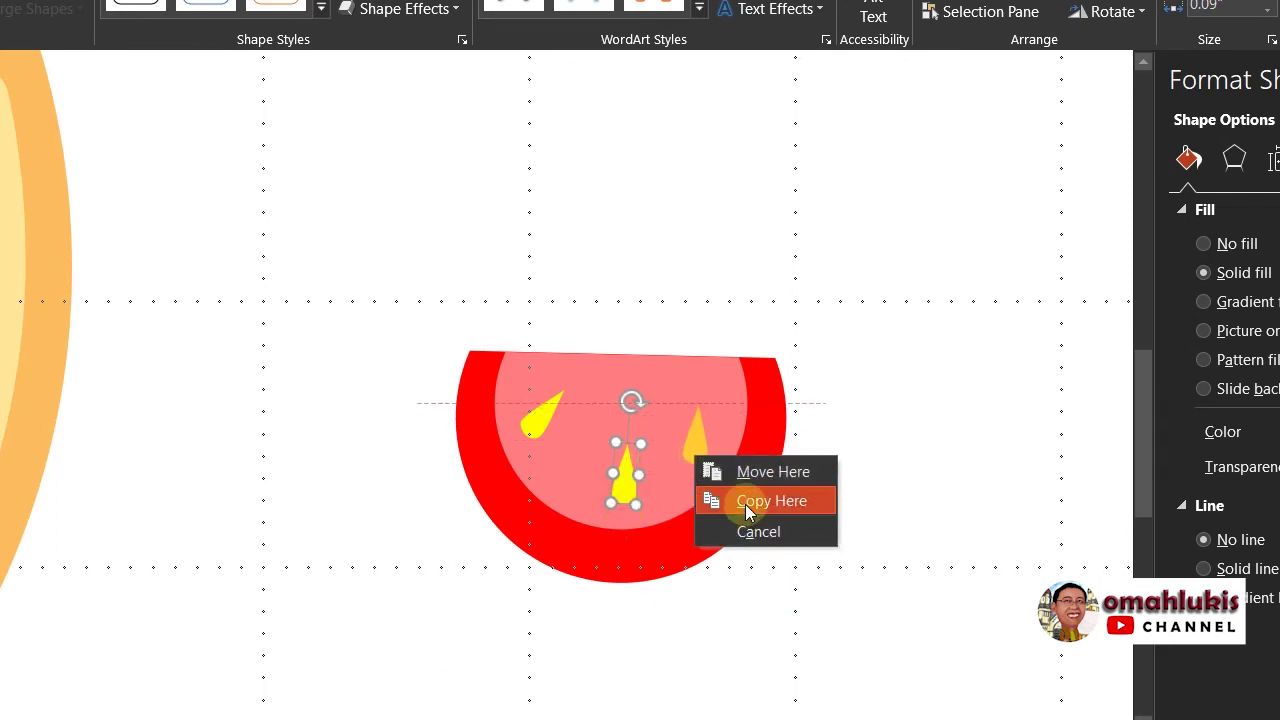
{"action": "left_click", "coordinate": [745, 502]}
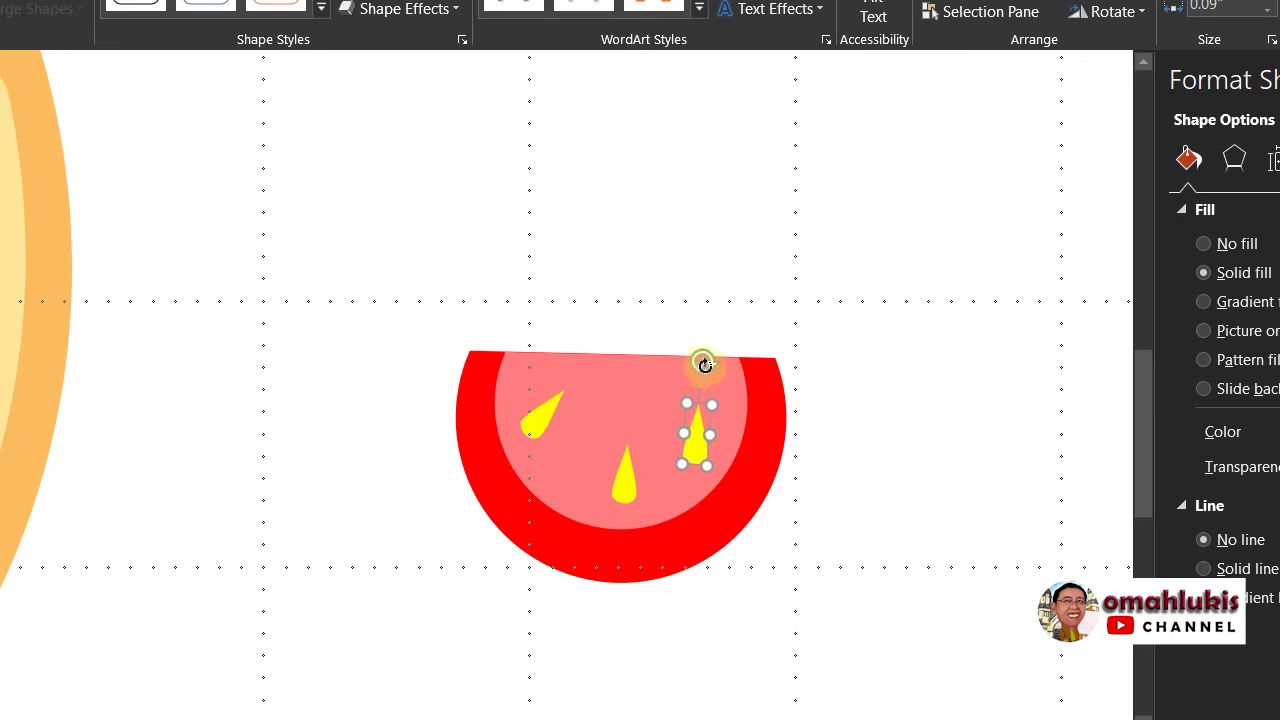
{"action": "left_click_drag", "start_coordinate": [704, 366], "coordinate": [650, 383]}
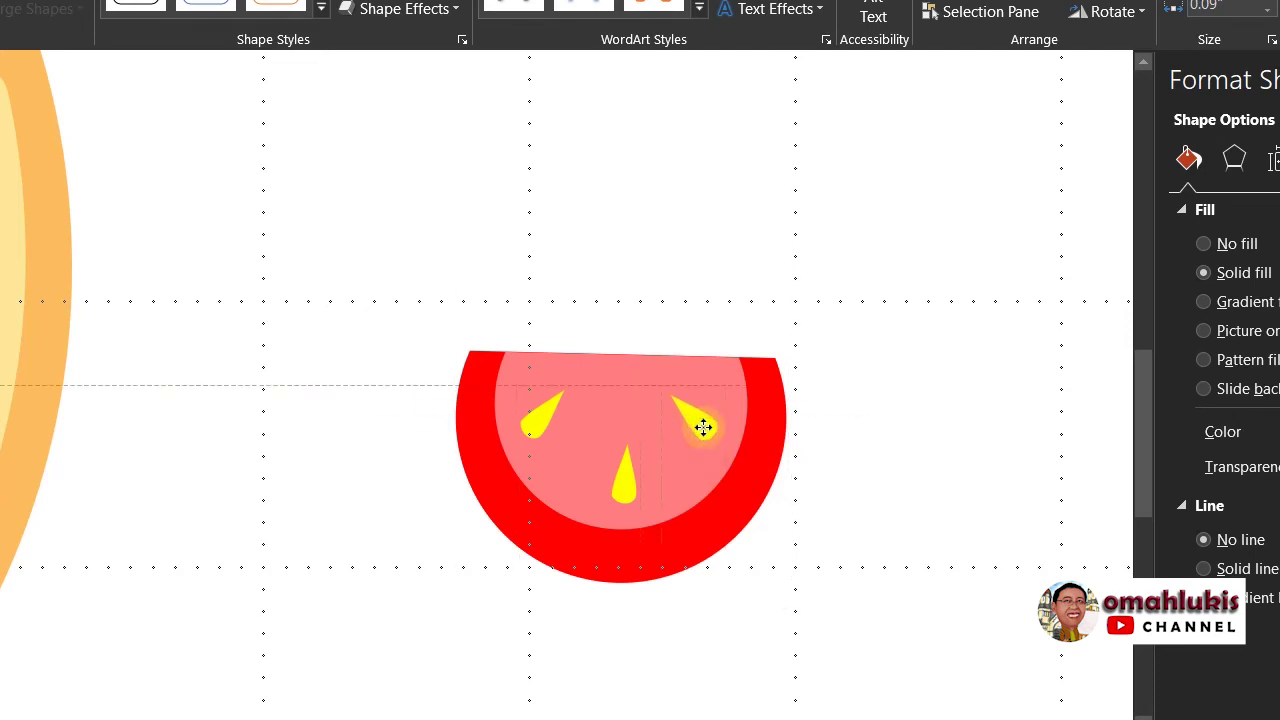
{"action": "left_click_drag", "start_coordinate": [707, 446], "coordinate": [701, 427]}
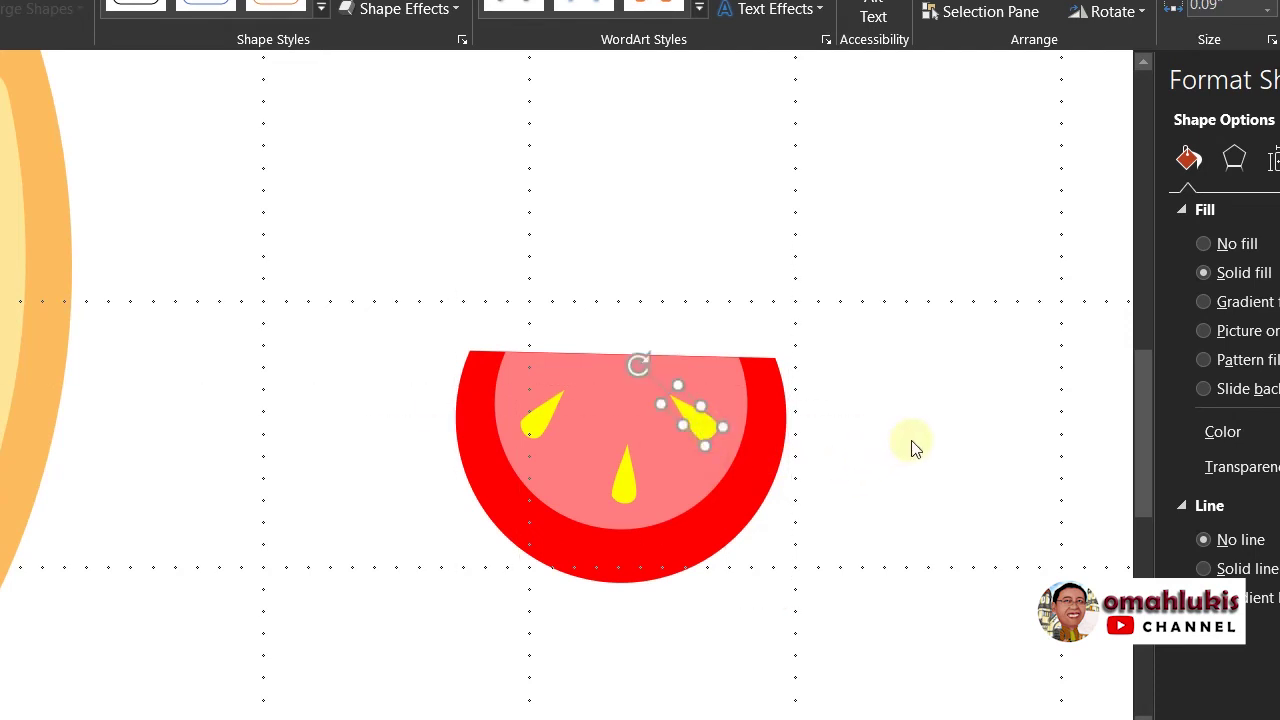
{"action": "left_click", "coordinate": [755, 443]}
{"action": "left_click", "coordinate": [705, 428]}
{"action": "left_click_drag", "start_coordinate": [705, 426], "coordinate": [709, 414]}
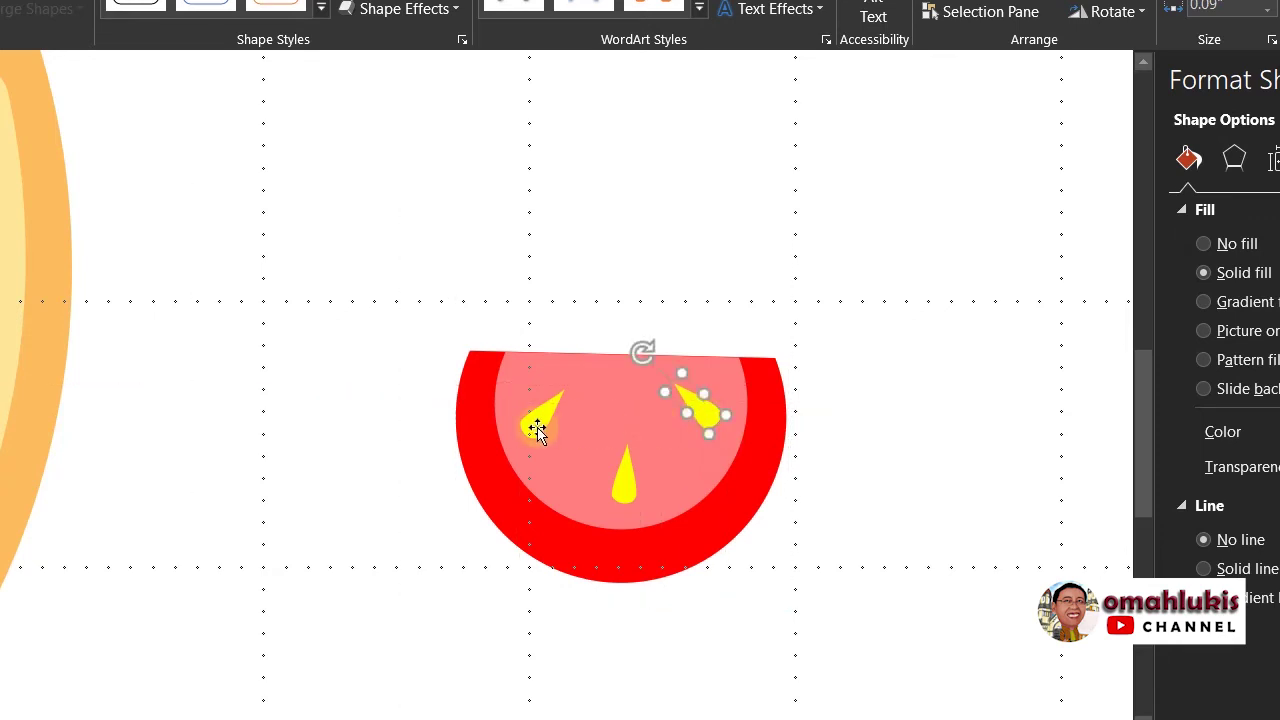
Step: Tilt the left seed outward and rotate the right seed toward the centre
{"action": "left_click_drag", "start_coordinate": [537, 430], "coordinate": [527, 414]}
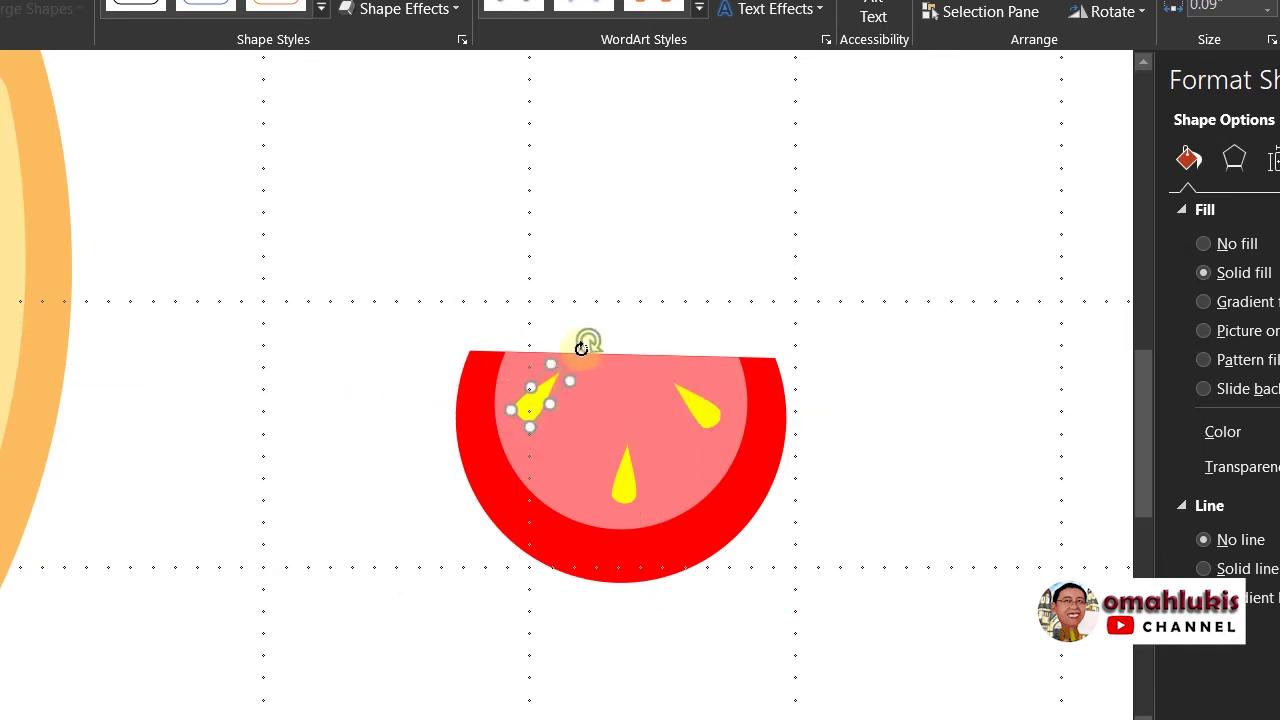
{"action": "left_click_drag", "start_coordinate": [592, 341], "coordinate": [600, 360]}
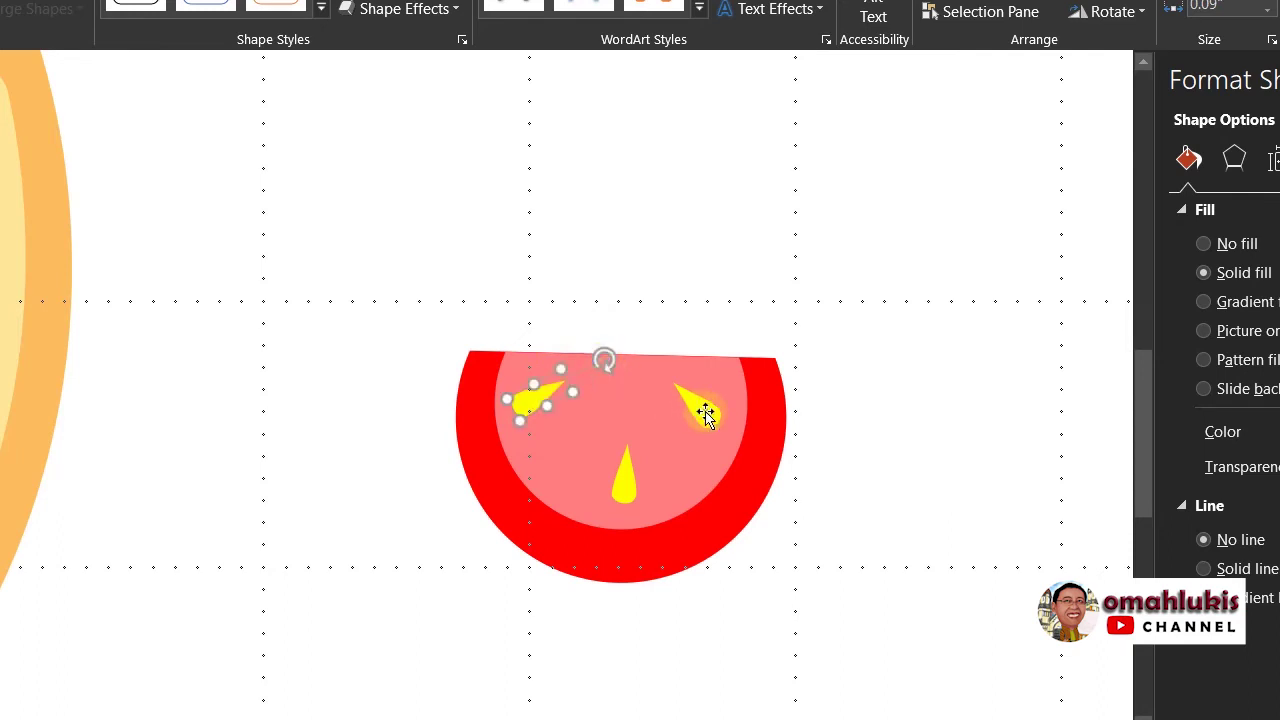
{"action": "left_click", "coordinate": [670, 383]}
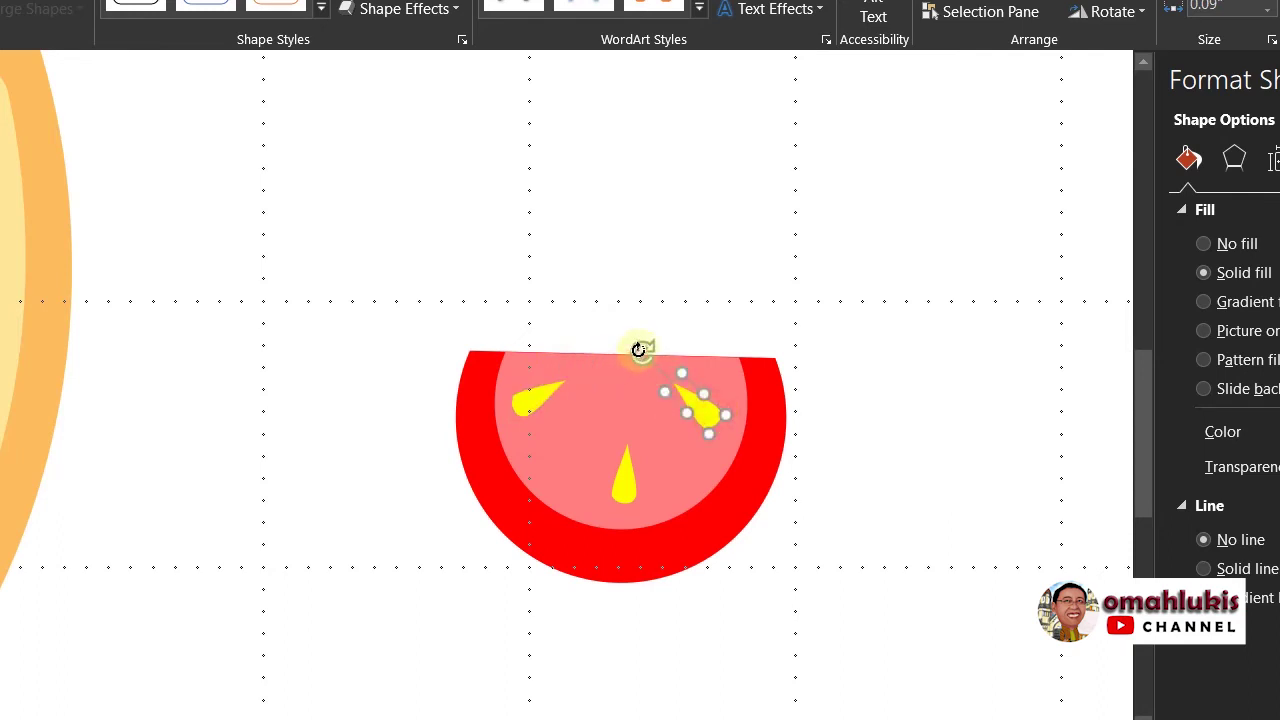
{"action": "left_click_drag", "start_coordinate": [638, 349], "coordinate": [626, 374]}
{"action": "left_click", "coordinate": [914, 373]}
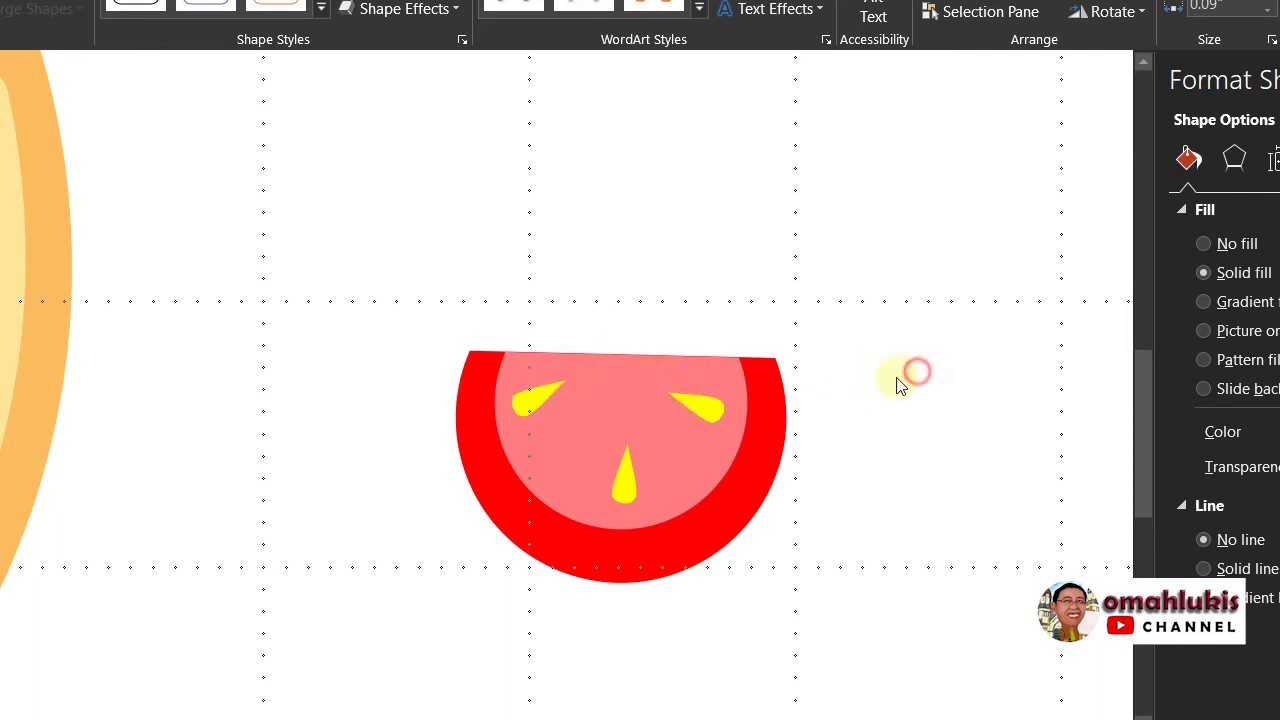
Step: Add a tilted copy of the left seed at the lower left of the flesh
{"action": "left_click_drag", "start_coordinate": [535, 400], "coordinate": [565, 448]}
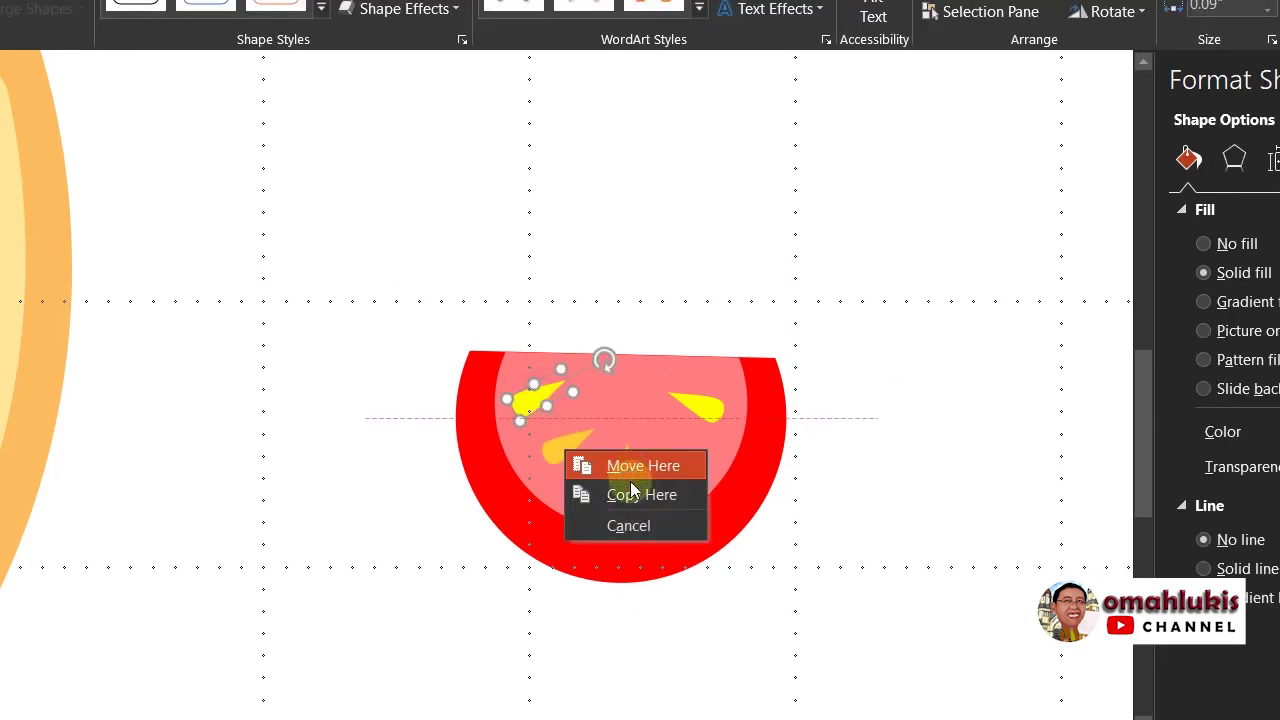
{"action": "left_click", "coordinate": [631, 492]}
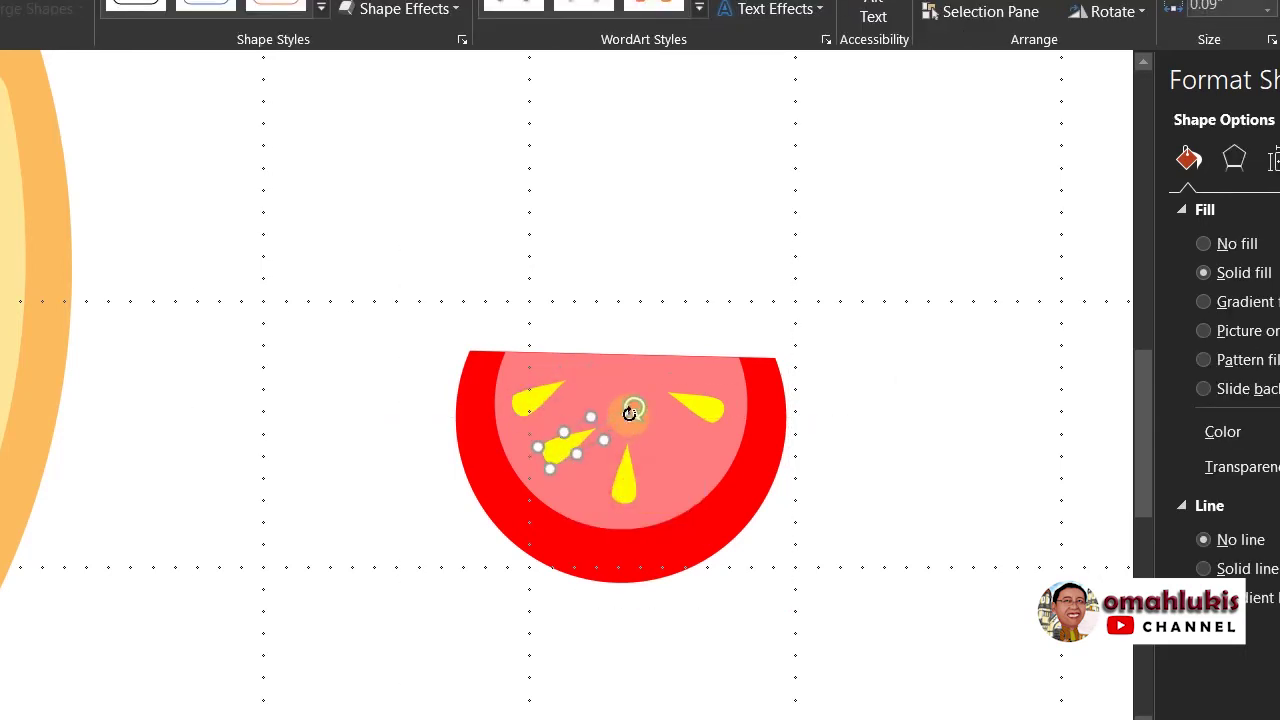
{"action": "left_click_drag", "start_coordinate": [630, 411], "coordinate": [612, 395]}
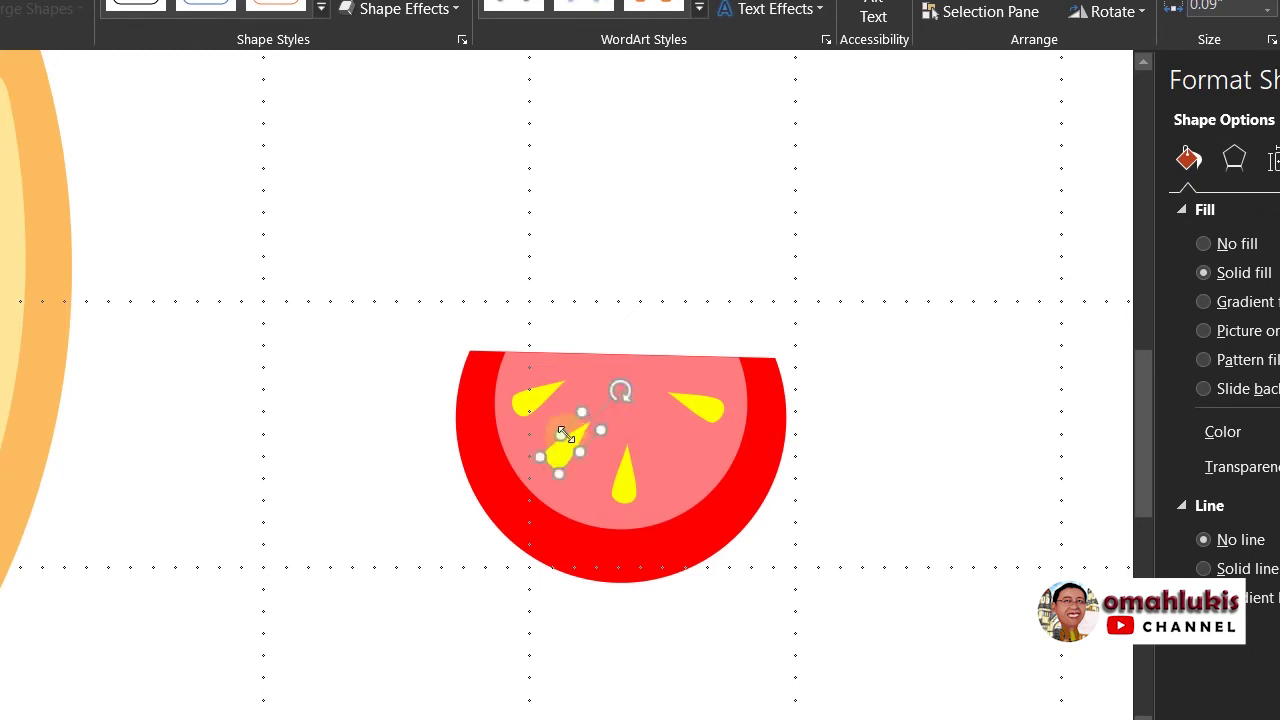
{"action": "left_click_drag", "start_coordinate": [560, 463], "coordinate": [565, 463]}
Step: Add a tilted lower-right seed copy and nudge the bottom seed slightly left
{"action": "left_click", "coordinate": [697, 415]}
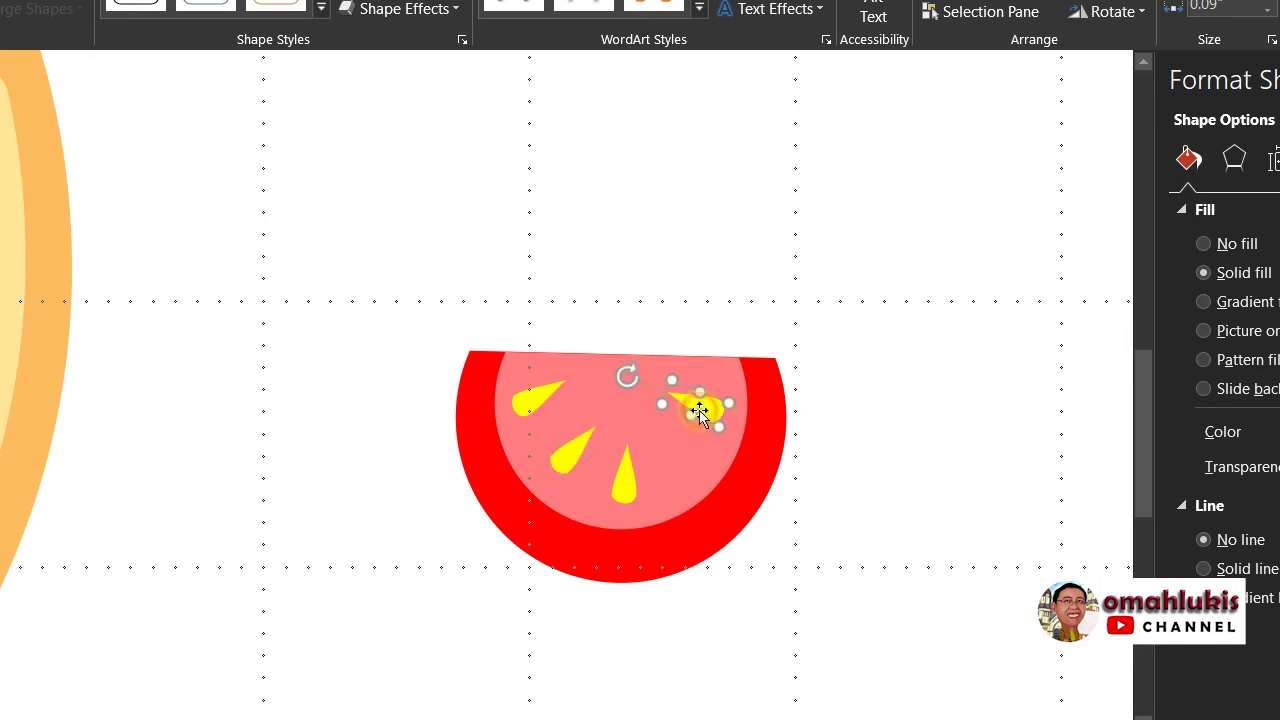
{"action": "left_click_drag", "start_coordinate": [699, 410], "coordinate": [677, 447]}
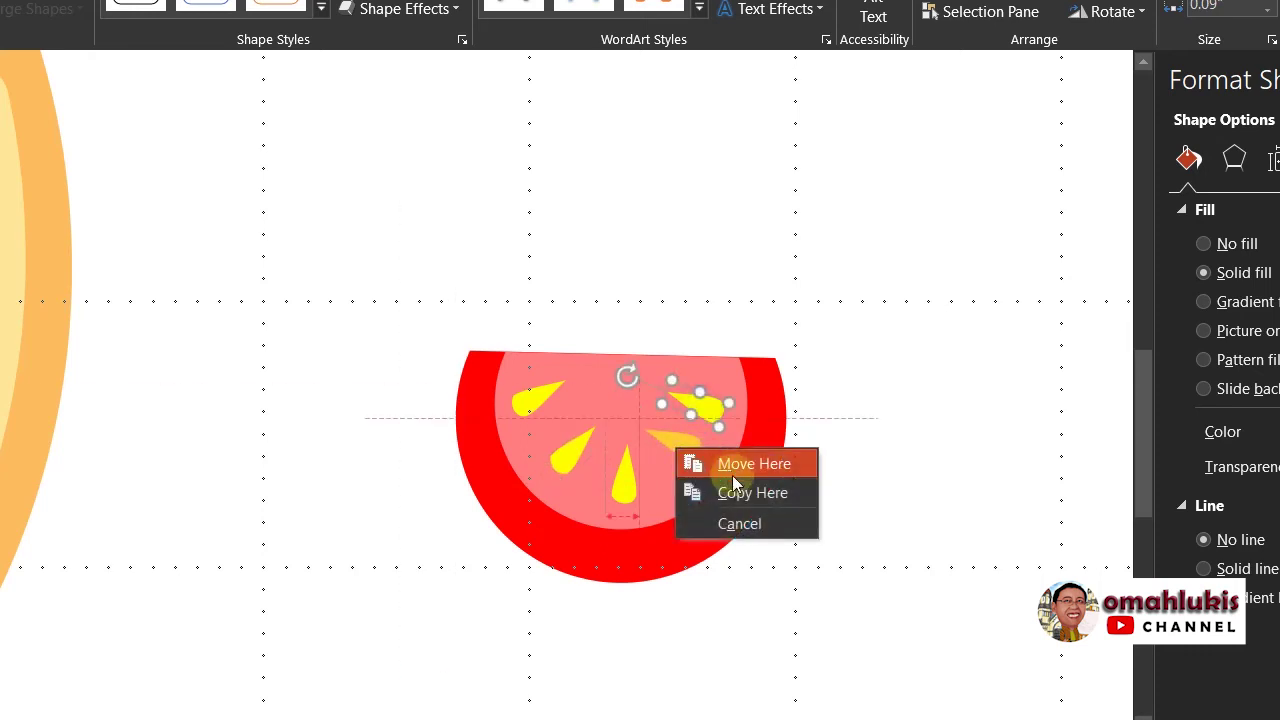
{"action": "left_click", "coordinate": [739, 492]}
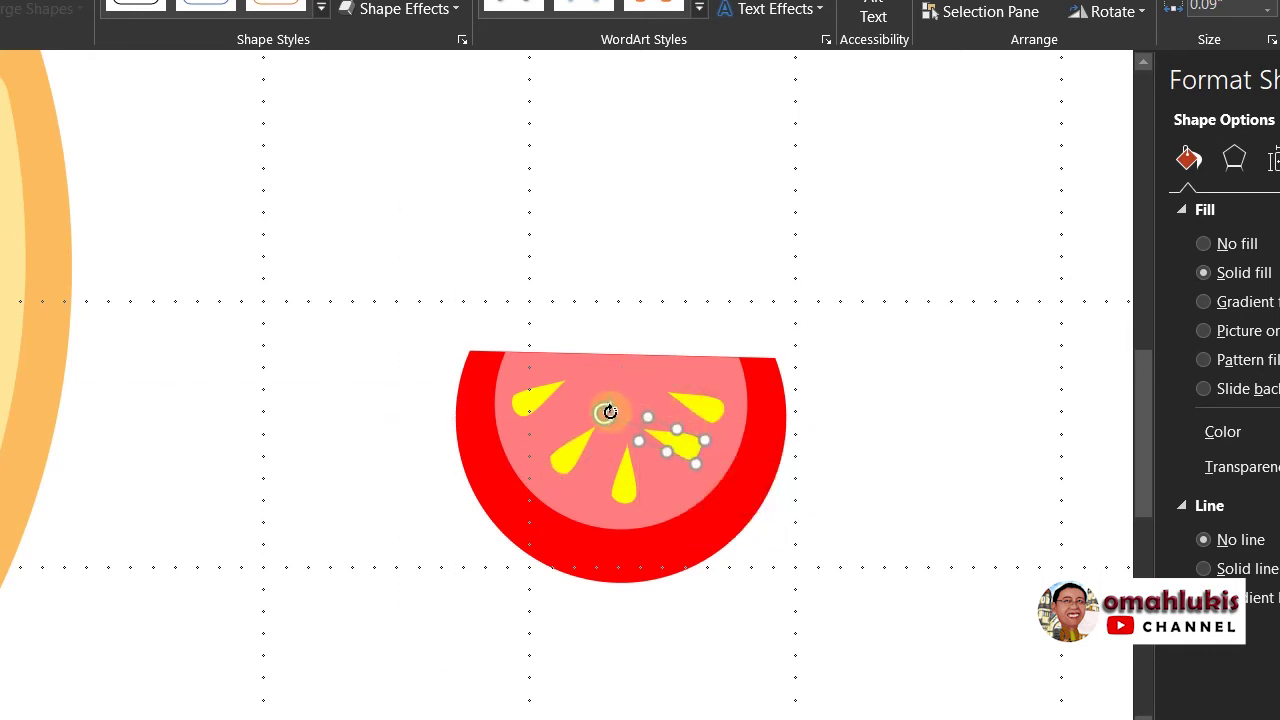
{"action": "left_click_drag", "start_coordinate": [609, 412], "coordinate": [613, 396]}
{"action": "left_click_drag", "start_coordinate": [681, 455], "coordinate": [680, 461]}
{"action": "left_click", "coordinate": [908, 404]}
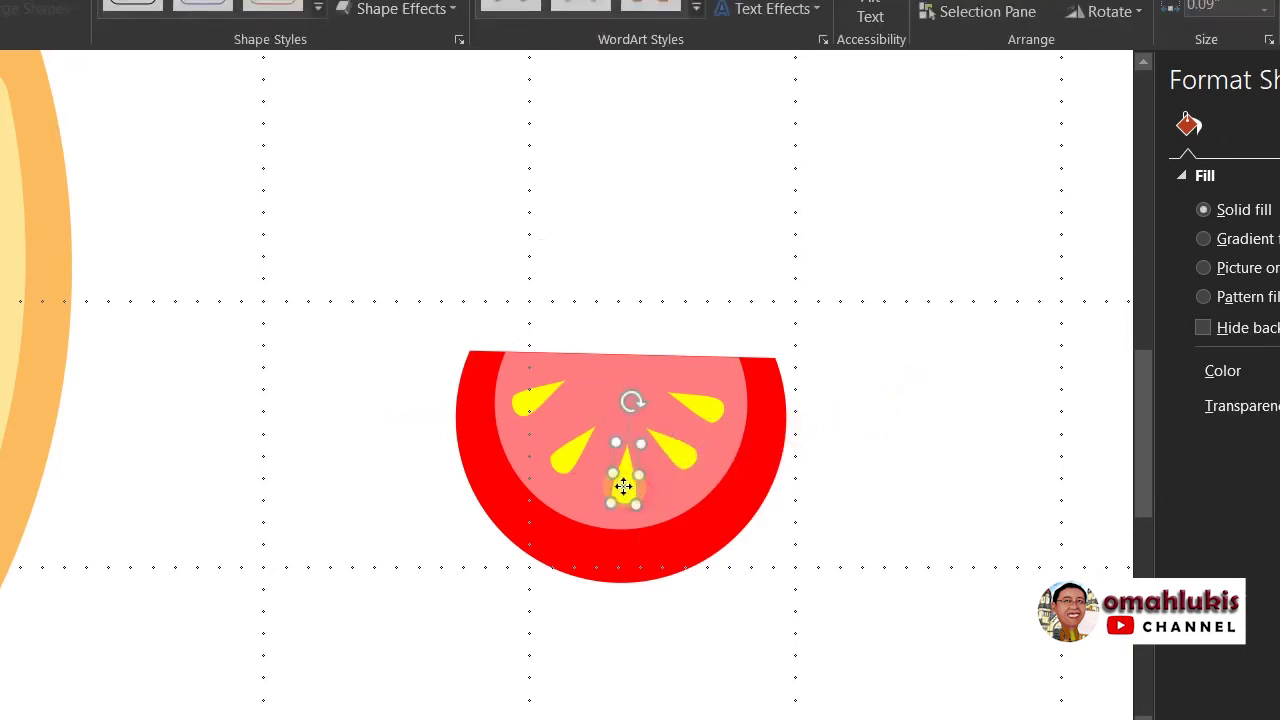
{"action": "left_click_drag", "start_coordinate": [631, 490], "coordinate": [625, 491]}
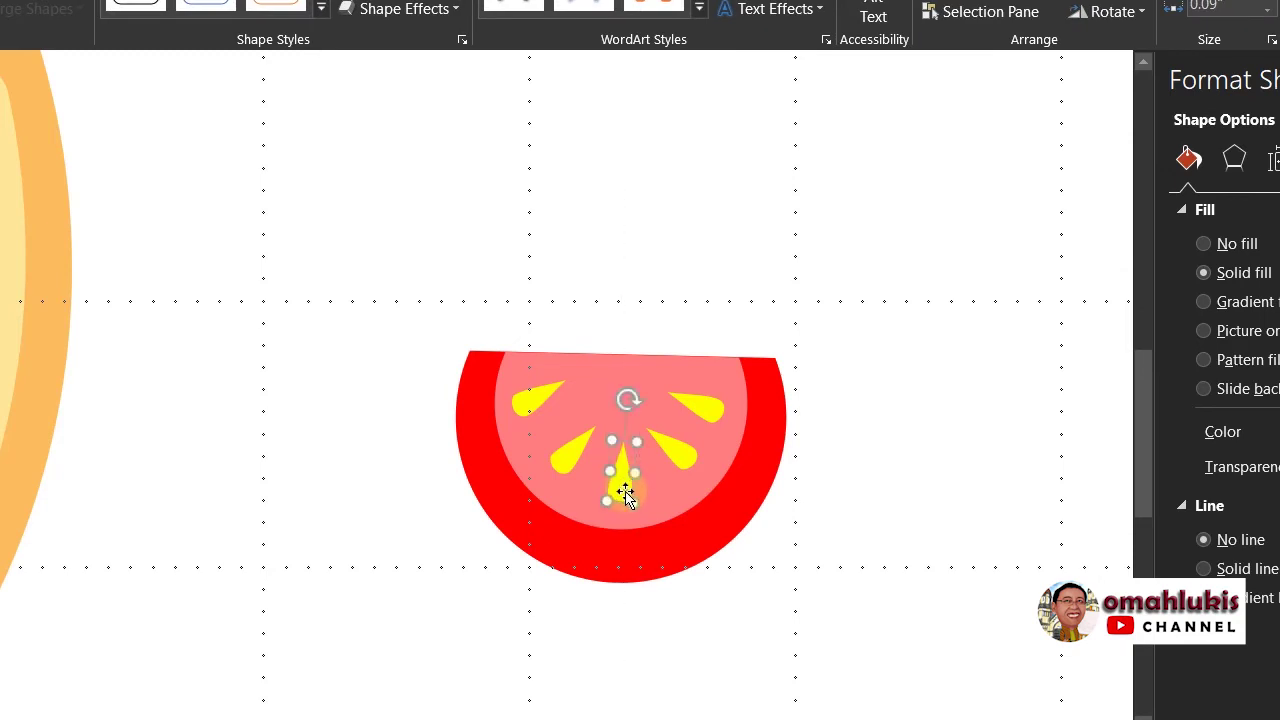
{"action": "left_click", "coordinate": [937, 297]}
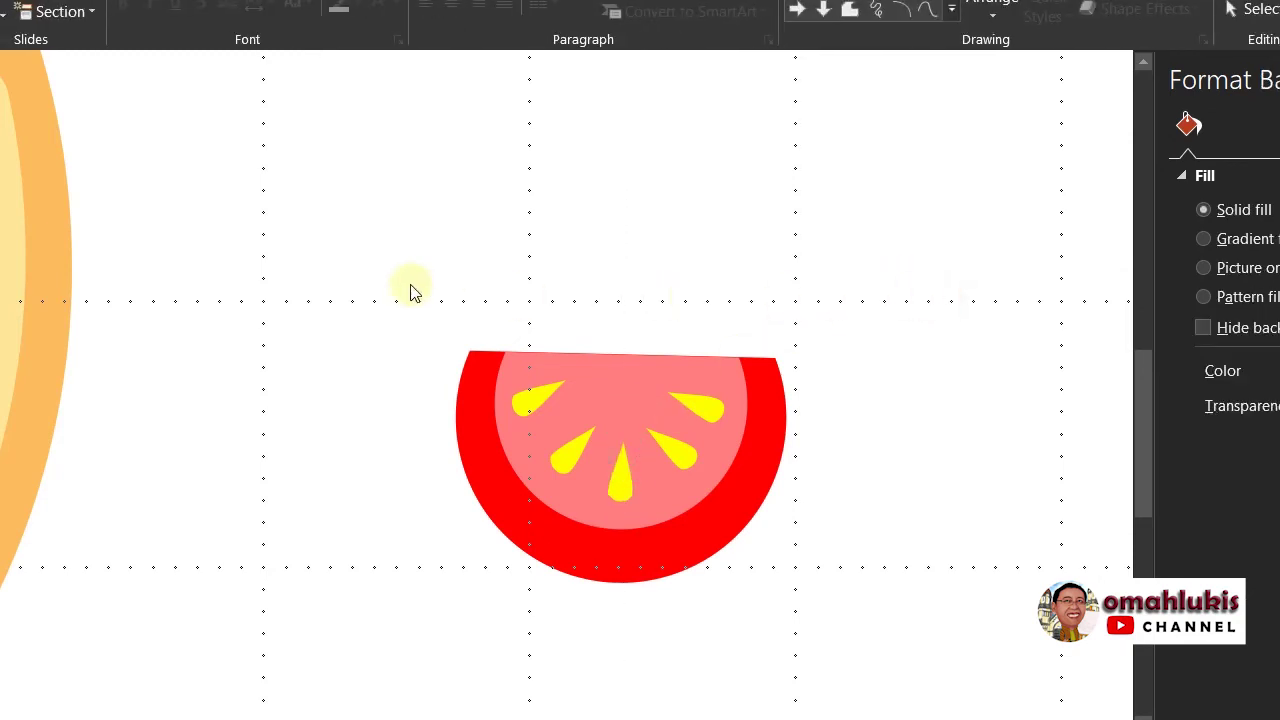
{"action": "left_click_drag", "start_coordinate": [398, 234], "coordinate": [926, 672]}
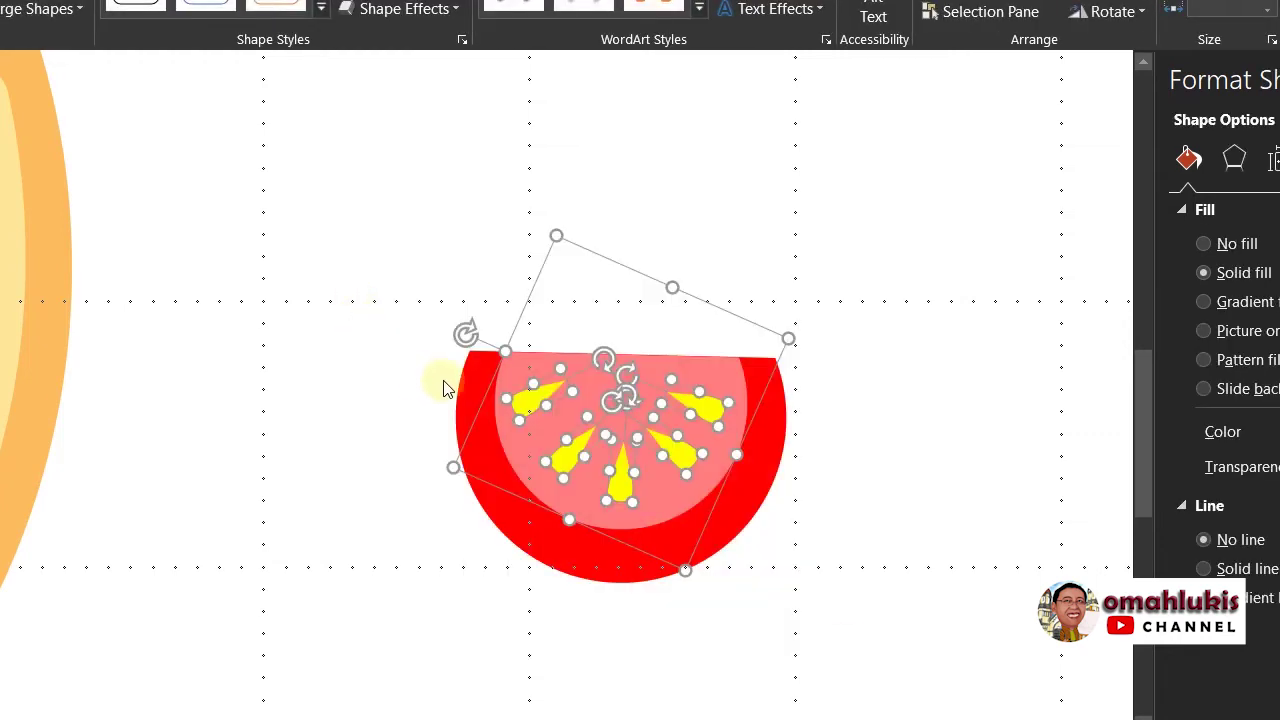
Step: Marquee-select the red ring, pink flesh and five seeds and group them as one tomato slice
{"action": "left_click", "coordinate": [373, 298]}
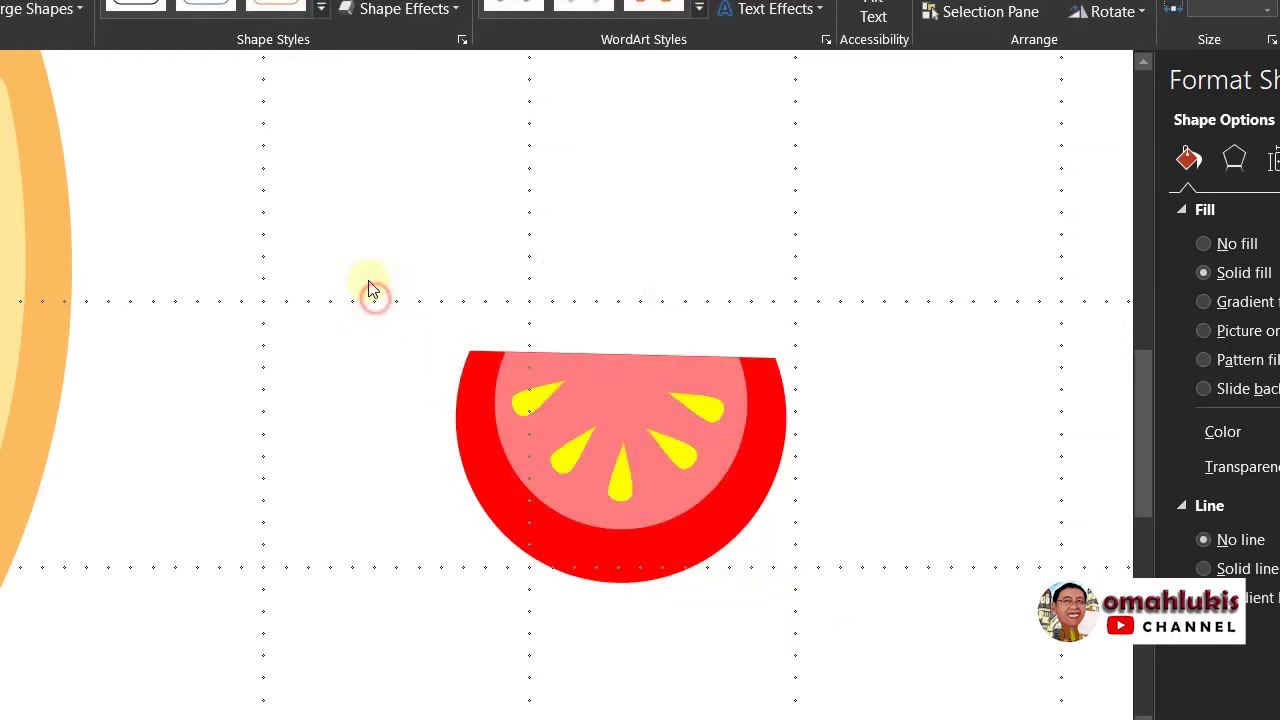
{"action": "left_click_drag", "start_coordinate": [216, 156], "coordinate": [984, 719]}
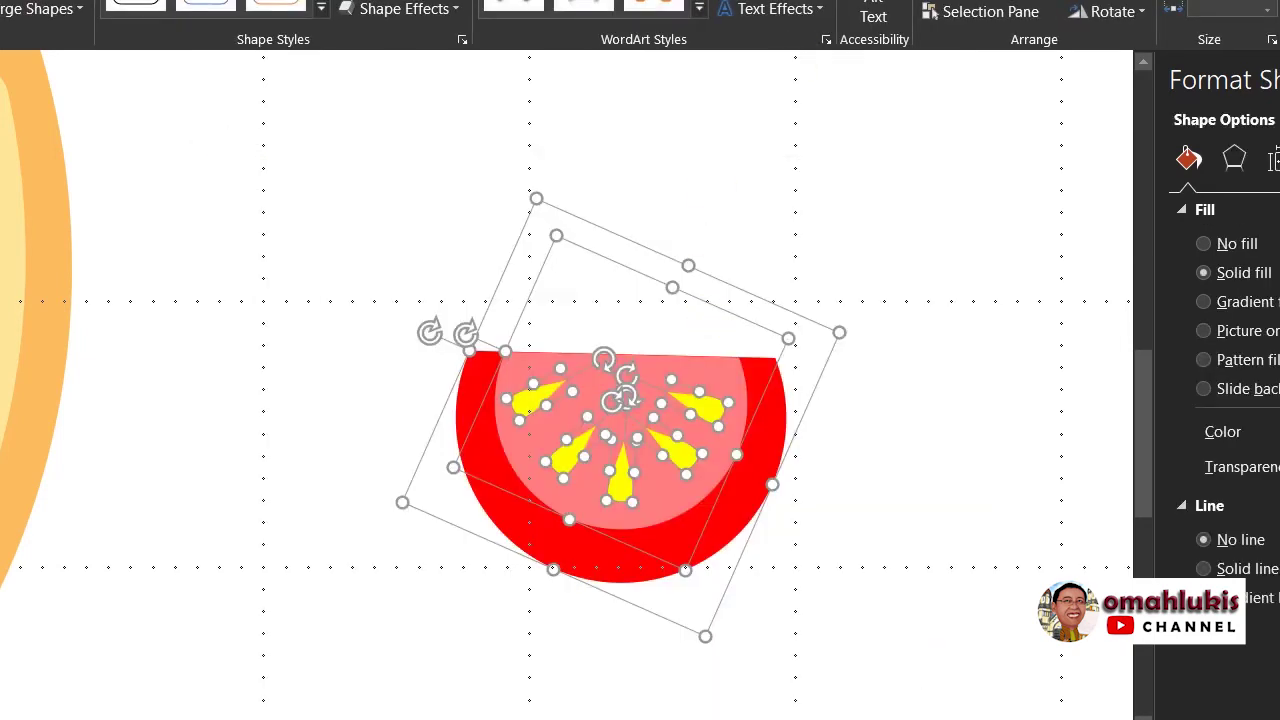
{"action": "left_click", "coordinate": [1175, 8]}
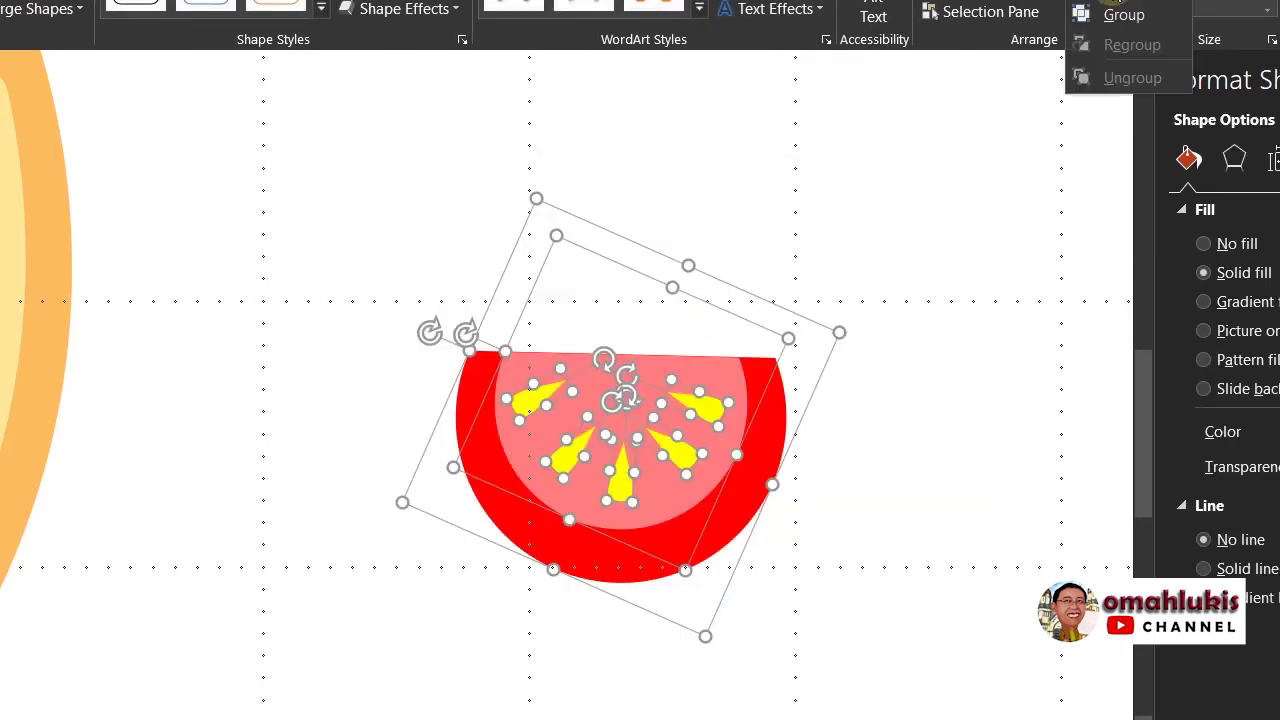
{"action": "left_click", "coordinate": [1115, 13]}
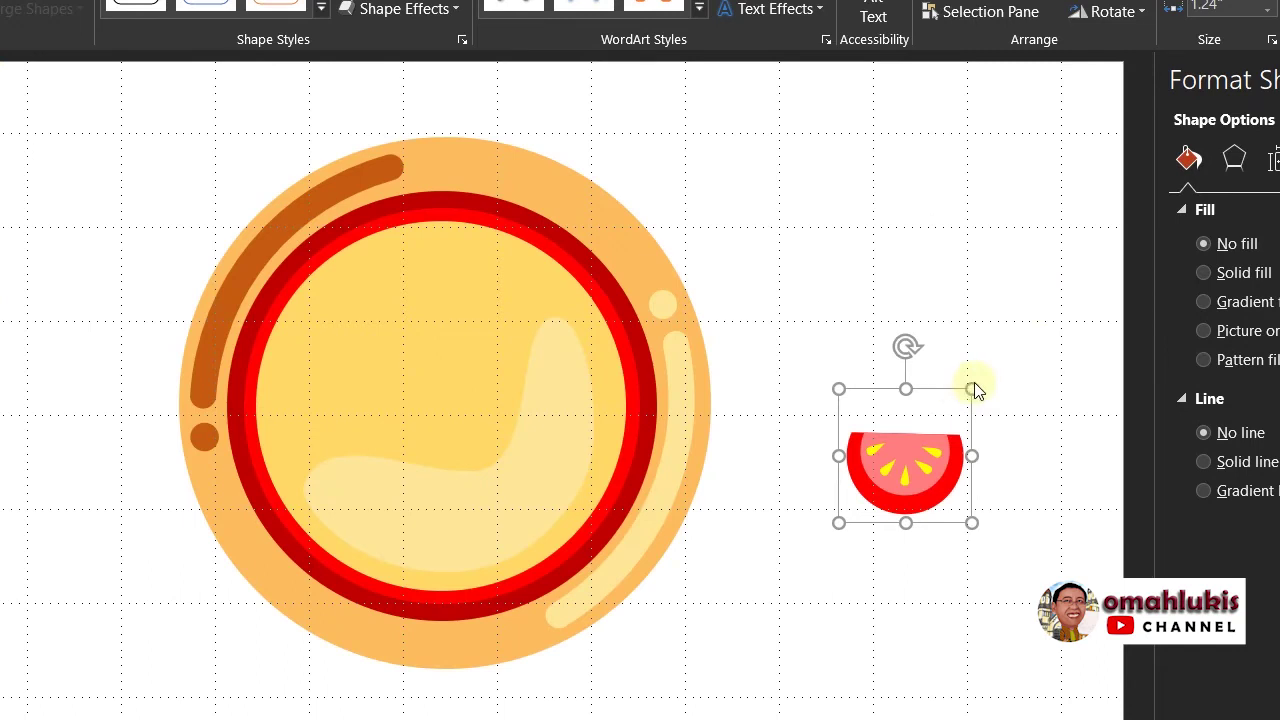
Step: Shrink the tomato slice group, move it onto the pizza and resize it there
{"action": "left_click_drag", "start_coordinate": [973, 387], "coordinate": [896, 450]}
{"action": "left_click", "coordinate": [1006, 424]}
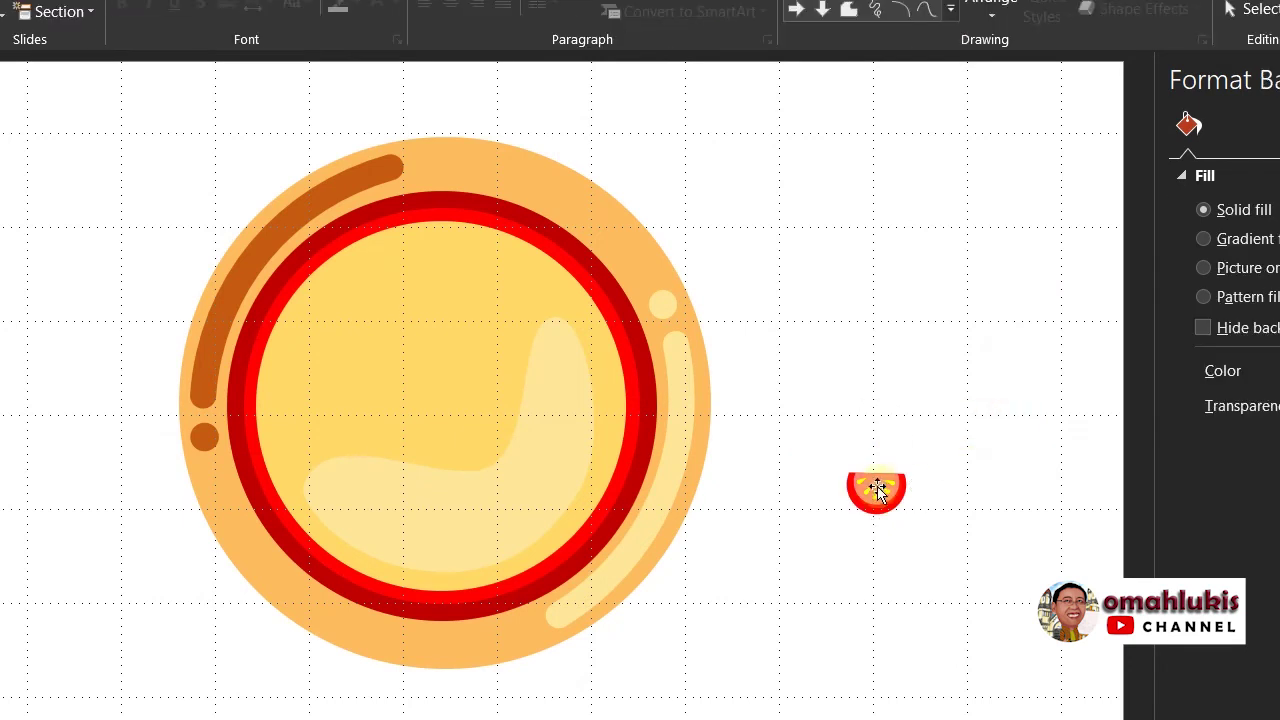
{"action": "mouse_move", "coordinate": [806, 509]}
{"action": "left_mouse_down"}
{"action": "mouse_move", "coordinate": [516, 524]}
{"action": "mouse_move", "coordinate": [318, 432]}
{"action": "left_mouse_up"}
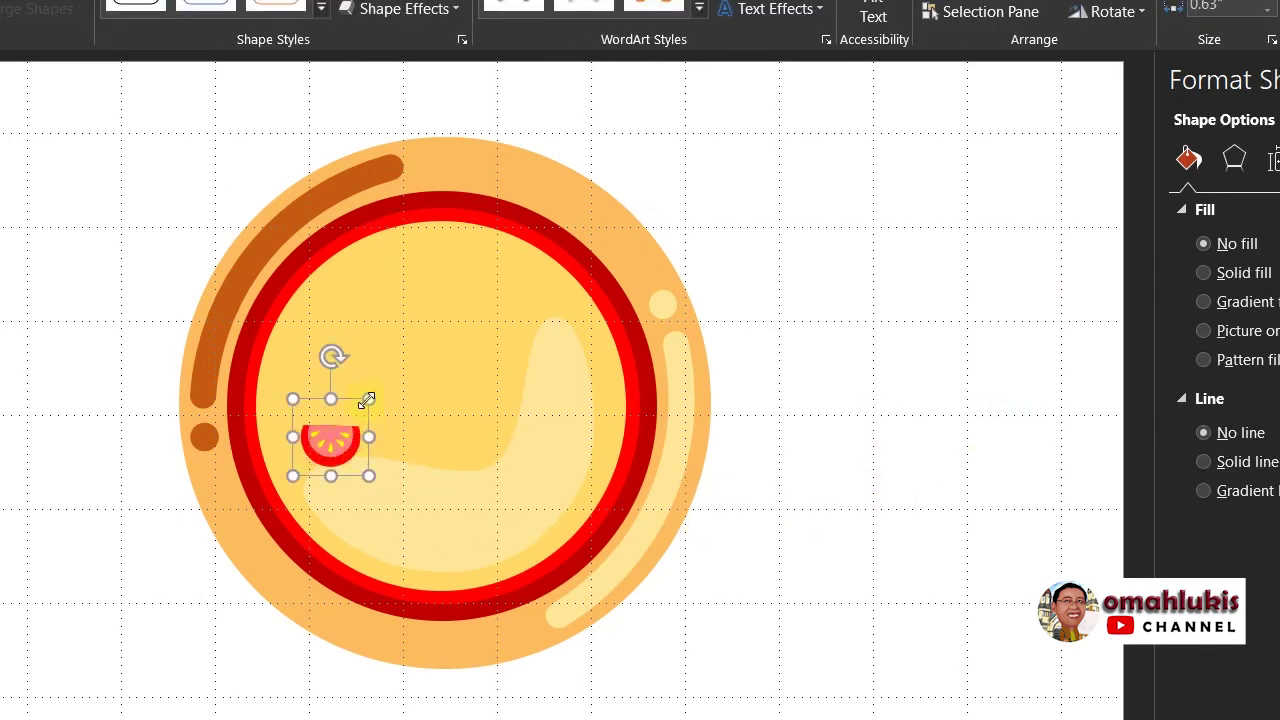
{"action": "mouse_move", "coordinate": [368, 399]}
{"action": "left_mouse_down"}
{"action": "mouse_move", "coordinate": [391, 395]}
{"action": "mouse_move", "coordinate": [499, 527]}
{"action": "left_mouse_up"}
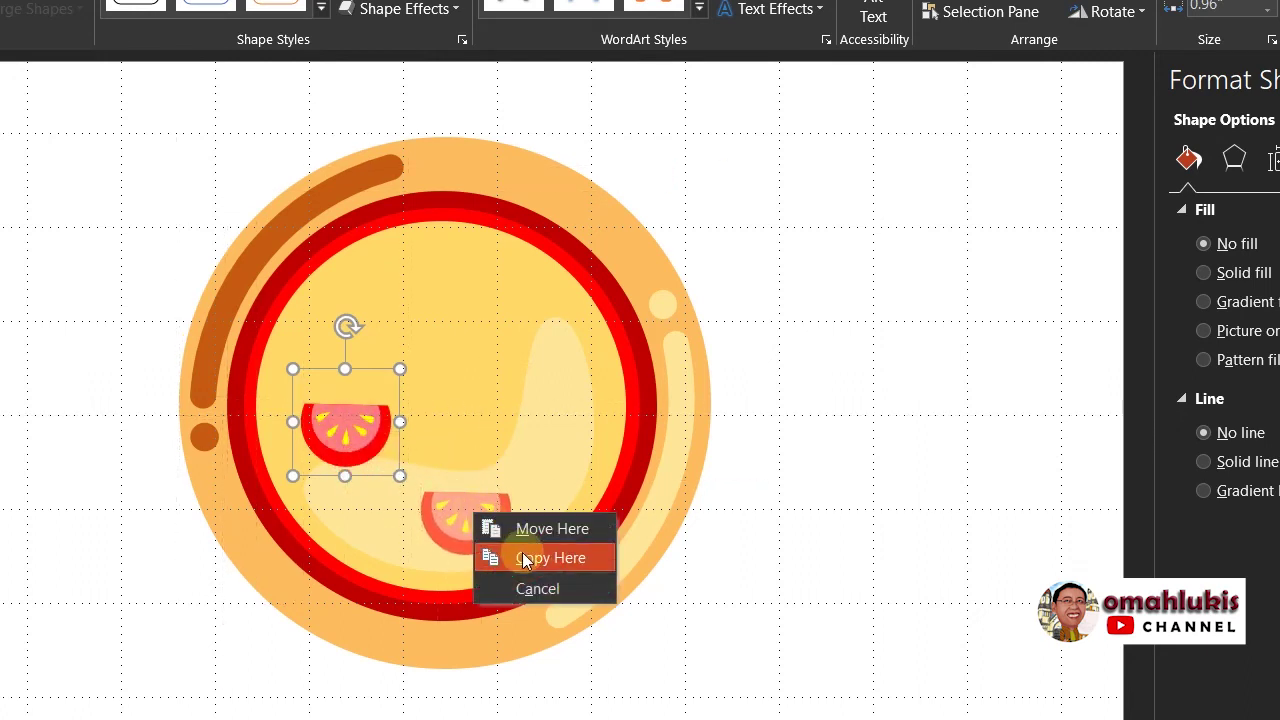
Step: Add two rotated tomato copies, one lower on the pizza and one on the right
{"action": "left_click", "coordinate": [522, 555]}
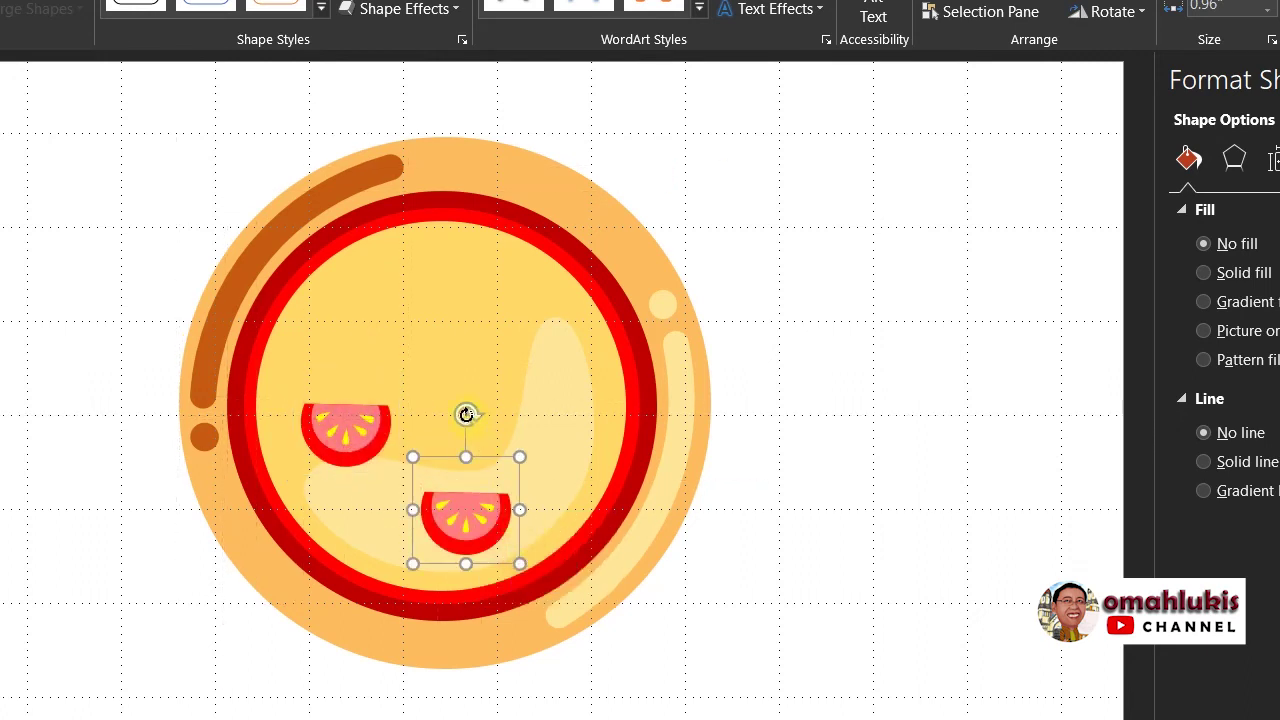
{"action": "left_click_drag", "start_coordinate": [483, 415], "coordinate": [557, 478]}
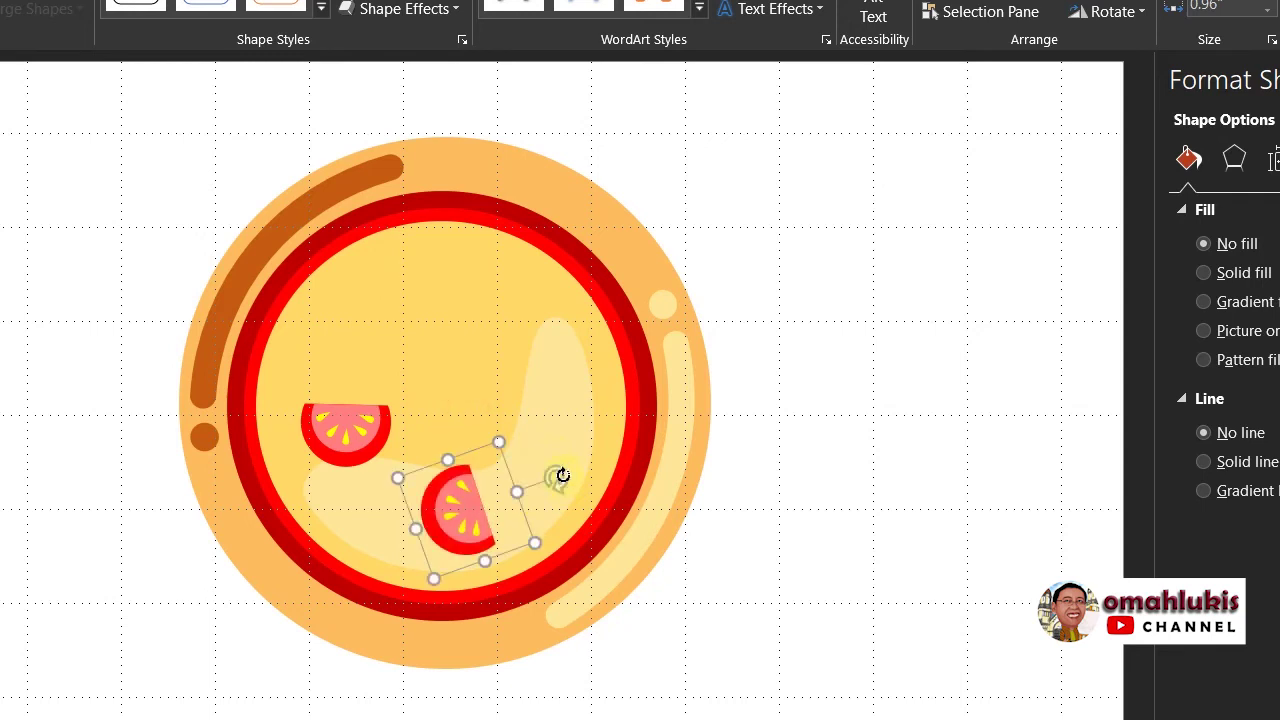
{"action": "mouse_move", "coordinate": [447, 508]}
{"action": "left_mouse_down"}
{"action": "mouse_move", "coordinate": [540, 383]}
{"action": "mouse_move", "coordinate": [575, 376]}
{"action": "left_mouse_up"}
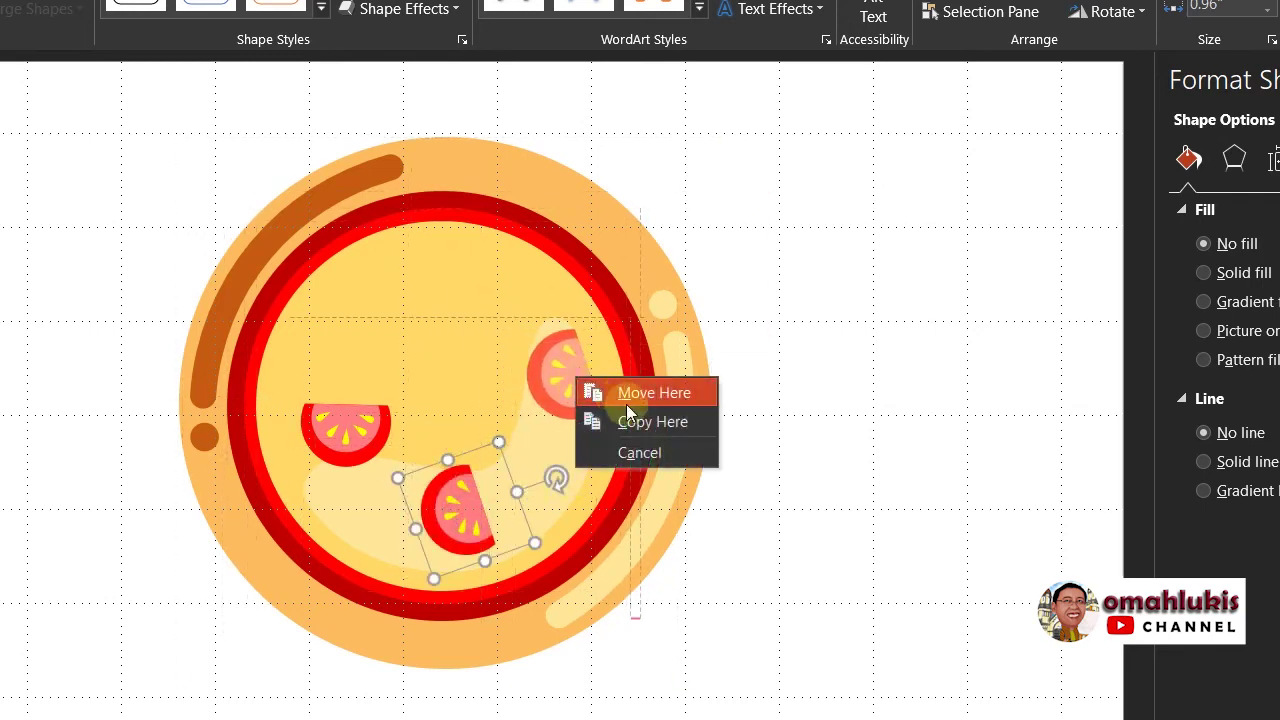
{"action": "left_click", "coordinate": [636, 422]}
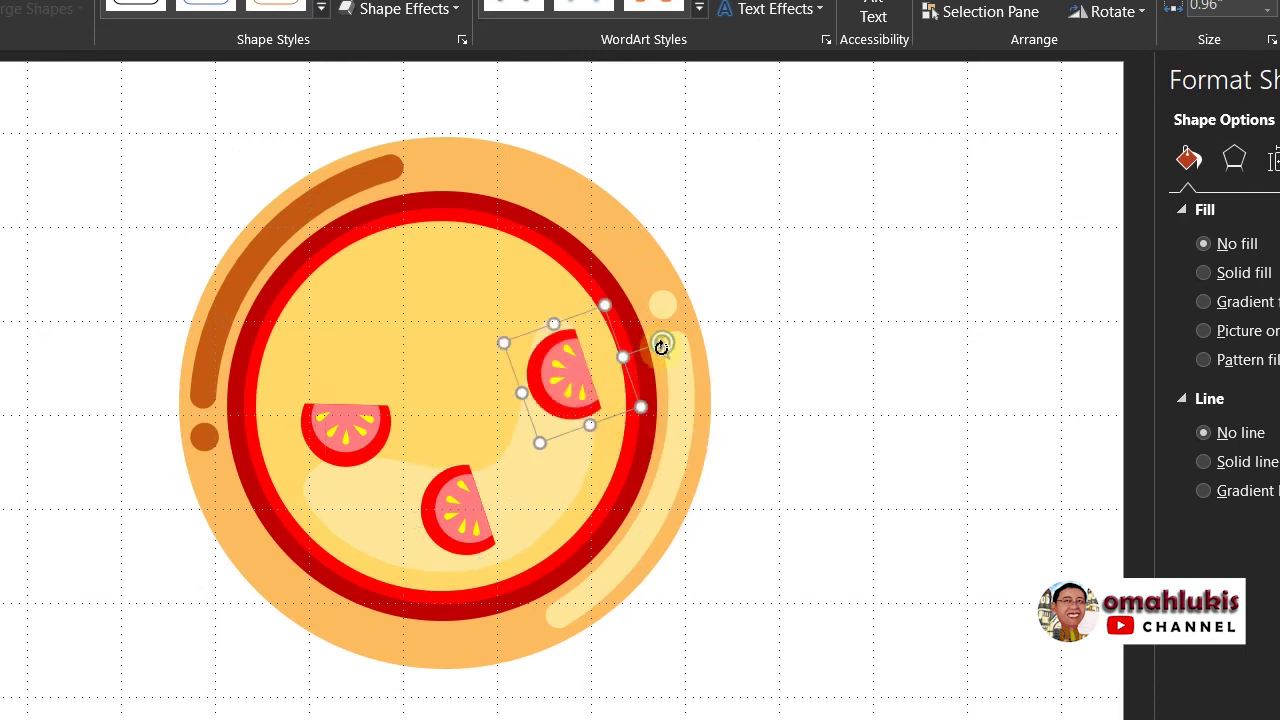
{"action": "left_click_drag", "start_coordinate": [661, 345], "coordinate": [634, 298]}
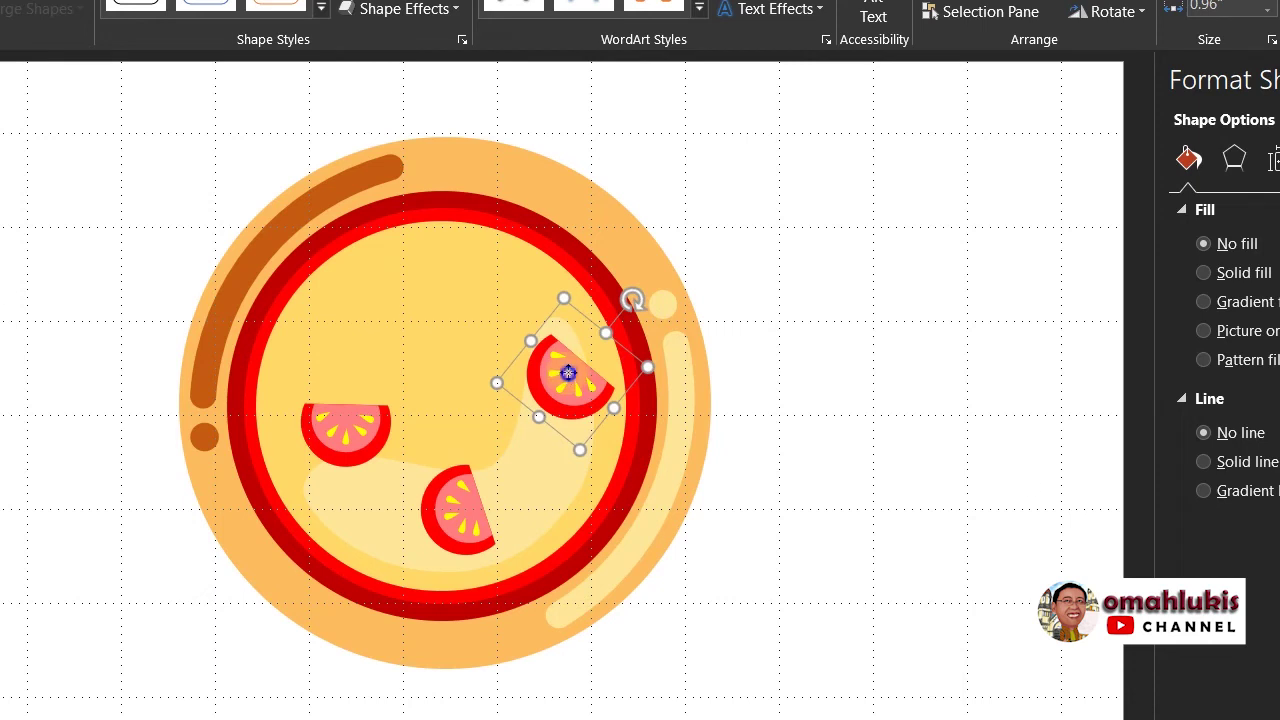
Step: Add a fourth tomato copy at the upper left, turn it upright and nudge it up
{"action": "mouse_move", "coordinate": [567, 372]}
{"action": "left_mouse_down"}
{"action": "mouse_move", "coordinate": [400, 309]}
{"action": "mouse_move", "coordinate": [380, 280]}
{"action": "mouse_move", "coordinate": [409, 282]}
{"action": "left_mouse_up"}
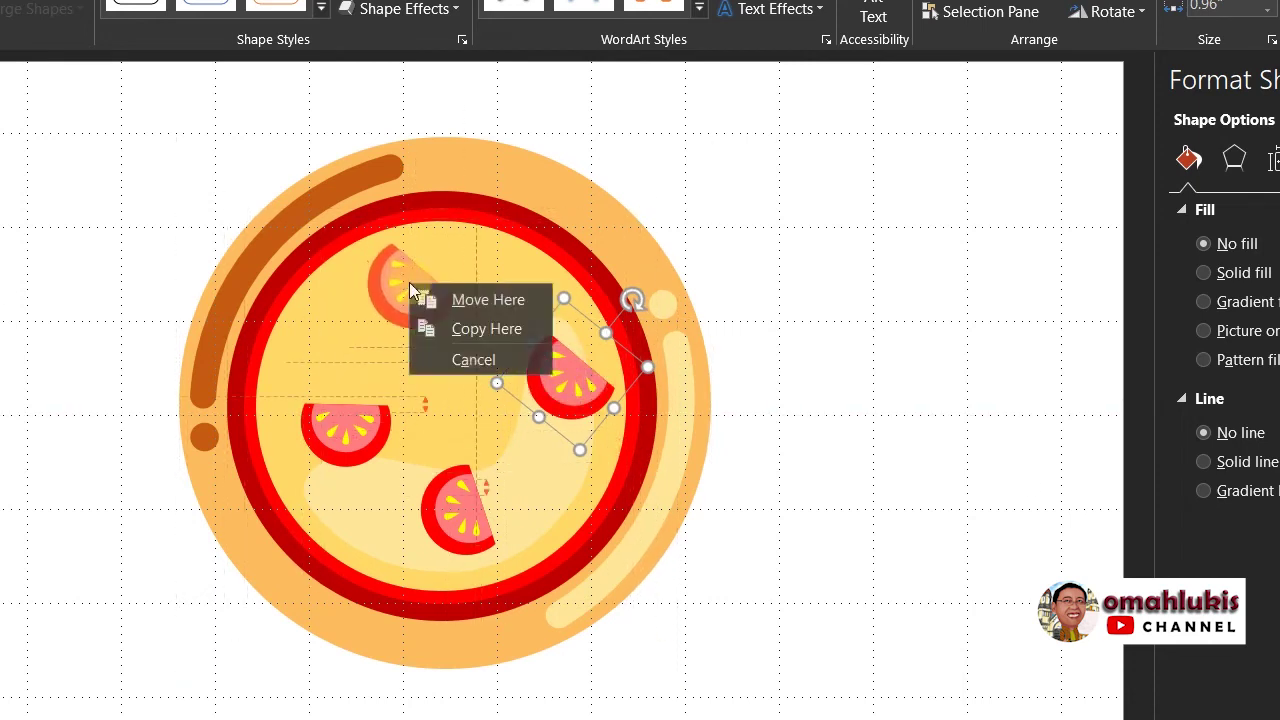
{"action": "left_click", "coordinate": [462, 330]}
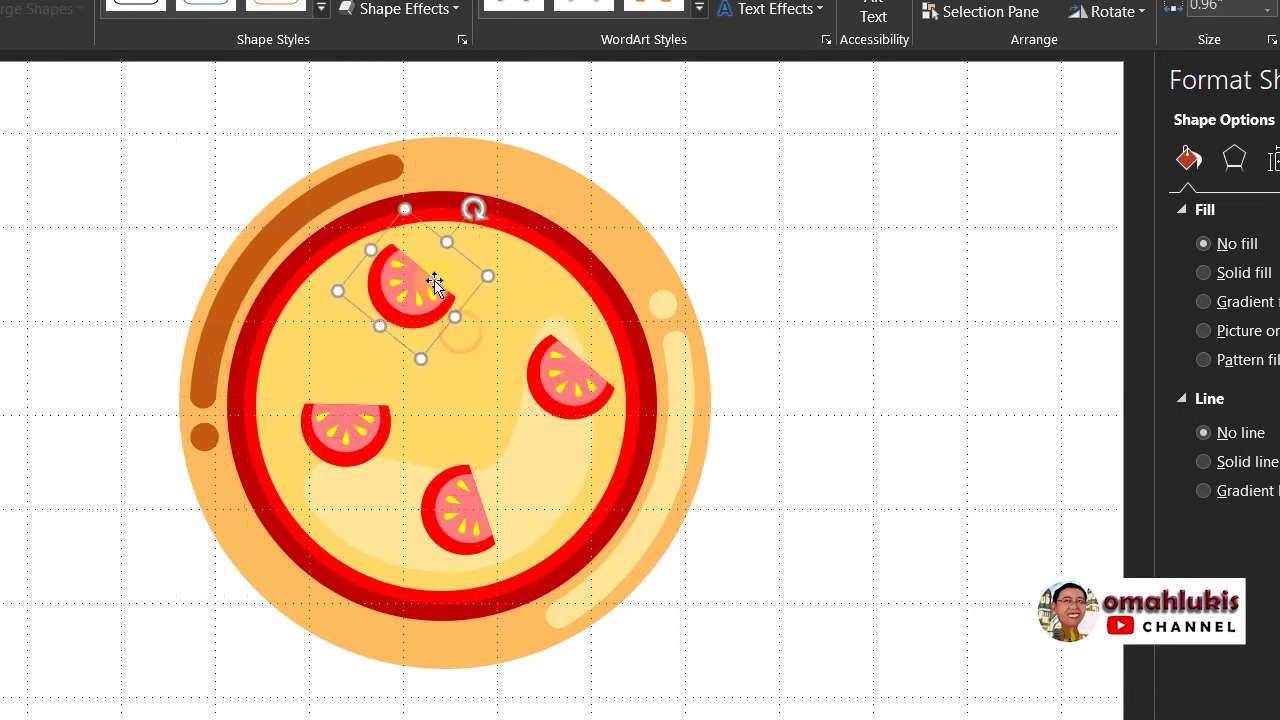
{"action": "left_click", "coordinate": [462, 212]}
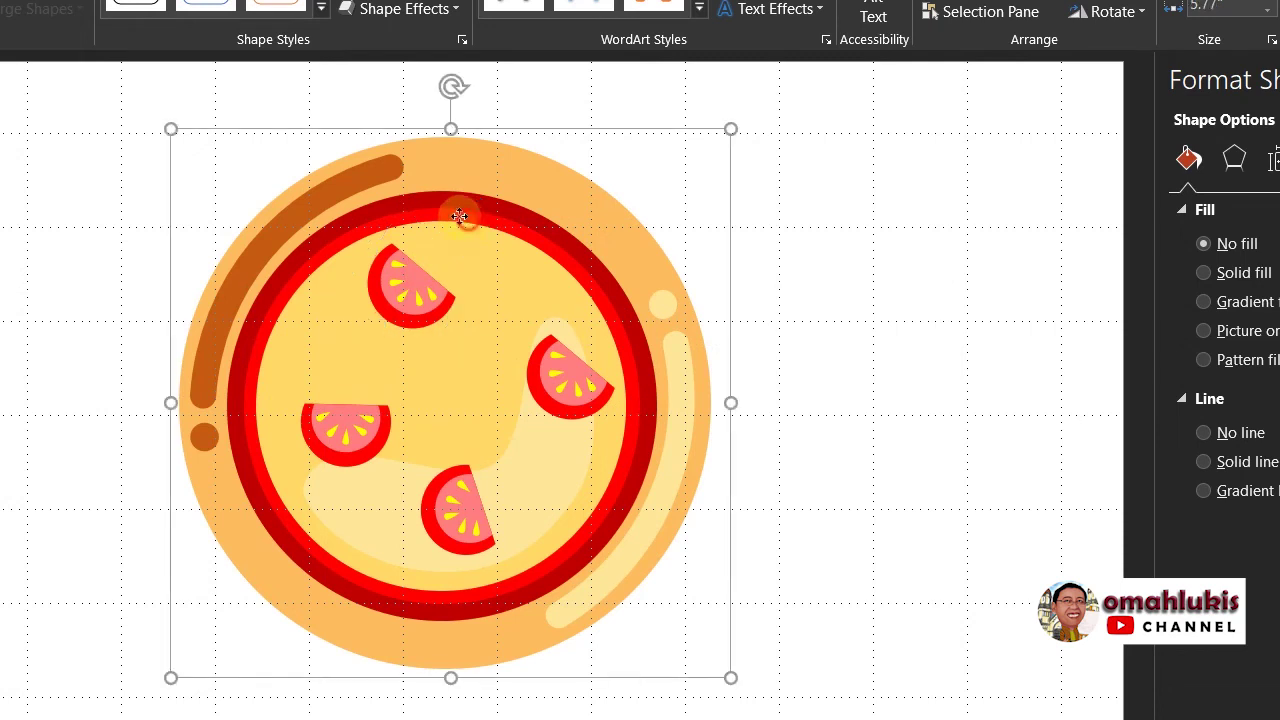
{"action": "left_click", "coordinate": [400, 286]}
{"action": "left_click_drag", "start_coordinate": [475, 207], "coordinate": [406, 205]}
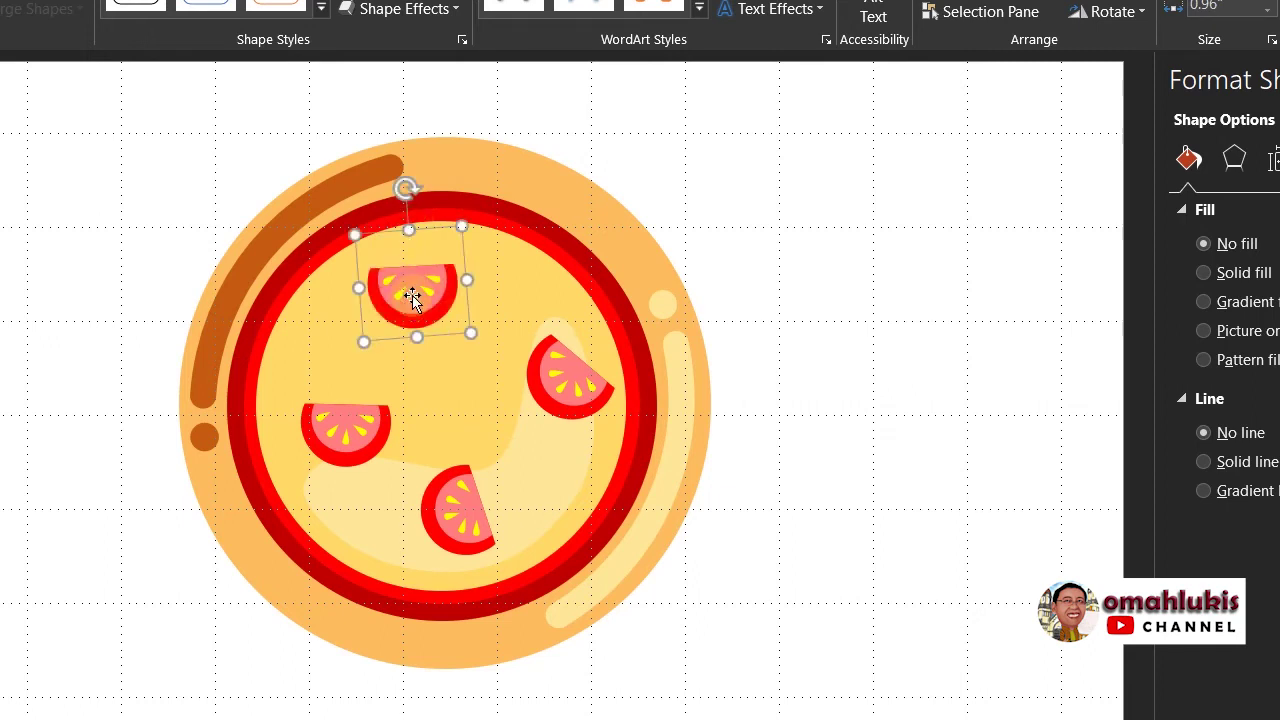
{"action": "left_click_drag", "start_coordinate": [413, 297], "coordinate": [414, 281]}
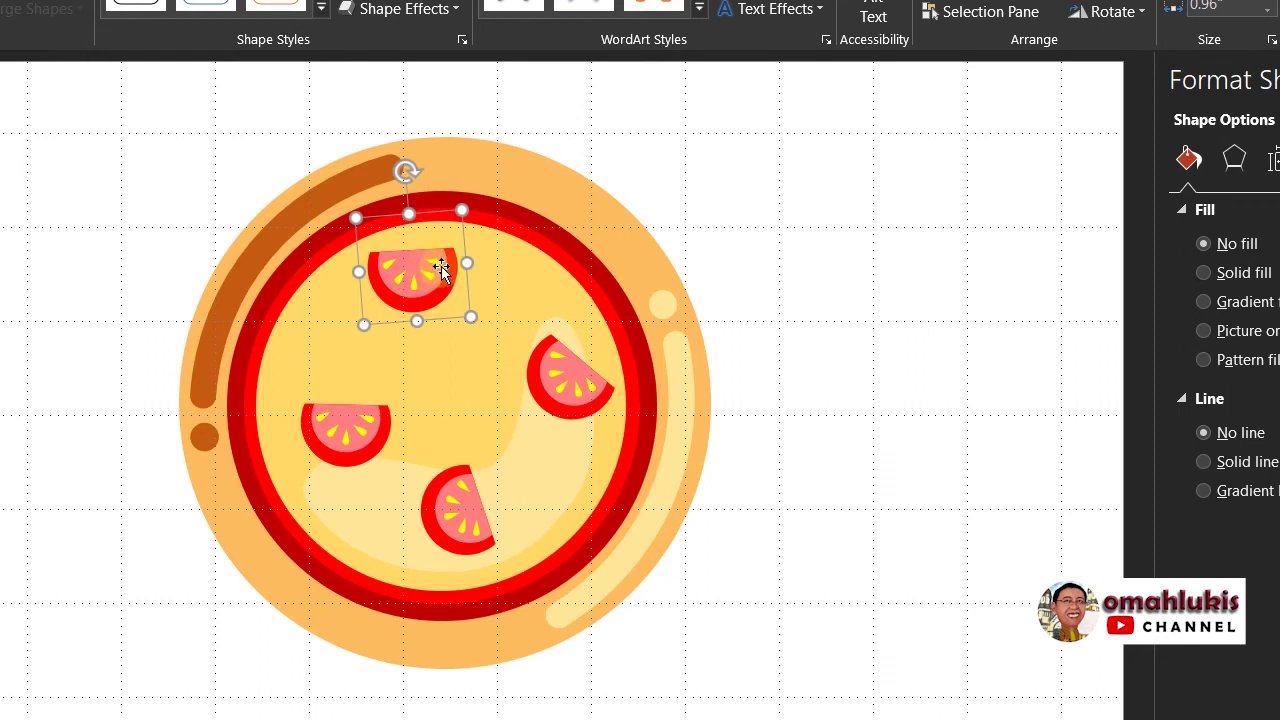
{"action": "left_click", "coordinate": [757, 205]}
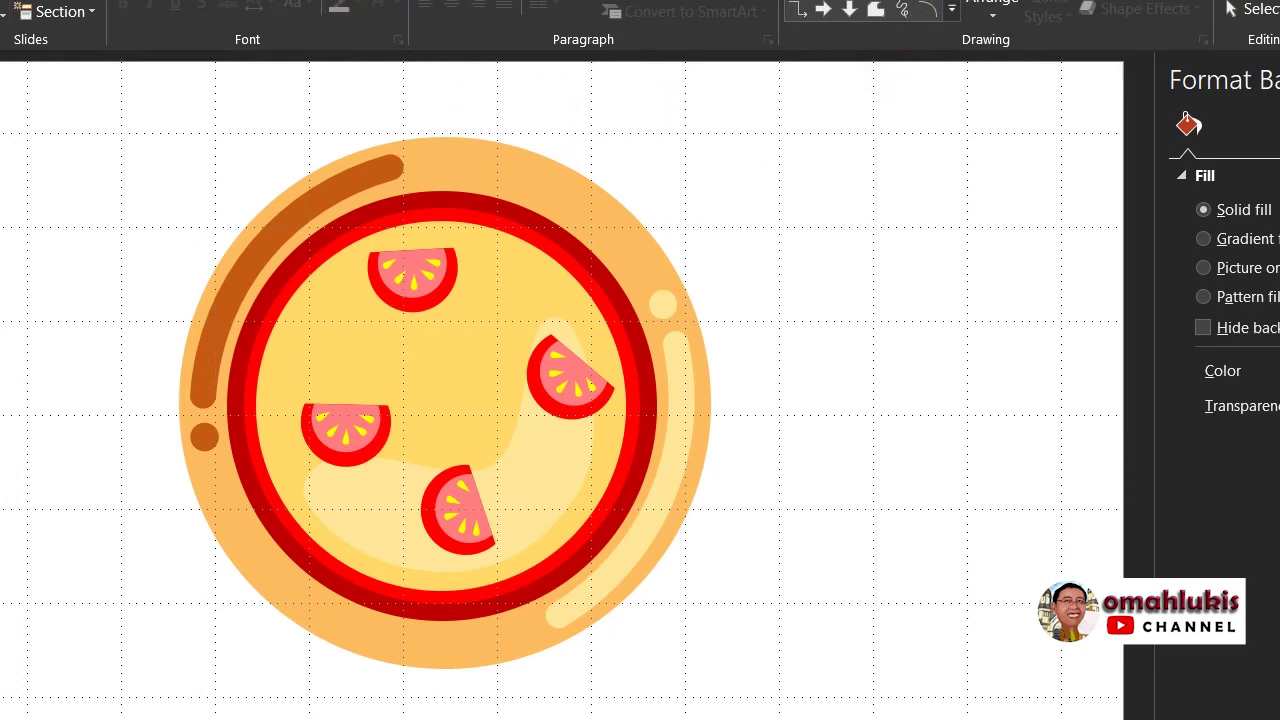
Step: Draw a Chord shape beside the pizza and rotate it into an upright half-circle
{"action": "key", "text": "alt+n"}
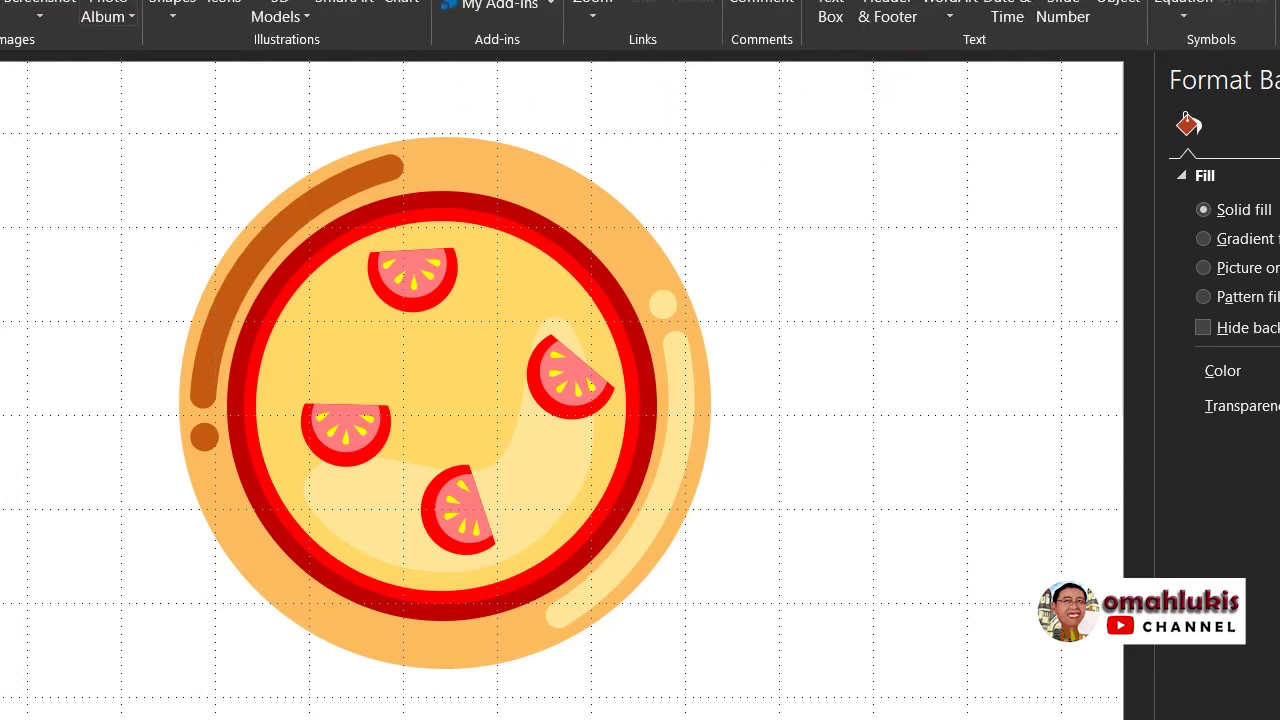
{"action": "left_click", "coordinate": [172, 8]}
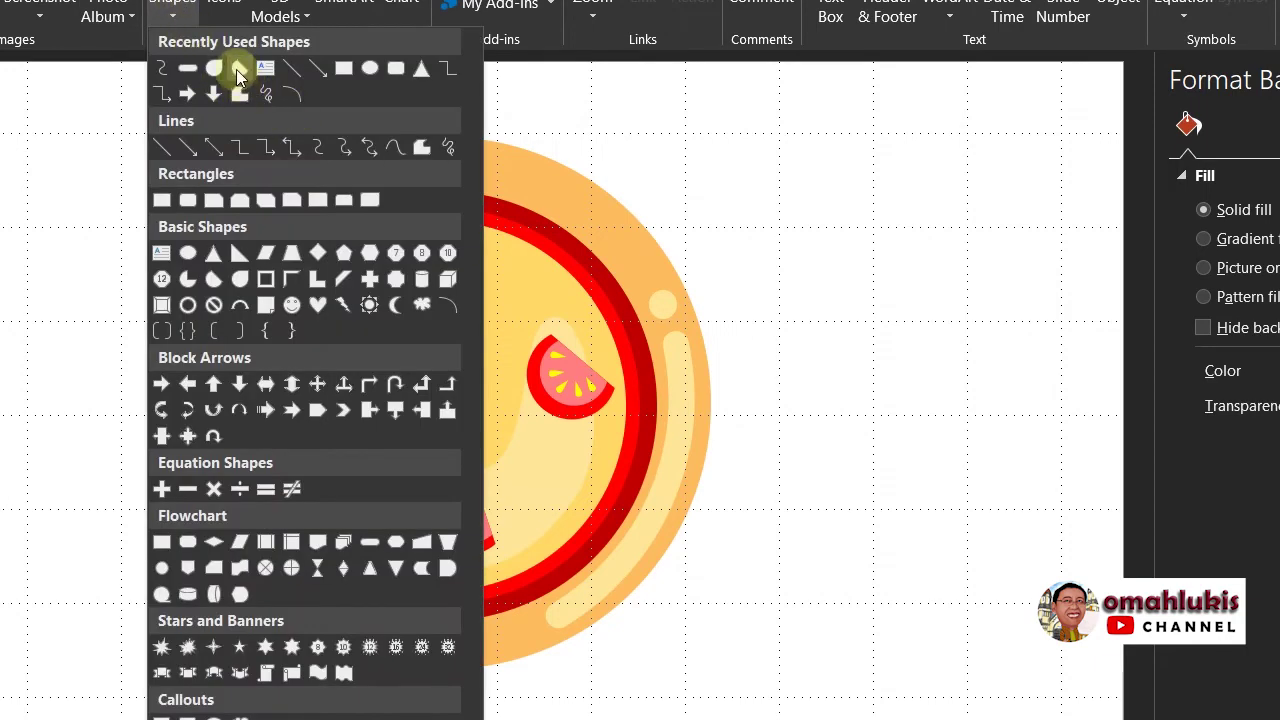
{"action": "left_click", "coordinate": [236, 69]}
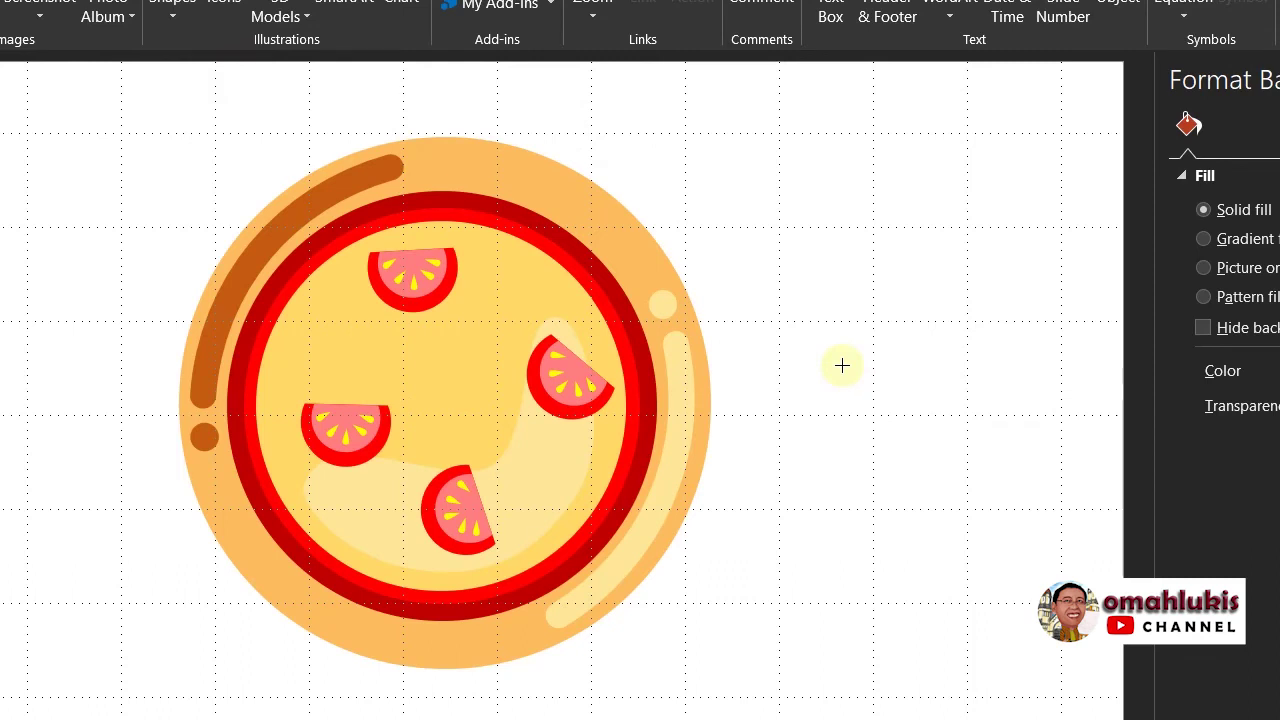
{"action": "left_click_drag", "start_coordinate": [842, 365], "coordinate": [979, 498]}
{"action": "left_click_drag", "start_coordinate": [911, 319], "coordinate": [808, 386]}
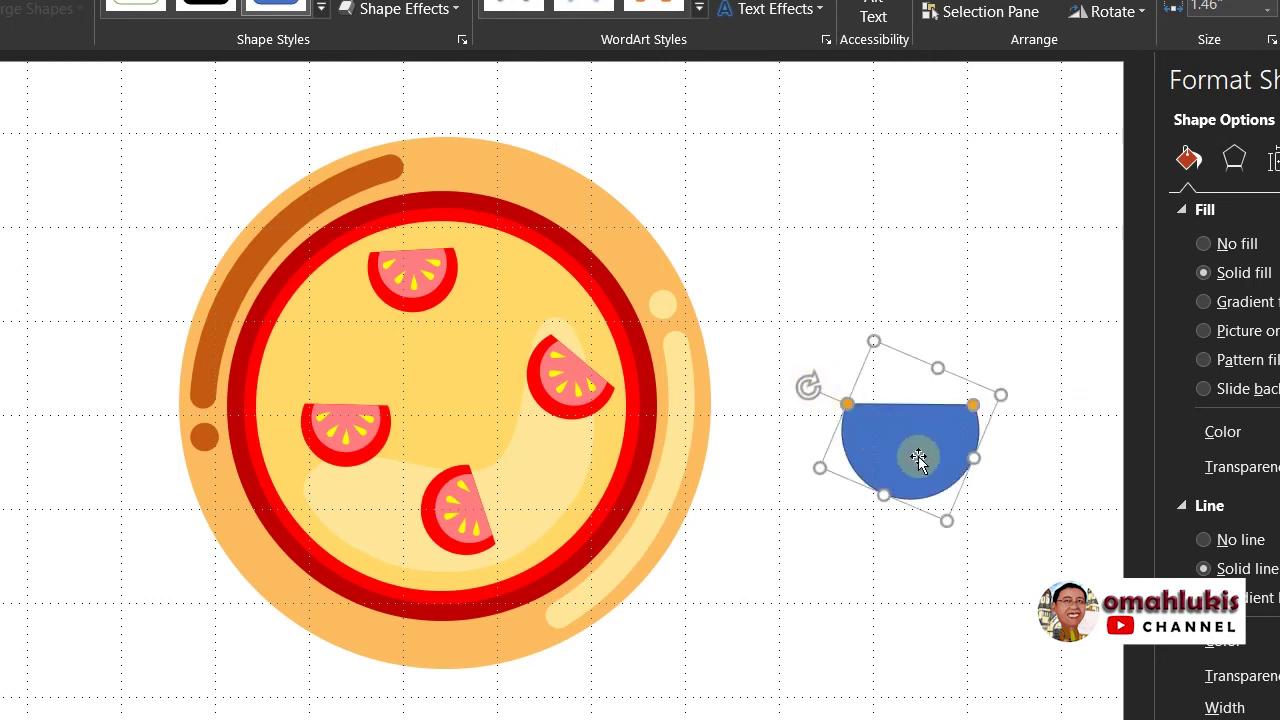
{"action": "left_click", "coordinate": [986, 282]}
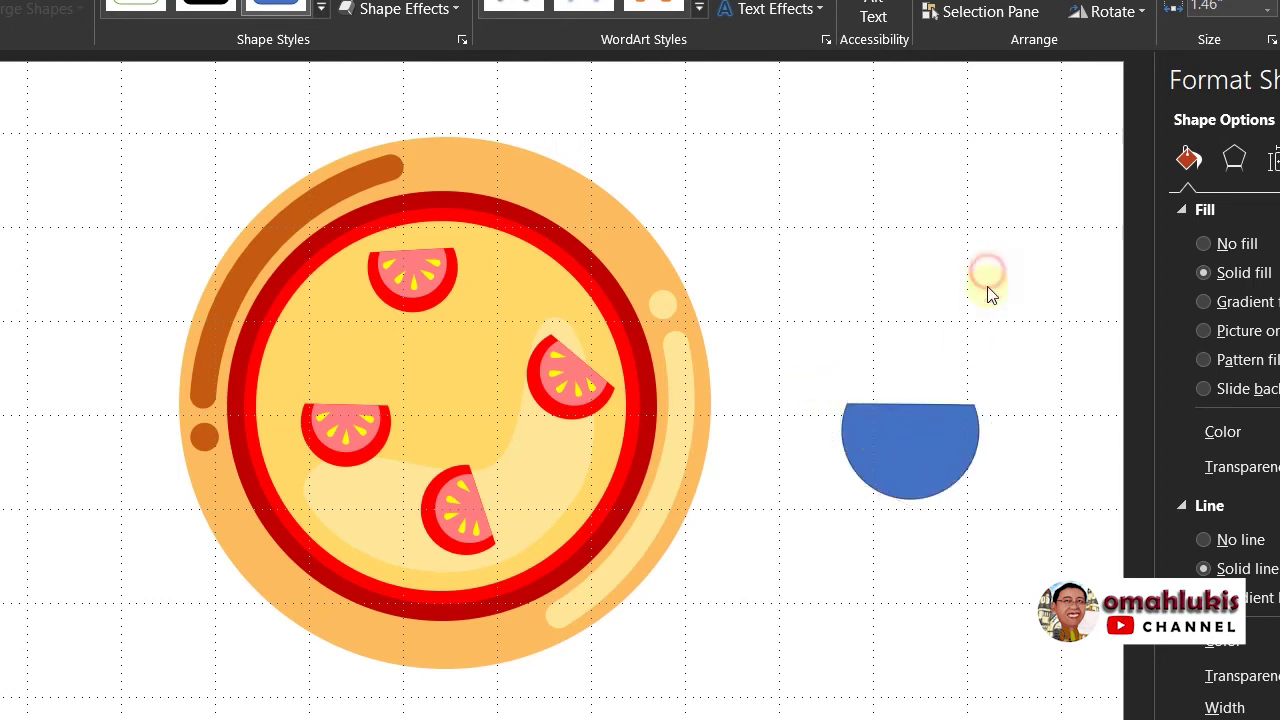
{"action": "left_click", "coordinate": [942, 444]}
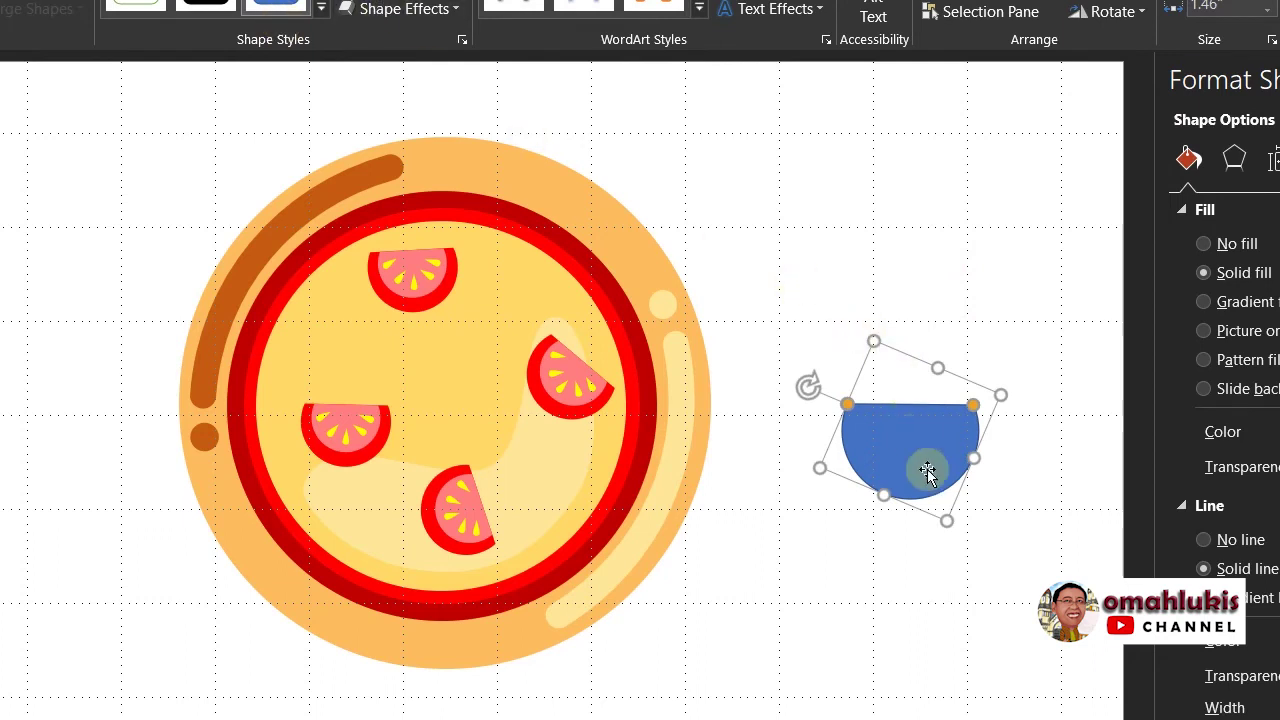
Step: Copy the half-circle slightly upward, then flatten, enlarge and align the copy over the original
{"action": "left_click_drag", "start_coordinate": [929, 457], "coordinate": [934, 433]}
{"action": "right_click", "coordinate": [934, 433]}
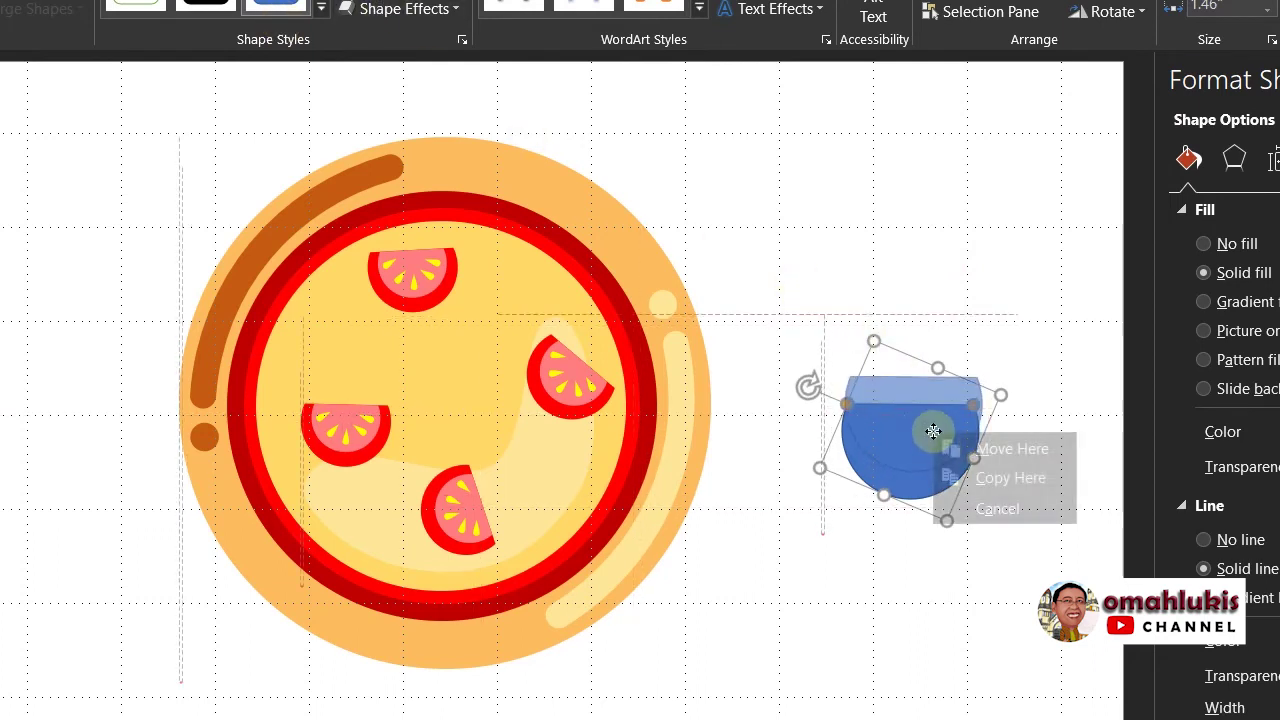
{"action": "left_click", "coordinate": [982, 480]}
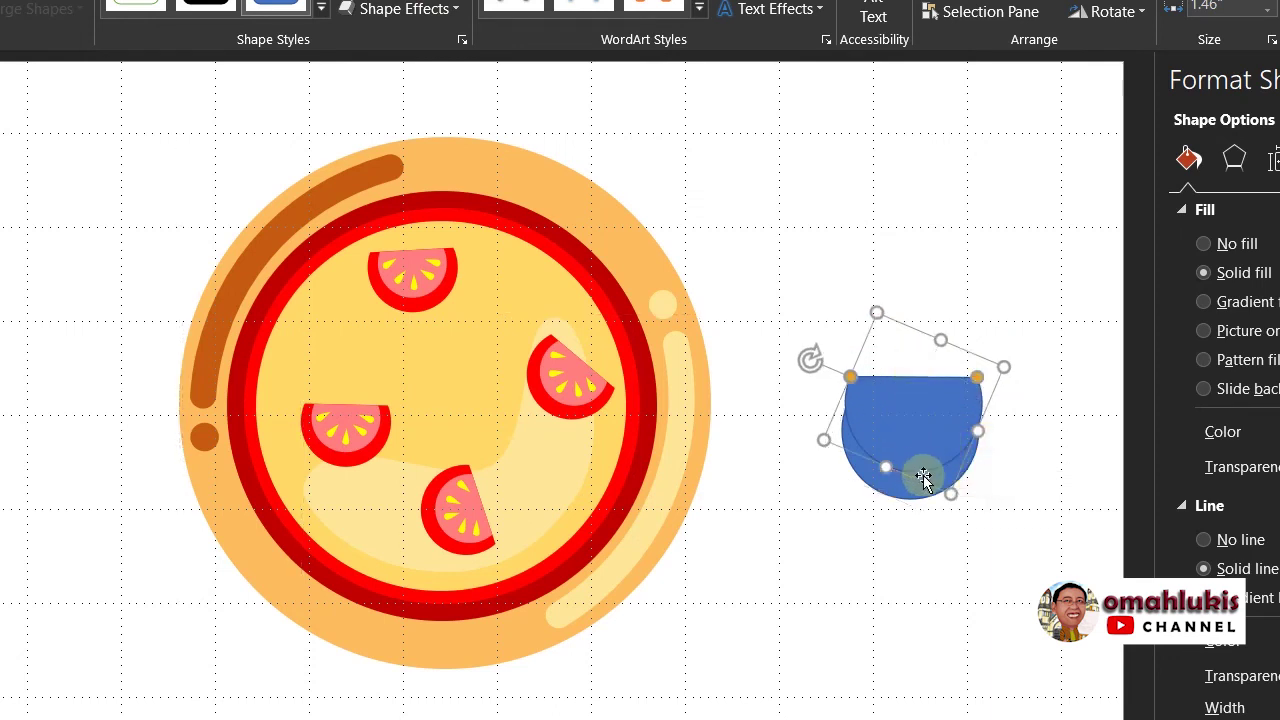
{"action": "left_click_drag", "start_coordinate": [878, 309], "coordinate": [877, 323]}
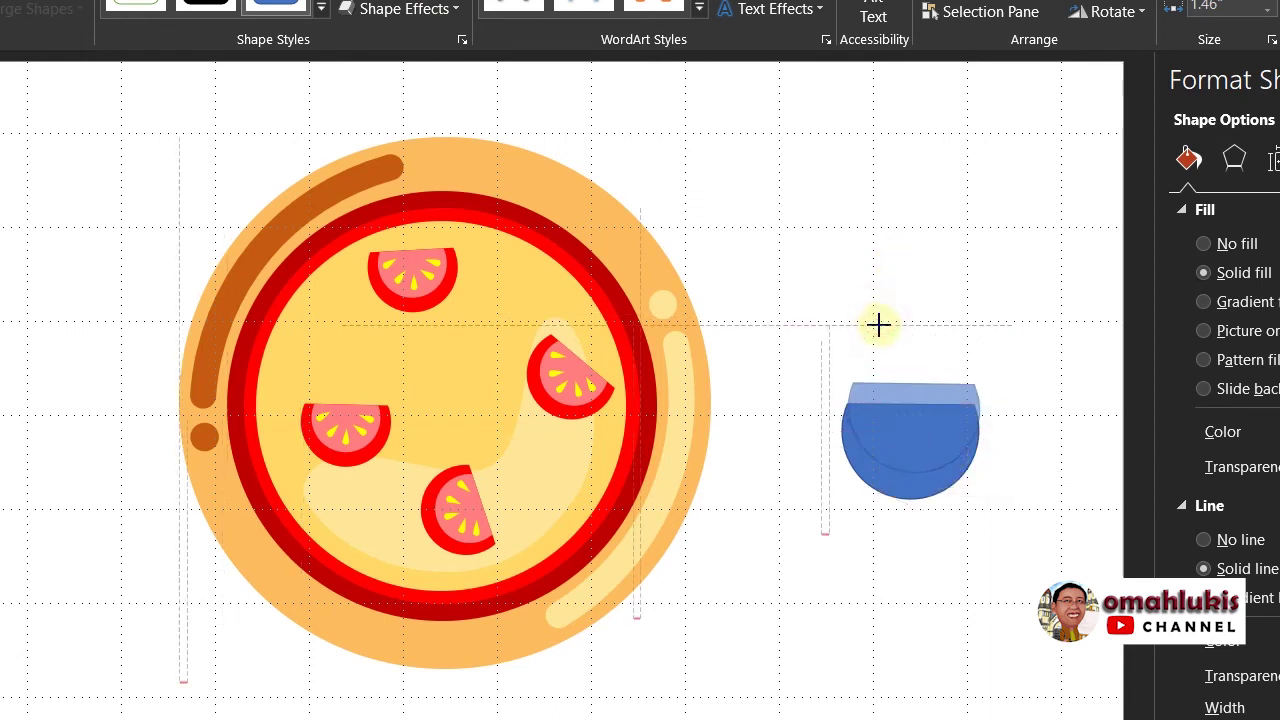
{"action": "left_click_drag", "start_coordinate": [903, 409], "coordinate": [914, 416]}
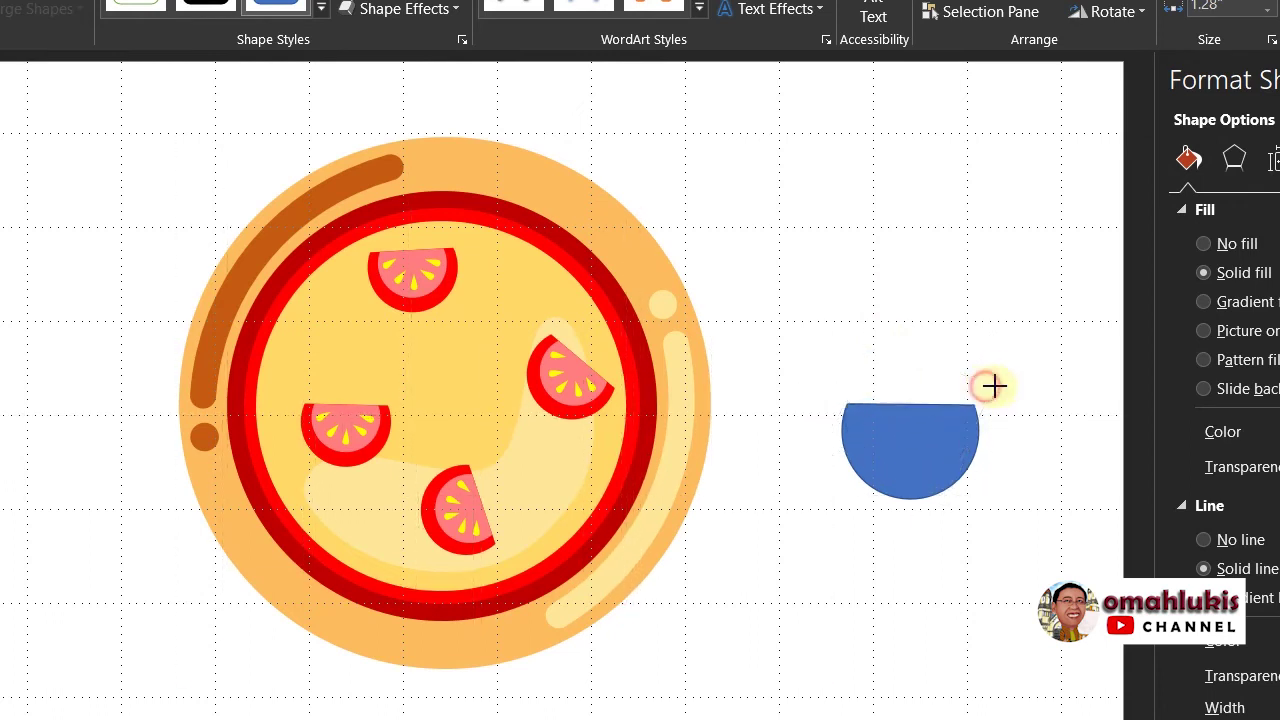
{"action": "left_click_drag", "start_coordinate": [986, 387], "coordinate": [1018, 378]}
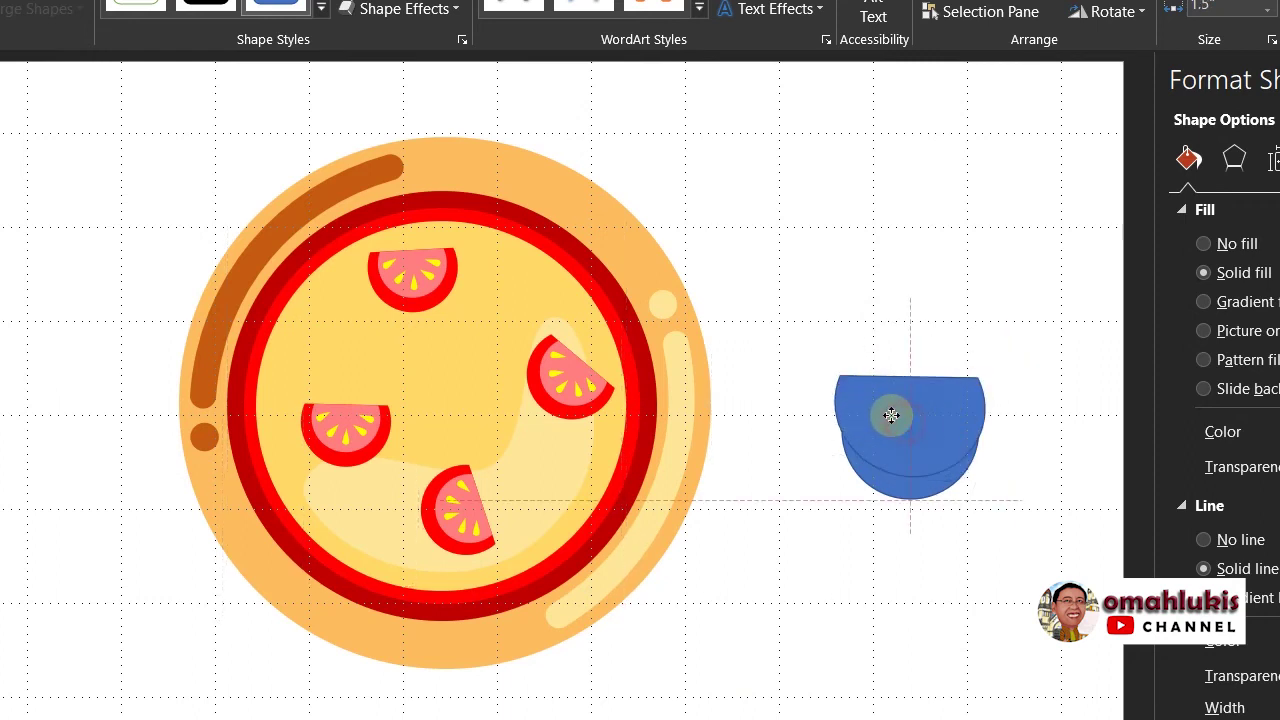
{"action": "left_click_drag", "start_coordinate": [904, 424], "coordinate": [914, 403]}
{"action": "left_click", "coordinate": [1010, 295]}
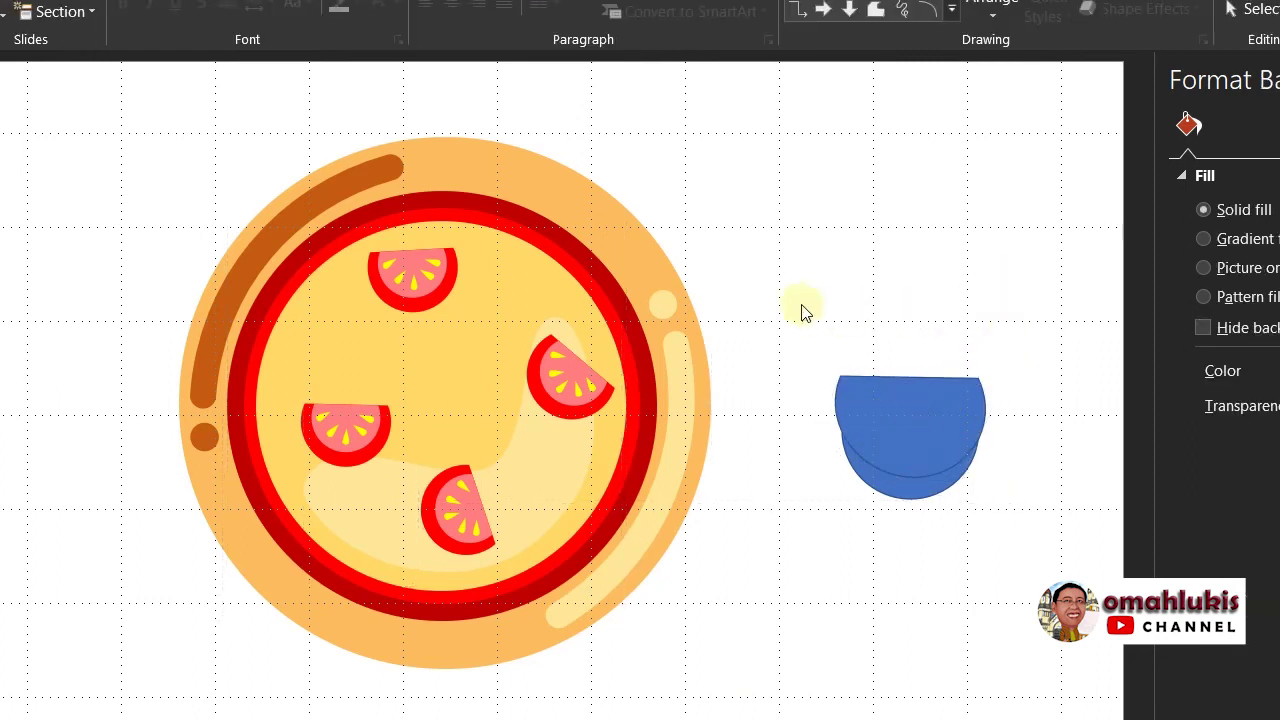
Step: Select both half-circles and apply Merge Shapes > Subtract to leave a thin blue crescent
{"action": "left_click_drag", "start_coordinate": [783, 298], "coordinate": [1056, 570]}
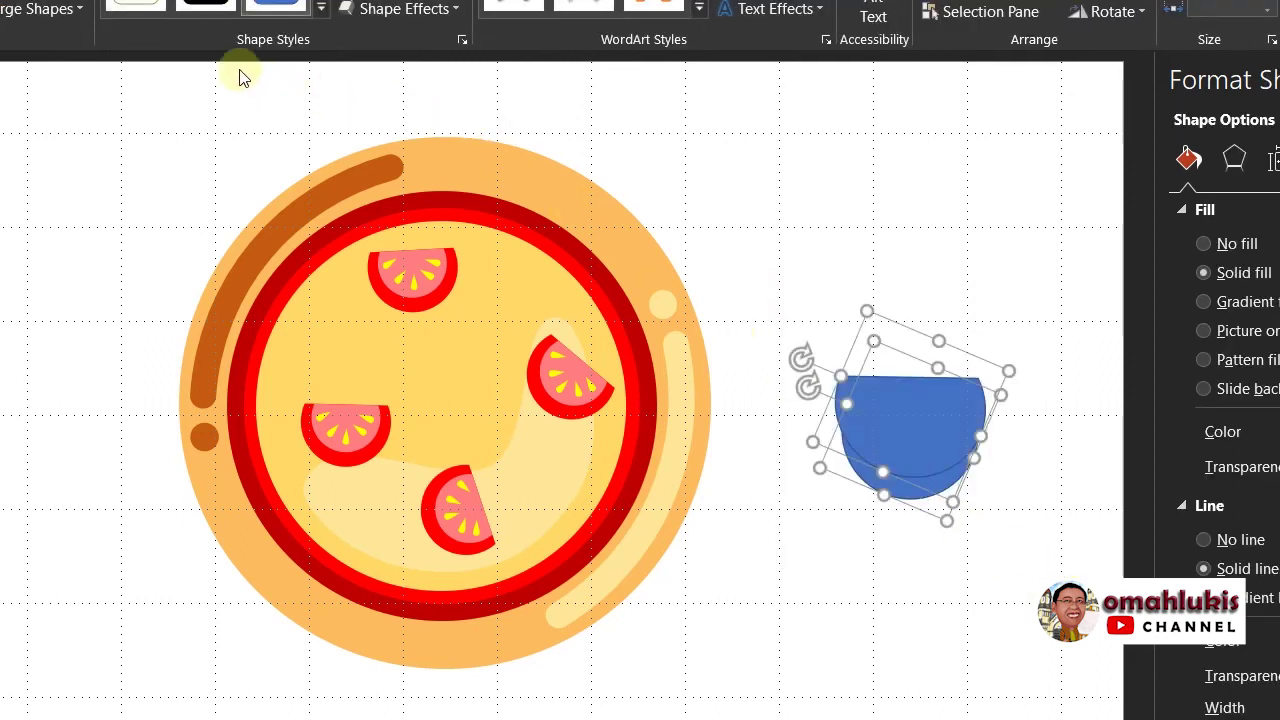
{"action": "left_click", "coordinate": [26, 12]}
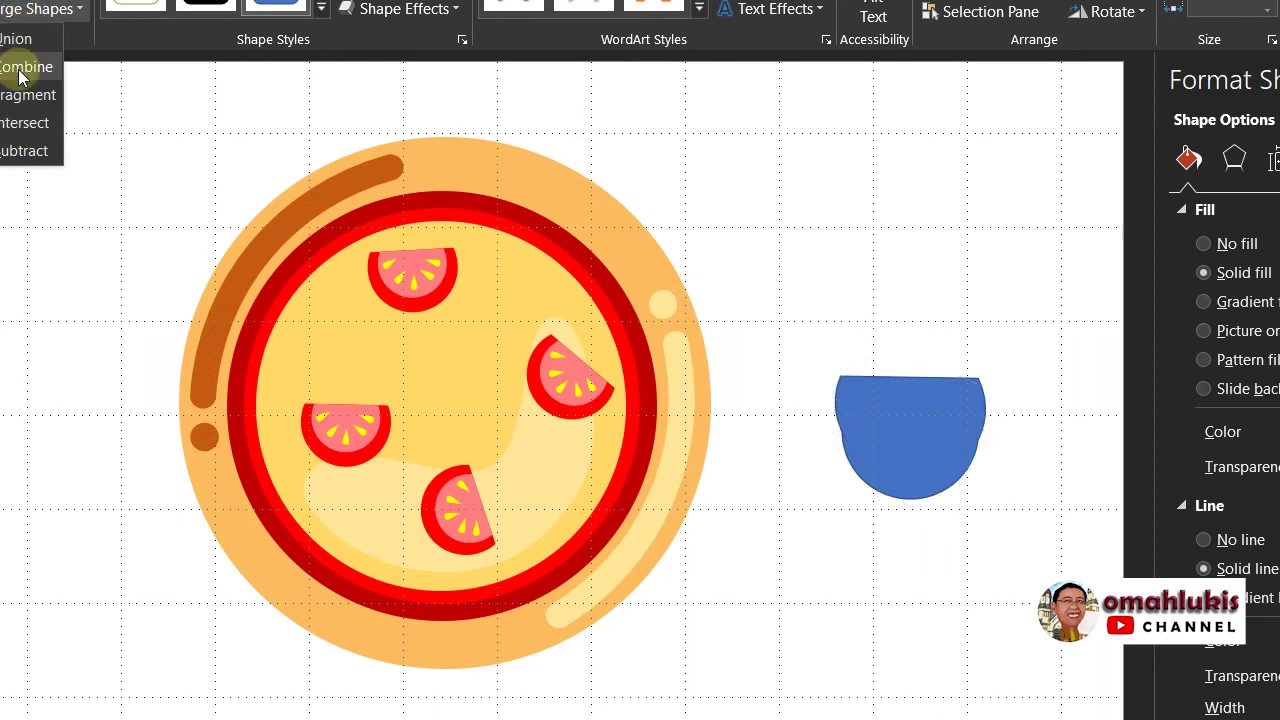
{"action": "left_click", "coordinate": [26, 151]}
{"action": "left_click", "coordinate": [940, 198]}
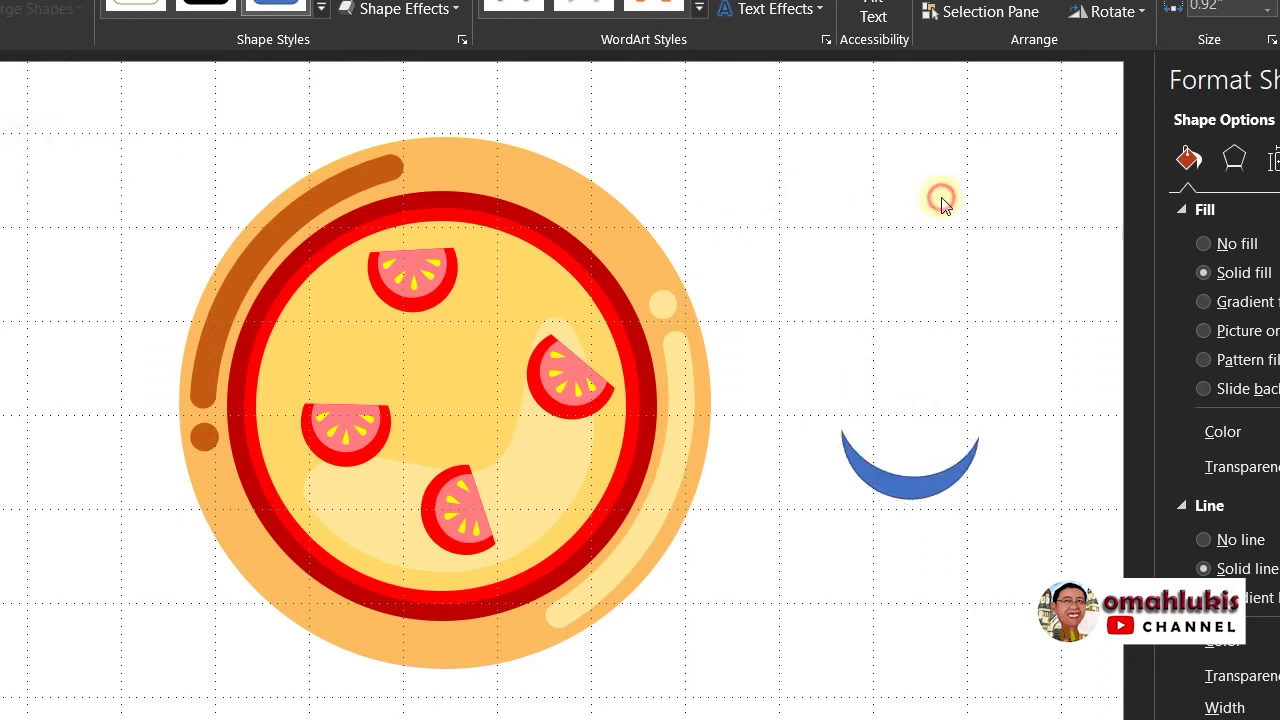
{"action": "left_click", "coordinate": [921, 484]}
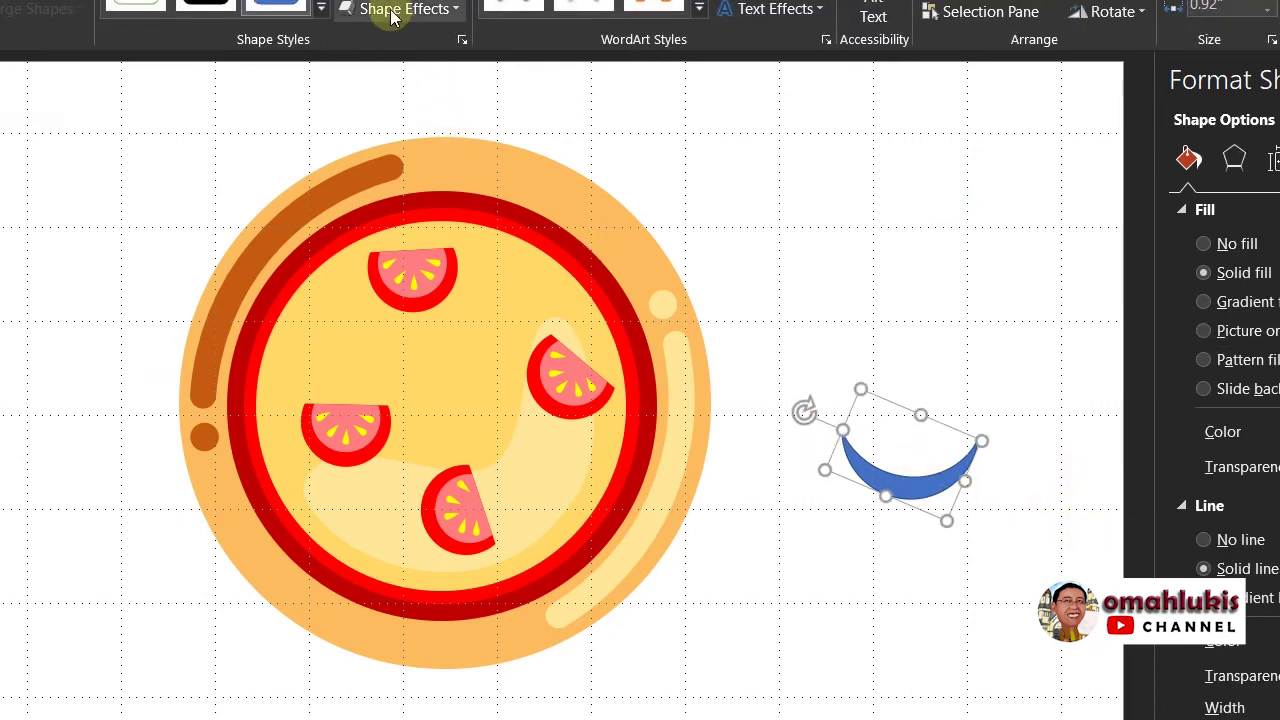
Step: Remove the crescent's outline and fill it with custom dark green RGB 5, 141, 47
{"action": "left_click", "coordinate": [395, 1]}
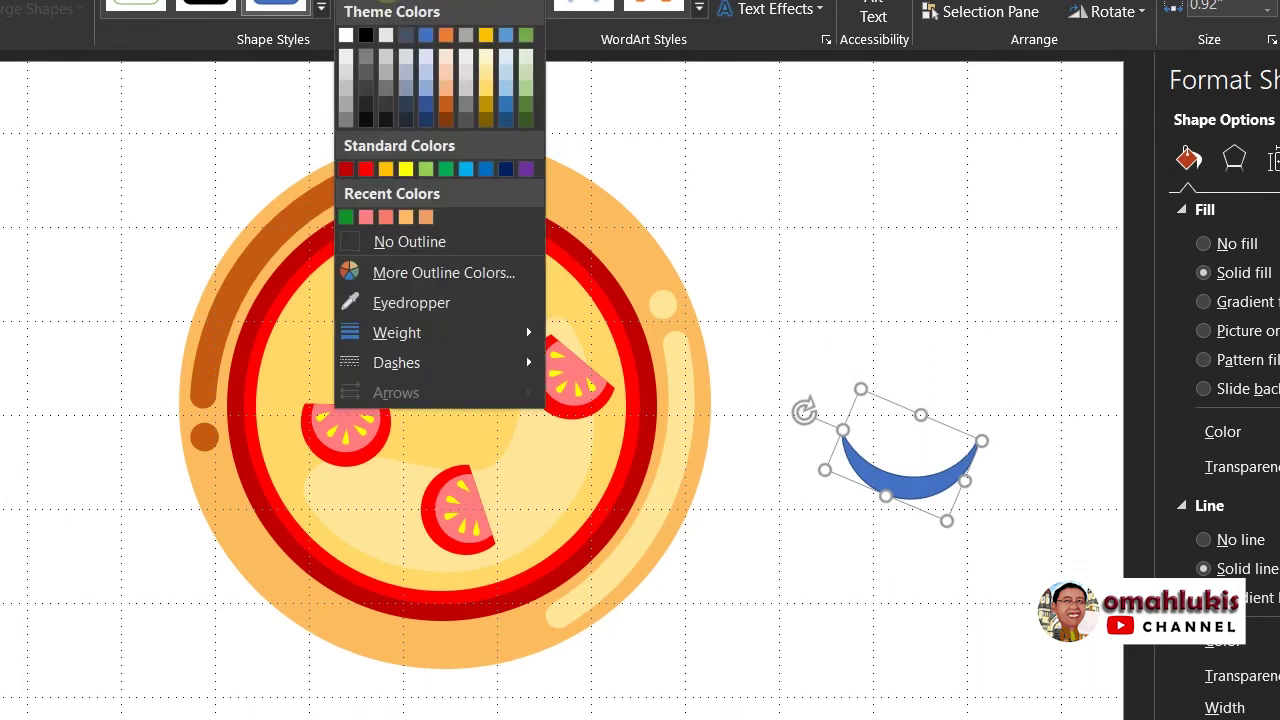
{"action": "left_click", "coordinate": [410, 242]}
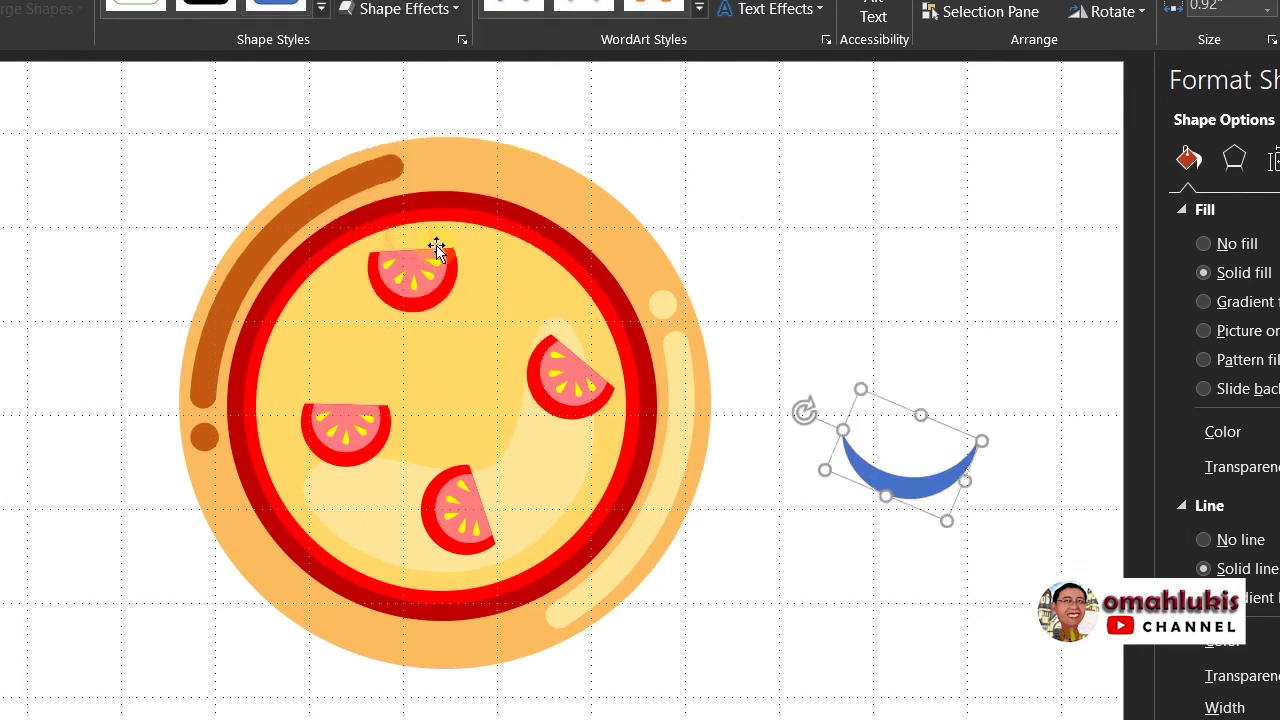
{"action": "left_click", "coordinate": [395, 1]}
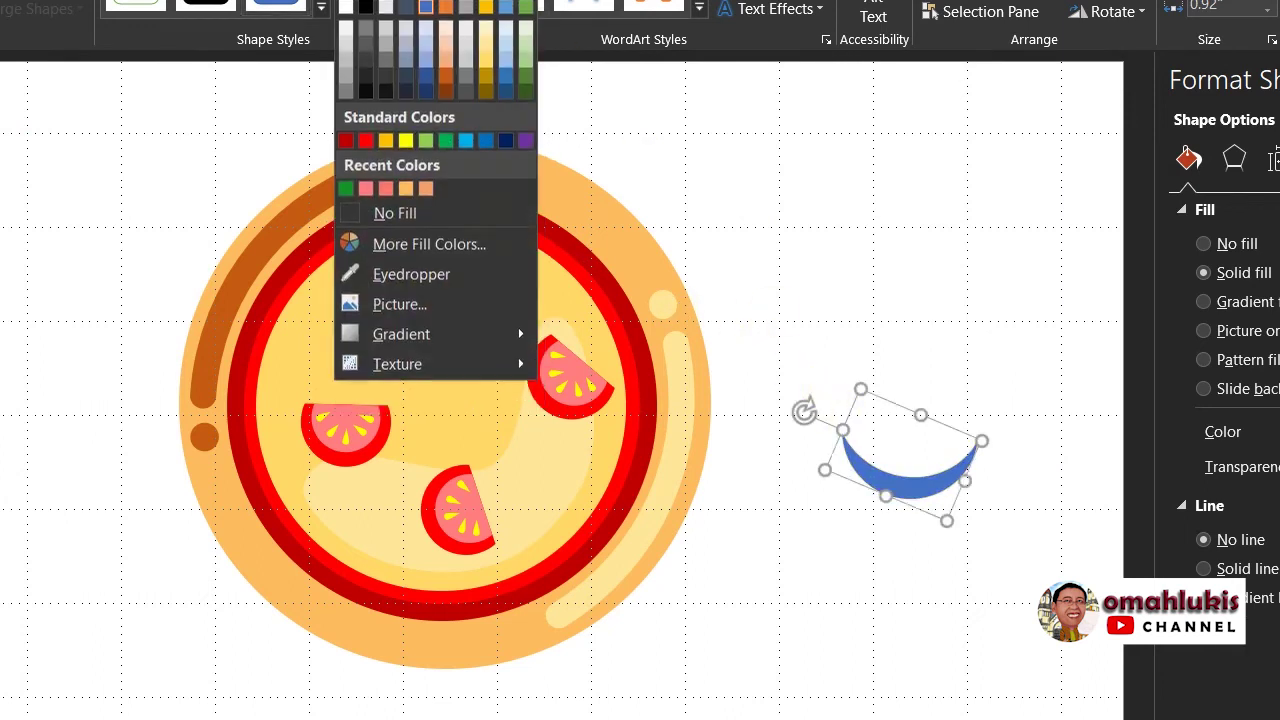
{"action": "left_click", "coordinate": [365, 245]}
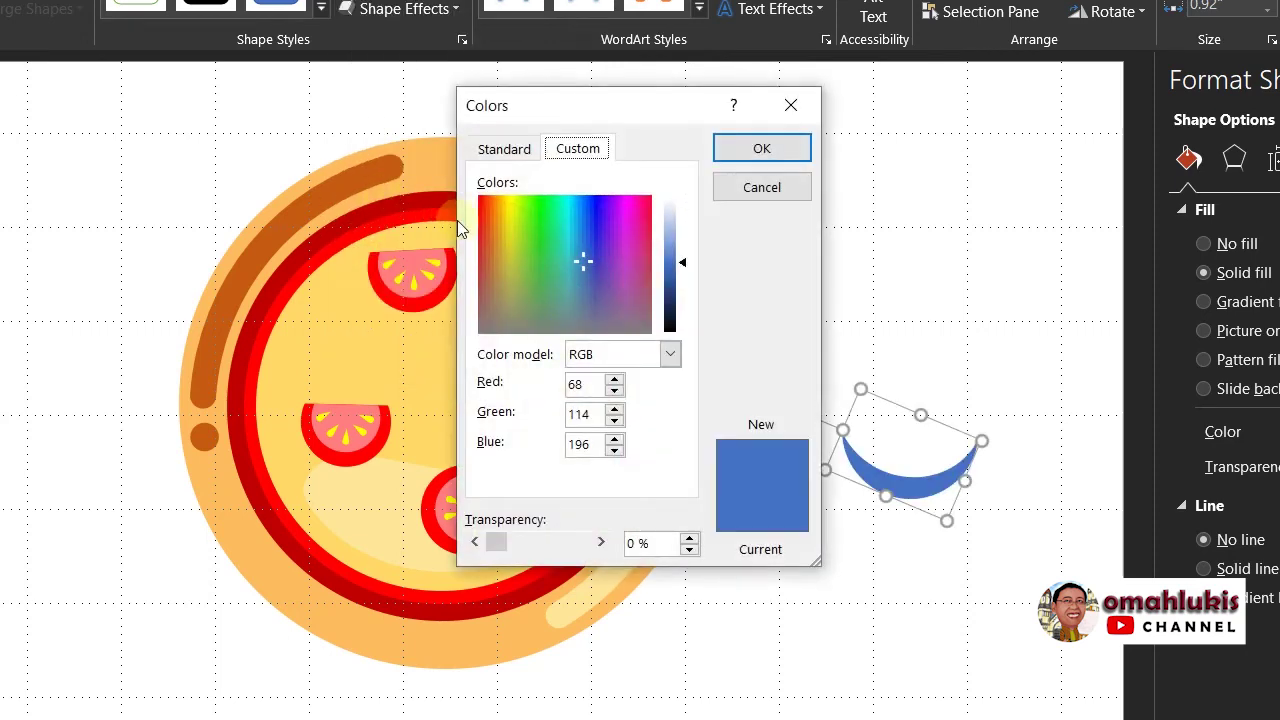
{"action": "left_click", "coordinate": [544, 205]}
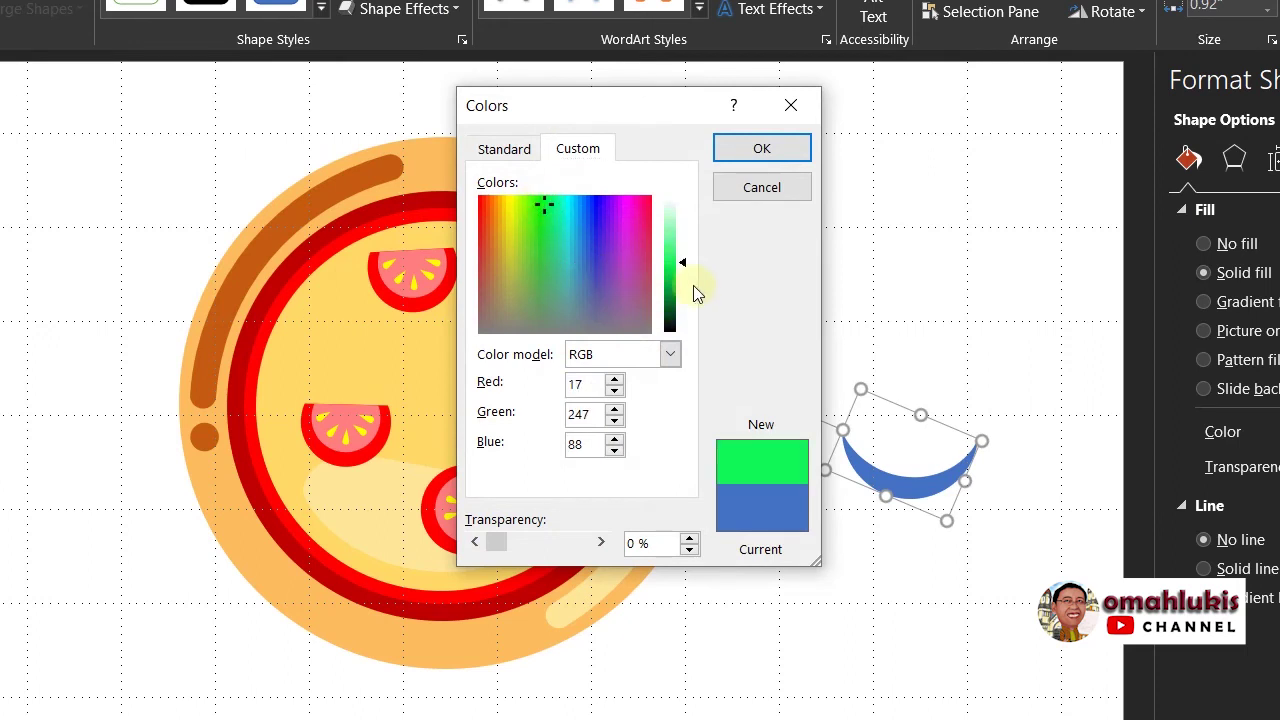
{"action": "left_click", "coordinate": [670, 280]}
{"action": "left_click", "coordinate": [670, 285]}
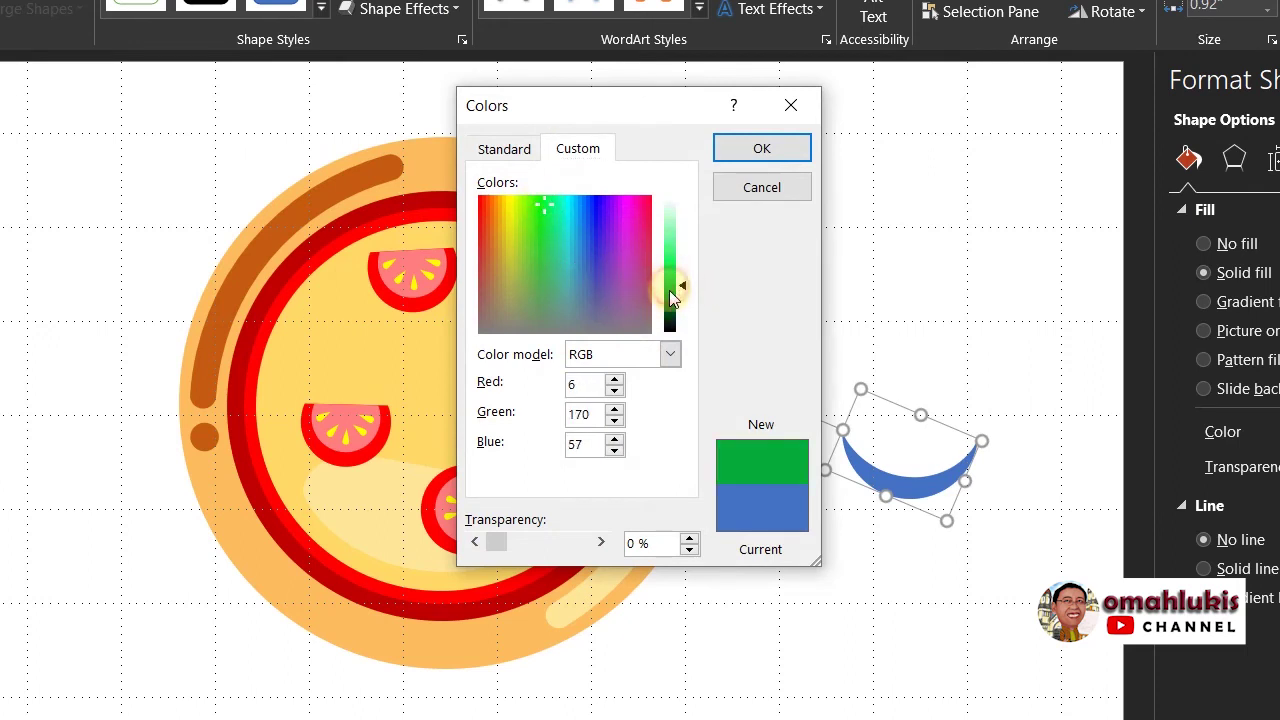
{"action": "left_click", "coordinate": [670, 290]}
{"action": "left_click", "coordinate": [672, 293]}
{"action": "left_click", "coordinate": [760, 150]}
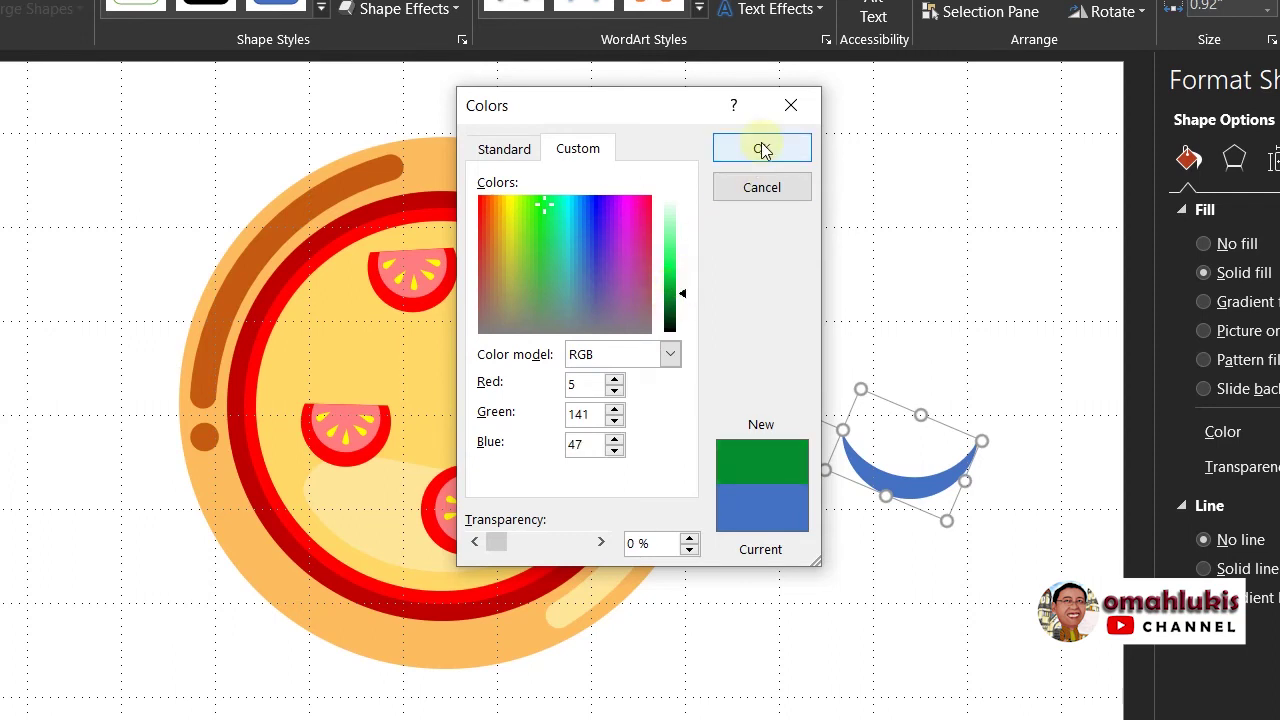
{"action": "left_click", "coordinate": [877, 213]}
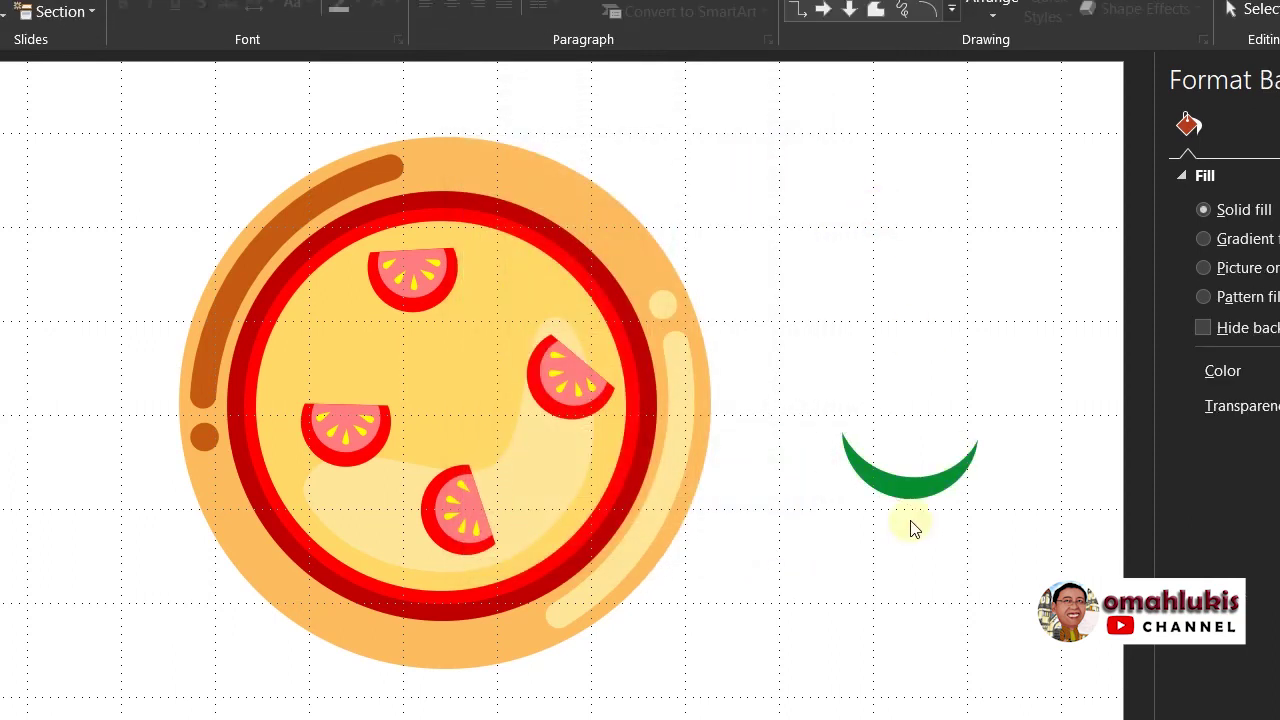
Step: Move the green crescent onto the pizza's upper left and add a rotated copy near the centre
{"action": "mouse_move", "coordinate": [900, 487]}
{"action": "left_mouse_down"}
{"action": "mouse_move", "coordinate": [382, 381]}
{"action": "mouse_move", "coordinate": [465, 355]}
{"action": "mouse_move", "coordinate": [434, 346]}
{"action": "left_mouse_up"}
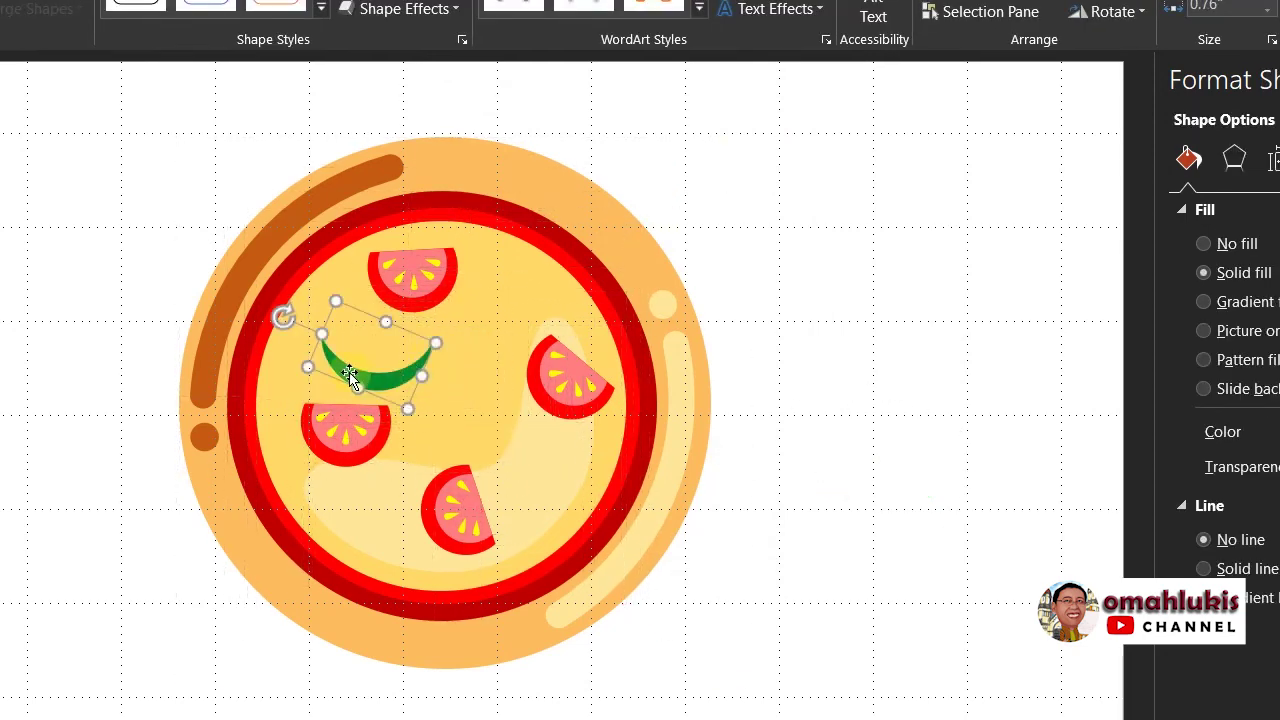
{"action": "mouse_move", "coordinate": [358, 376]}
{"action": "left_mouse_down"}
{"action": "mouse_move", "coordinate": [356, 355]}
{"action": "mouse_move", "coordinate": [545, 478]}
{"action": "left_mouse_up"}
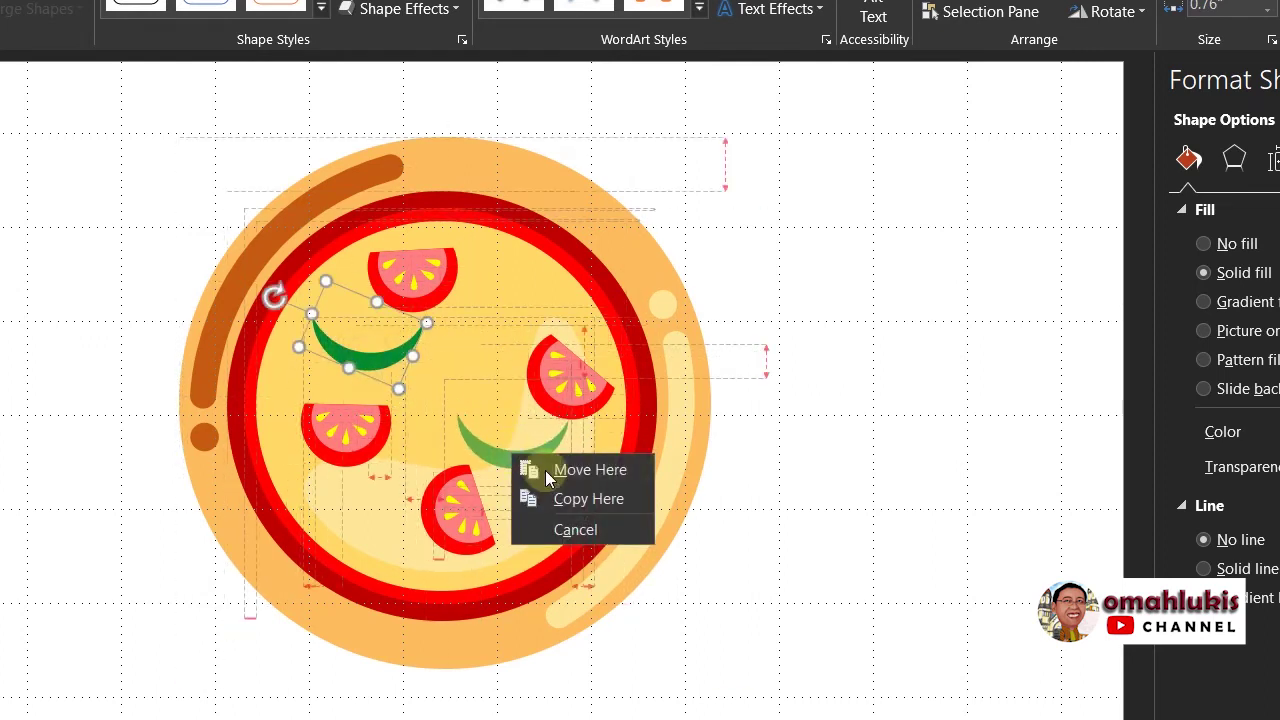
{"action": "left_click", "coordinate": [565, 499]}
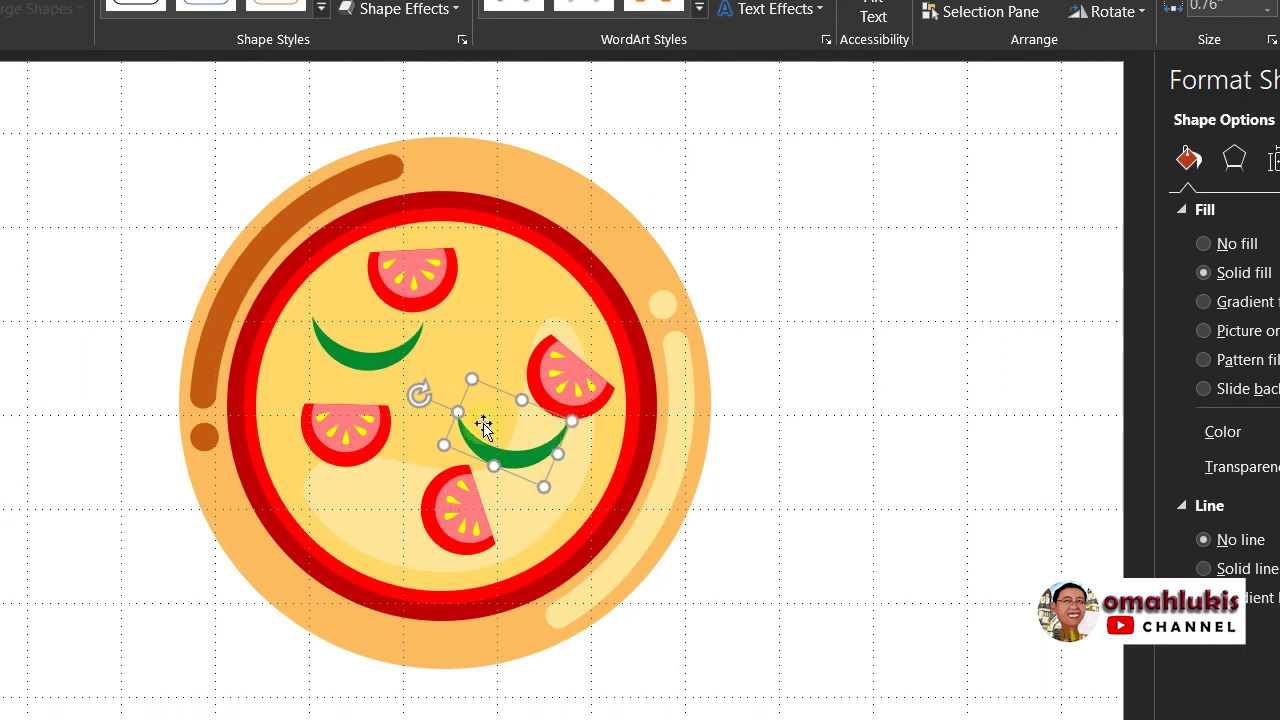
{"action": "left_click_drag", "start_coordinate": [415, 392], "coordinate": [440, 335]}
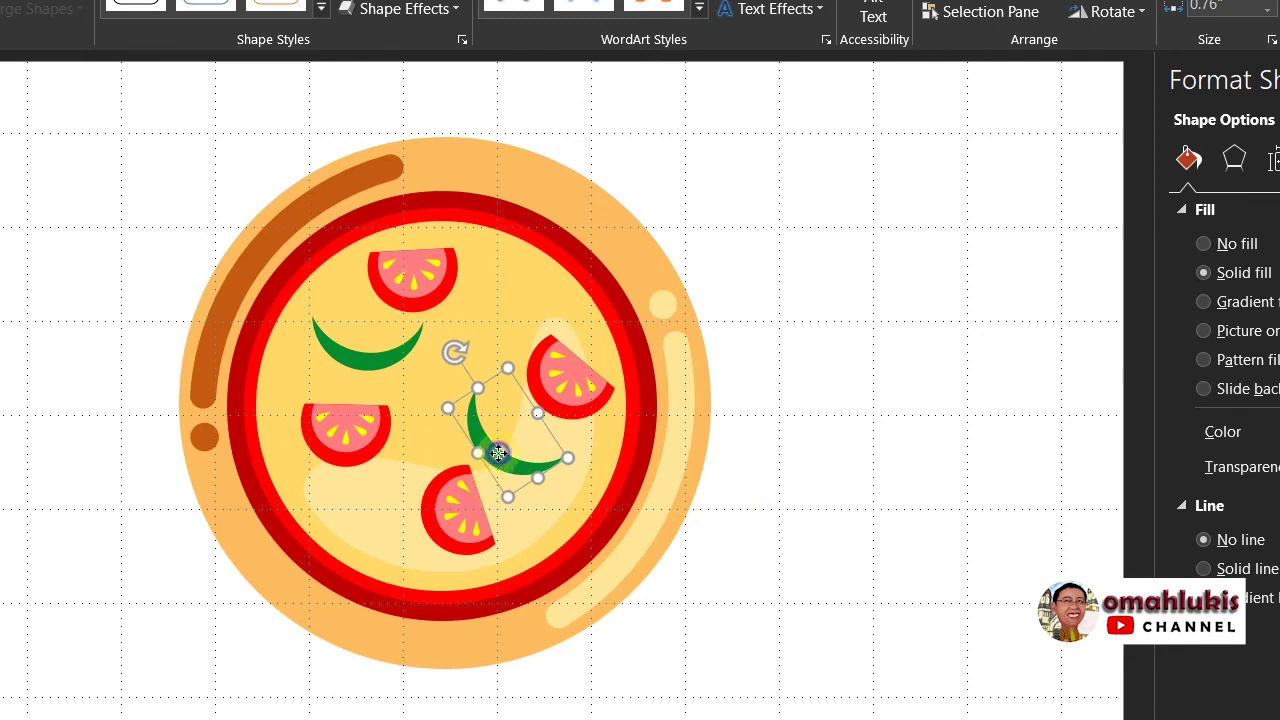
Step: Add a pepper slice copy near the pizza top, shortened, rotated and nudged into place
{"action": "left_click_drag", "start_coordinate": [498, 453], "coordinate": [503, 318]}
{"action": "left_click", "coordinate": [578, 360]}
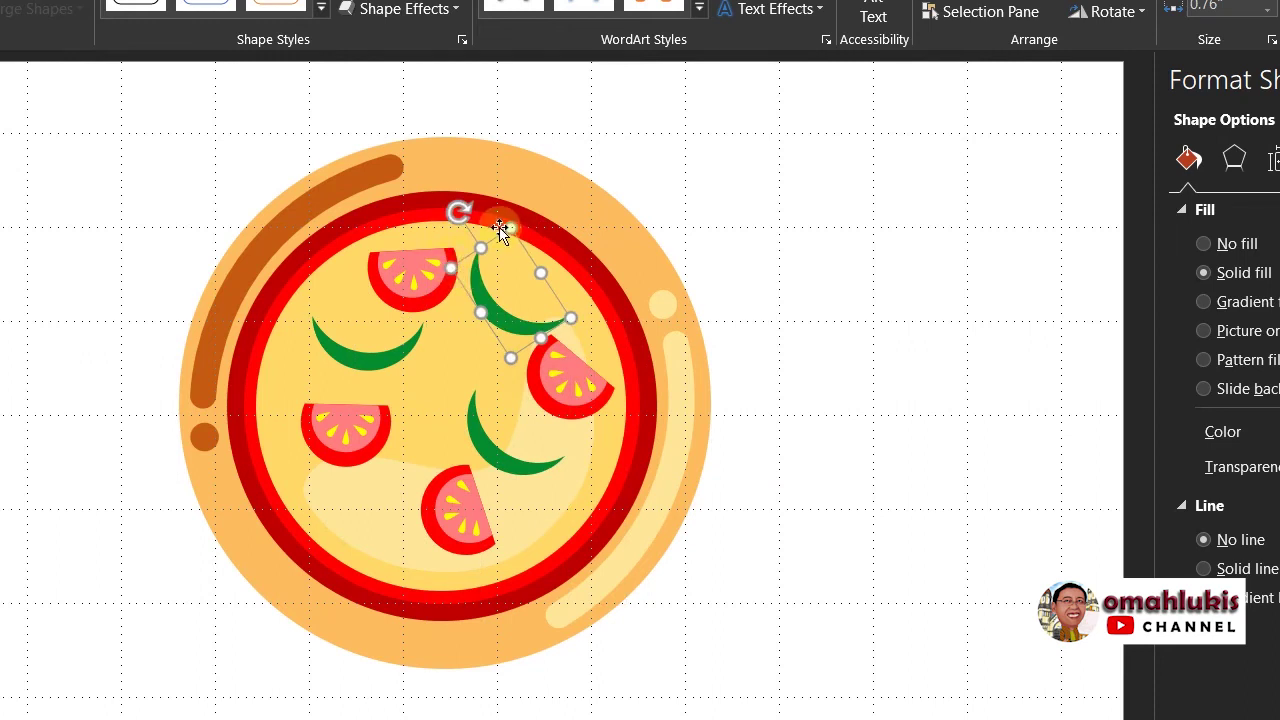
{"action": "left_click_drag", "start_coordinate": [508, 227], "coordinate": [509, 270]}
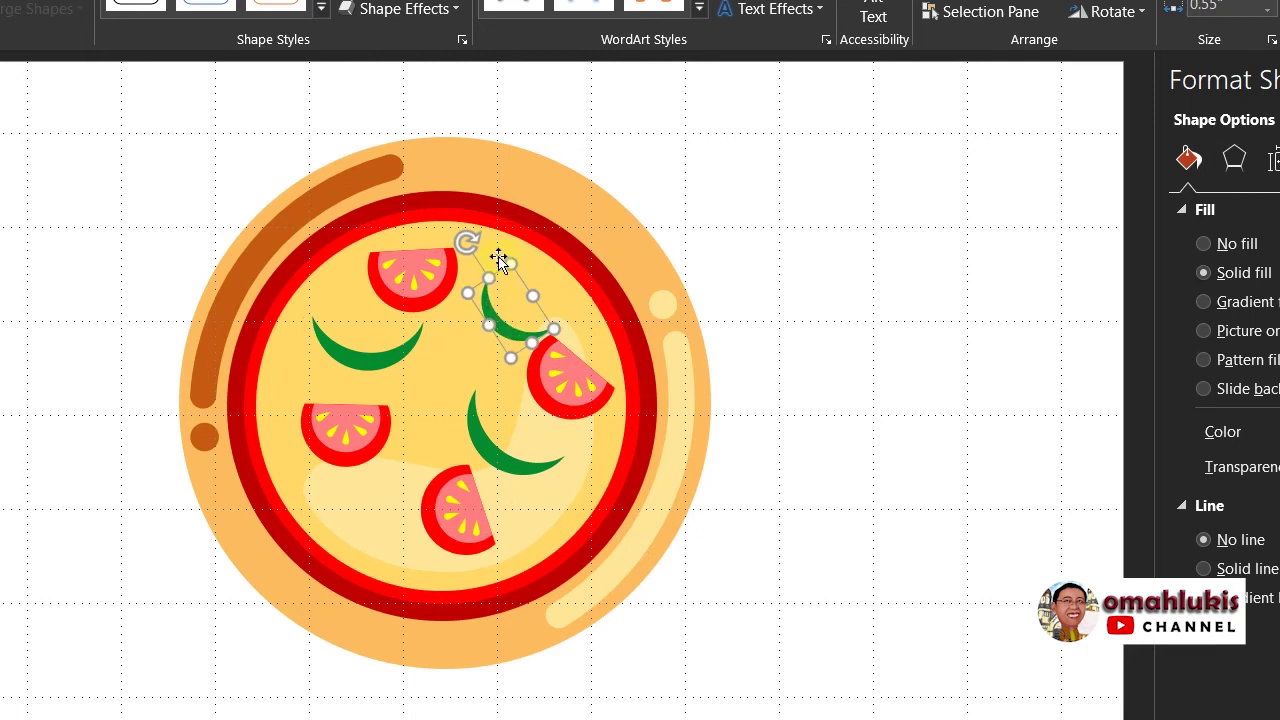
{"action": "left_click_drag", "start_coordinate": [470, 233], "coordinate": [447, 362]}
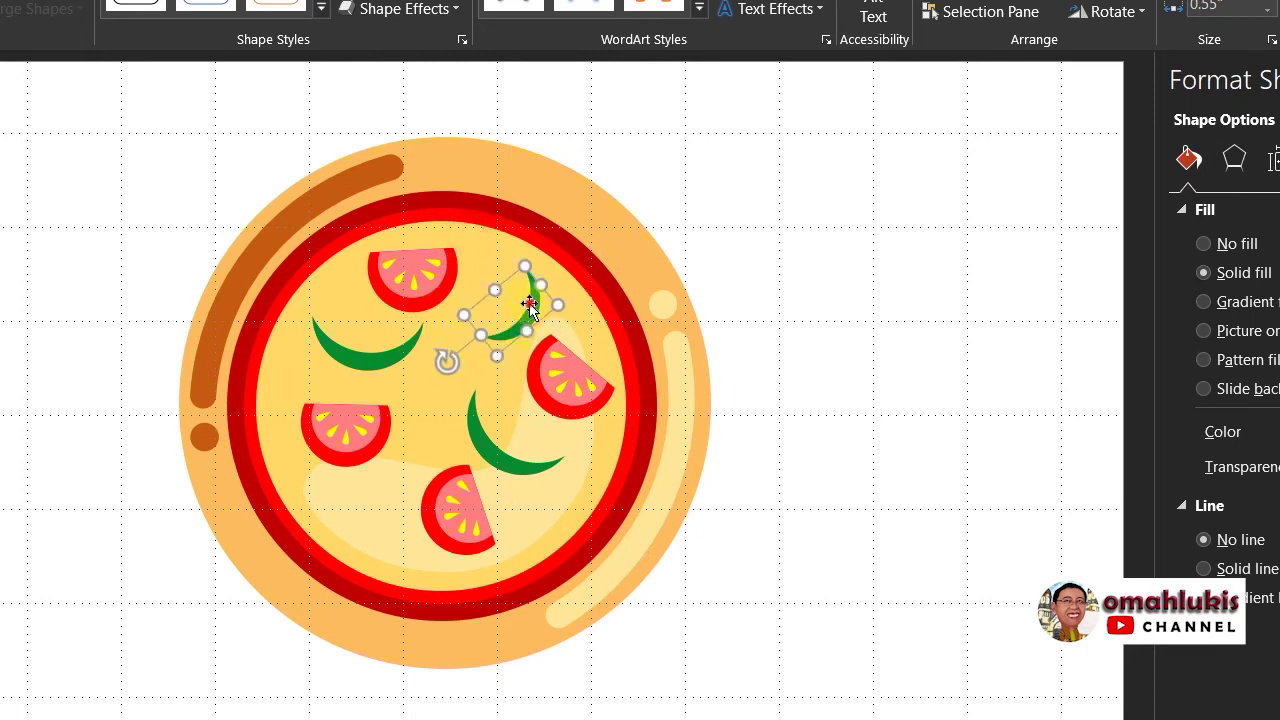
{"action": "left_click_drag", "start_coordinate": [529, 304], "coordinate": [518, 291]}
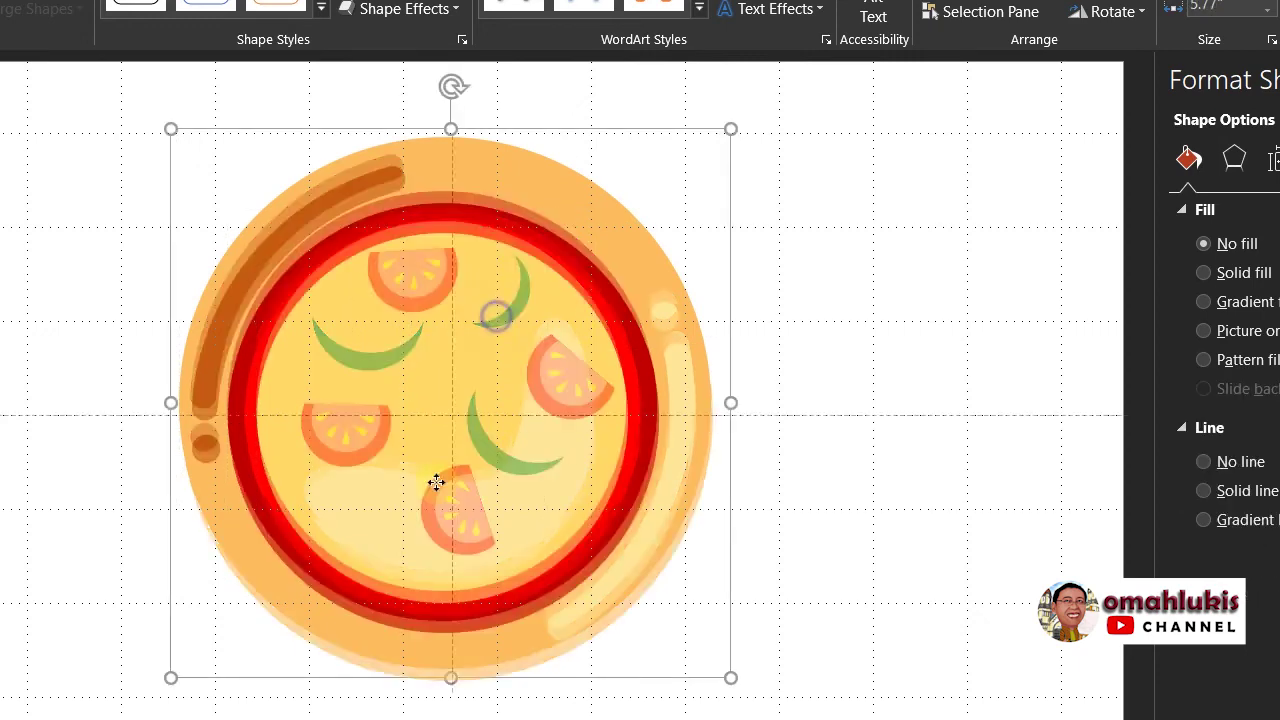
Step: Add pepper slice copies at the lower left and near the centre, rotating the centre one
{"action": "left_click_drag", "start_coordinate": [497, 318], "coordinate": [378, 555]}
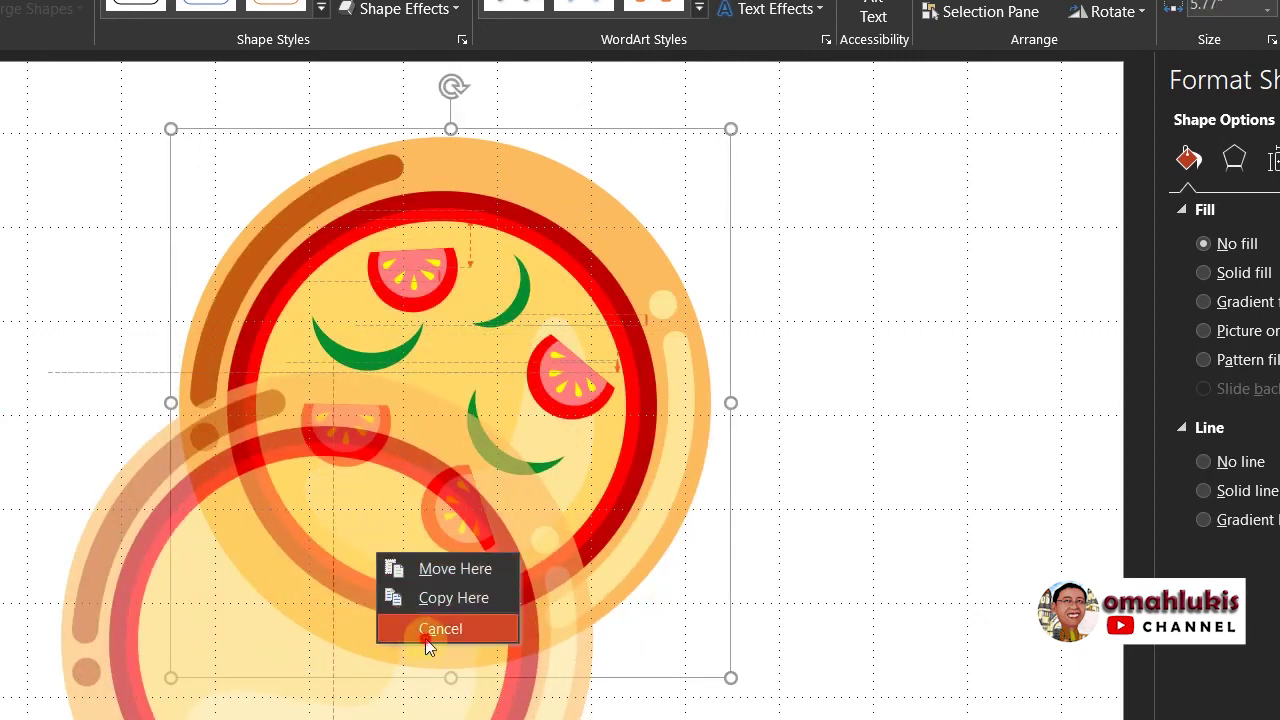
{"action": "left_click", "coordinate": [428, 628]}
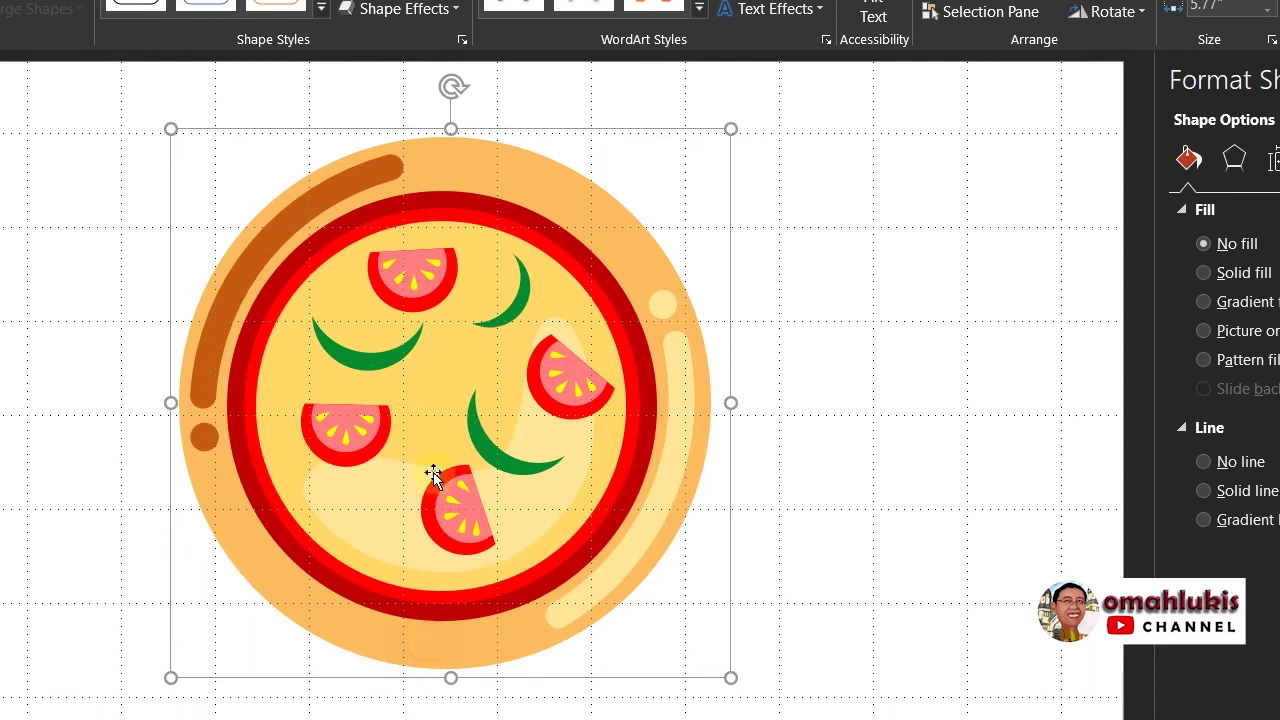
{"action": "left_click", "coordinate": [510, 316]}
{"action": "mouse_move", "coordinate": [510, 316]}
{"action": "left_mouse_down"}
{"action": "mouse_move", "coordinate": [384, 534]}
{"action": "mouse_move", "coordinate": [378, 520]}
{"action": "mouse_move", "coordinate": [394, 507]}
{"action": "left_mouse_up"}
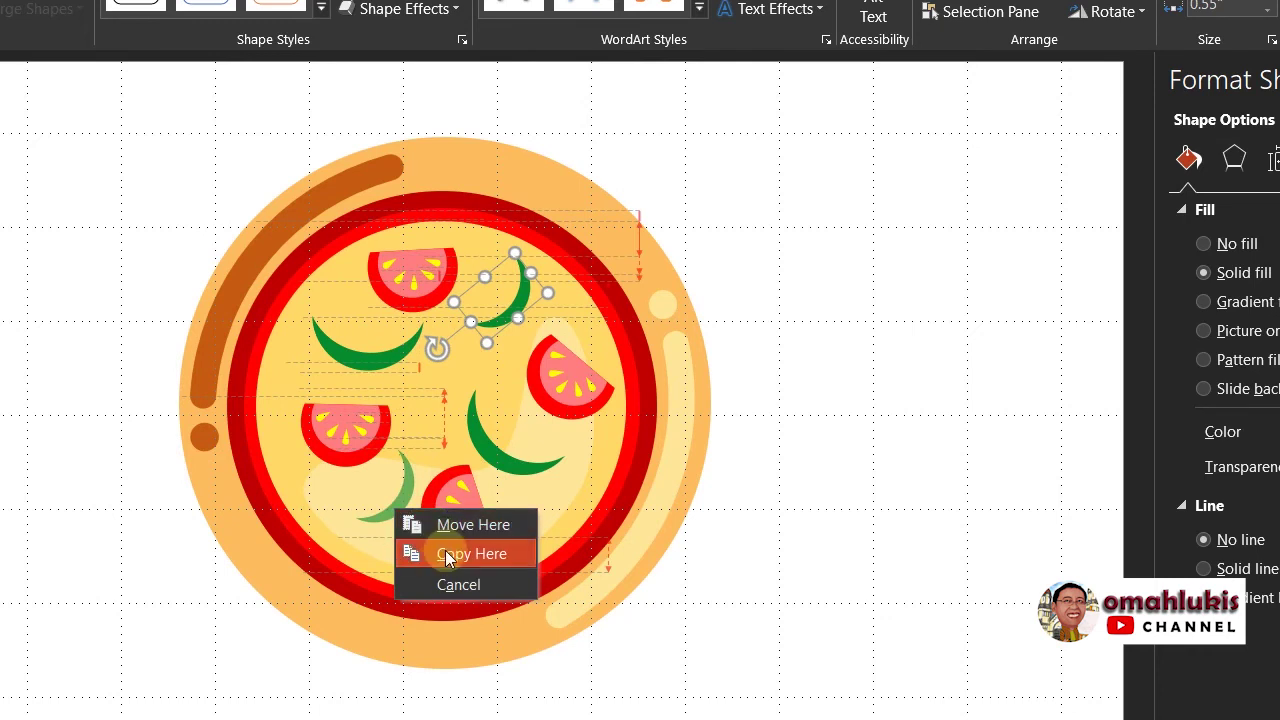
{"action": "left_click", "coordinate": [445, 552]}
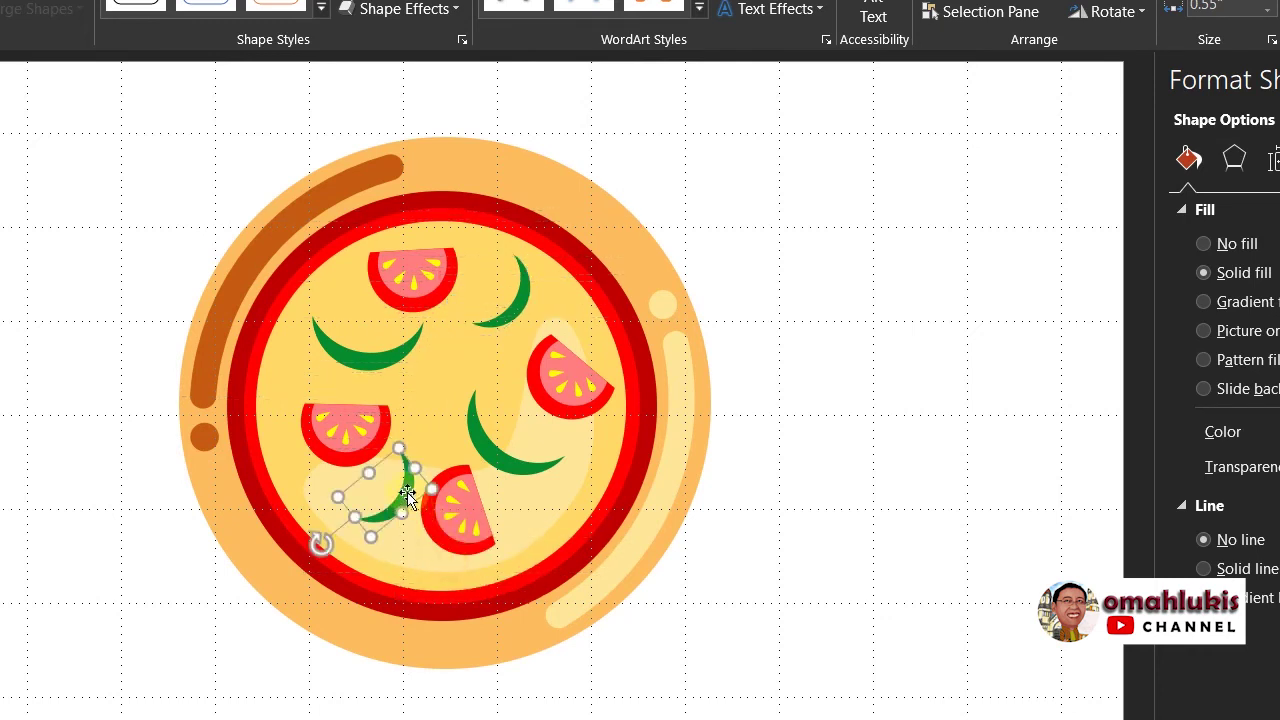
{"action": "left_click_drag", "start_coordinate": [407, 494], "coordinate": [500, 432]}
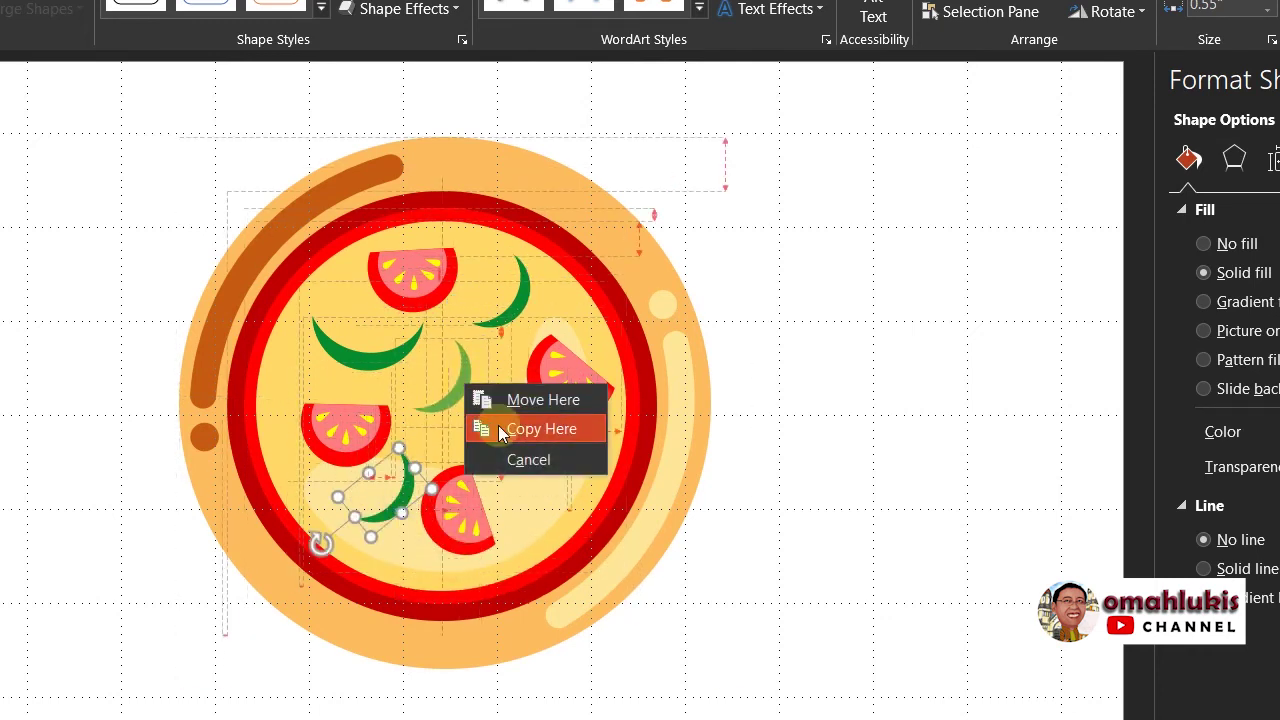
{"action": "left_click", "coordinate": [510, 437]}
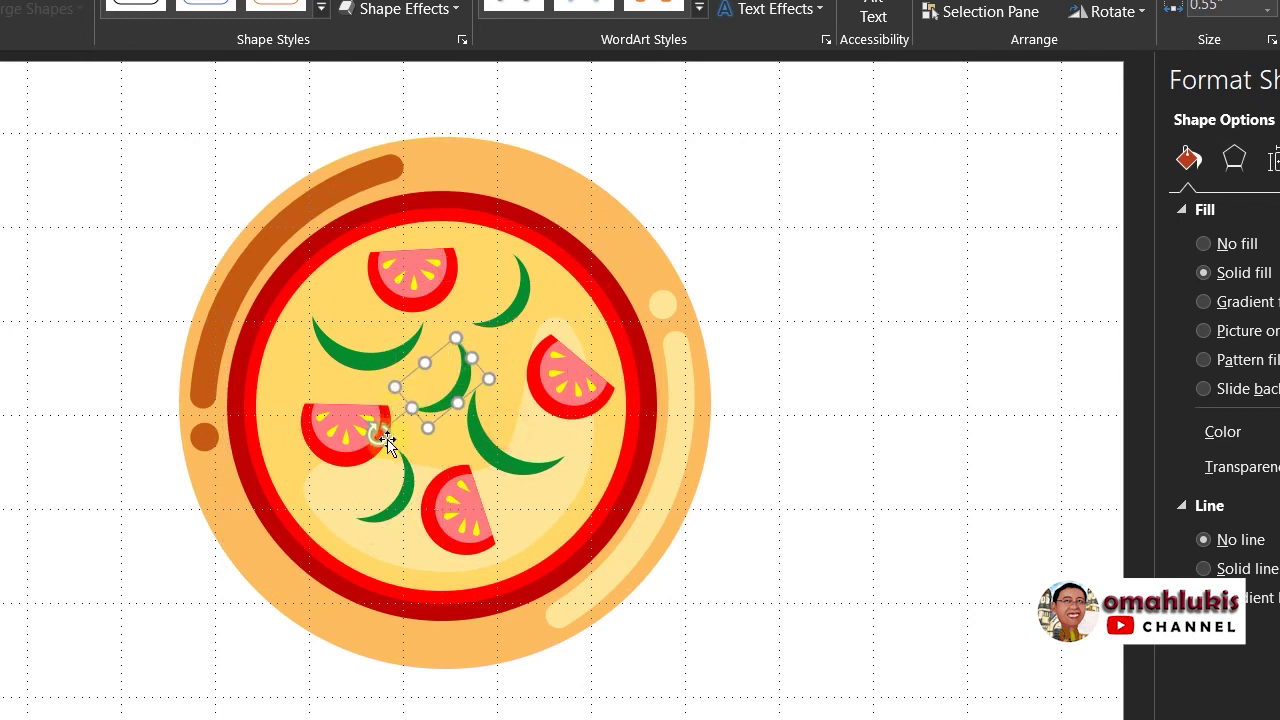
{"action": "mouse_move", "coordinate": [376, 435]}
{"action": "left_mouse_down"}
{"action": "mouse_move", "coordinate": [428, 477]}
{"action": "mouse_move", "coordinate": [466, 364]}
{"action": "left_mouse_up"}
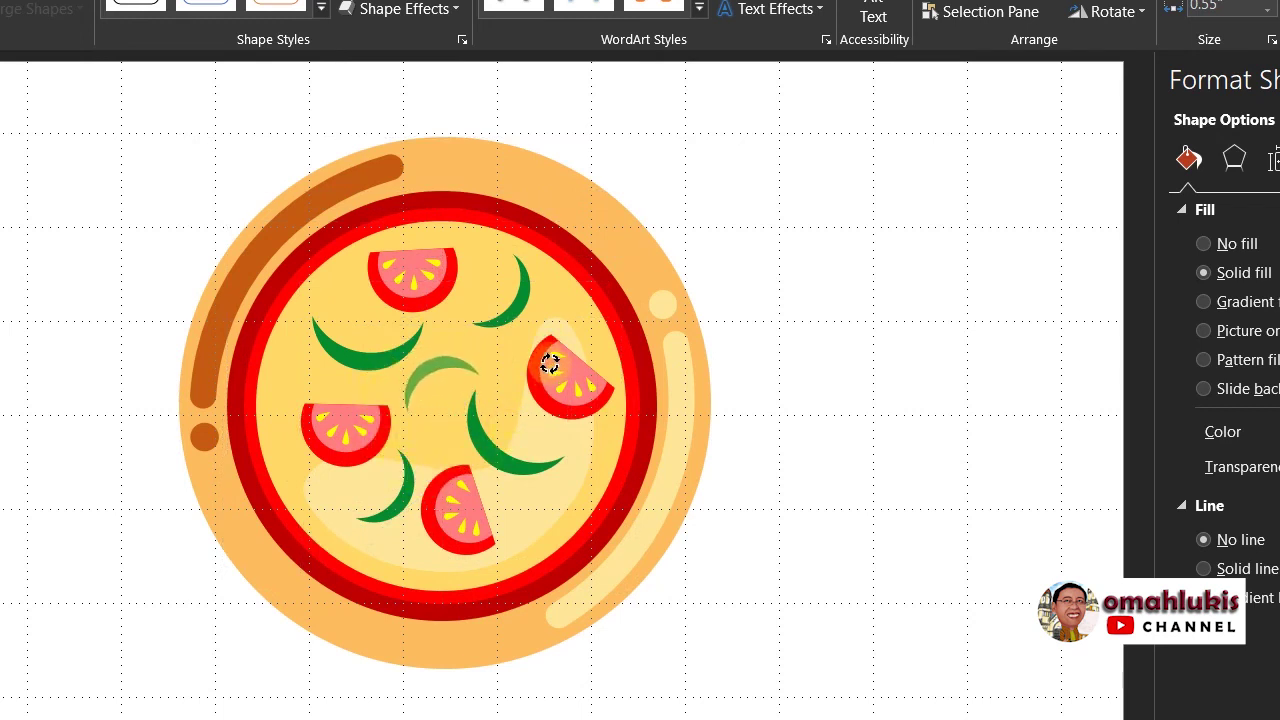
Step: Draw a Chord shape beside the pizza and rotate it so its flat edge faces down
{"action": "key", "text": "Escape"}
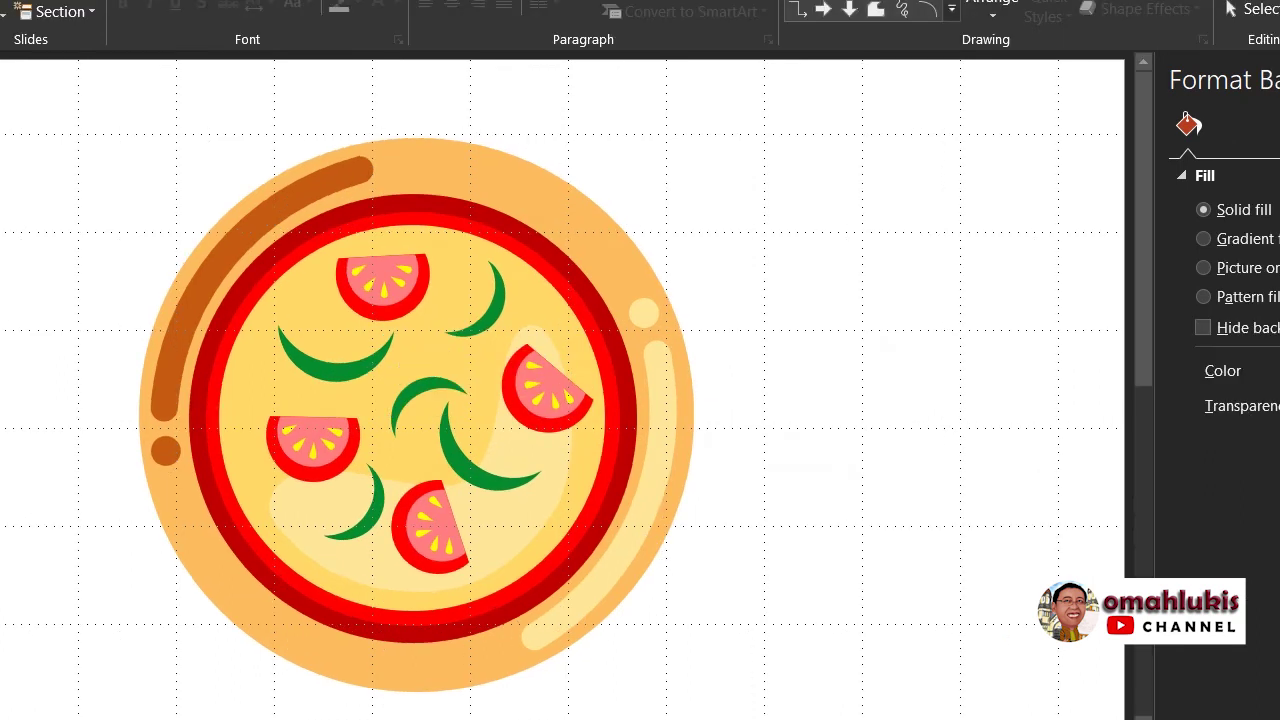
{"action": "key", "text": "alt+n"}
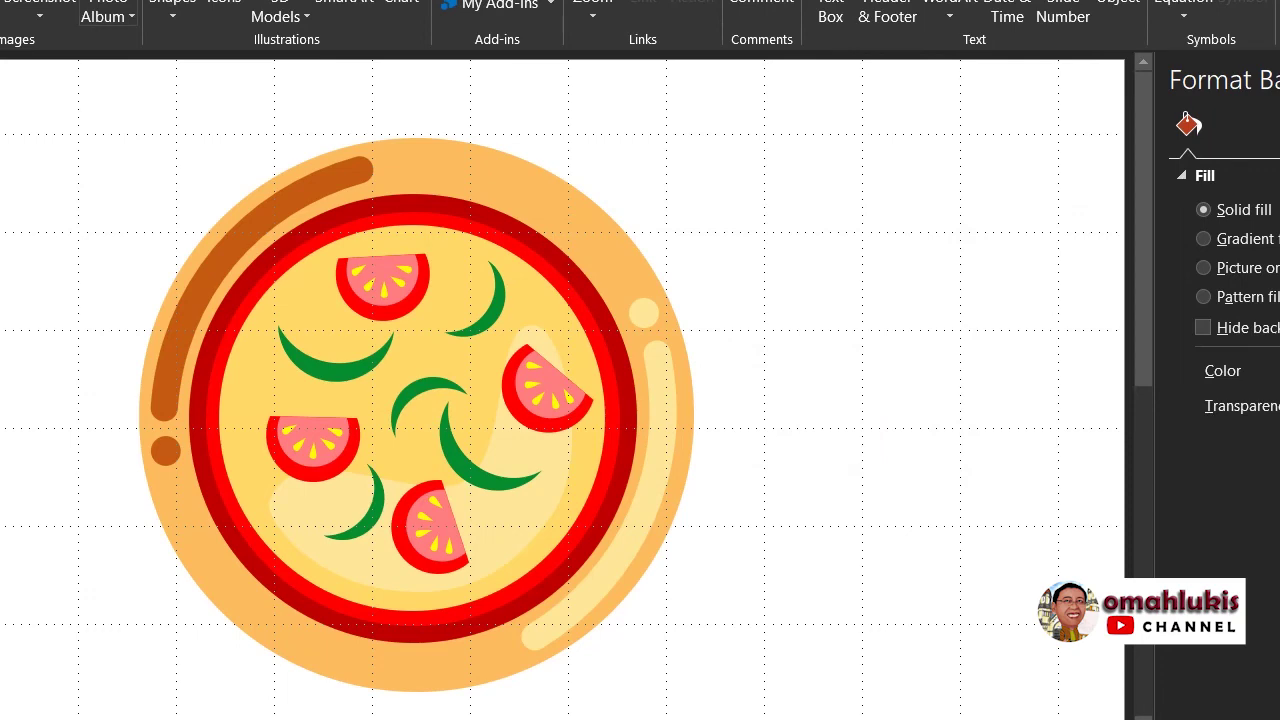
{"action": "left_click", "coordinate": [172, 10]}
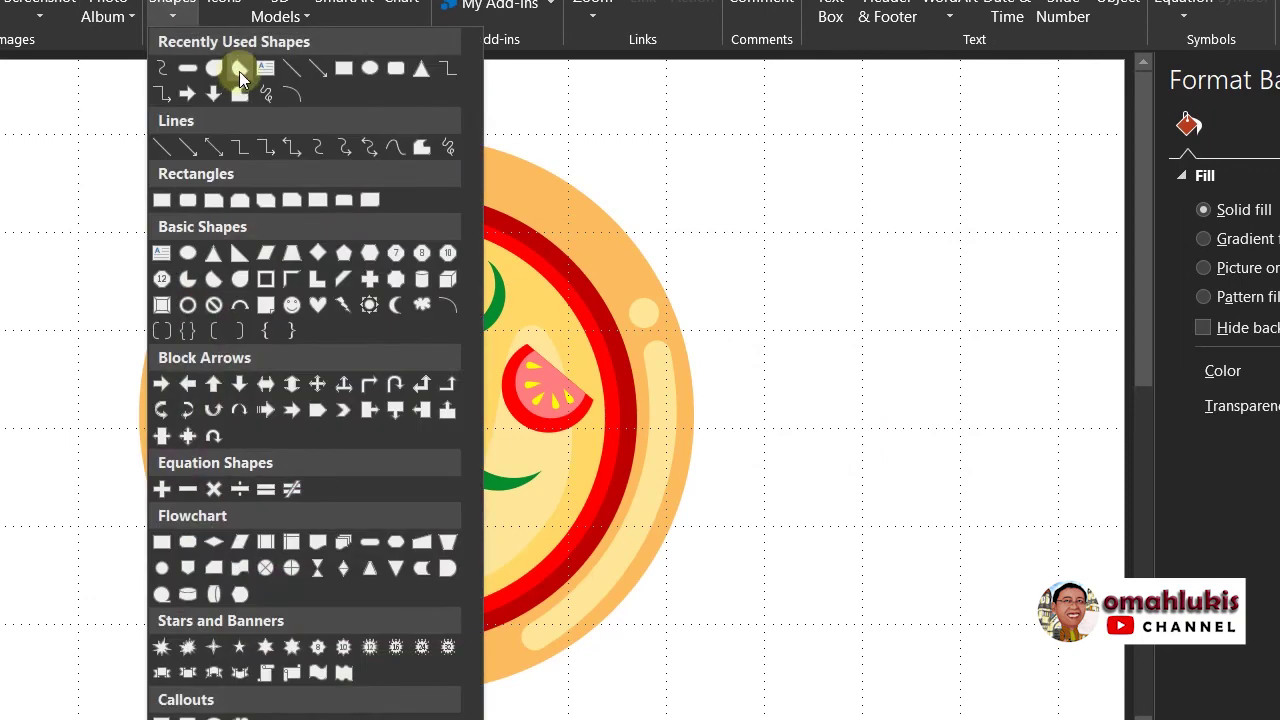
{"action": "left_click", "coordinate": [239, 70]}
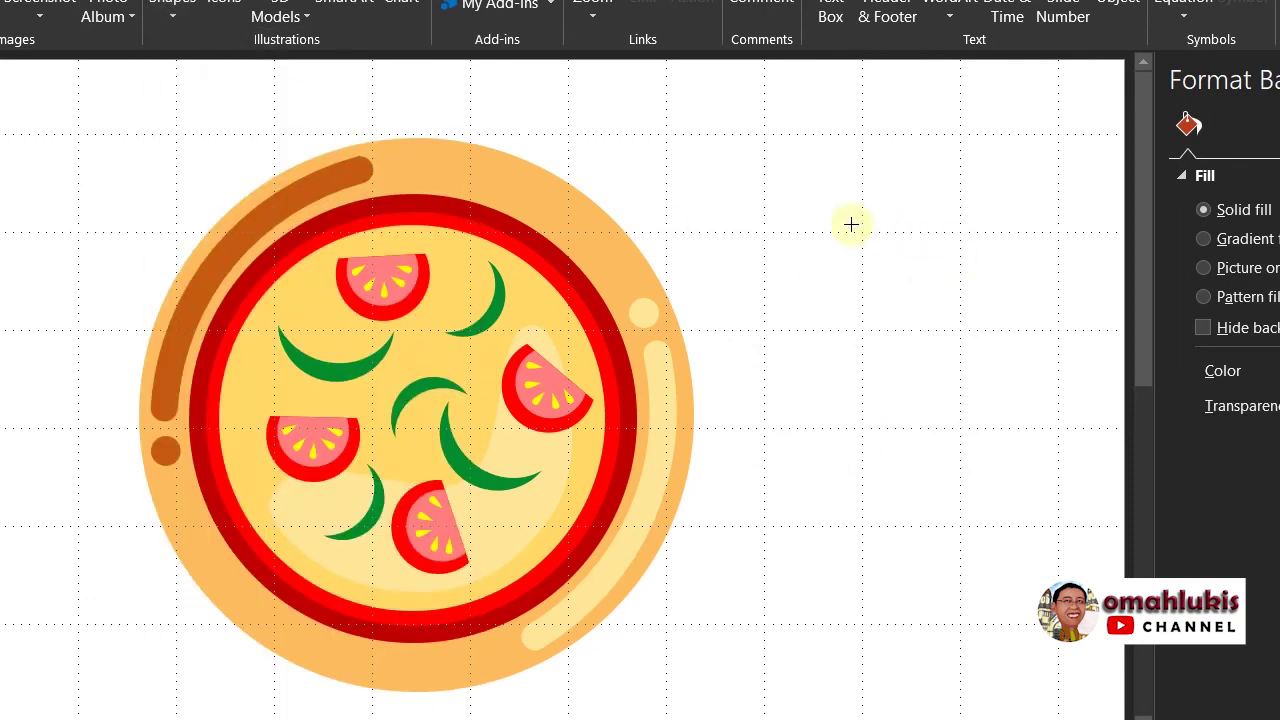
{"action": "left_click_drag", "start_coordinate": [838, 224], "coordinate": [966, 352]}
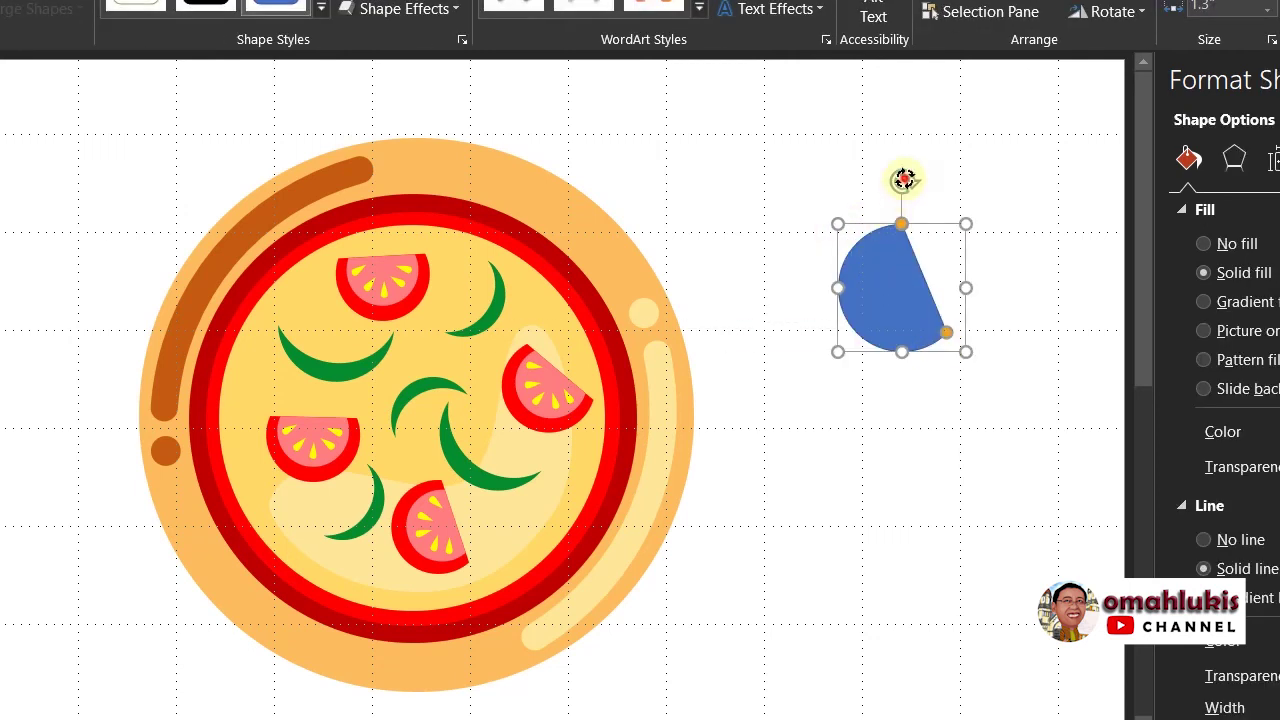
{"action": "left_click_drag", "start_coordinate": [903, 179], "coordinate": [997, 330]}
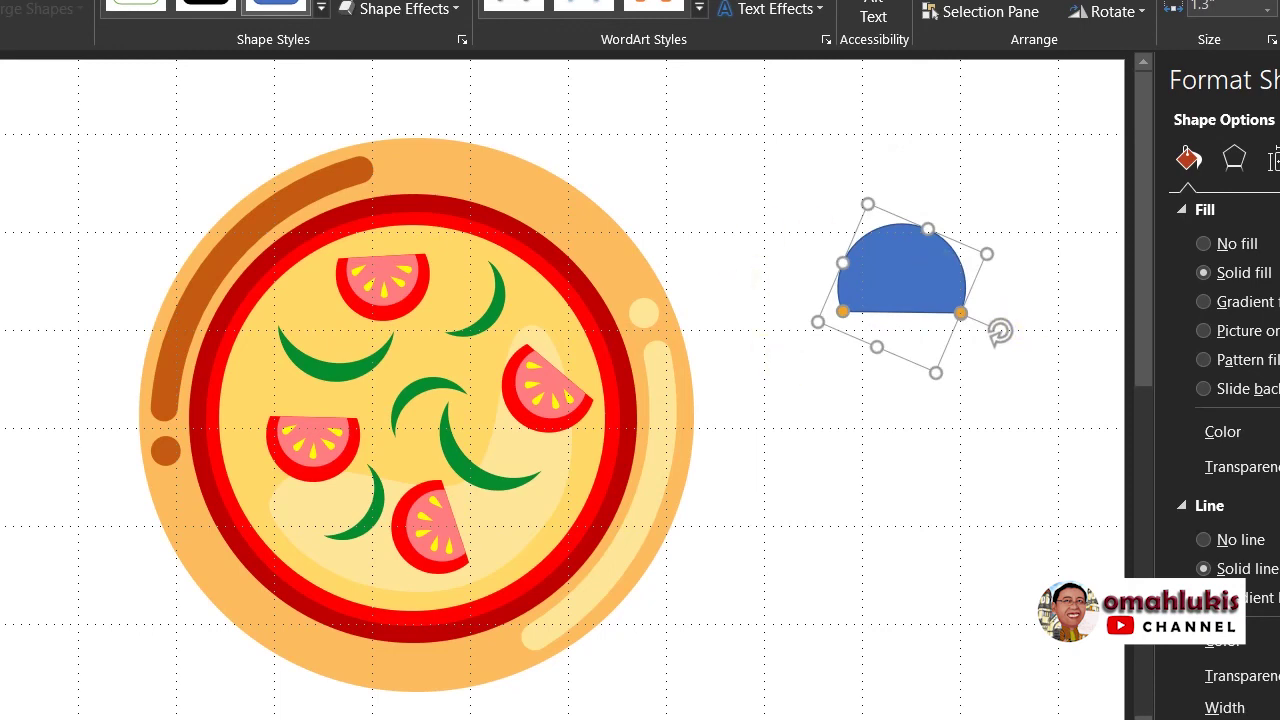
{"action": "scroll", "coordinate": [994, 311], "scroll_direction": "up", "scroll_amount": 3}
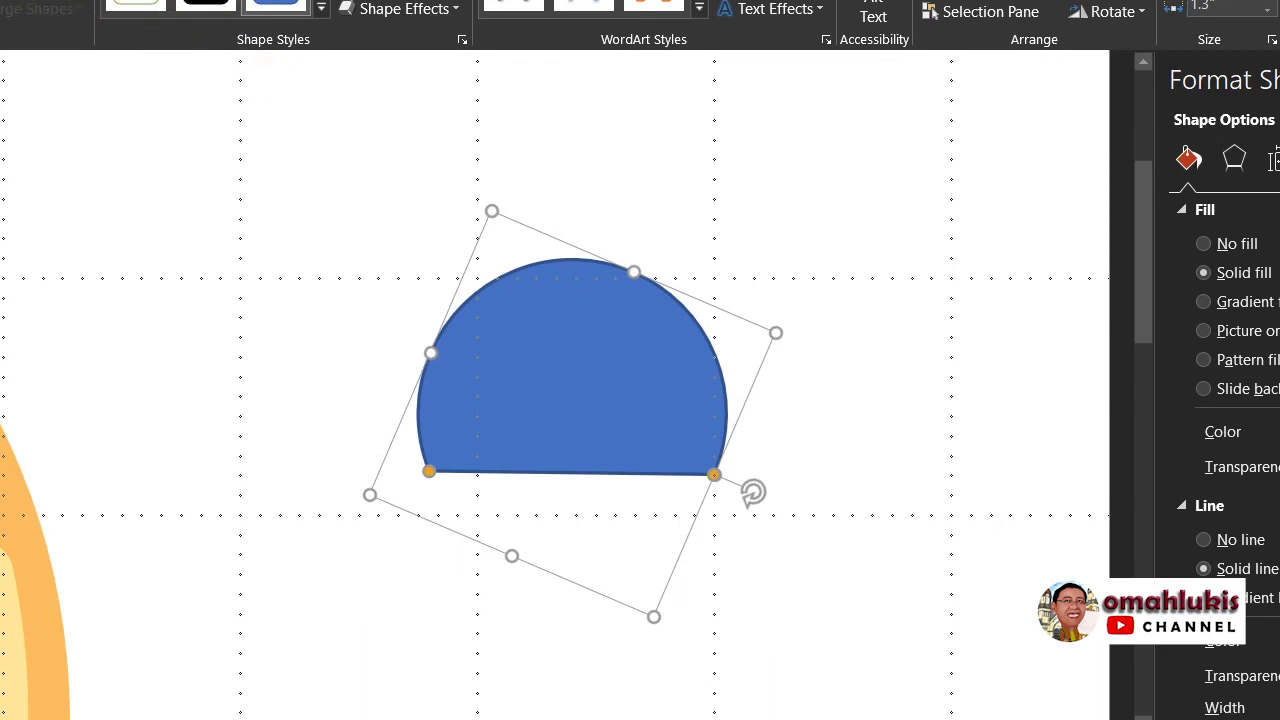
Step: Edit the chord's bottom corner points to bow its flat edge upward into a concave arc
{"action": "left_click", "coordinate": [30, 3]}
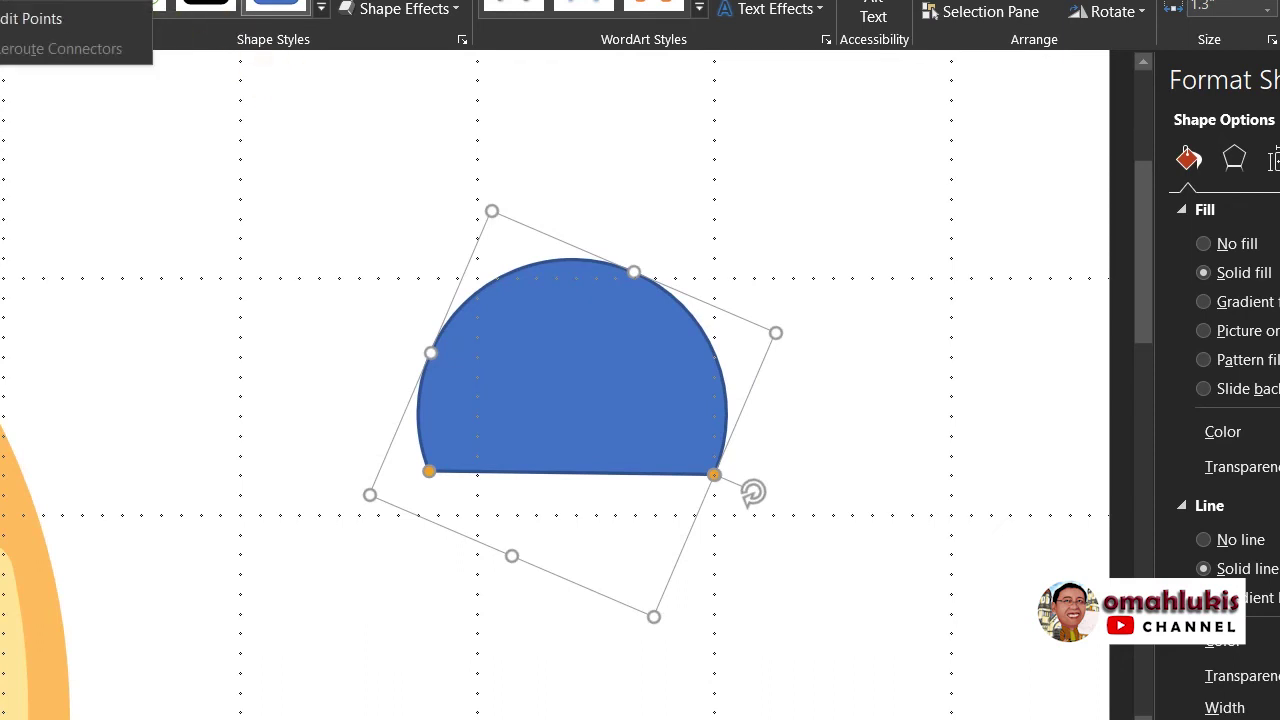
{"action": "left_click", "coordinate": [24, 20]}
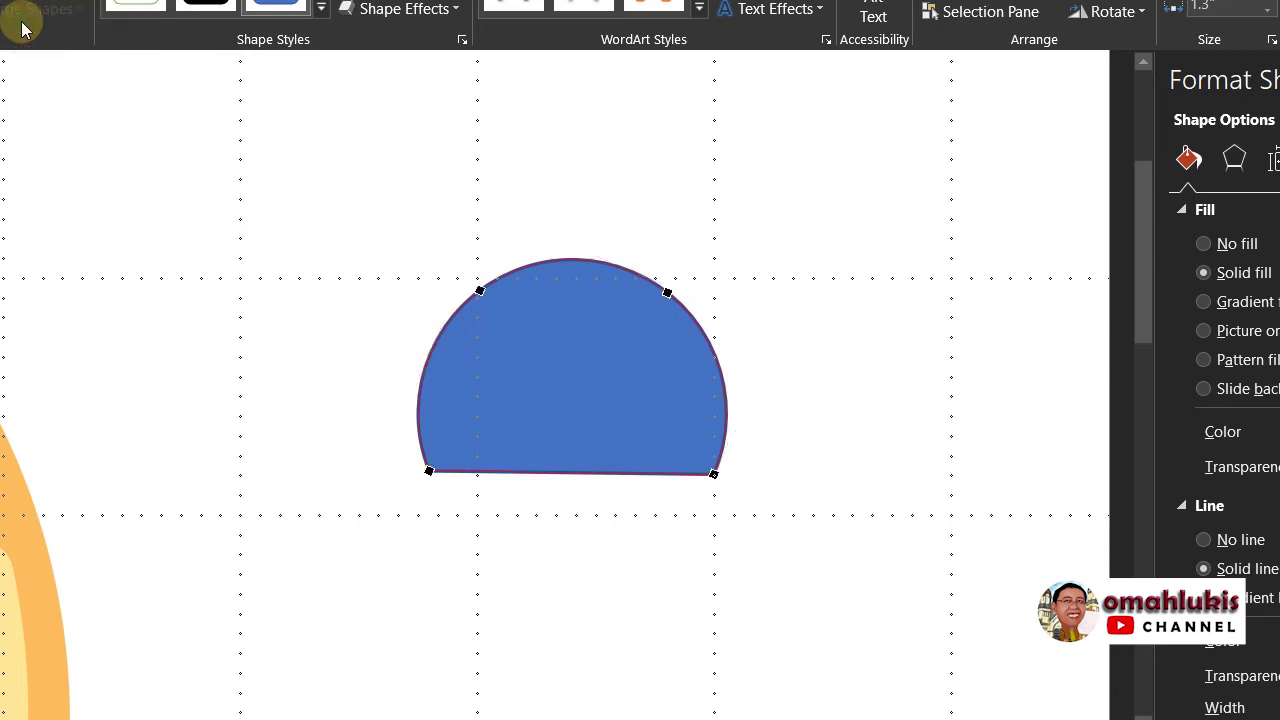
{"action": "left_click", "coordinate": [430, 471]}
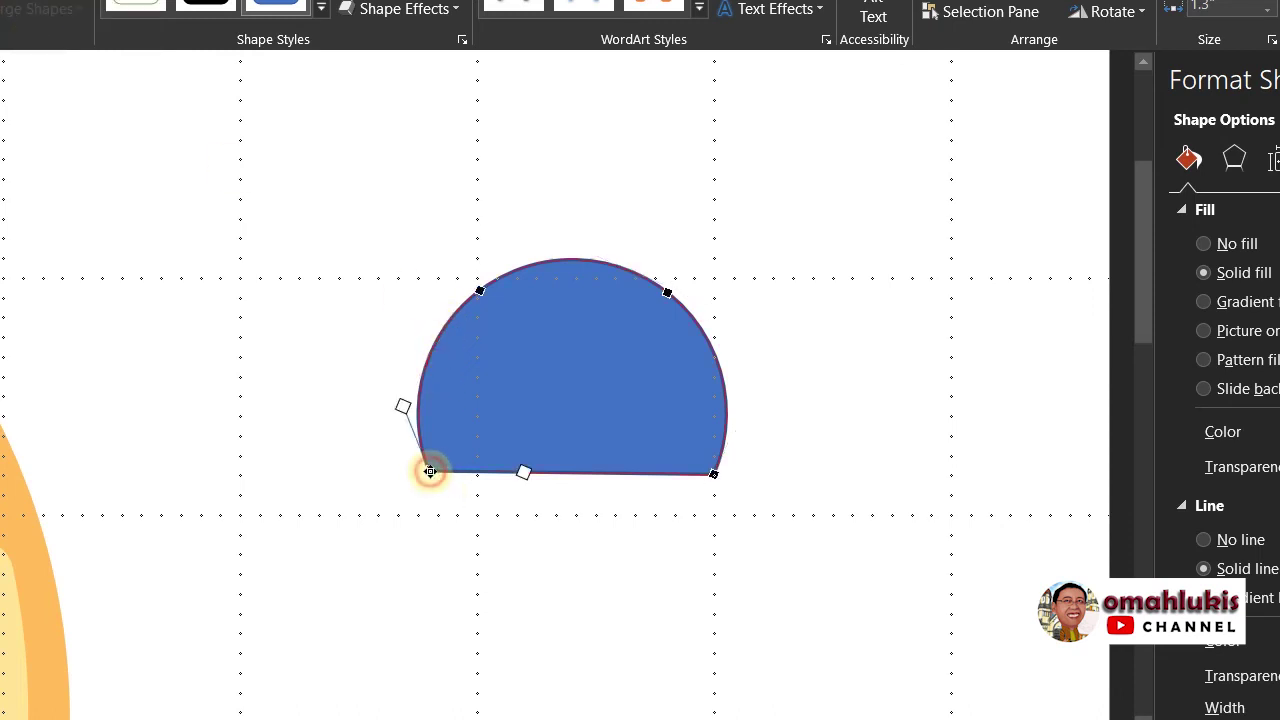
{"action": "left_click_drag", "start_coordinate": [522, 475], "coordinate": [520, 417]}
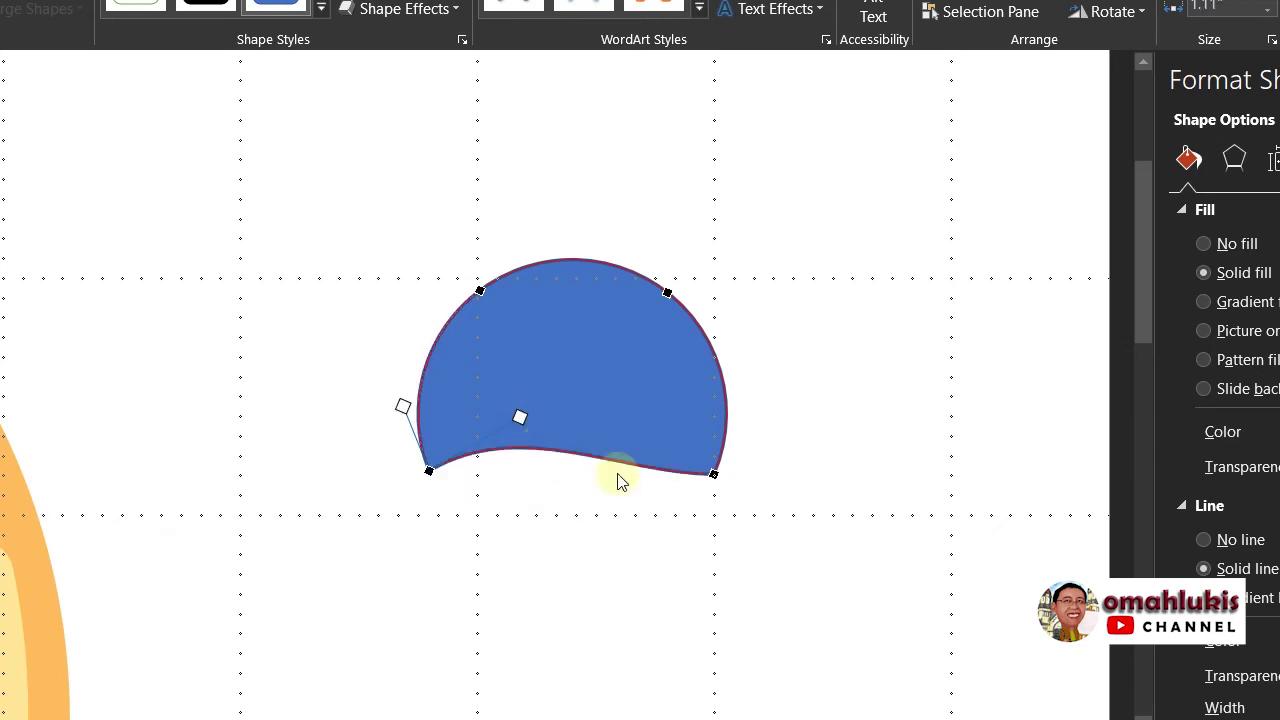
{"action": "left_click", "coordinate": [716, 471]}
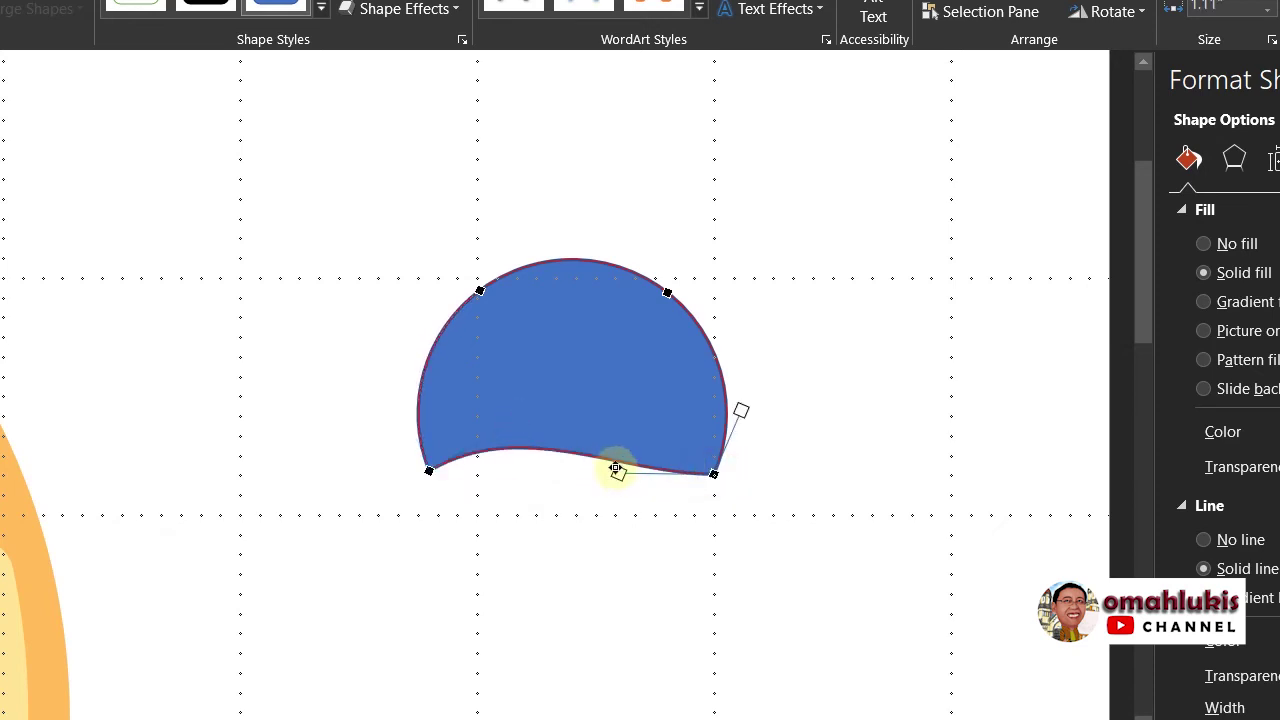
{"action": "left_click_drag", "start_coordinate": [618, 473], "coordinate": [647, 430]}
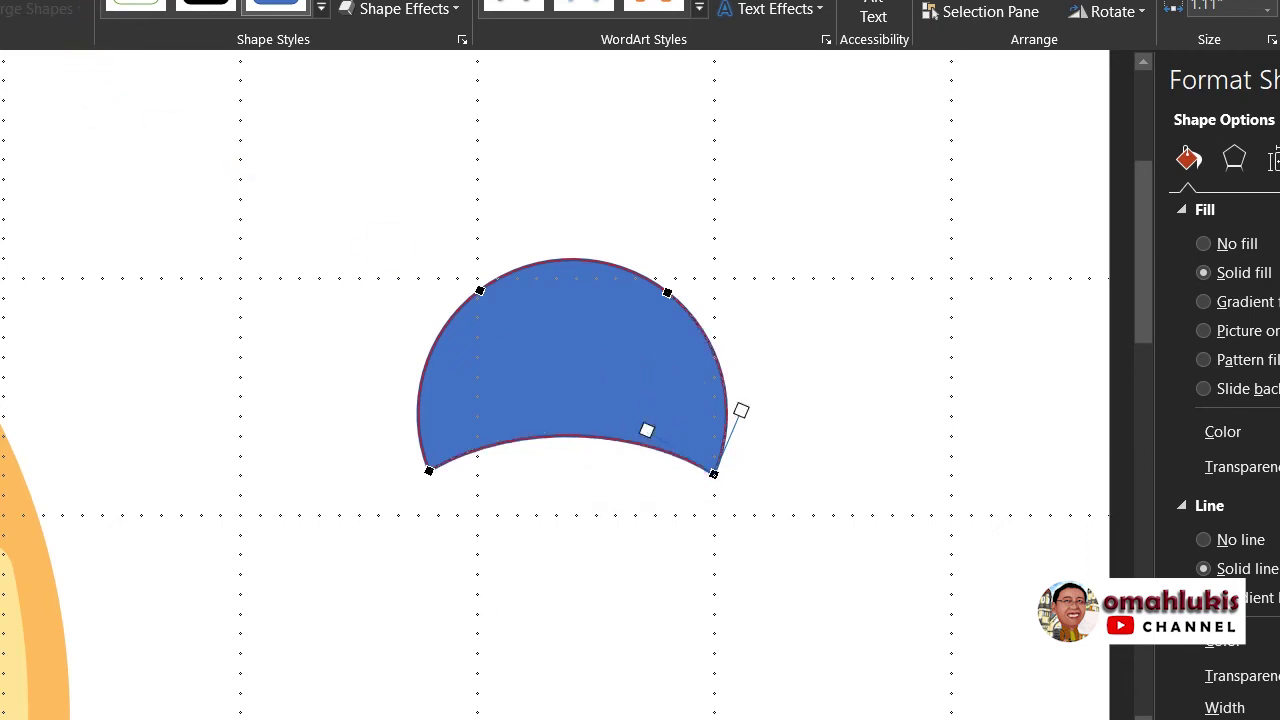
{"action": "left_click", "coordinate": [120, 0]}
Step: Draw a rounded rectangle stem centred below the mushroom cap
{"action": "left_click", "coordinate": [172, 8]}
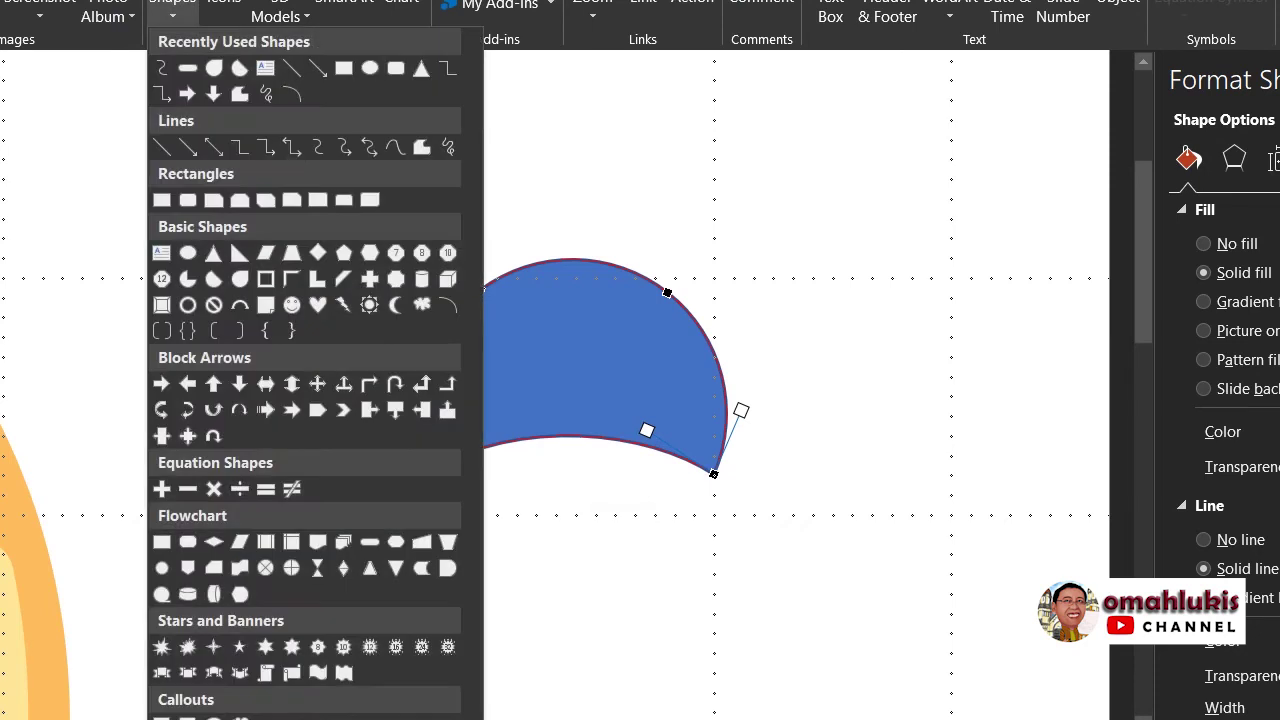
{"action": "left_click", "coordinate": [396, 70]}
{"action": "key", "text": "Escape"}
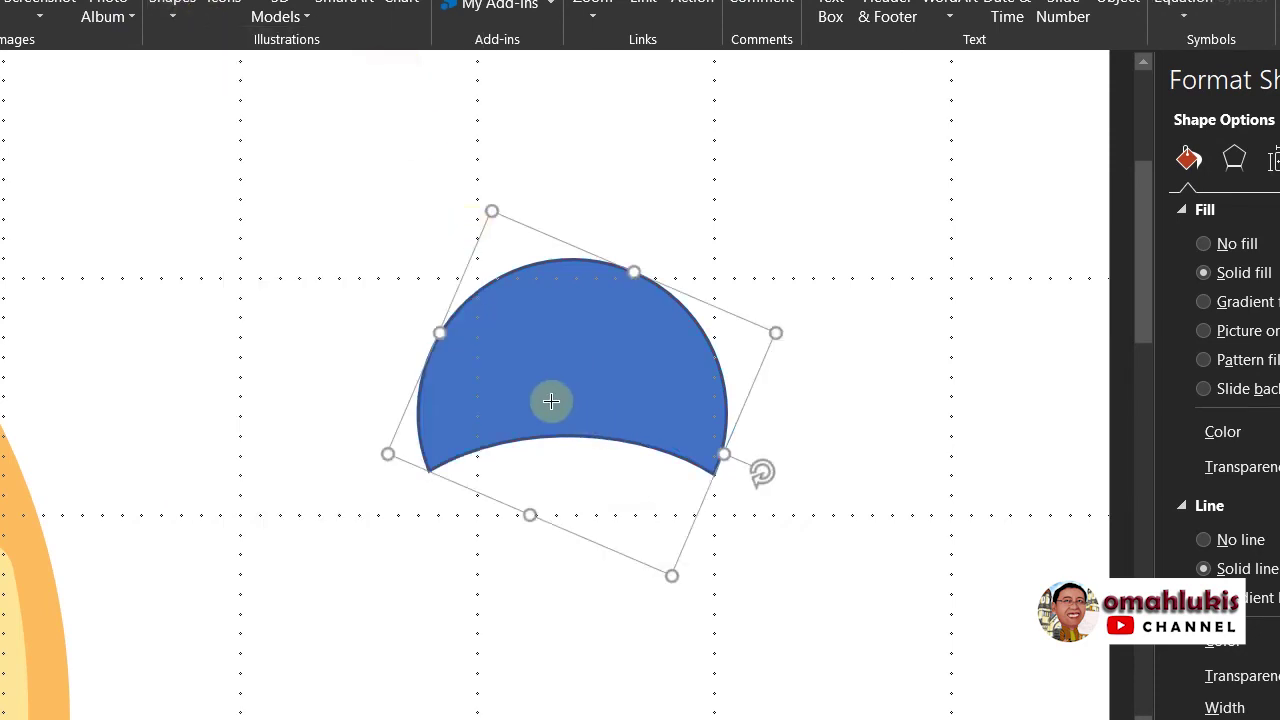
{"action": "left_click_drag", "start_coordinate": [526, 389], "coordinate": [628, 567]}
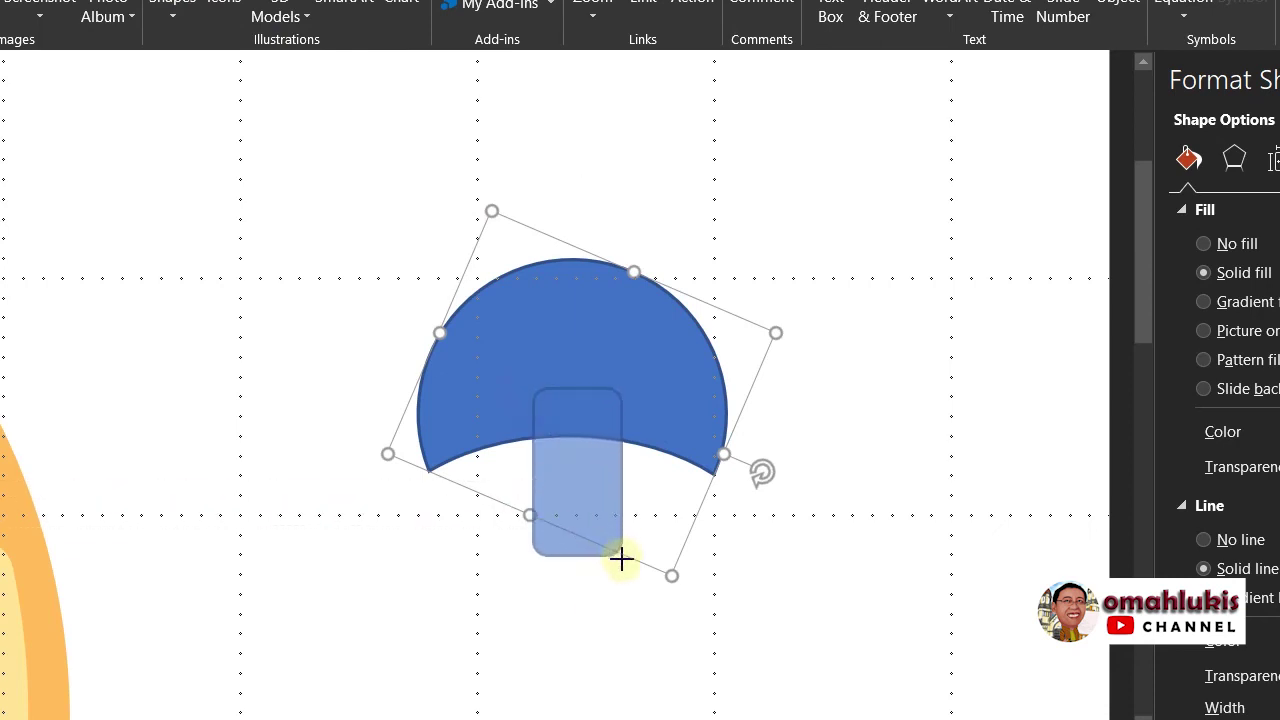
{"action": "left_click_drag", "start_coordinate": [580, 474], "coordinate": [565, 473]}
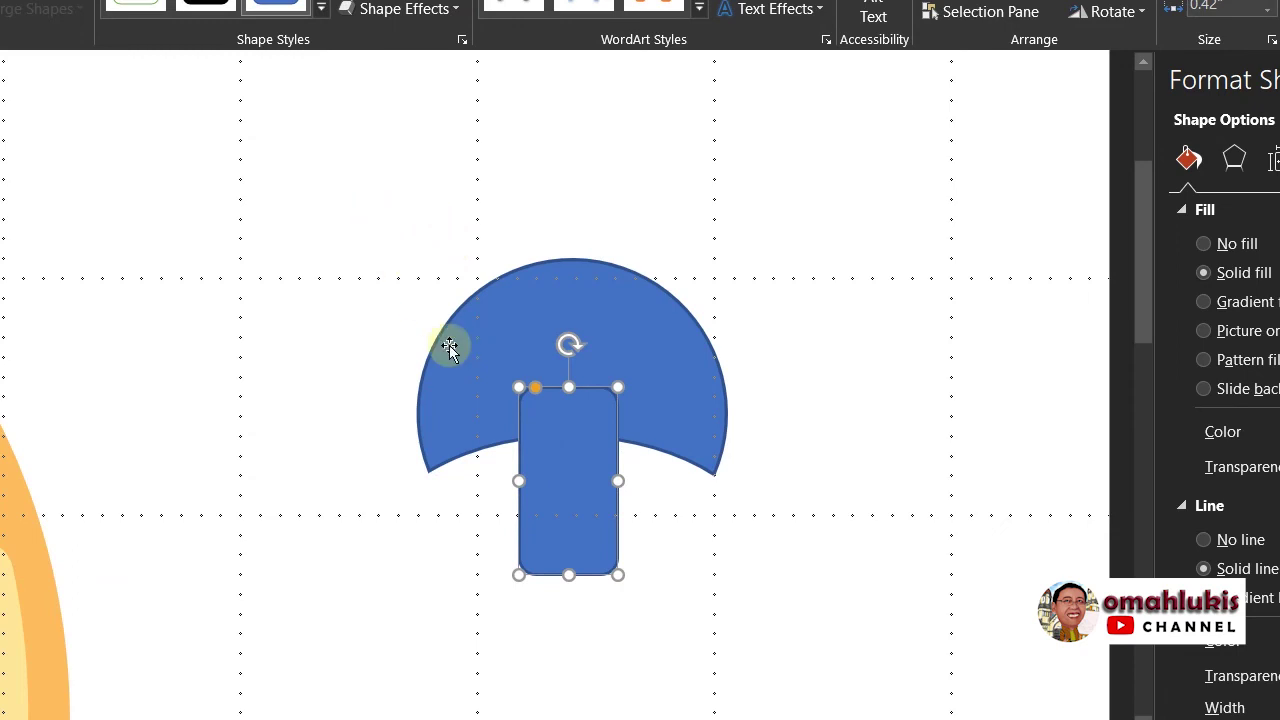
Step: Union the cap and stem, remove the outline and fill it light grey
{"action": "mouse_move", "coordinate": [313, 154]}
{"action": "left_mouse_down"}
{"action": "mouse_move", "coordinate": [783, 693]}
{"action": "mouse_move", "coordinate": [812, 682]}
{"action": "left_mouse_up"}
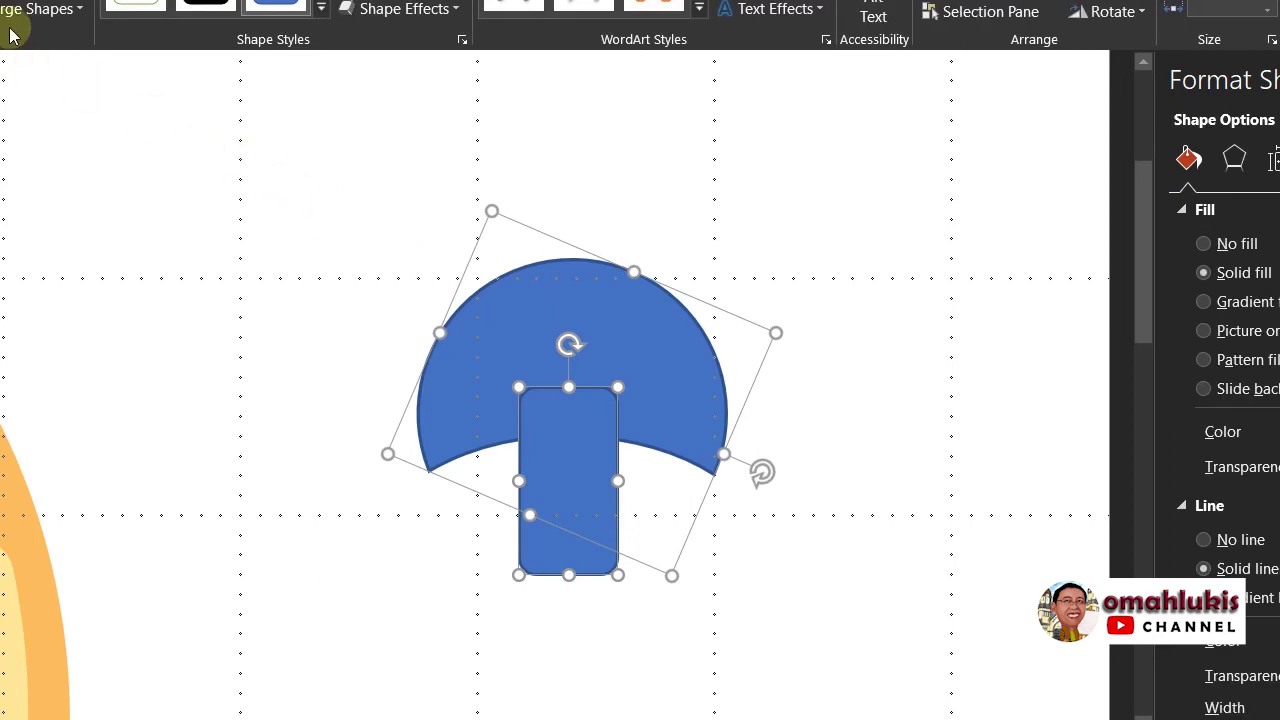
{"action": "left_click", "coordinate": [12, 10]}
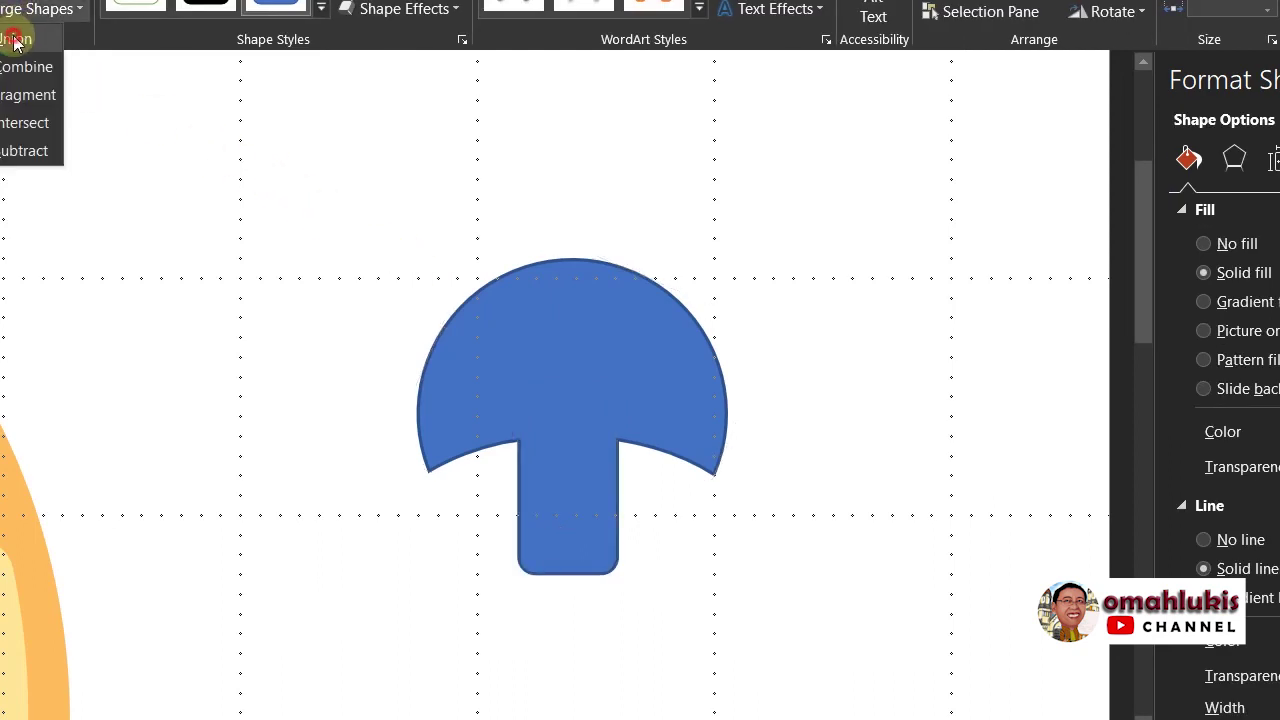
{"action": "left_click", "coordinate": [14, 40]}
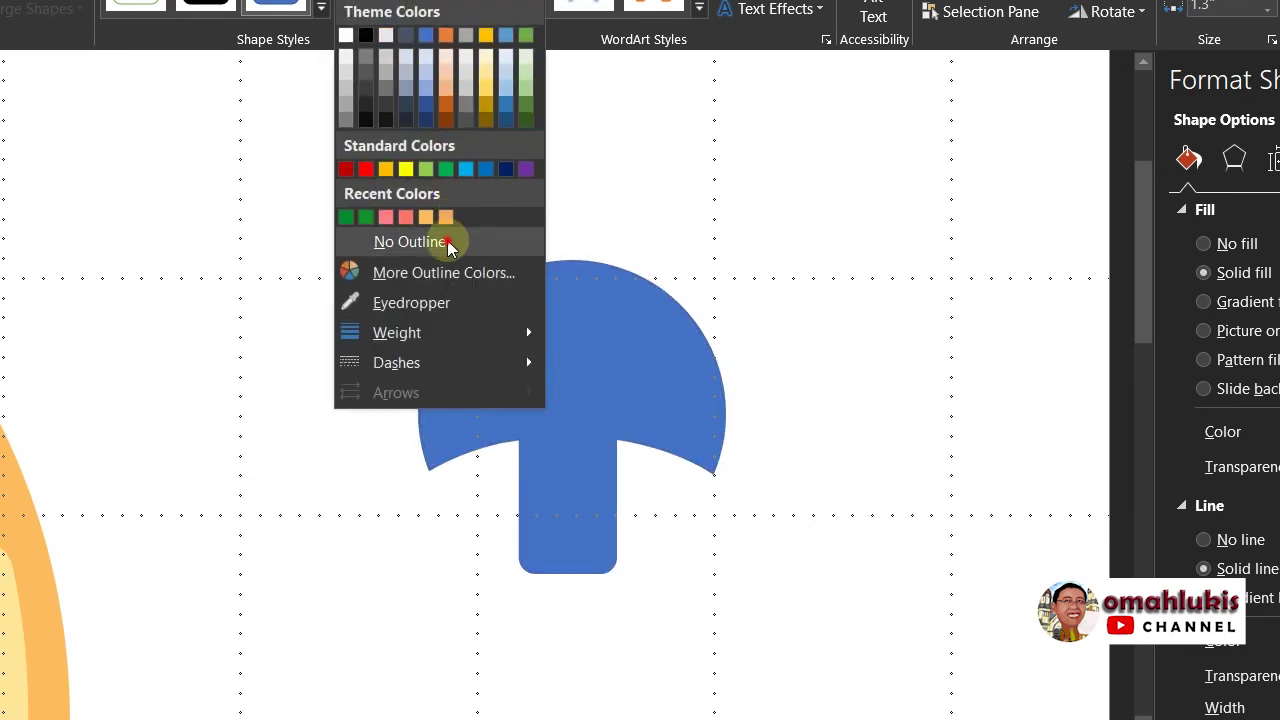
{"action": "left_click", "coordinate": [447, 240]}
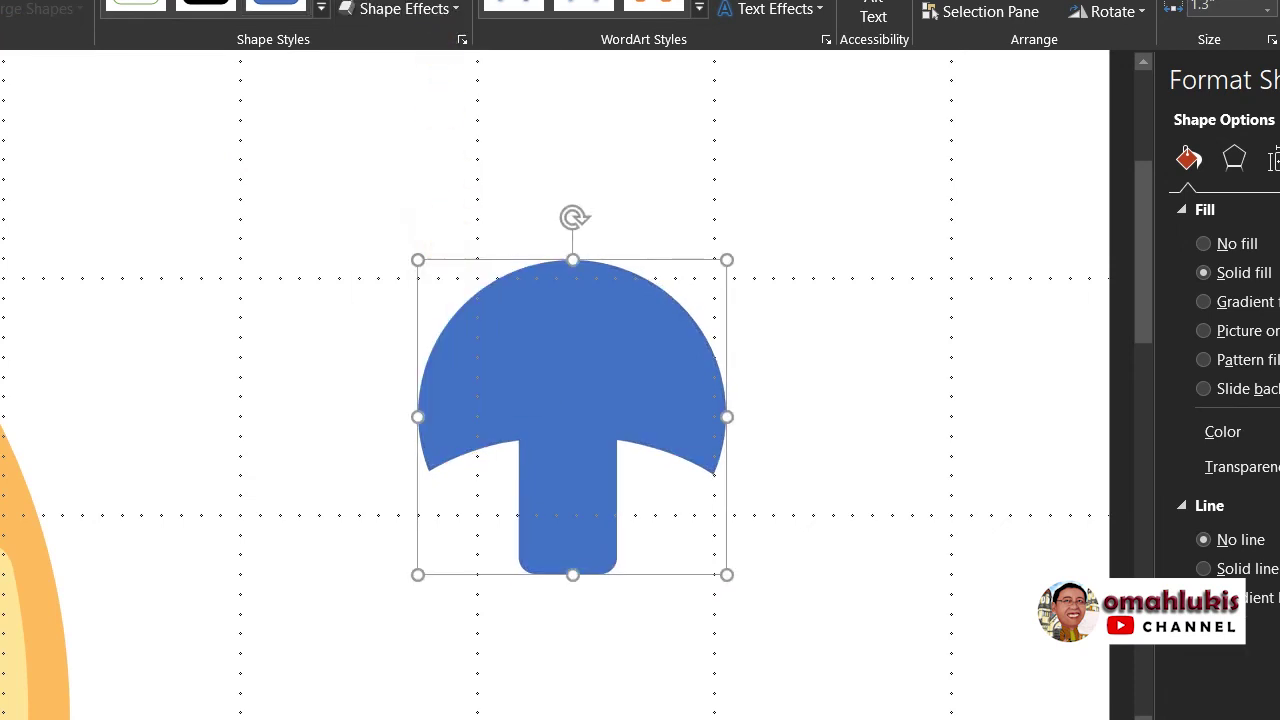
{"action": "left_click", "coordinate": [443, 10]}
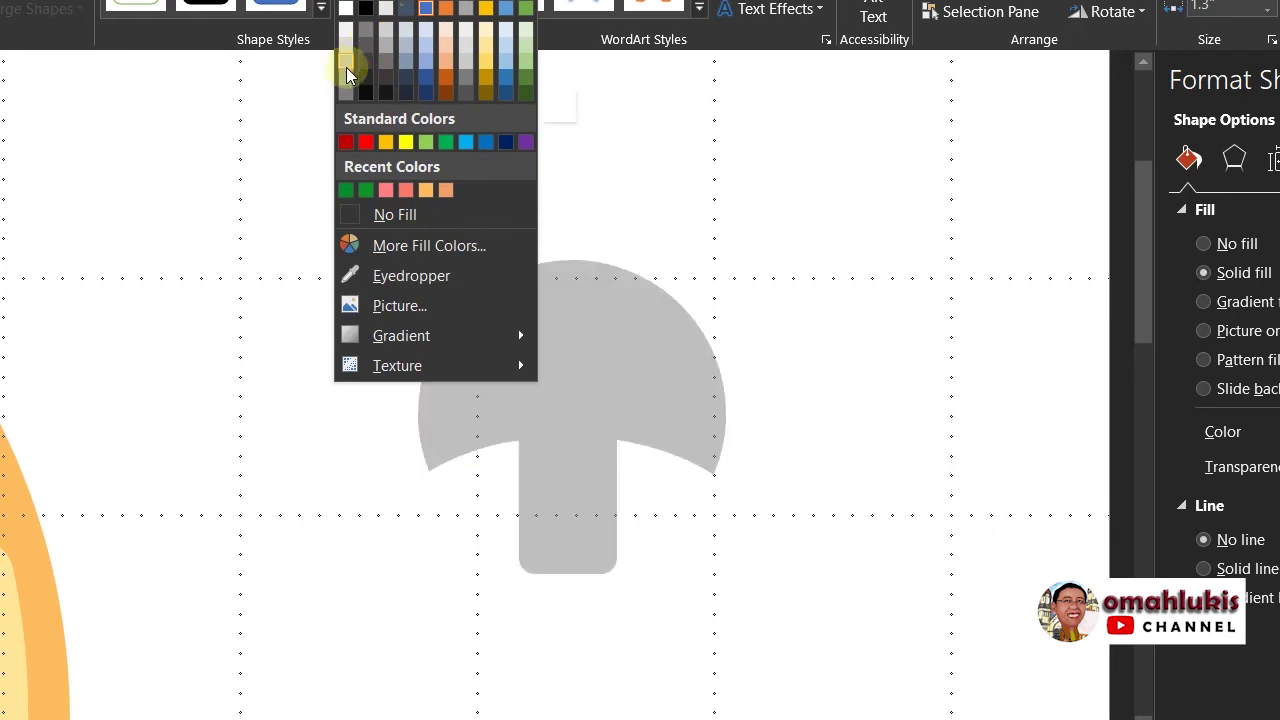
{"action": "left_click", "coordinate": [346, 38]}
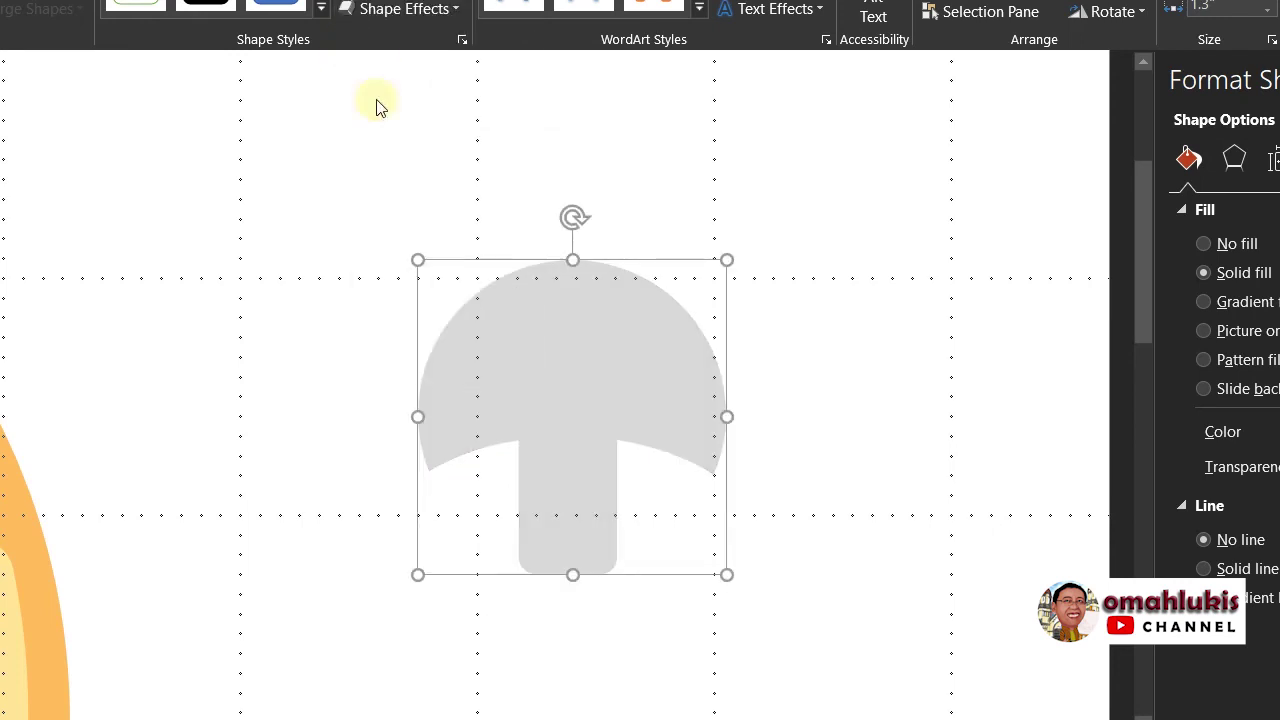
Step: Move the mushroom onto the pizza centre and change its fill to white
{"action": "left_click", "coordinate": [398, 155]}
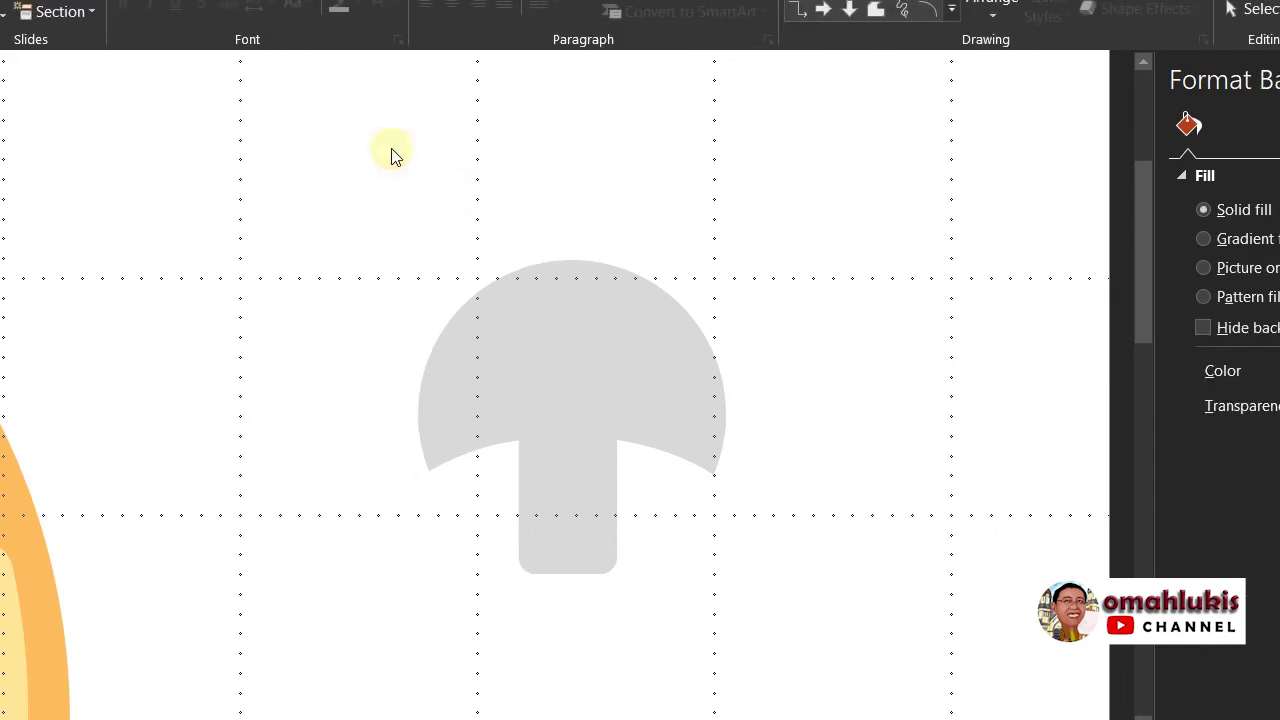
{"action": "scroll", "coordinate": [566, 400], "scroll_direction": "down", "scroll_amount": 3}
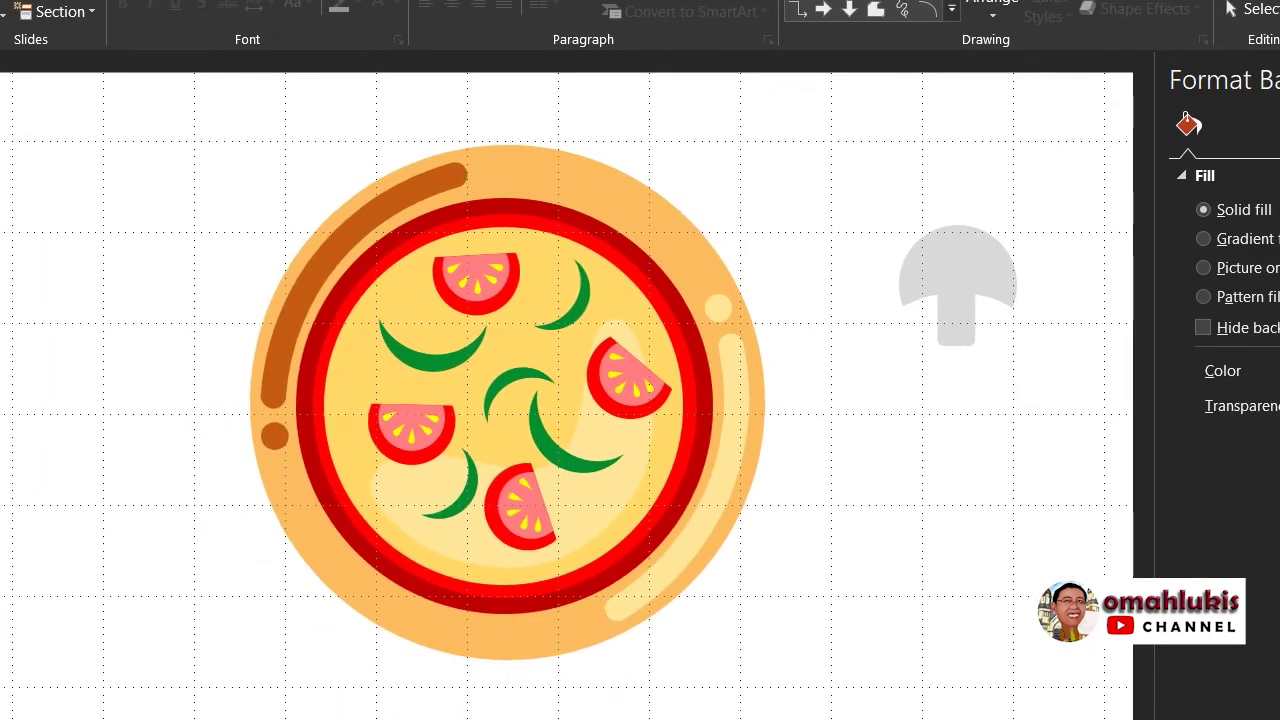
{"action": "left_click", "coordinate": [952, 256]}
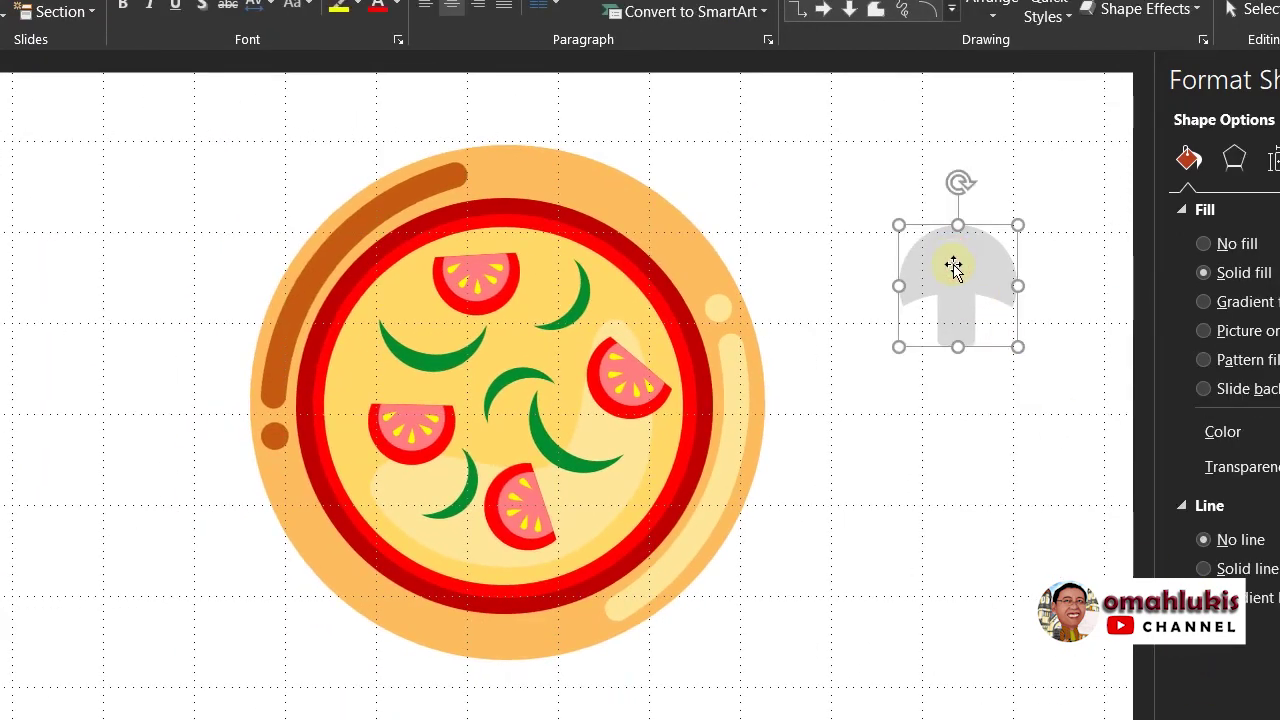
{"action": "left_click_drag", "start_coordinate": [943, 277], "coordinate": [551, 363]}
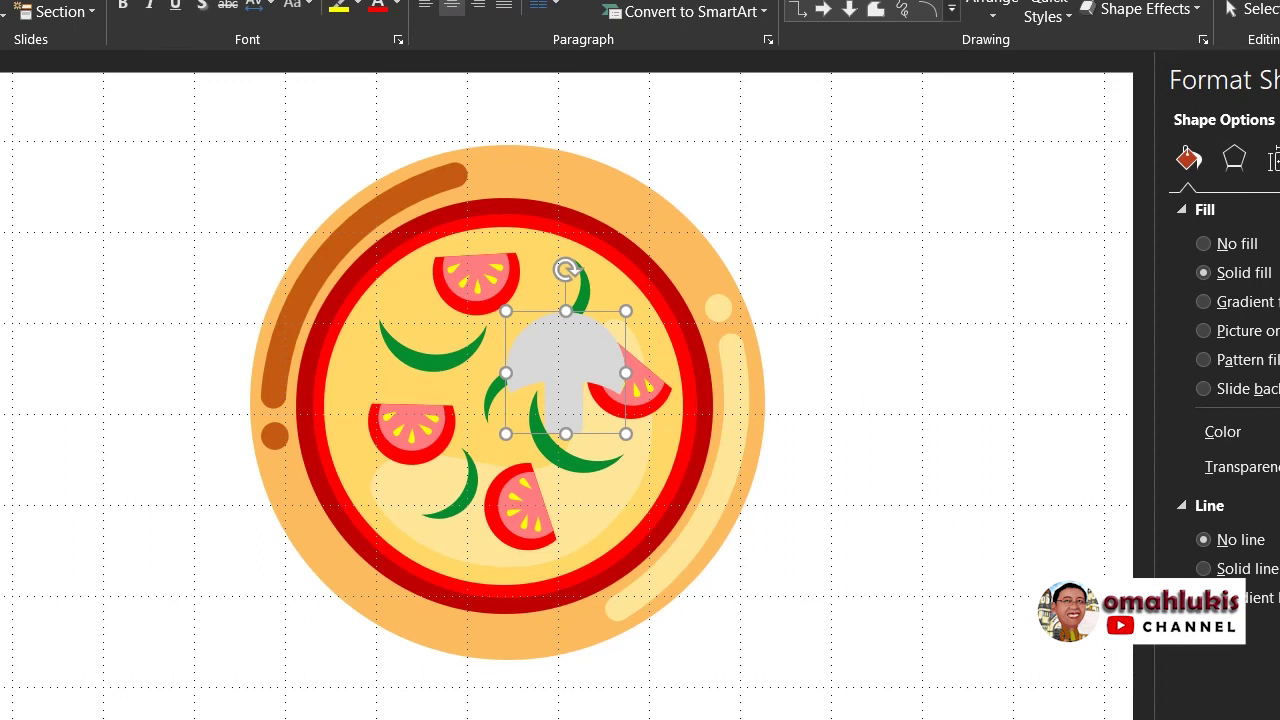
{"action": "left_click", "coordinate": [347, 2]}
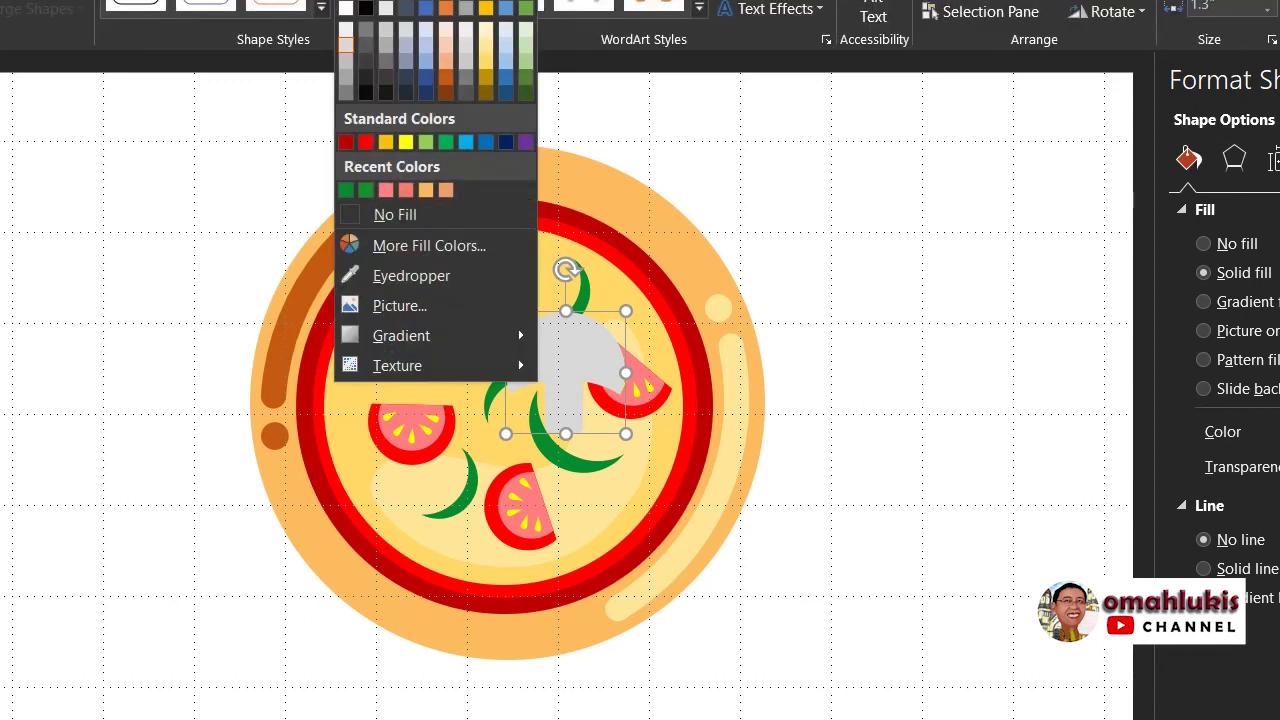
{"action": "left_click", "coordinate": [343, 33]}
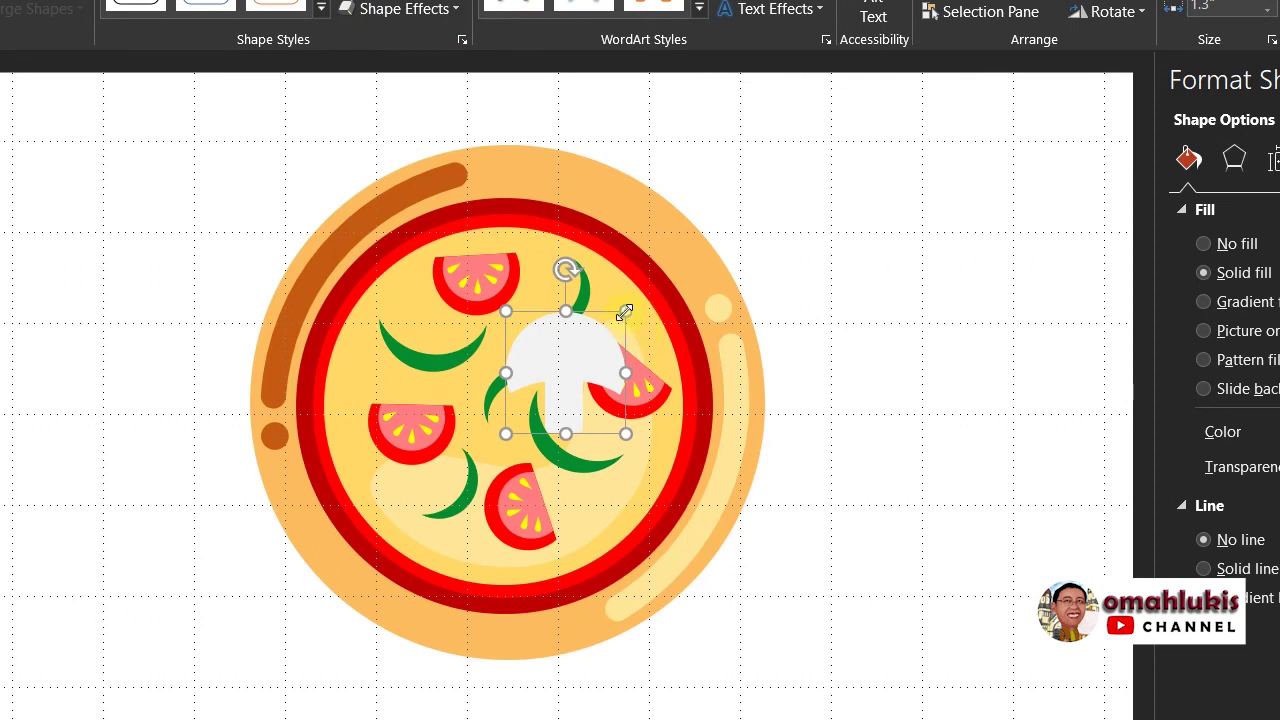
Step: Shrink the mushroom to about 0.71" and shift it up-left among the central peppers
{"action": "mouse_move", "coordinate": [624, 313]}
{"action": "left_mouse_down"}
{"action": "mouse_move", "coordinate": [581, 370]}
{"action": "mouse_move", "coordinate": [585, 355]}
{"action": "left_mouse_up"}
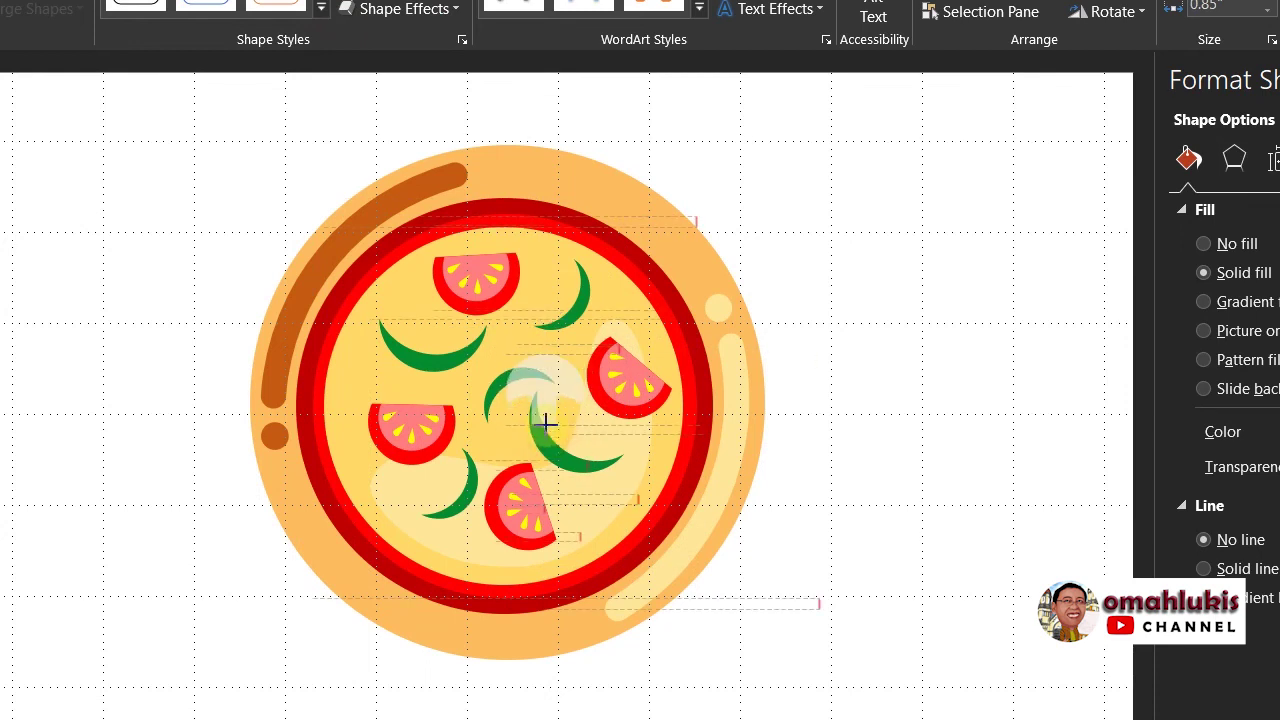
{"action": "left_click_drag", "start_coordinate": [545, 434], "coordinate": [545, 426]}
{"action": "left_click_drag", "start_coordinate": [543, 377], "coordinate": [516, 351]}
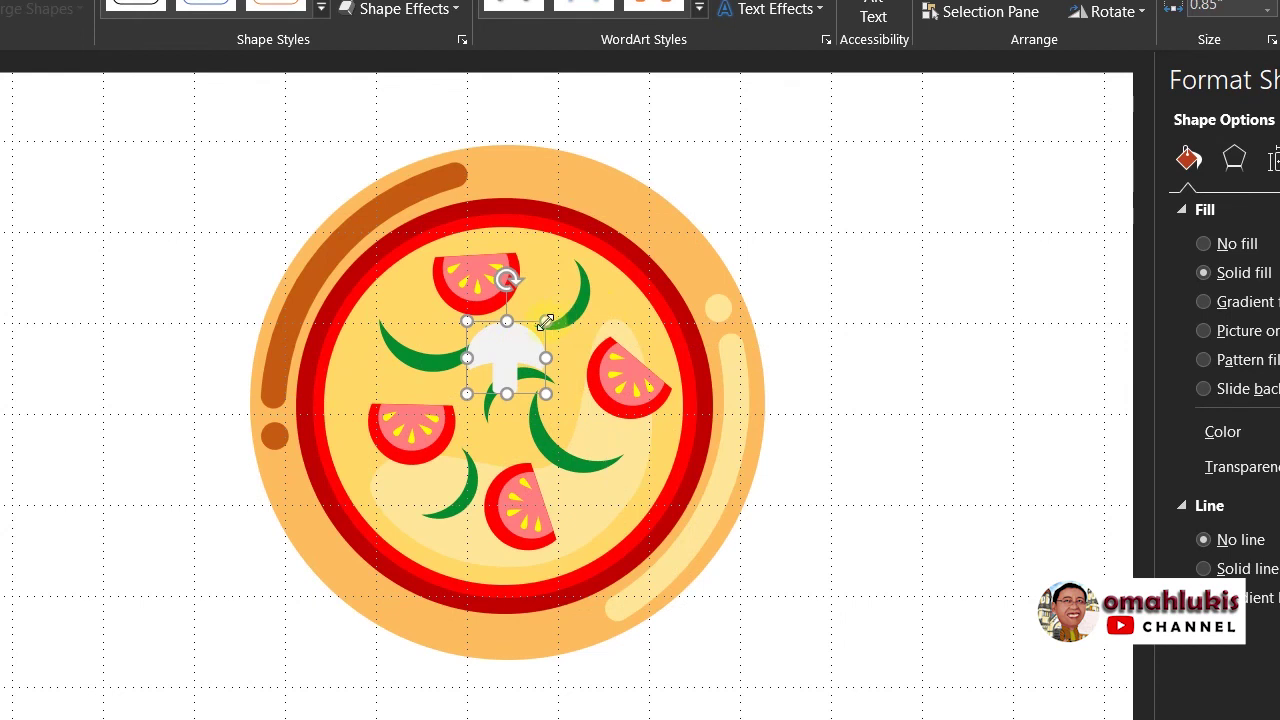
{"action": "left_click_drag", "start_coordinate": [545, 321], "coordinate": [532, 342]}
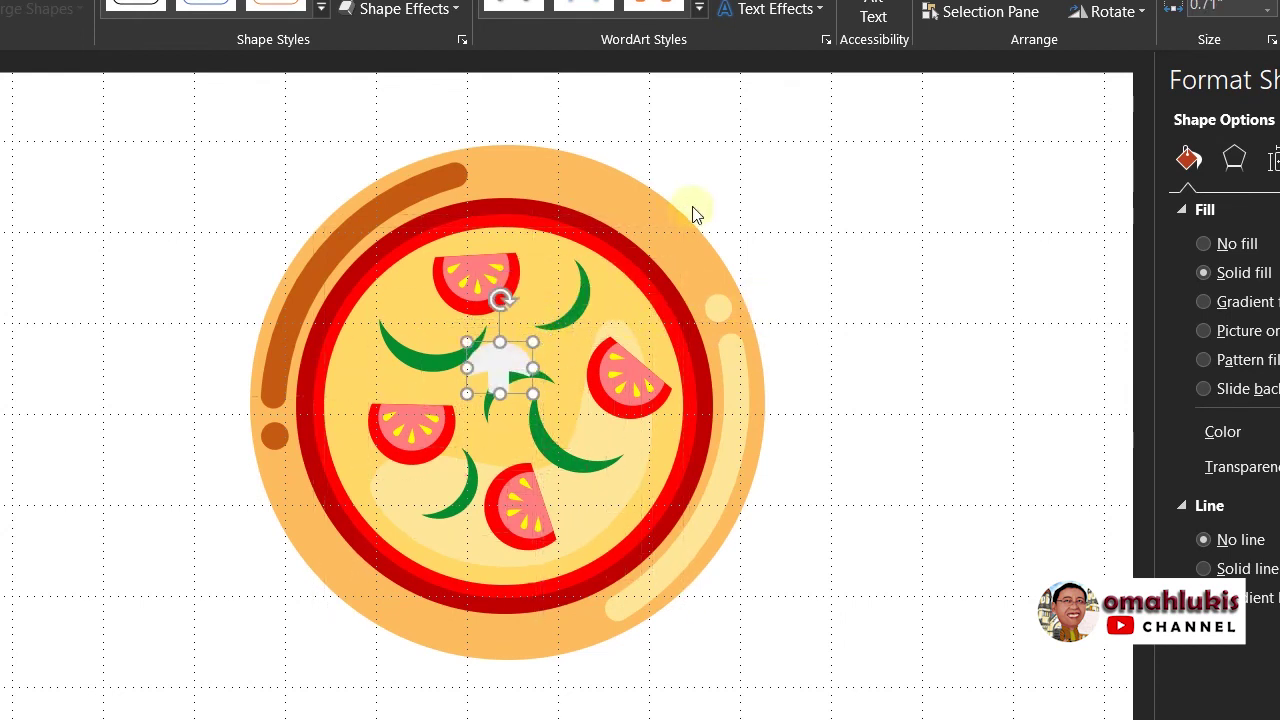
{"action": "left_click", "coordinate": [837, 177]}
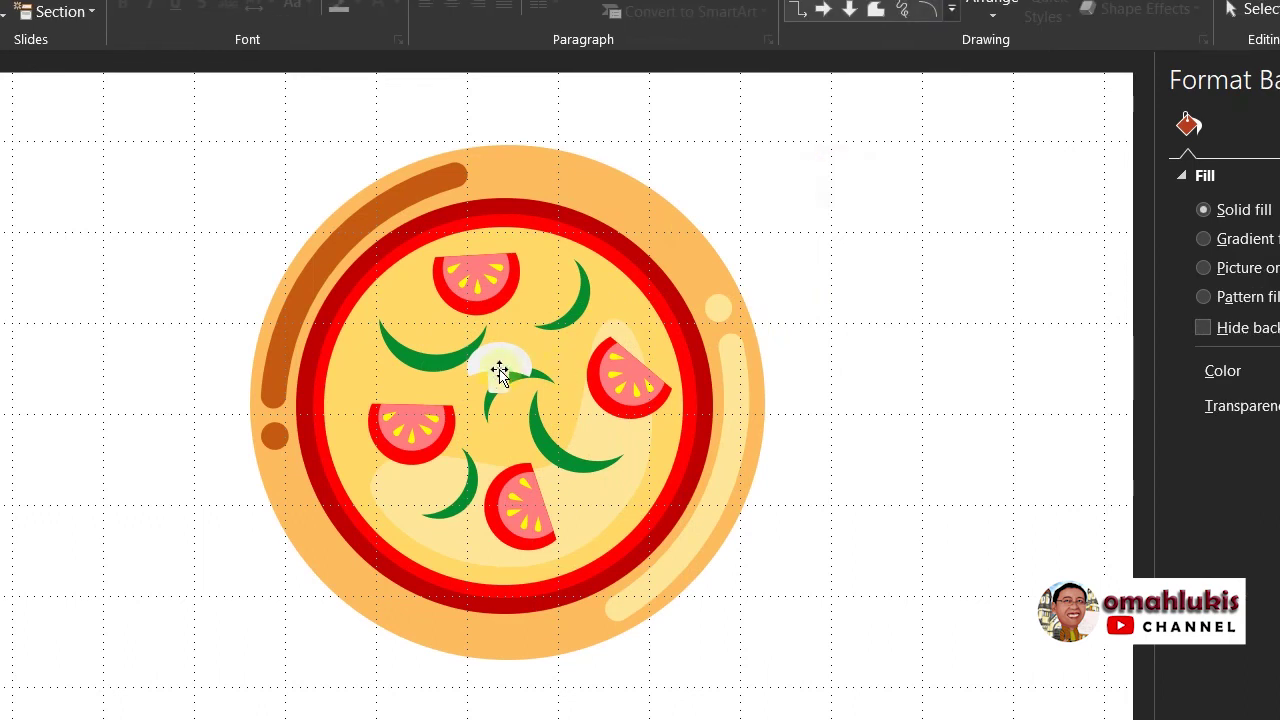
Step: Copy the mushroom onto the left tomato slice and near the pizza top, tilting each copy
{"action": "mouse_move", "coordinate": [499, 372]}
{"action": "left_mouse_down"}
{"action": "mouse_move", "coordinate": [459, 533]}
{"action": "mouse_move", "coordinate": [408, 465]}
{"action": "left_mouse_up"}
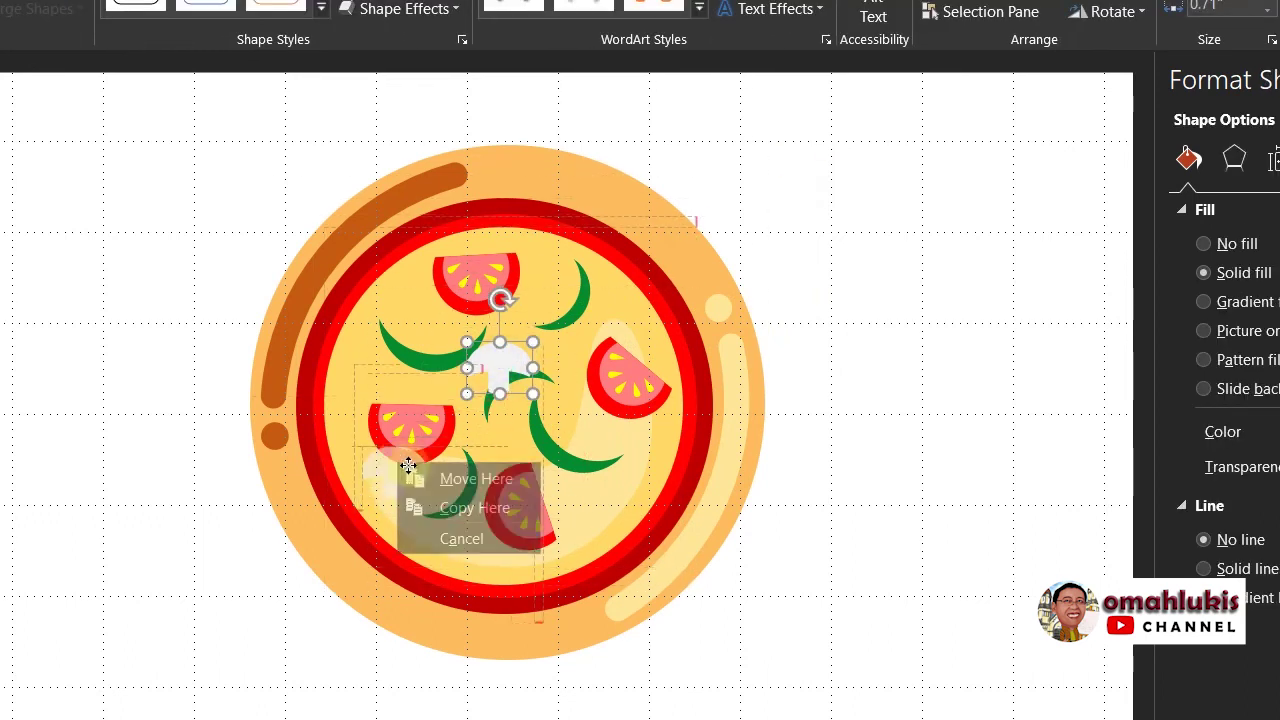
{"action": "left_click", "coordinate": [445, 508]}
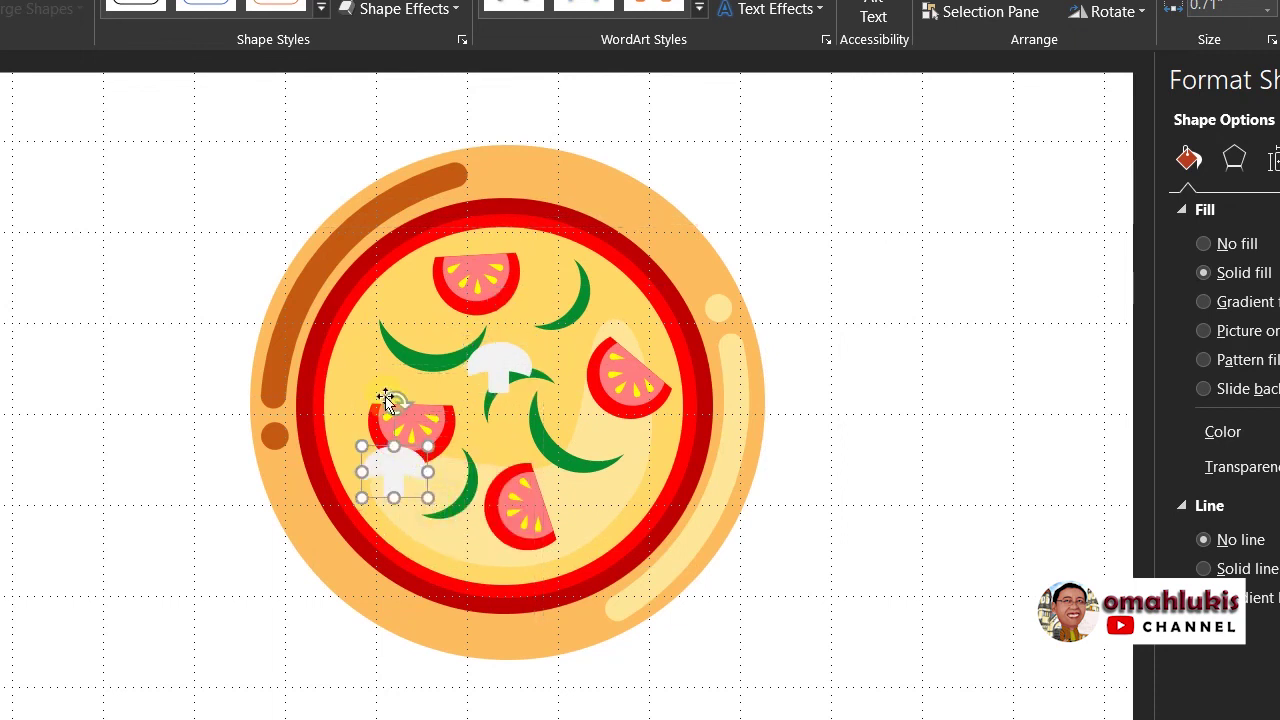
{"action": "left_click_drag", "start_coordinate": [396, 403], "coordinate": [357, 416]}
{"action": "left_click", "coordinate": [501, 360]}
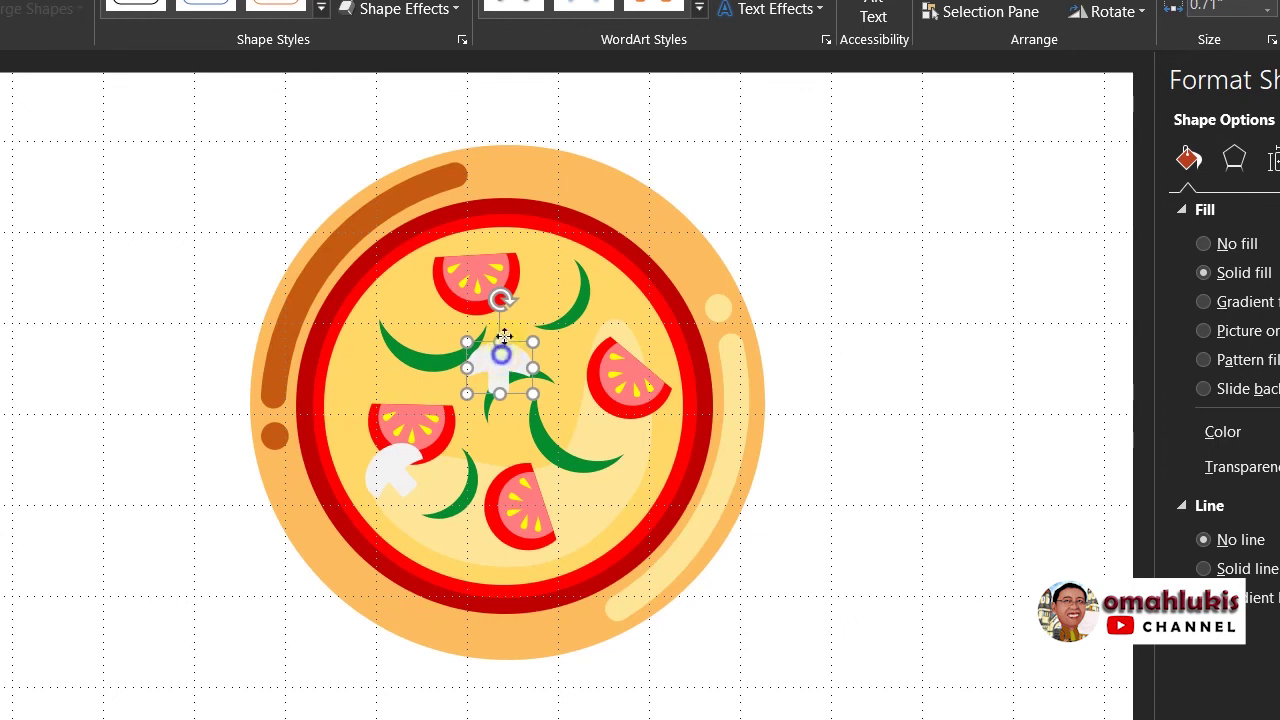
{"action": "left_click_drag", "start_coordinate": [504, 336], "coordinate": [536, 262]}
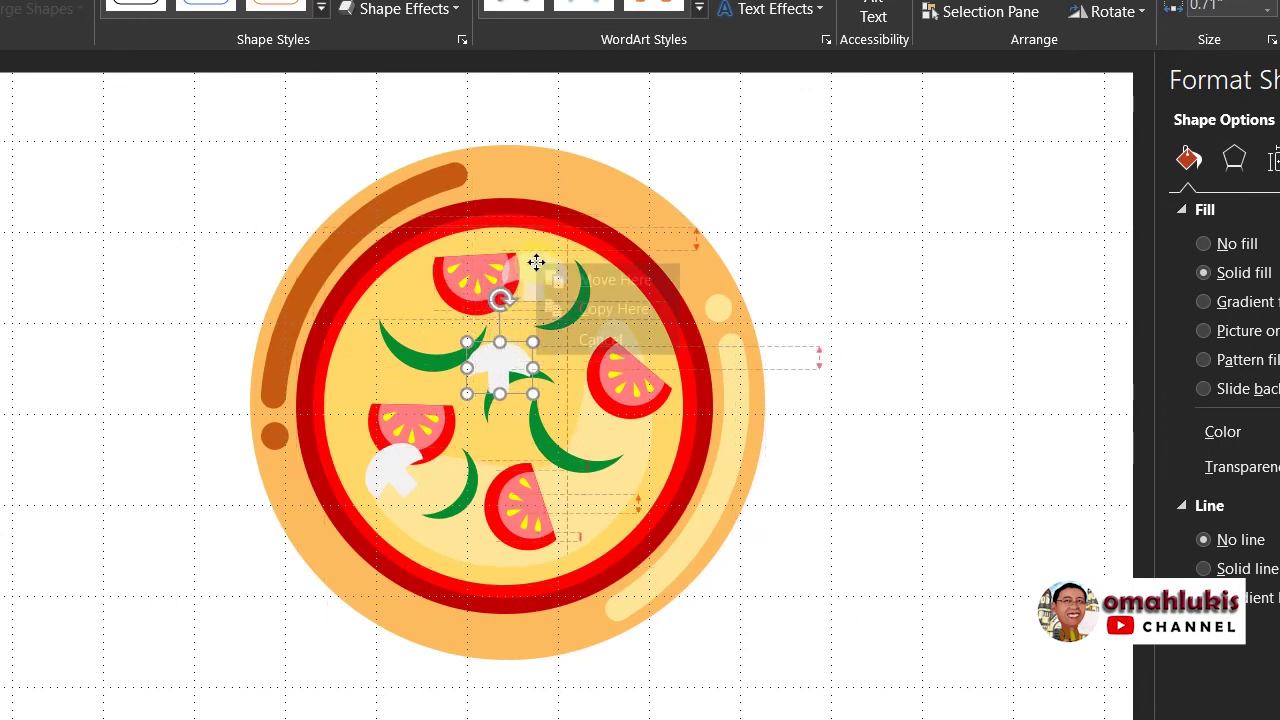
{"action": "left_click", "coordinate": [592, 310]}
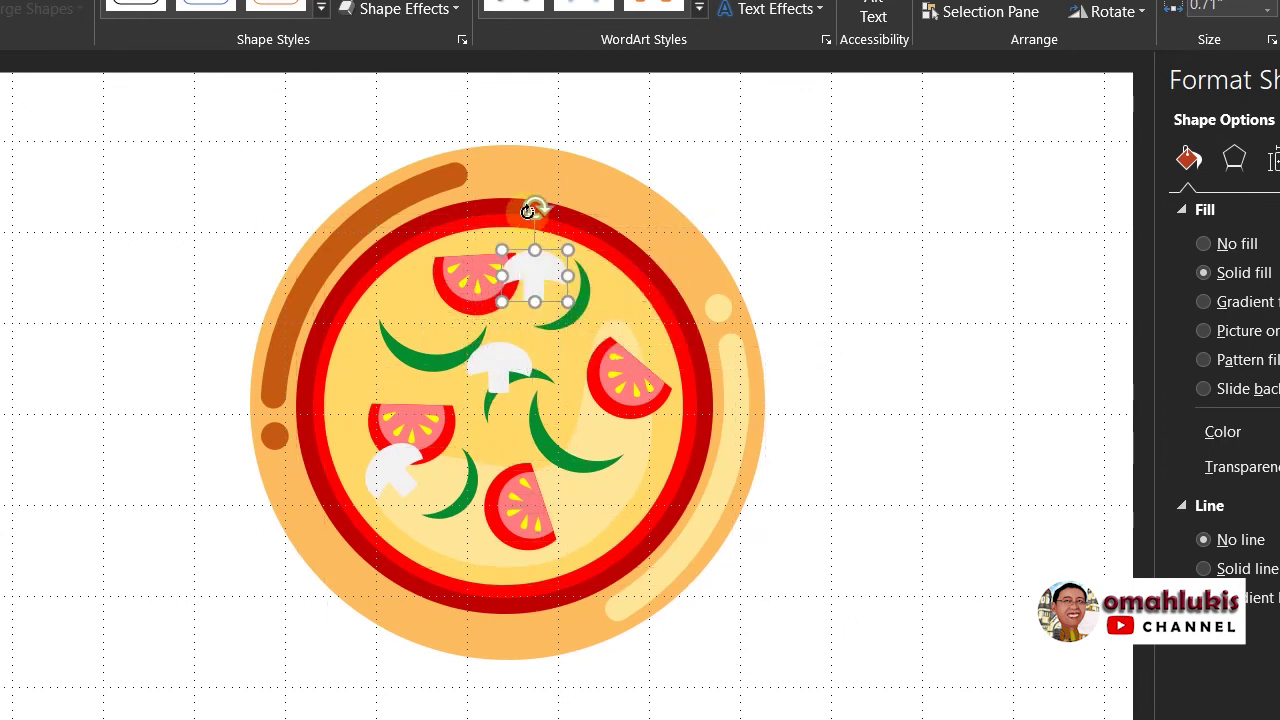
{"action": "left_click_drag", "start_coordinate": [534, 212], "coordinate": [583, 228]}
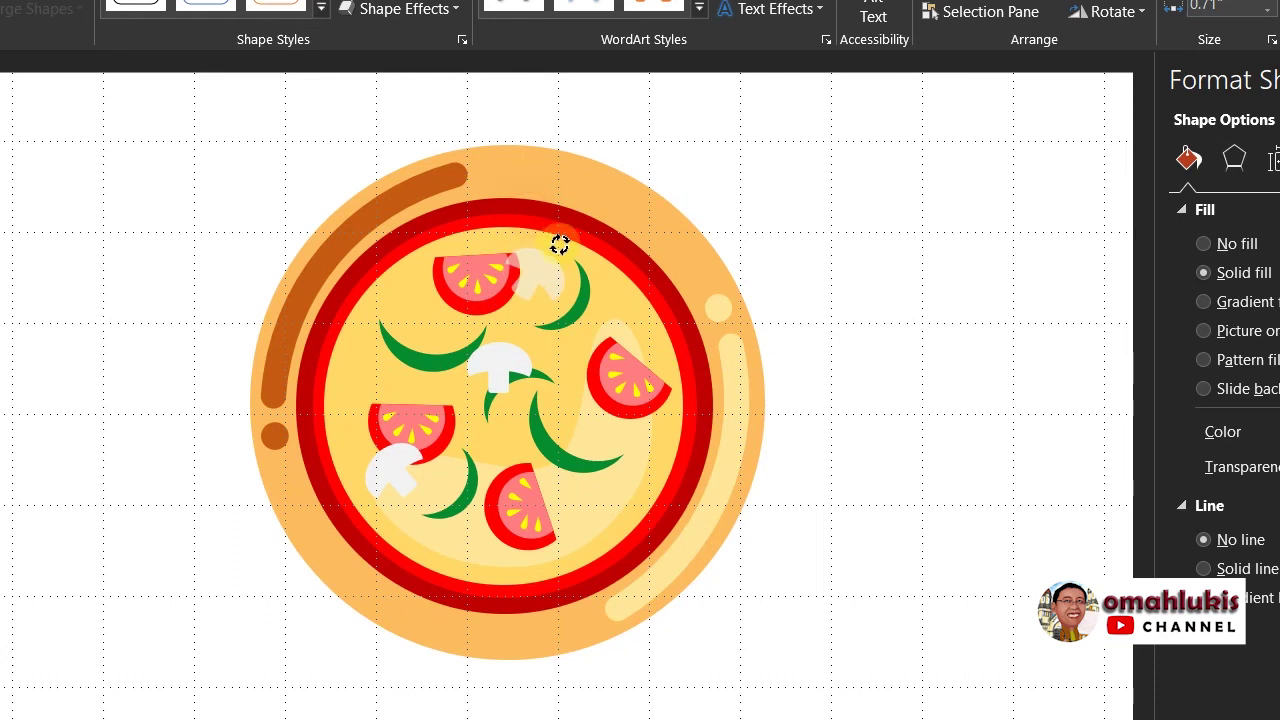
Step: Move and rotate the central mushroom, then add rotated copies at the upper left and centre
{"action": "left_click", "coordinate": [508, 366]}
{"action": "left_click_drag", "start_coordinate": [505, 362], "coordinate": [577, 431]}
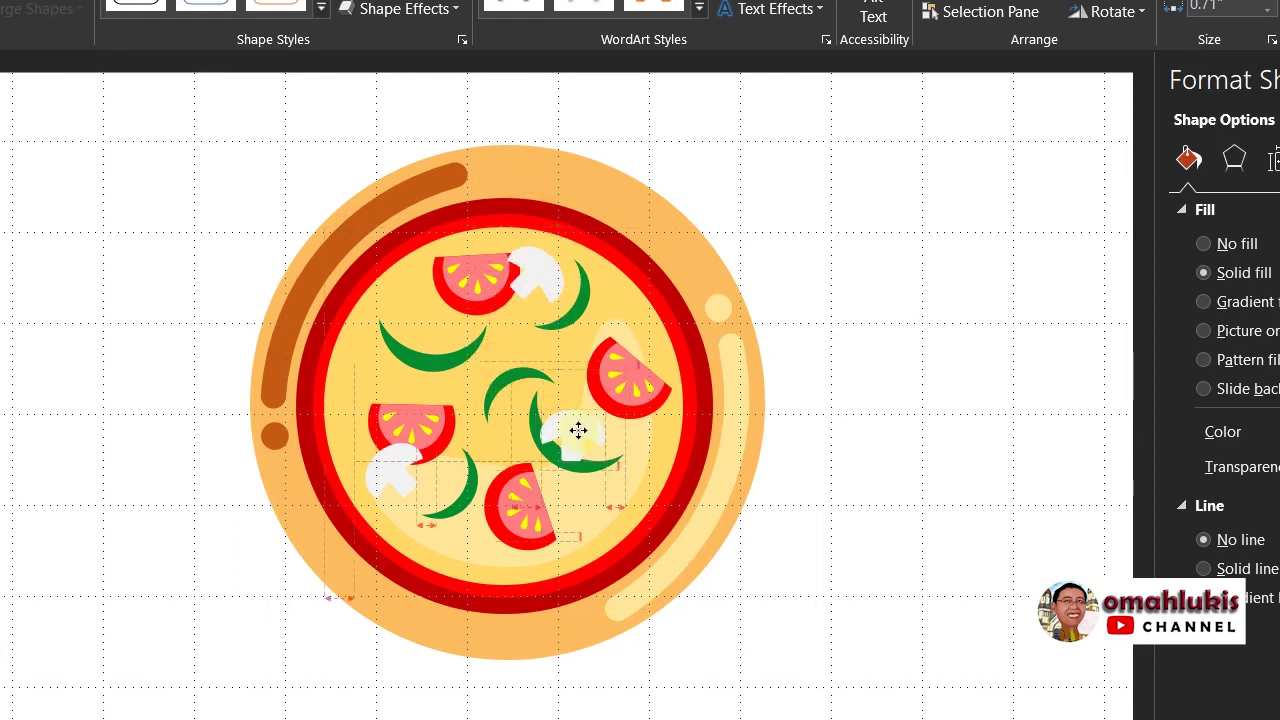
{"action": "left_click_drag", "start_coordinate": [578, 367], "coordinate": [620, 387]}
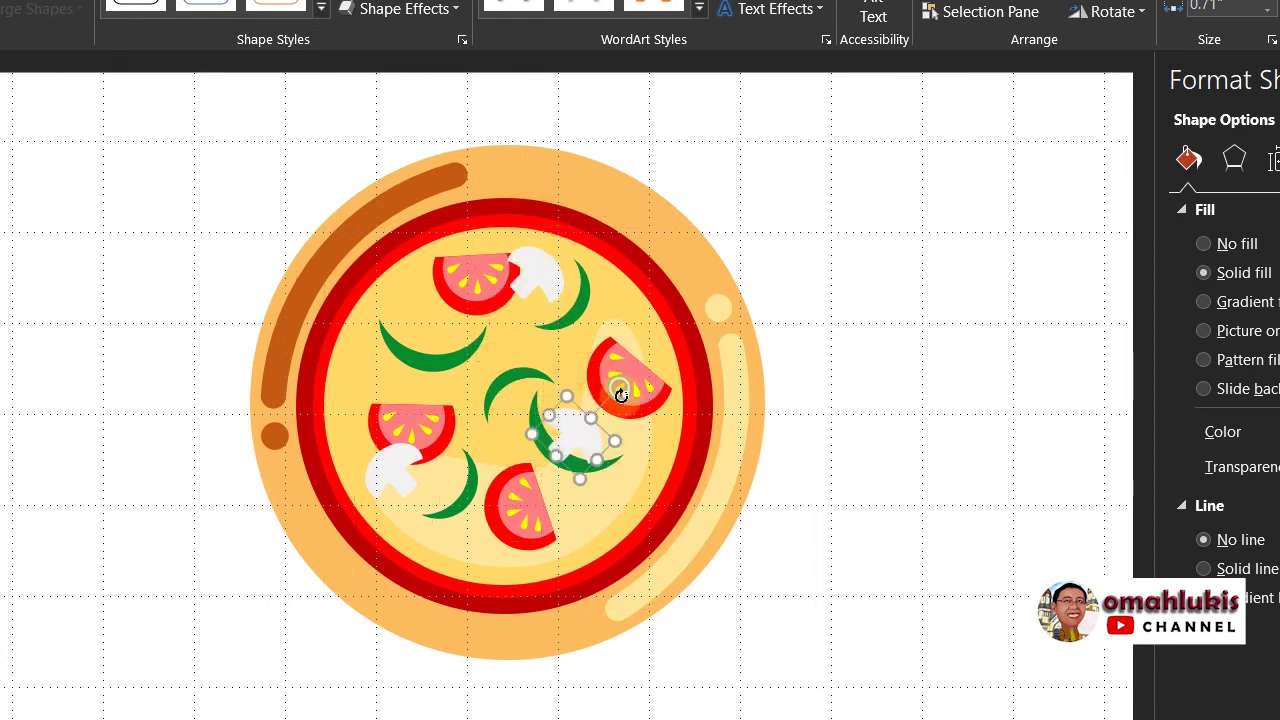
{"action": "mouse_move", "coordinate": [558, 423]}
{"action": "left_mouse_down"}
{"action": "mouse_move", "coordinate": [417, 366]}
{"action": "mouse_move", "coordinate": [423, 343]}
{"action": "left_mouse_up"}
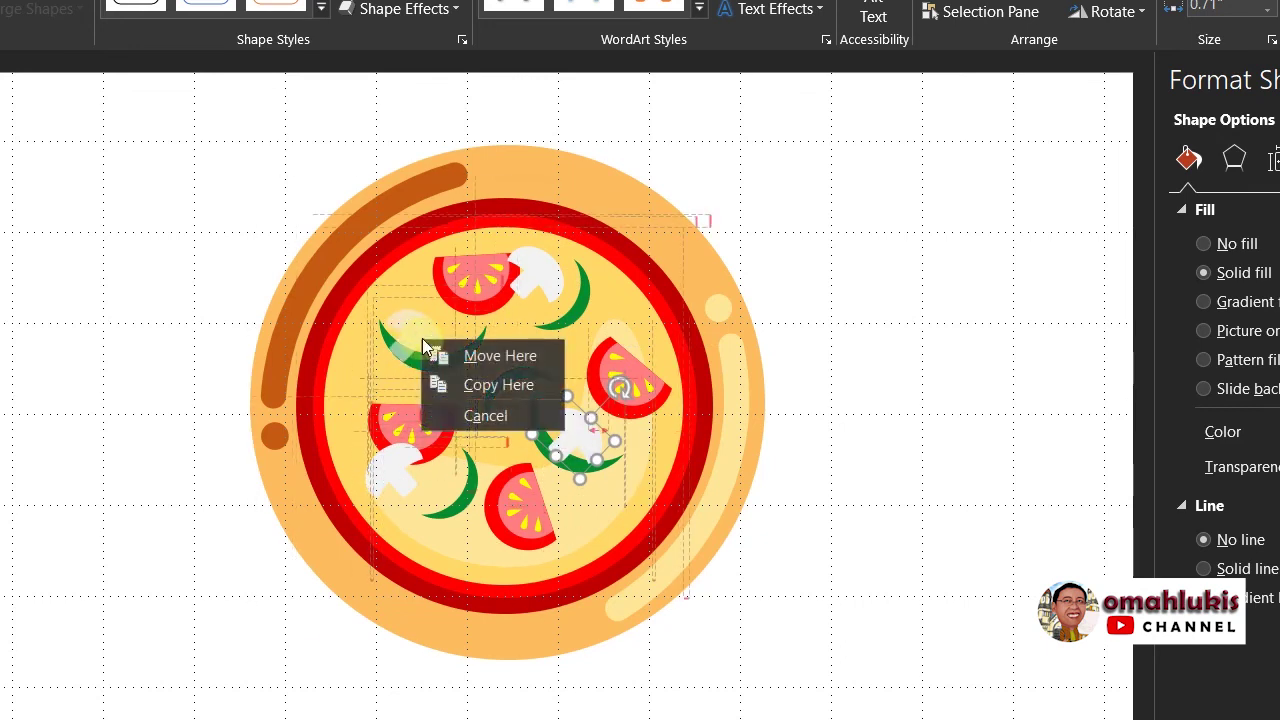
{"action": "left_click", "coordinate": [486, 388]}
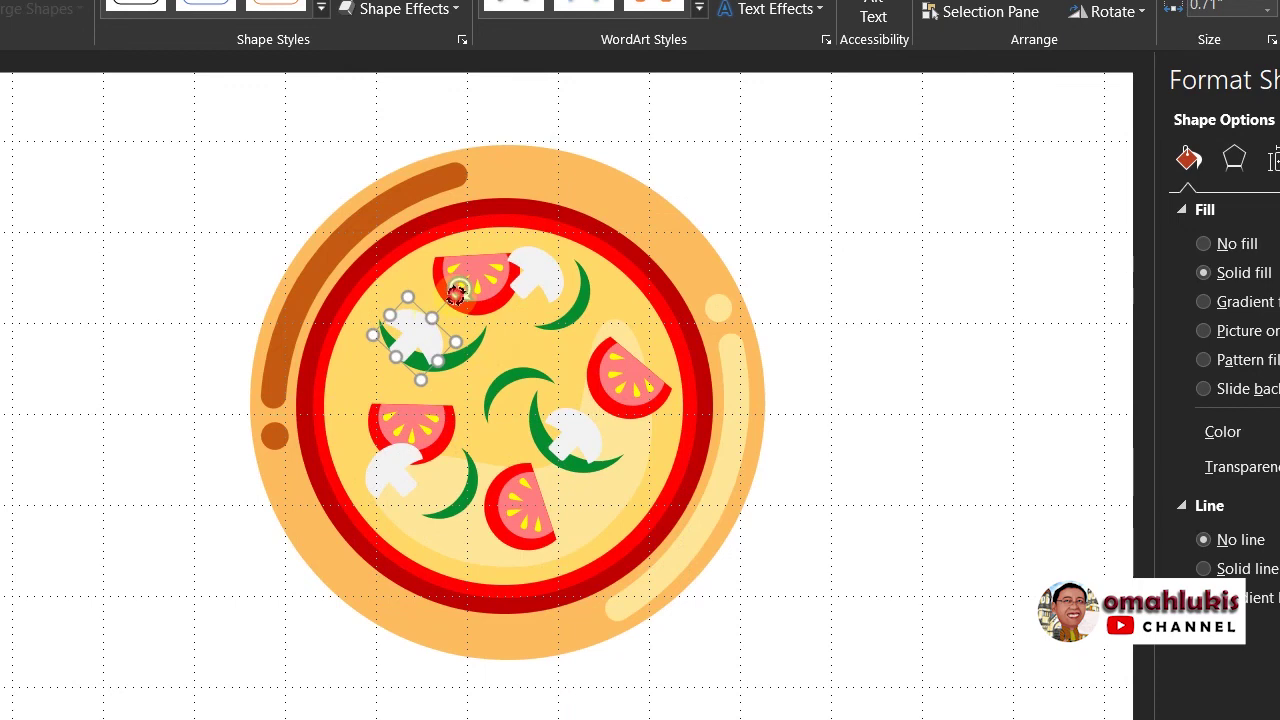
{"action": "left_click_drag", "start_coordinate": [456, 292], "coordinate": [408, 289]}
{"action": "left_click", "coordinate": [579, 438]}
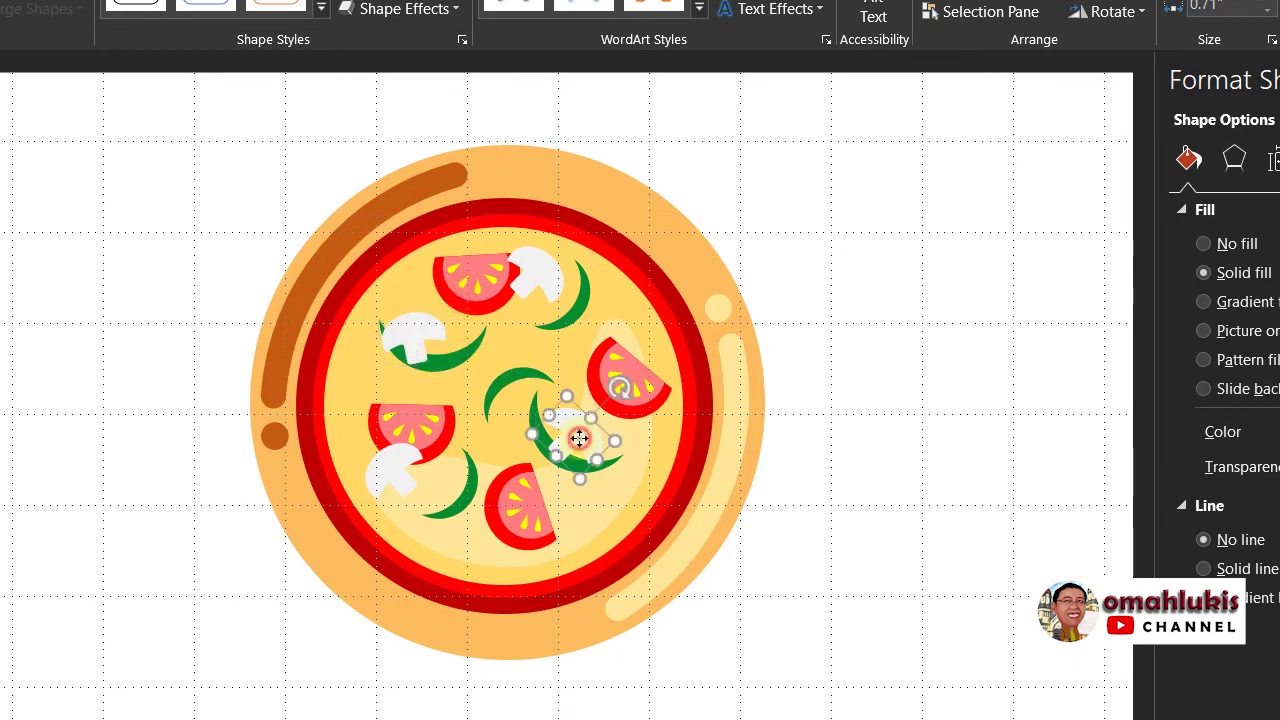
{"action": "mouse_move", "coordinate": [579, 438]}
{"action": "left_mouse_down"}
{"action": "mouse_move", "coordinate": [620, 478]}
{"action": "mouse_move", "coordinate": [555, 455]}
{"action": "left_mouse_up"}
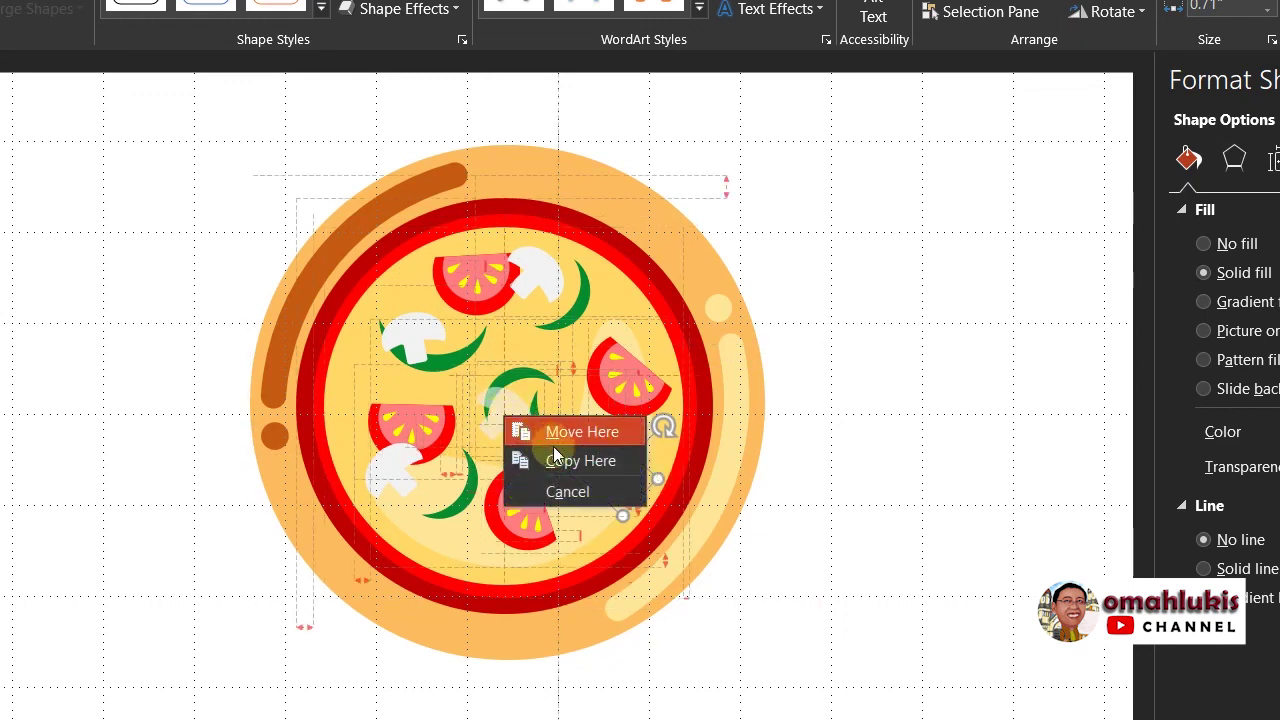
{"action": "left_click", "coordinate": [558, 460]}
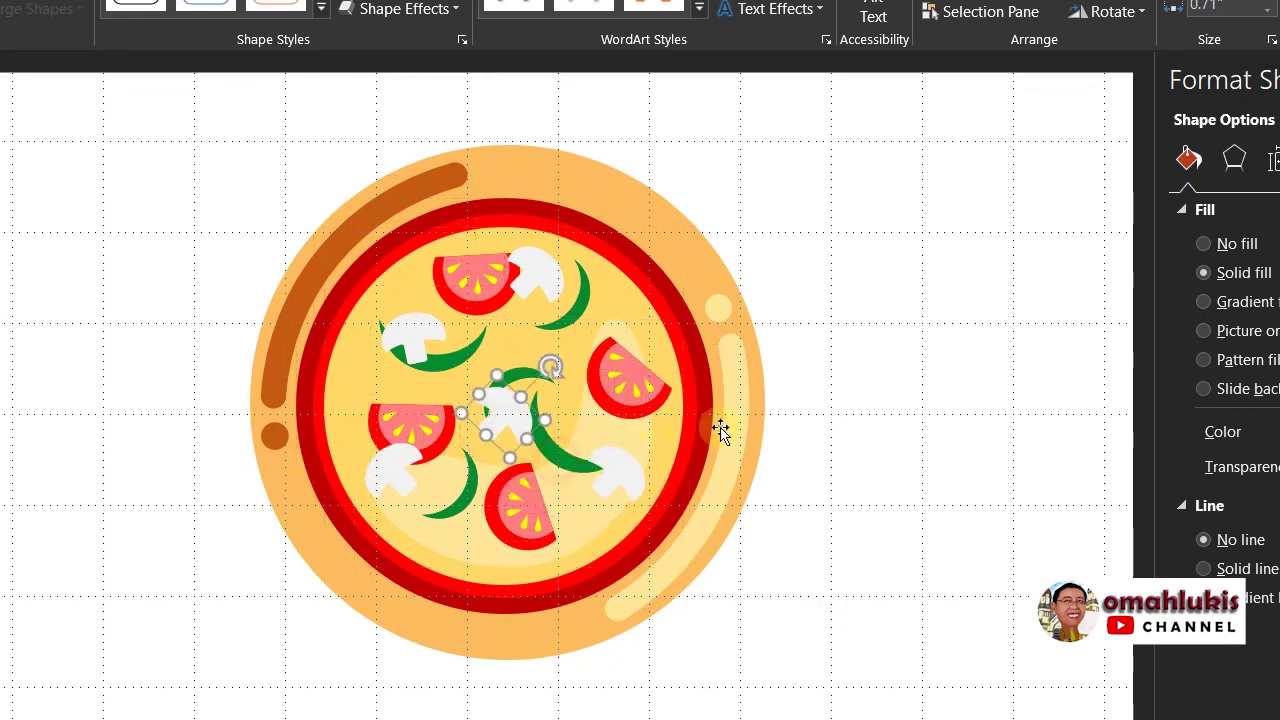
{"action": "left_click", "coordinate": [986, 362]}
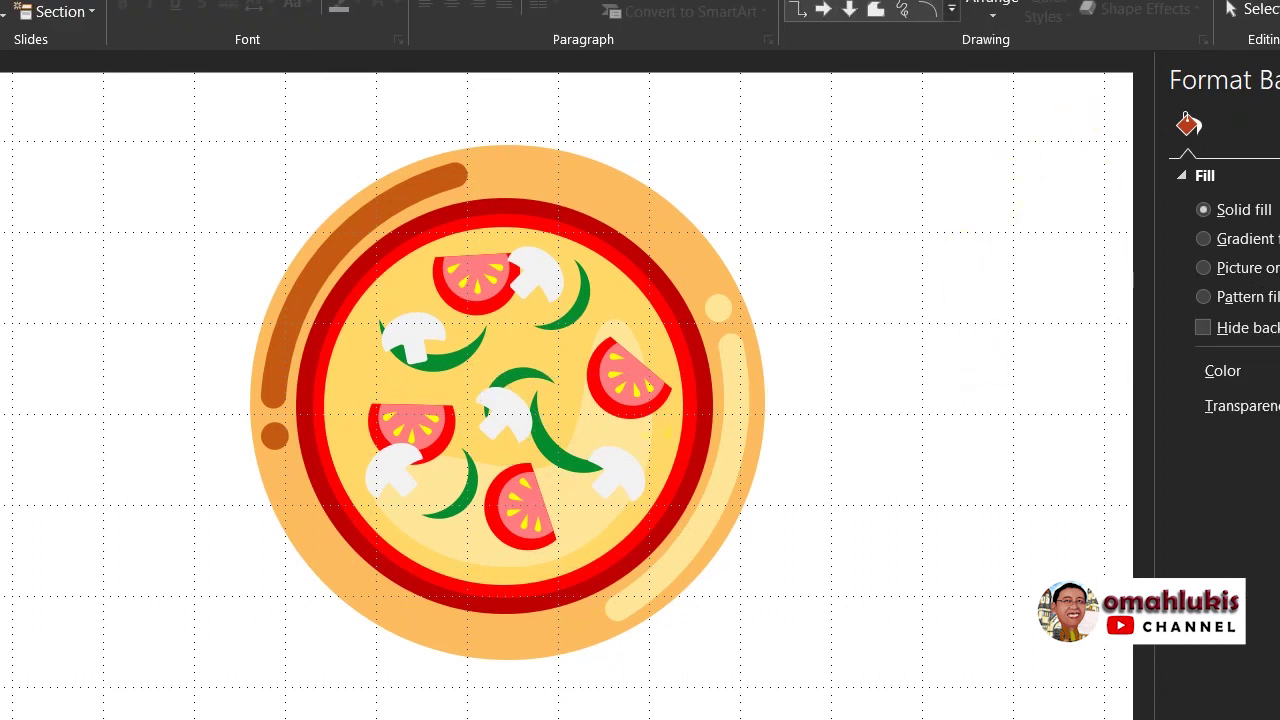
Step: Draw a small black circle, about 0.3" wide, and place it above the right tomato slice
{"action": "key", "text": "alt+n"}
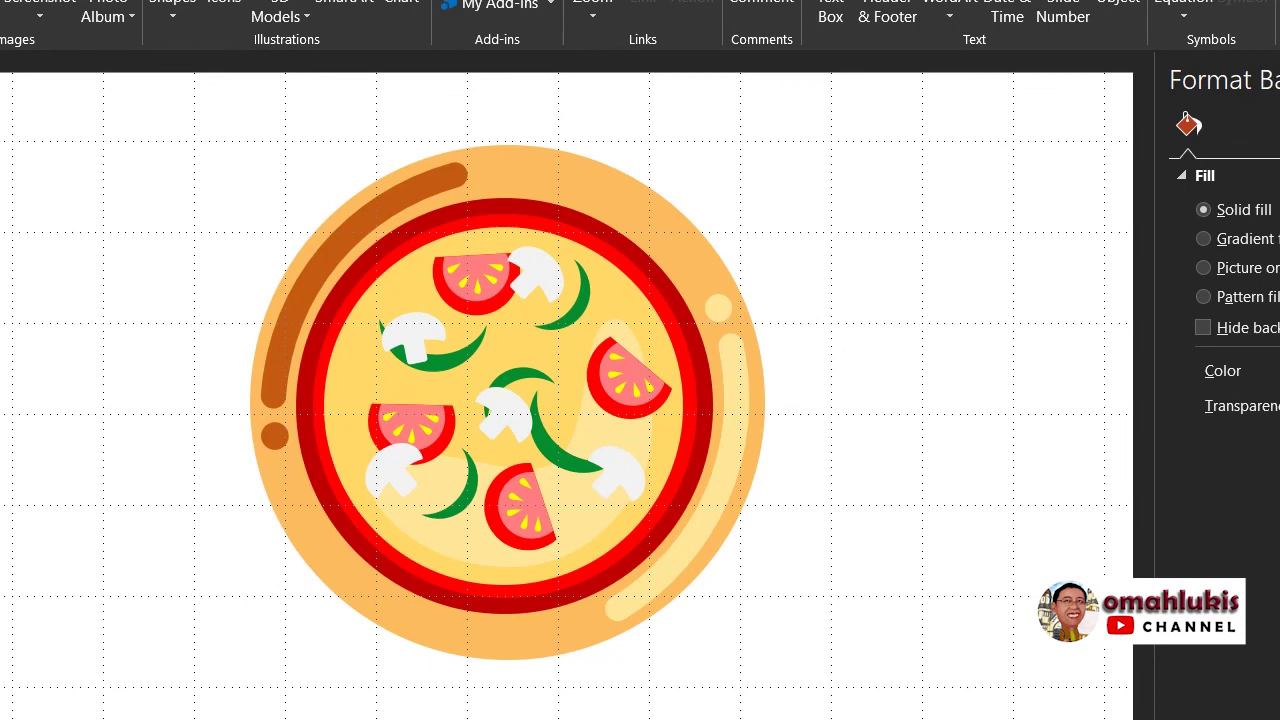
{"action": "left_click", "coordinate": [172, 12]}
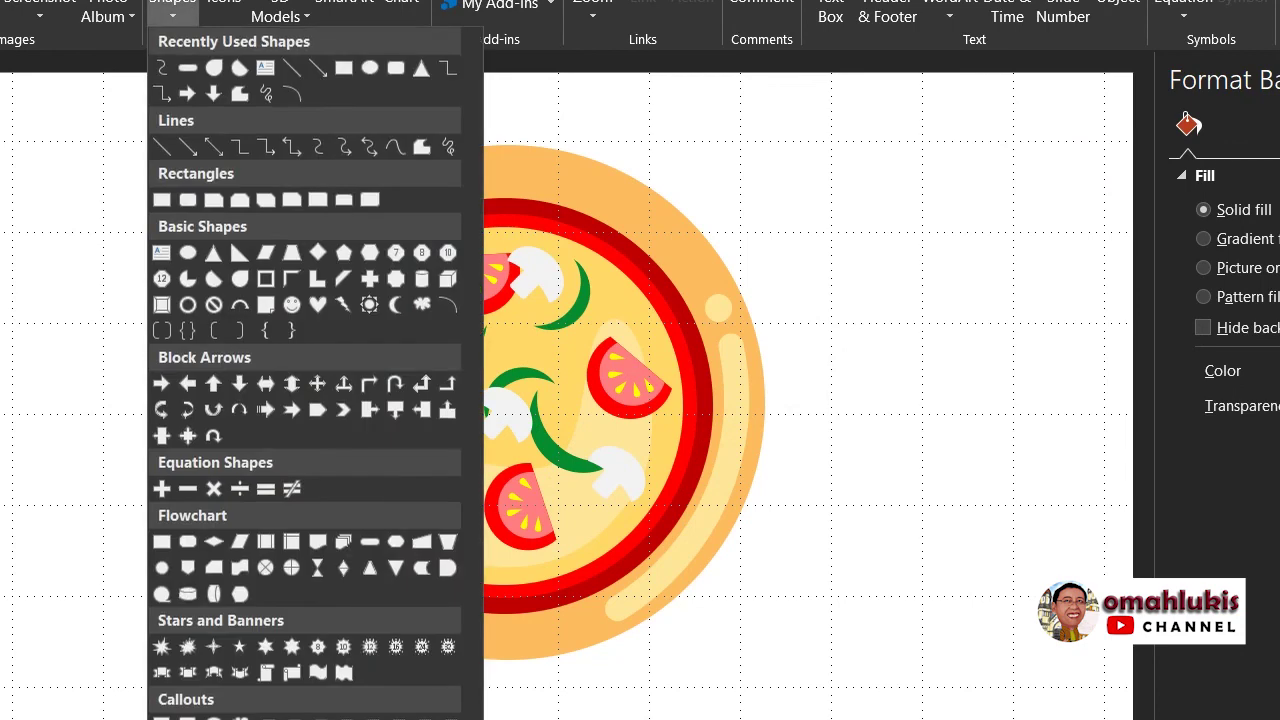
{"action": "left_click", "coordinate": [368, 68]}
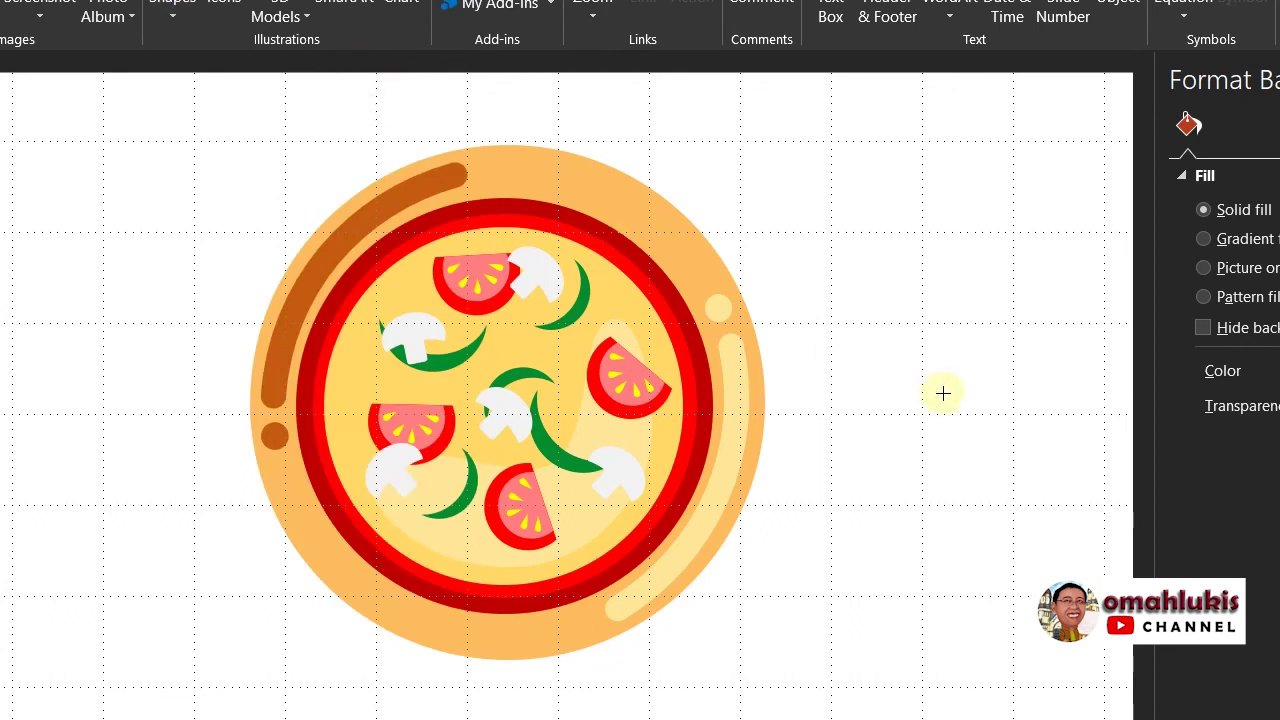
{"action": "left_click_drag", "start_coordinate": [943, 393], "coordinate": [966, 424]}
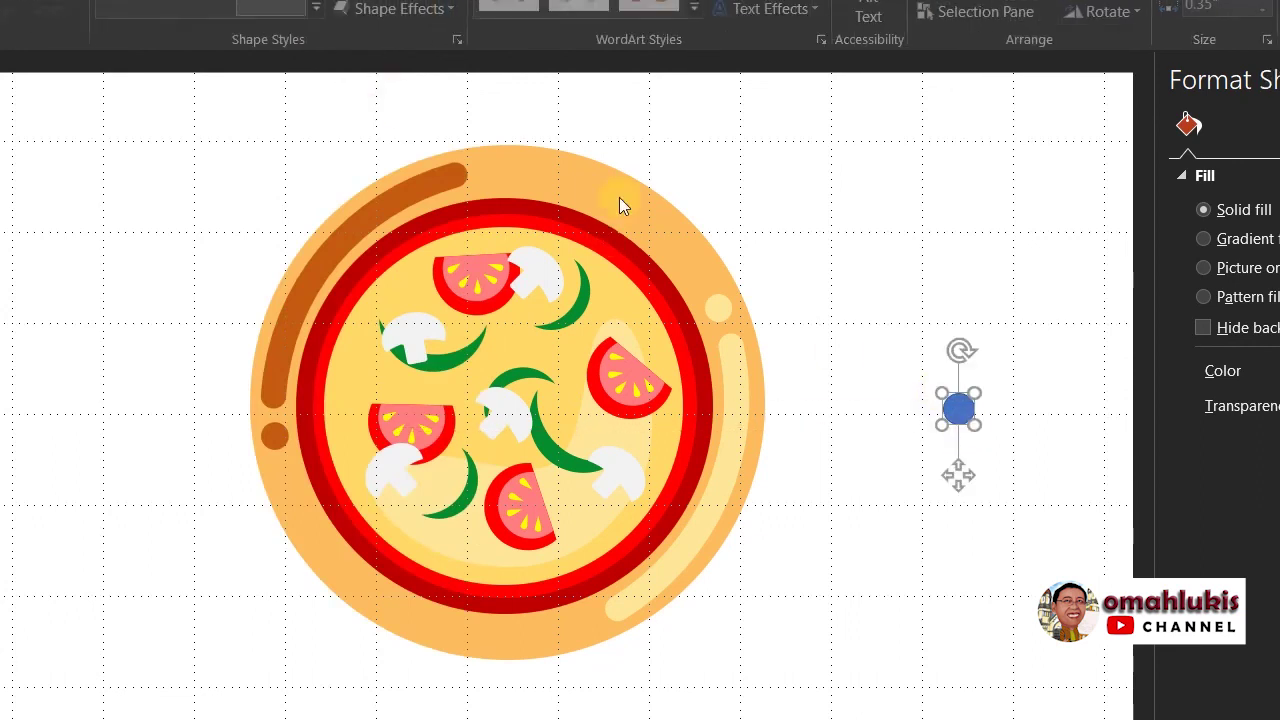
{"action": "left_click", "coordinate": [370, 3]}
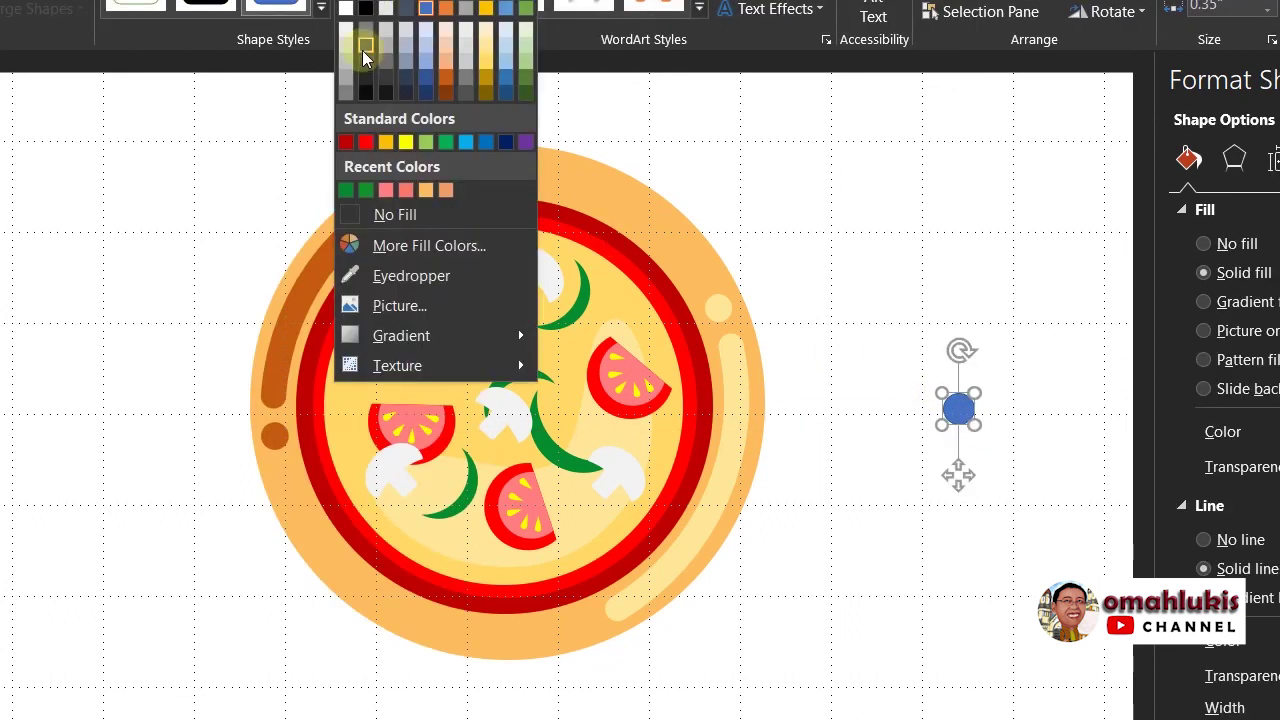
{"action": "left_click", "coordinate": [366, 86]}
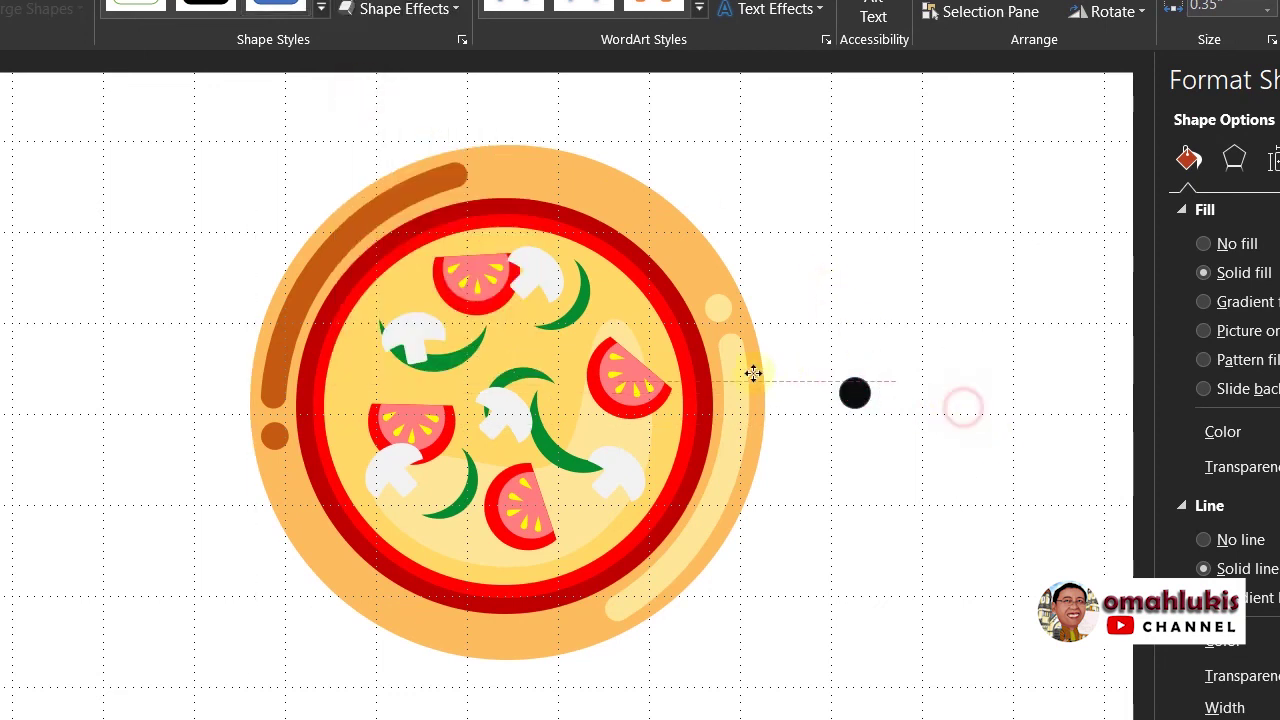
{"action": "mouse_move", "coordinate": [962, 408]}
{"action": "left_mouse_down"}
{"action": "mouse_move", "coordinate": [615, 303]}
{"action": "mouse_move", "coordinate": [625, 292]}
{"action": "left_mouse_up"}
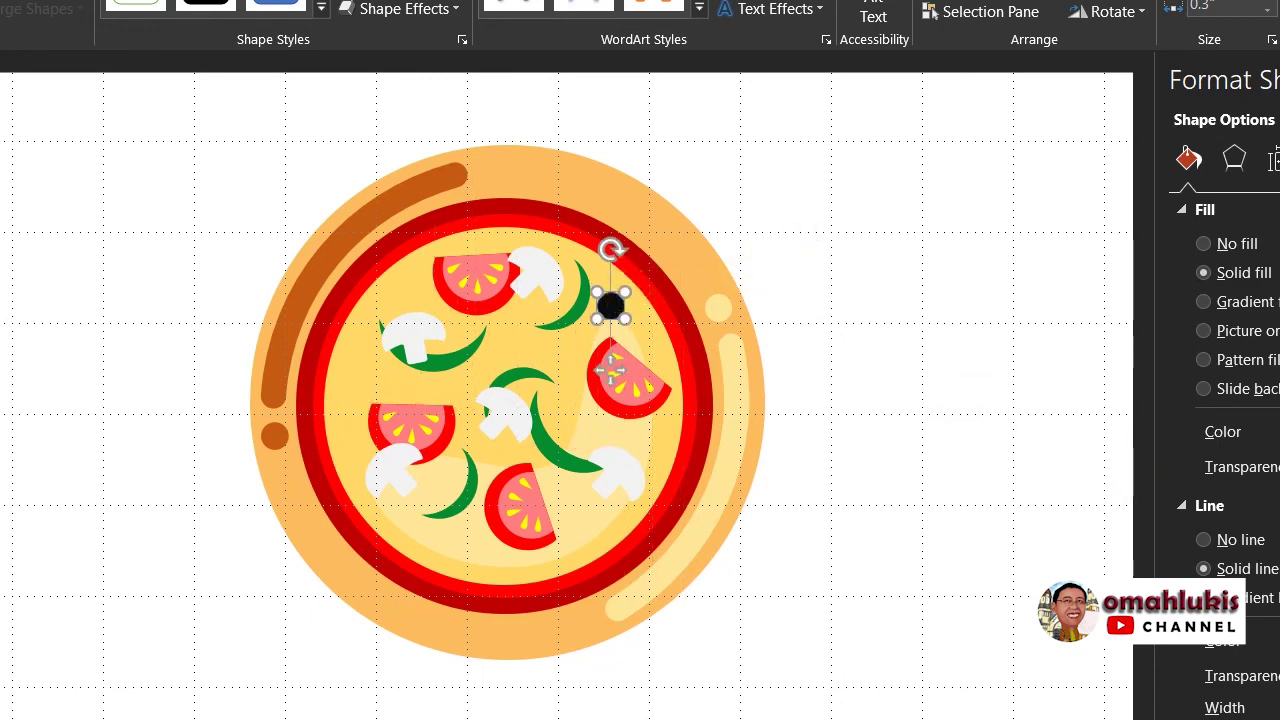
Step: Copy the black olive dot to the lower-left and lower-right areas of the pizza
{"action": "scroll", "coordinate": [609, 370], "scroll_direction": "up", "scroll_amount": 2, "text": "ctrl"}
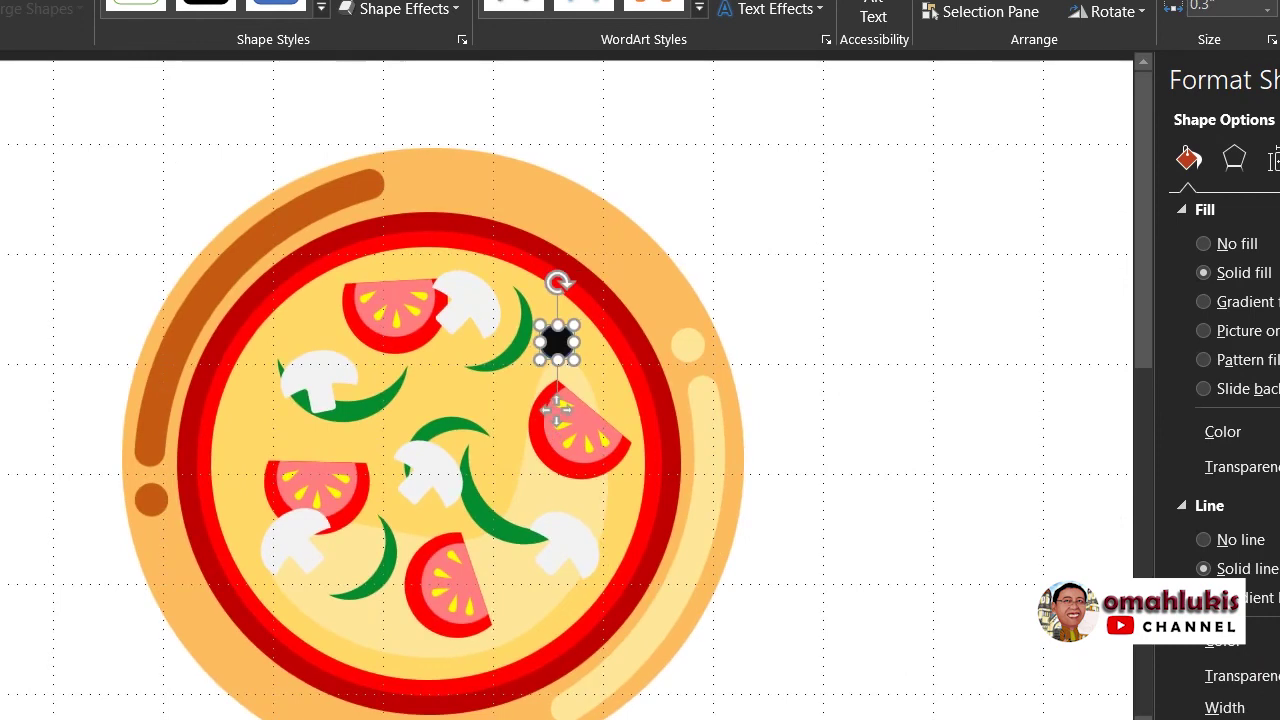
{"action": "left_click", "coordinate": [649, 150]}
{"action": "left_click", "coordinate": [556, 342]}
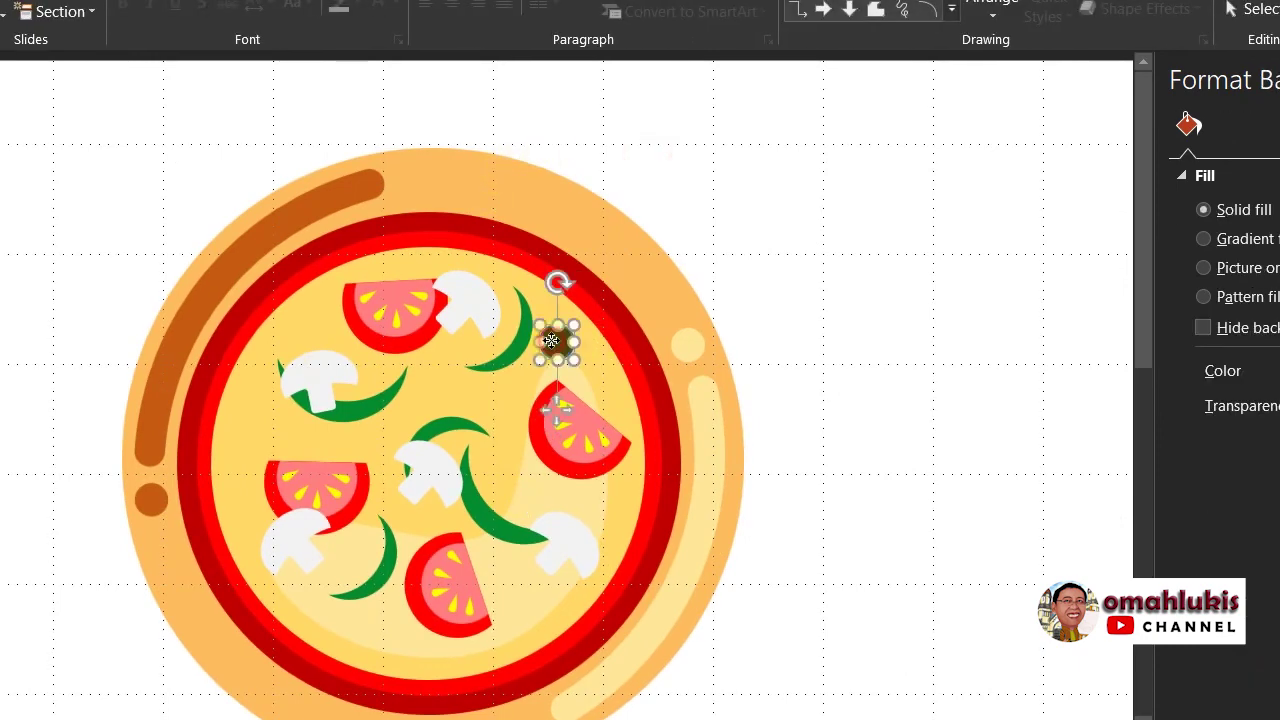
{"action": "left_click_drag", "start_coordinate": [551, 341], "coordinate": [398, 376]}
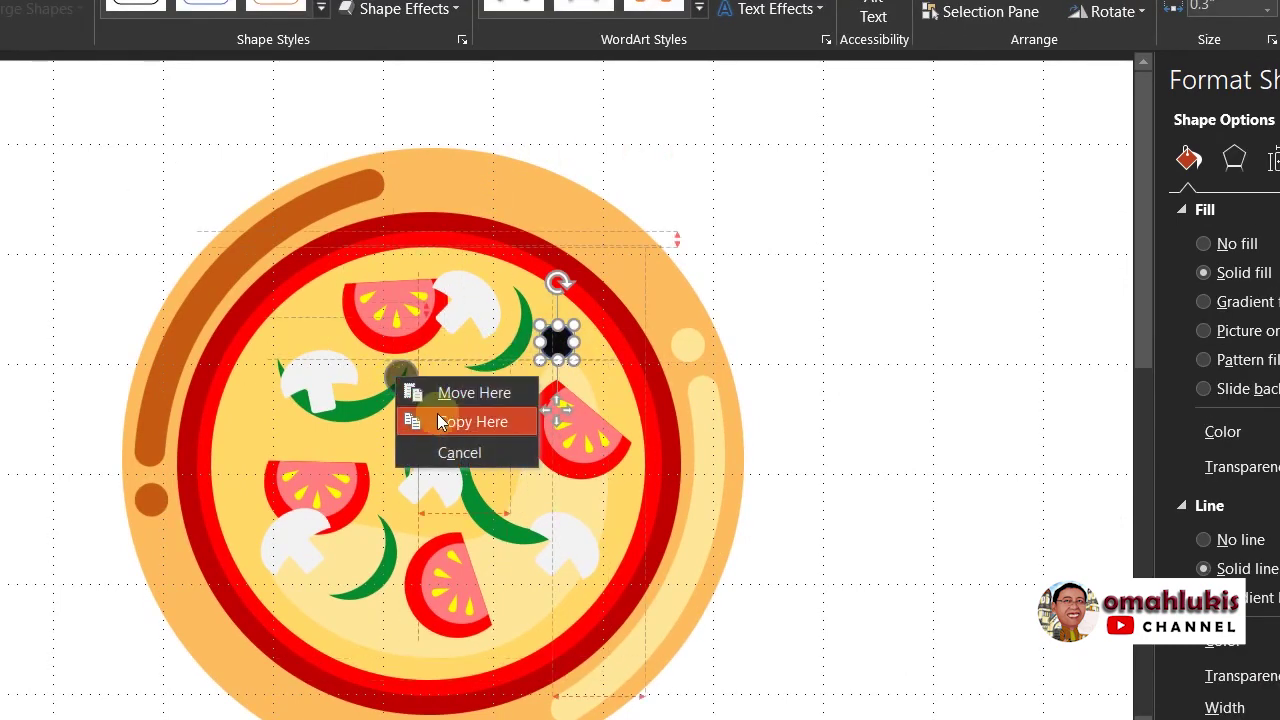
{"action": "left_click", "coordinate": [441, 422]}
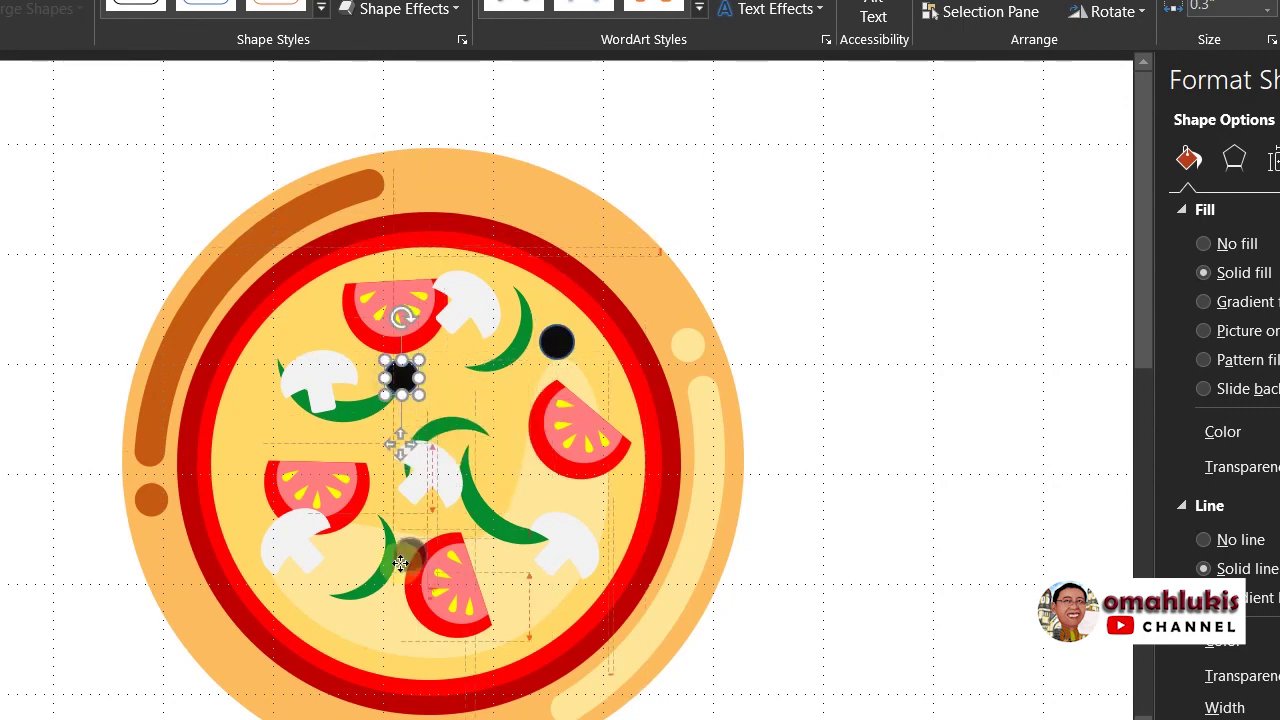
{"action": "mouse_move", "coordinate": [397, 378]}
{"action": "left_mouse_down"}
{"action": "mouse_move", "coordinate": [377, 558]}
{"action": "mouse_move", "coordinate": [528, 590]}
{"action": "left_mouse_up"}
{"action": "left_click", "coordinate": [428, 602]}
{"action": "left_click", "coordinate": [571, 628]}
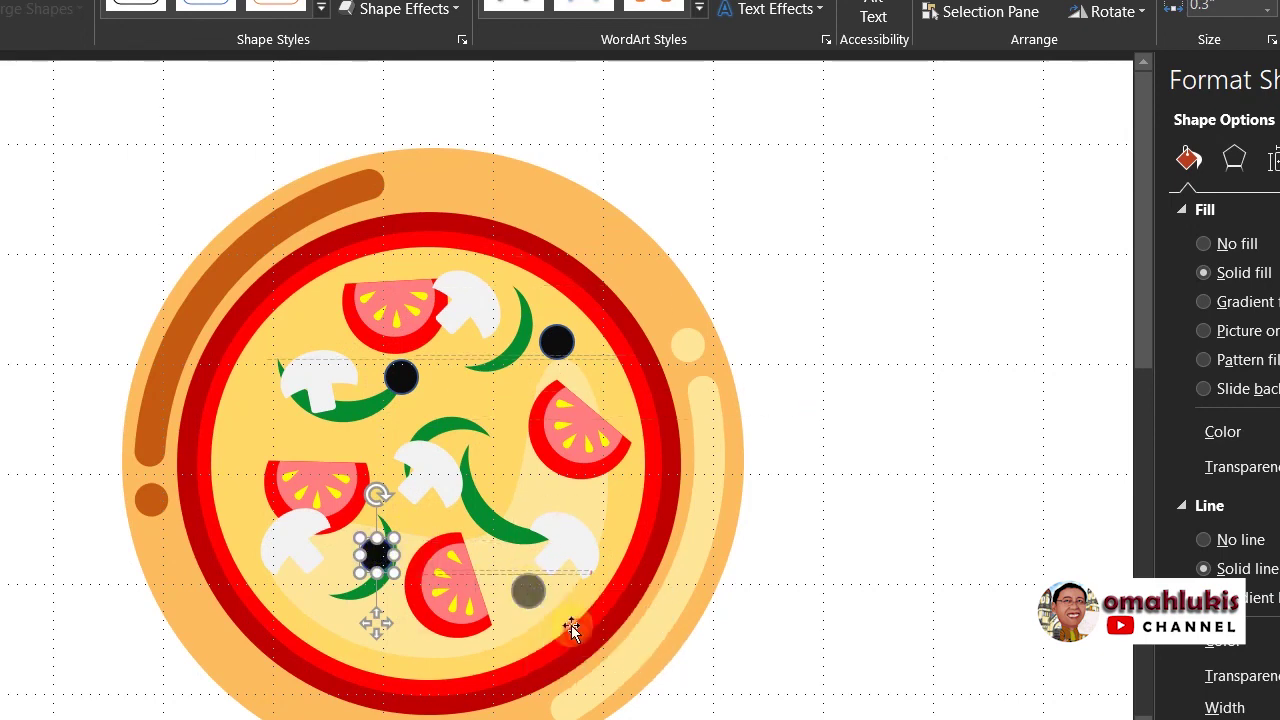
Step: Add more olive copies on the pizza's left side, lower left and centre
{"action": "left_click", "coordinate": [524, 592]}
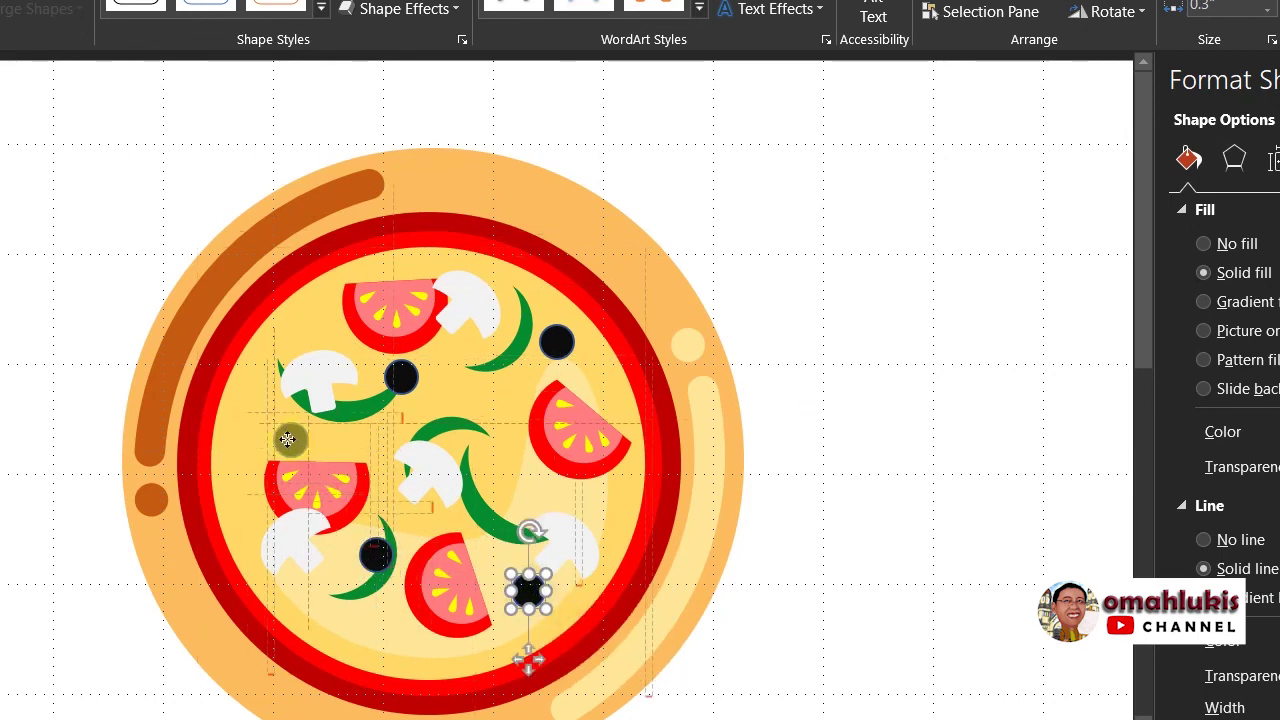
{"action": "mouse_move", "coordinate": [528, 590]}
{"action": "left_mouse_down"}
{"action": "mouse_move", "coordinate": [264, 428]}
{"action": "mouse_move", "coordinate": [314, 550]}
{"action": "left_mouse_up"}
{"action": "left_click", "coordinate": [312, 476]}
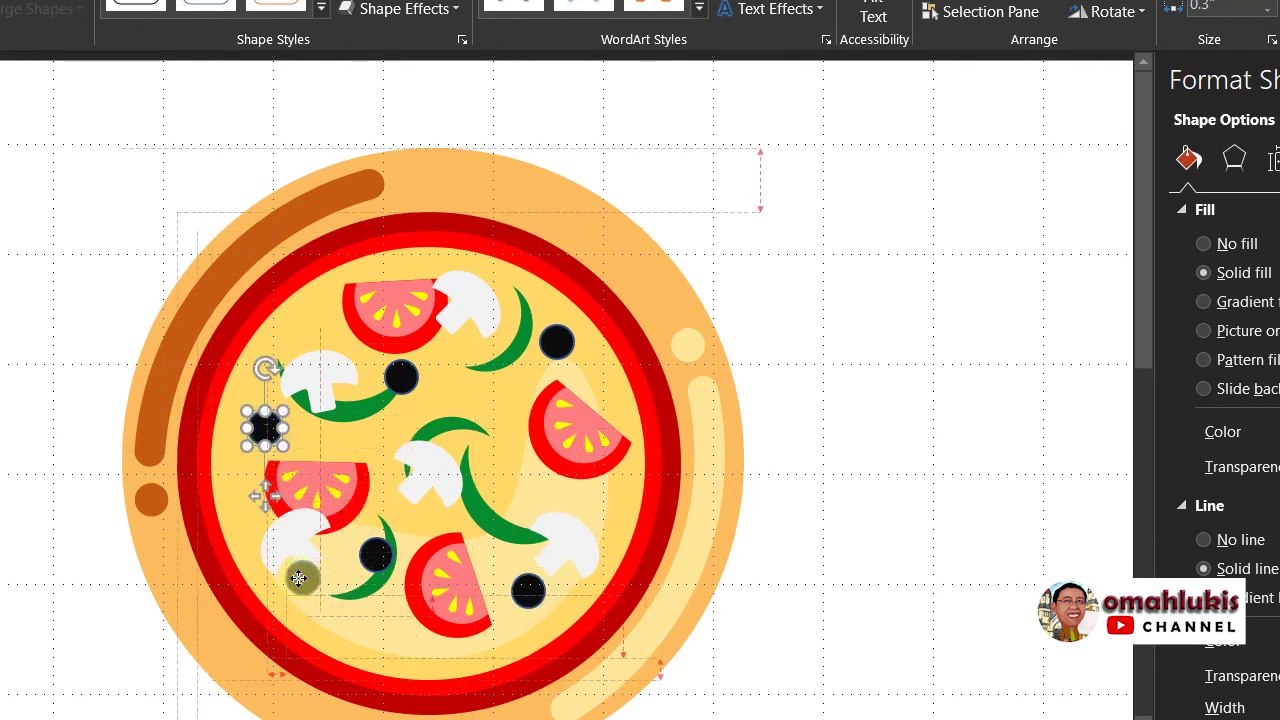
{"action": "left_click", "coordinate": [358, 622]}
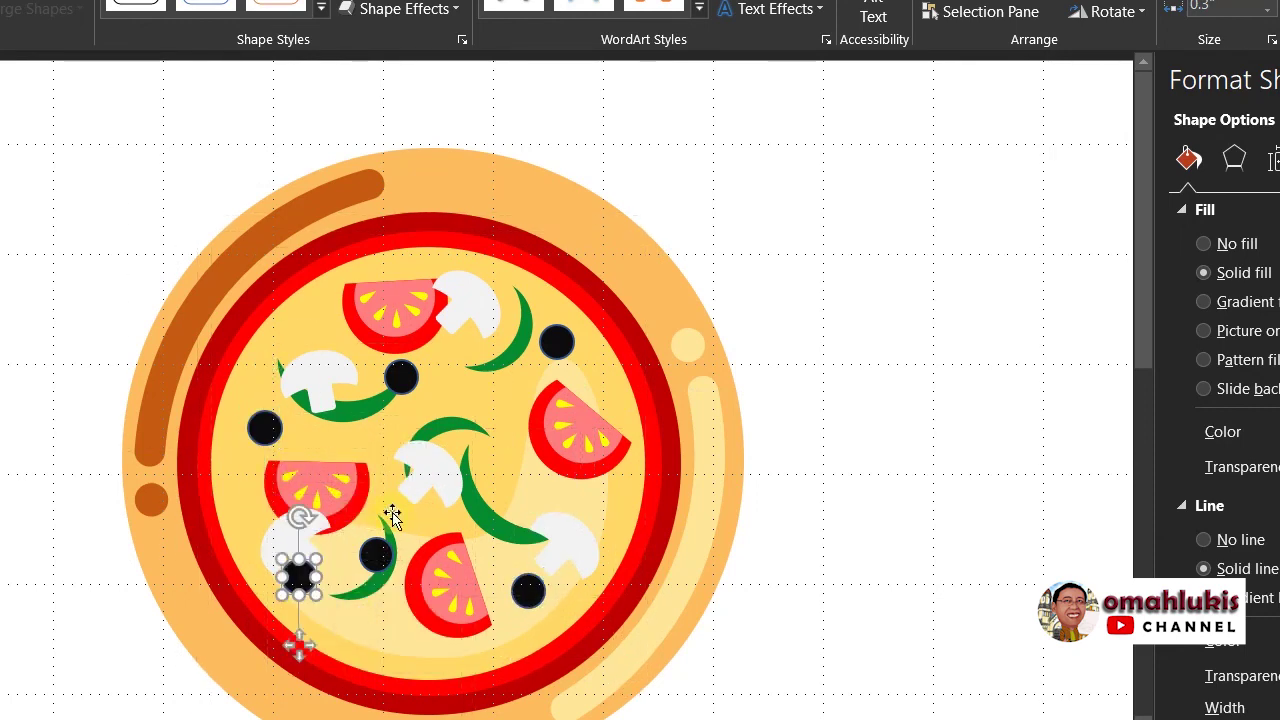
{"action": "left_click", "coordinate": [308, 576]}
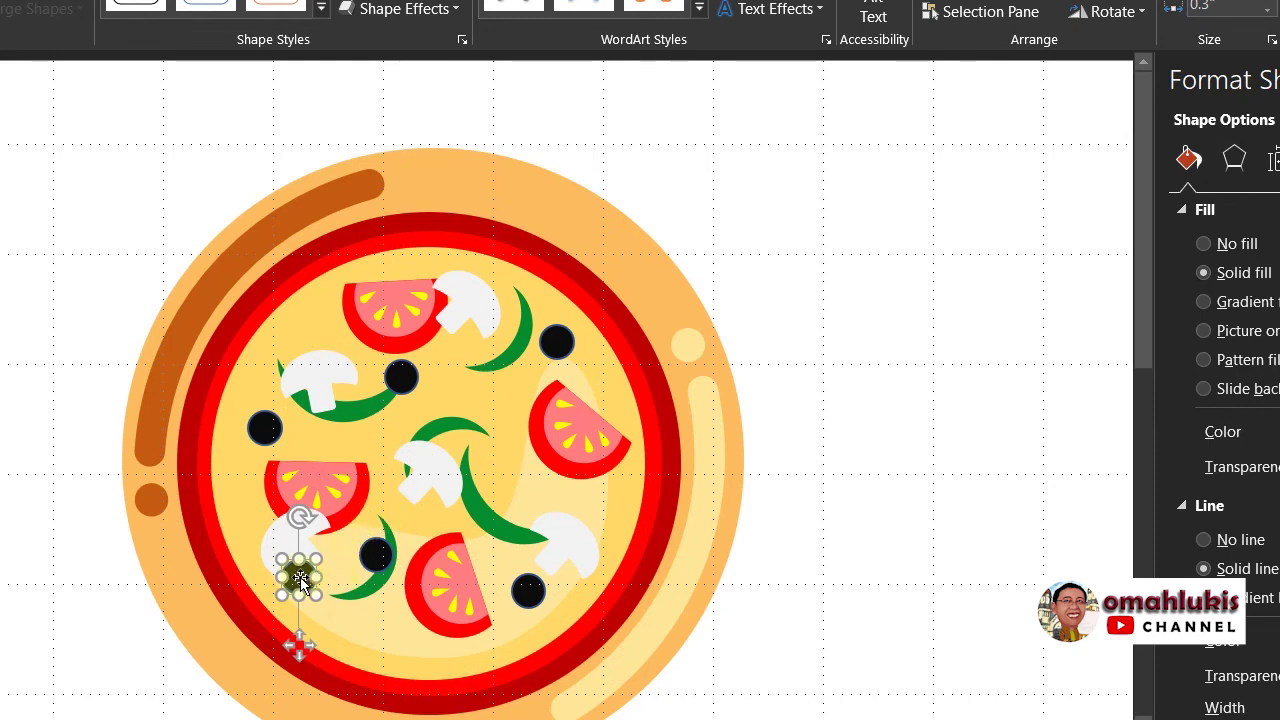
{"action": "left_click_drag", "start_coordinate": [299, 575], "coordinate": [478, 447]}
{"action": "left_click", "coordinate": [524, 486]}
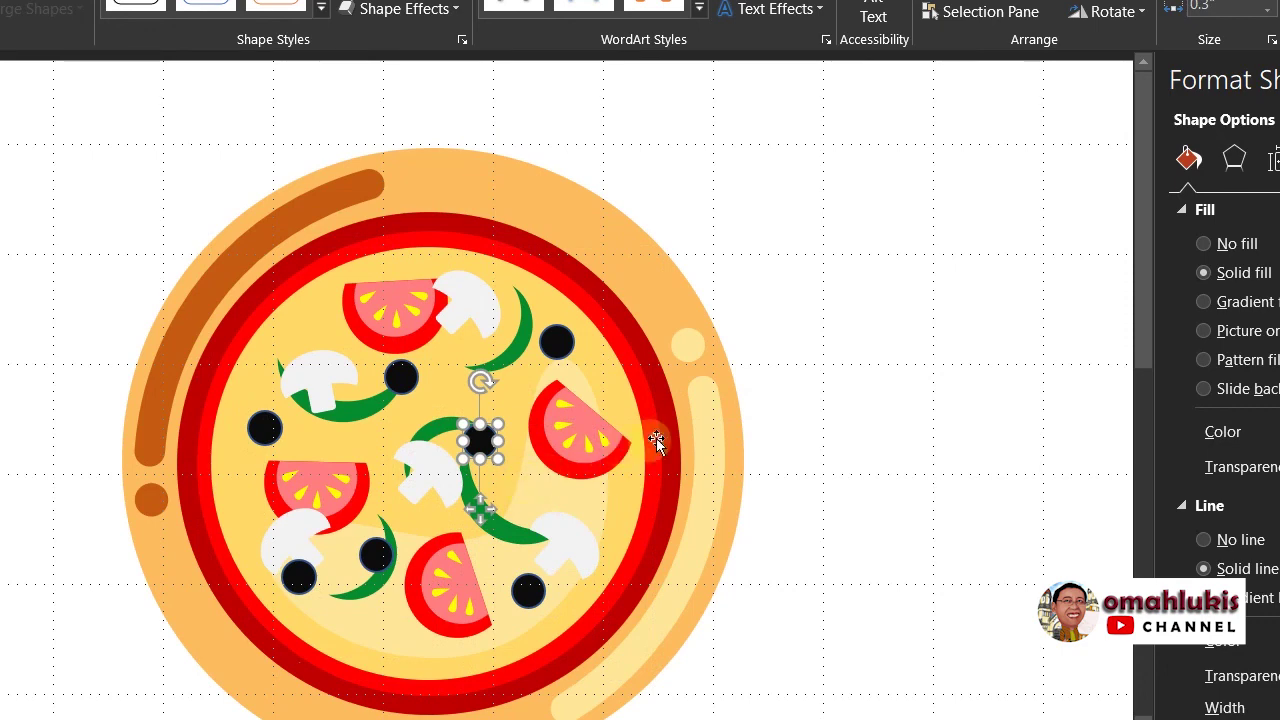
{"action": "left_click", "coordinate": [868, 379]}
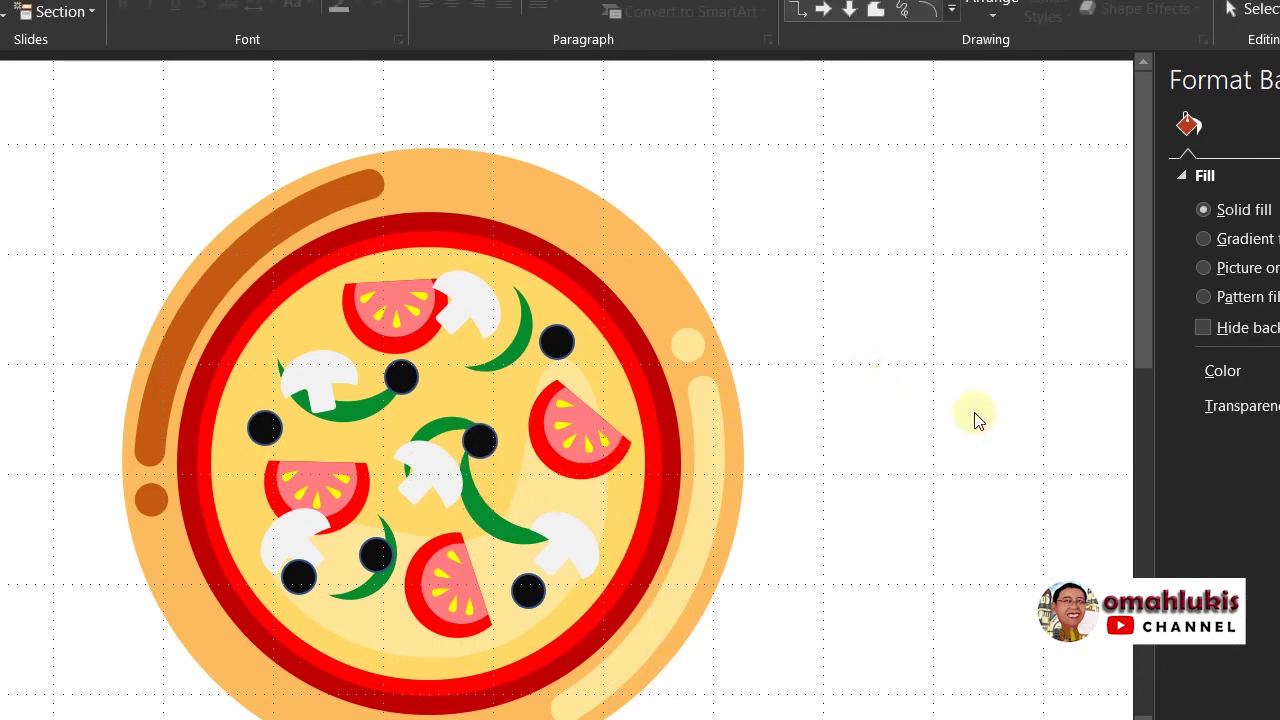
{"action": "left_click", "coordinate": [1143, 303]}
{"action": "left_click_drag", "start_coordinate": [1143, 303], "coordinate": [1142, 416]}
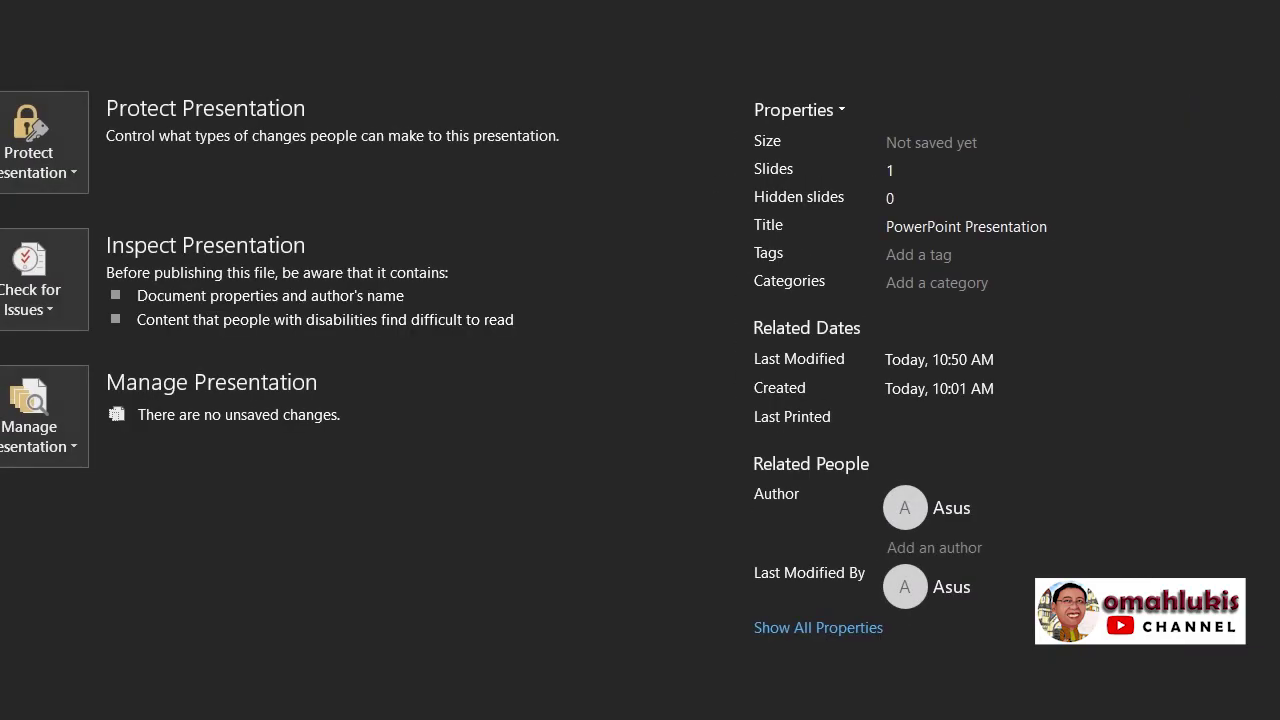
Step: Show the Open page with recent folders such as IKLAN PIZZA using Ctrl+O
{"action": "key", "text": "ctrl+o"}
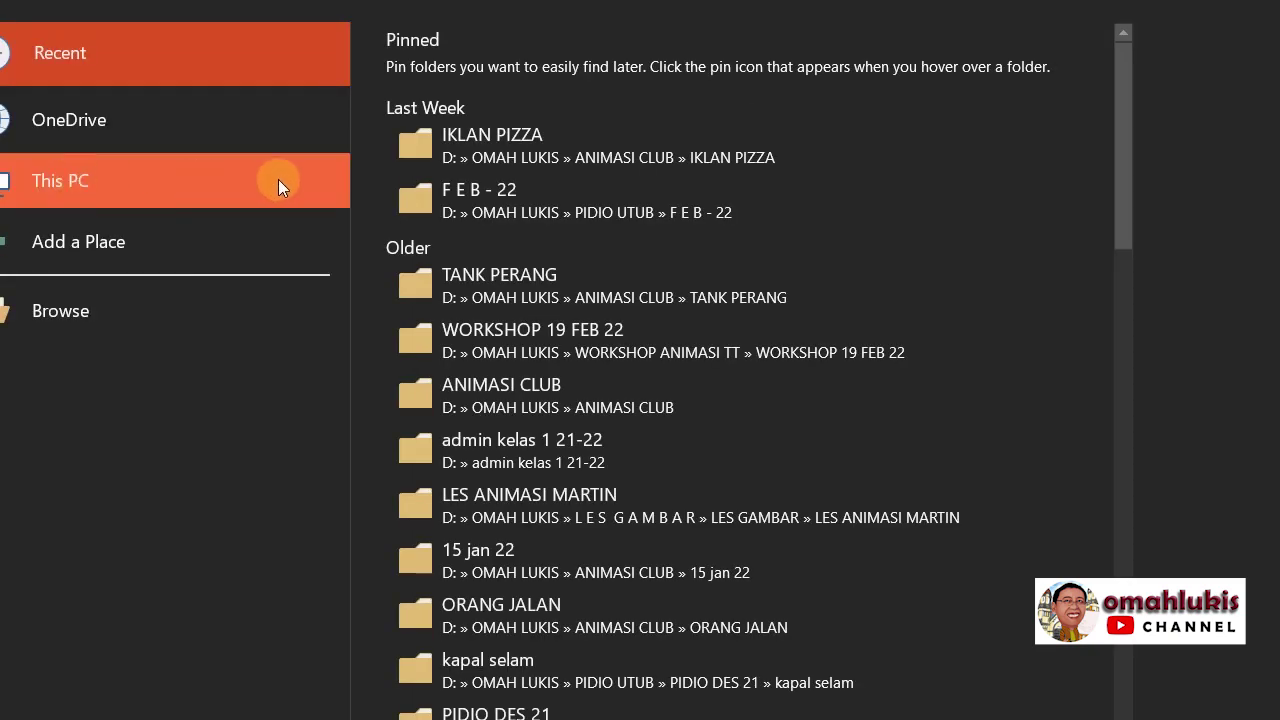